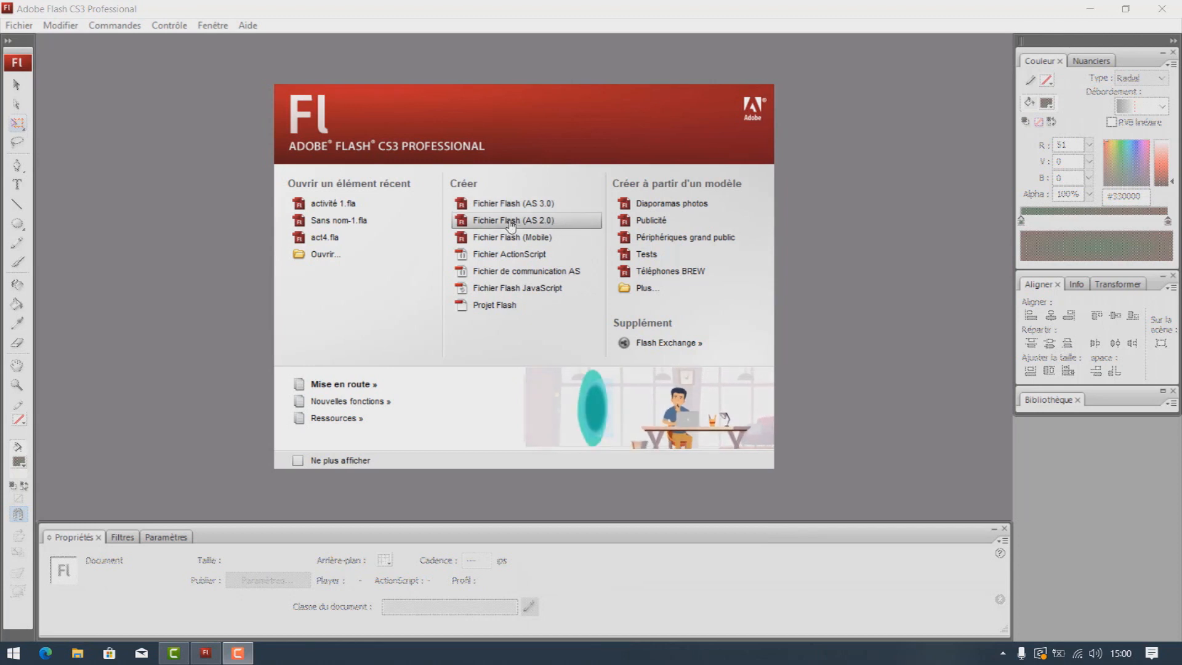
# - Create a new Flash file (AS 2.0) and set the document width to 600 px
pyautogui.click(510, 221)
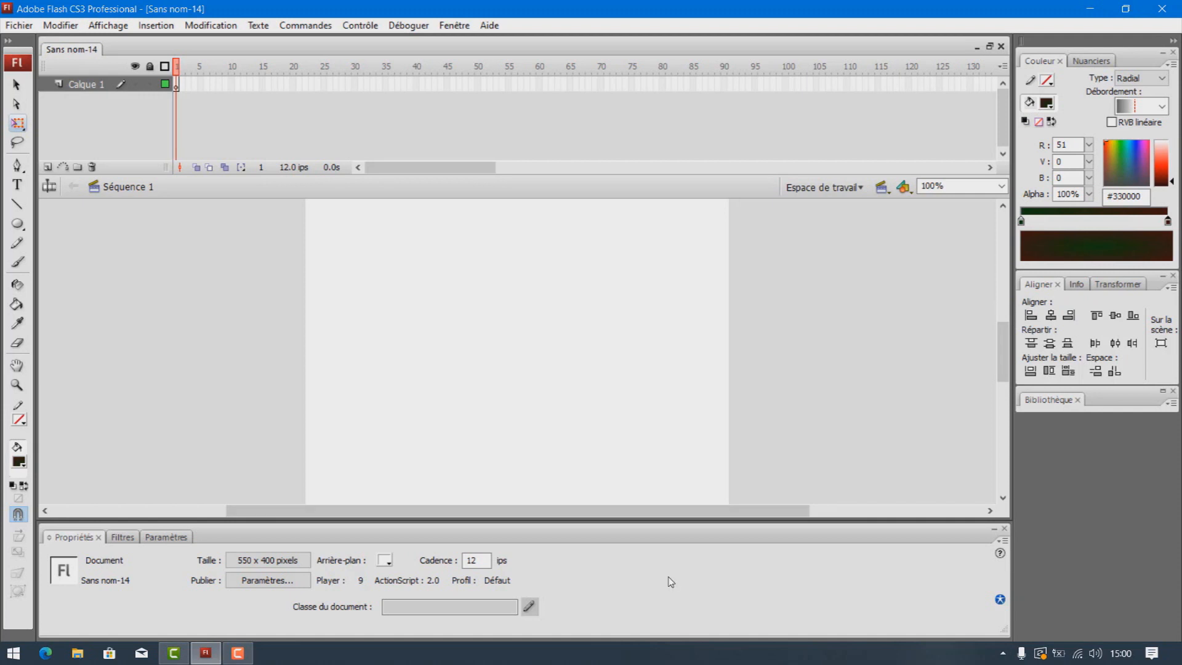
pyautogui.click(266, 561)
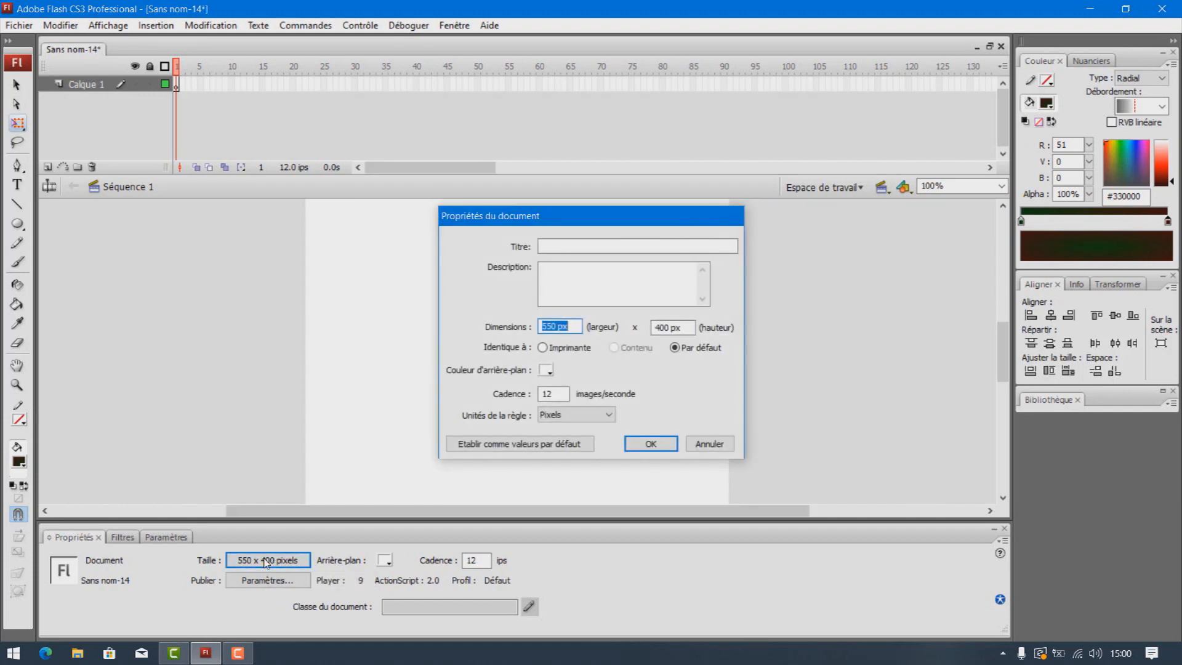
pyautogui.moveTo(653, 222); pyautogui.dragTo(944, 234)
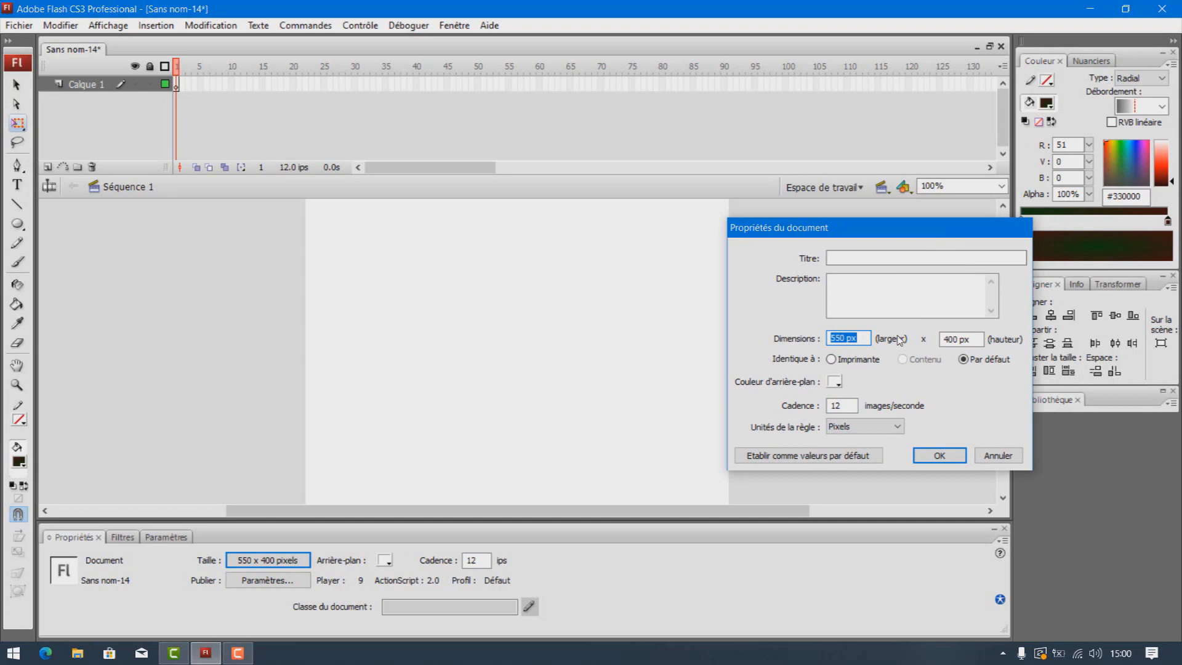
pyautogui.write('600')
pyautogui.click(937, 455)
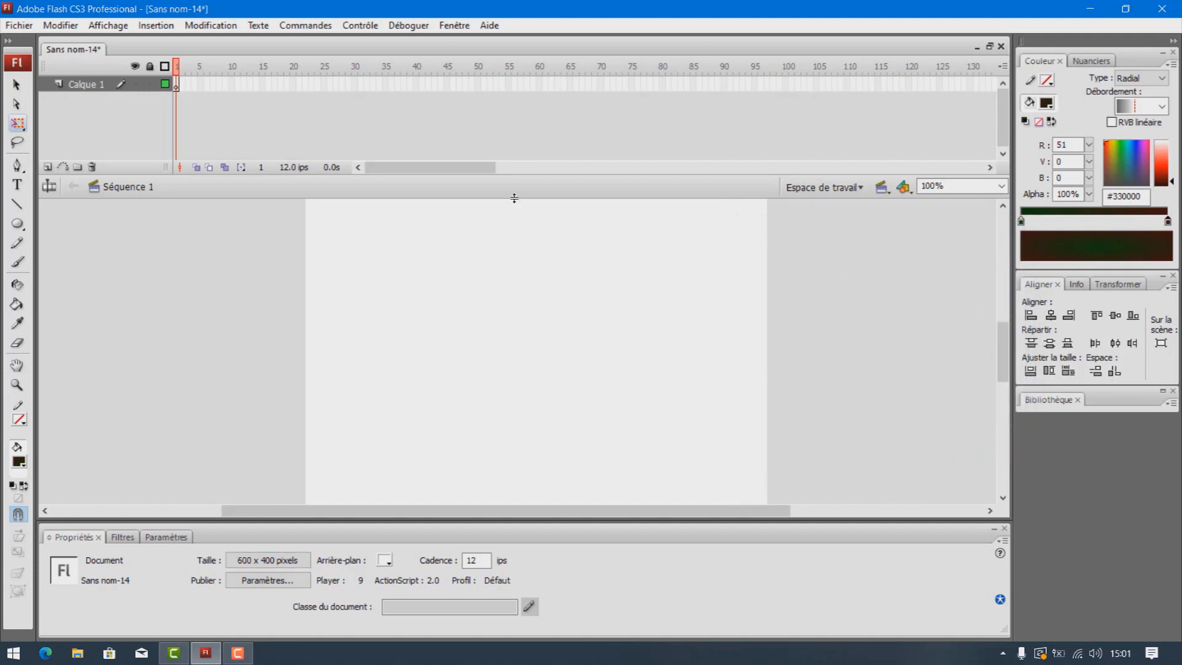
# - Rename the layer Calque 1 as "arrière plan"
pyautogui.doubleClick(89, 85)
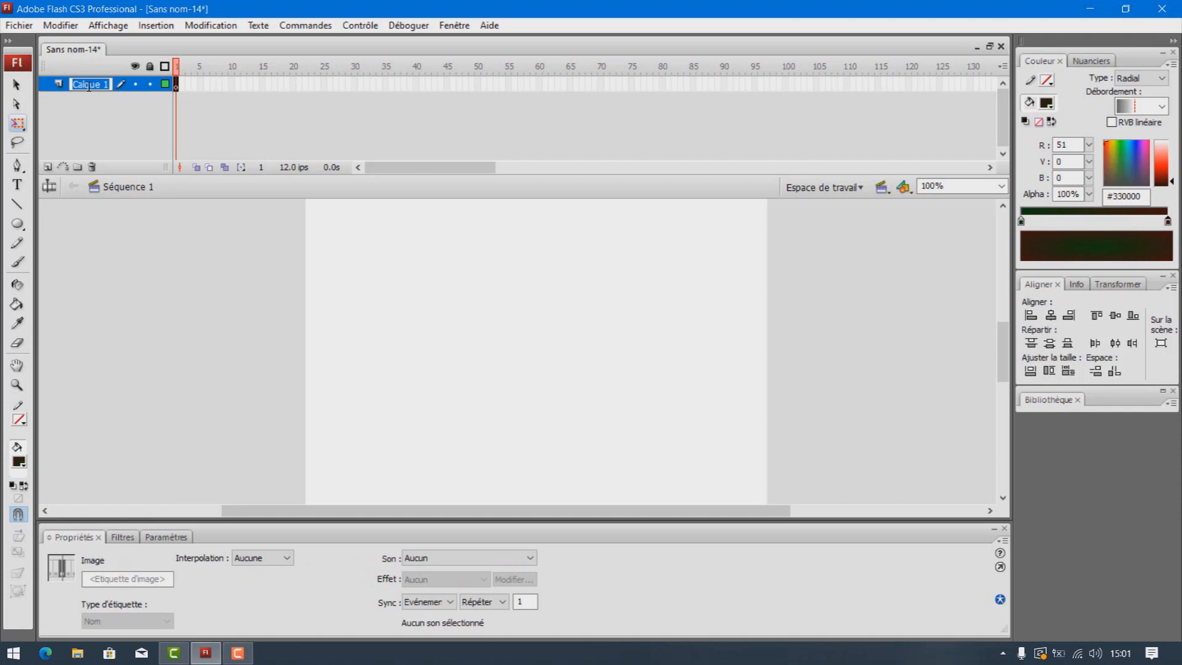
pyautogui.write('anrière plan')
pyautogui.press('Return')
# - Insert a frame at frame 30 of the arrière plan layer
pyautogui.rightClick(356, 86)
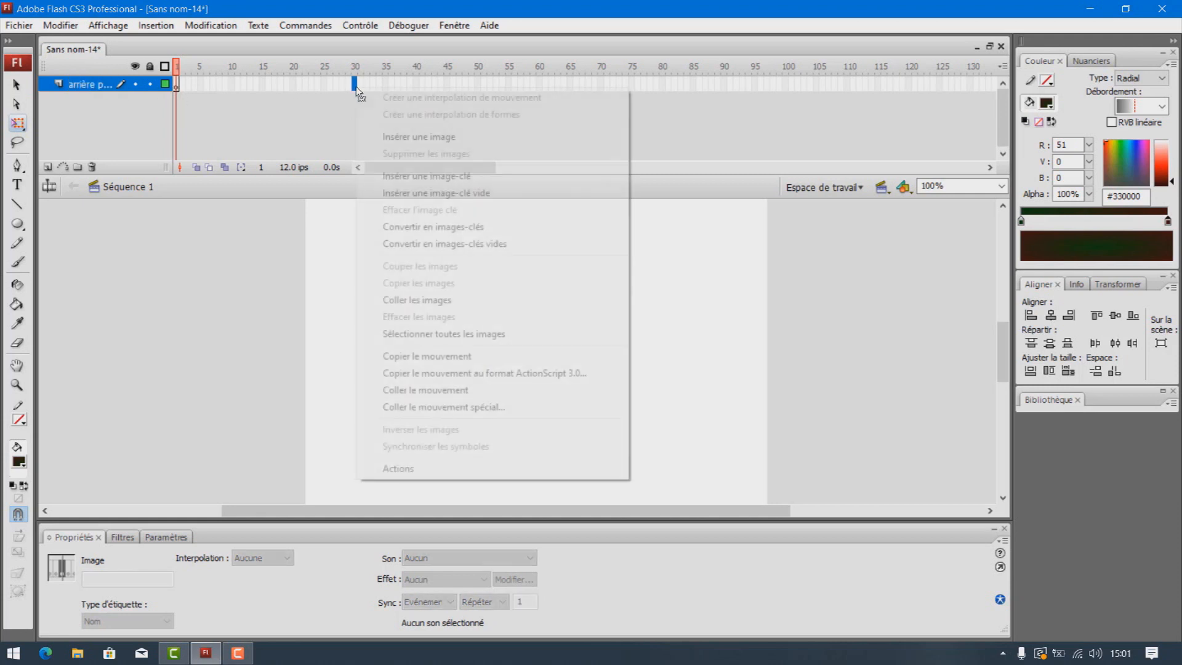
pyautogui.click(397, 138)
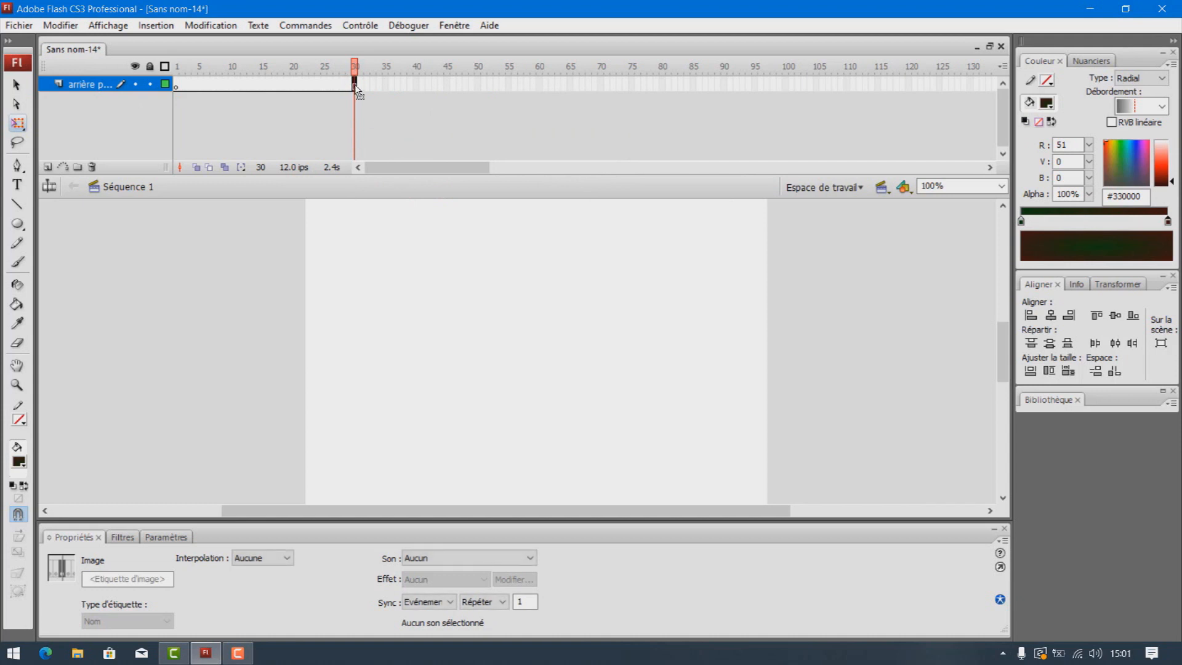
pyautogui.rightClick(356, 85)
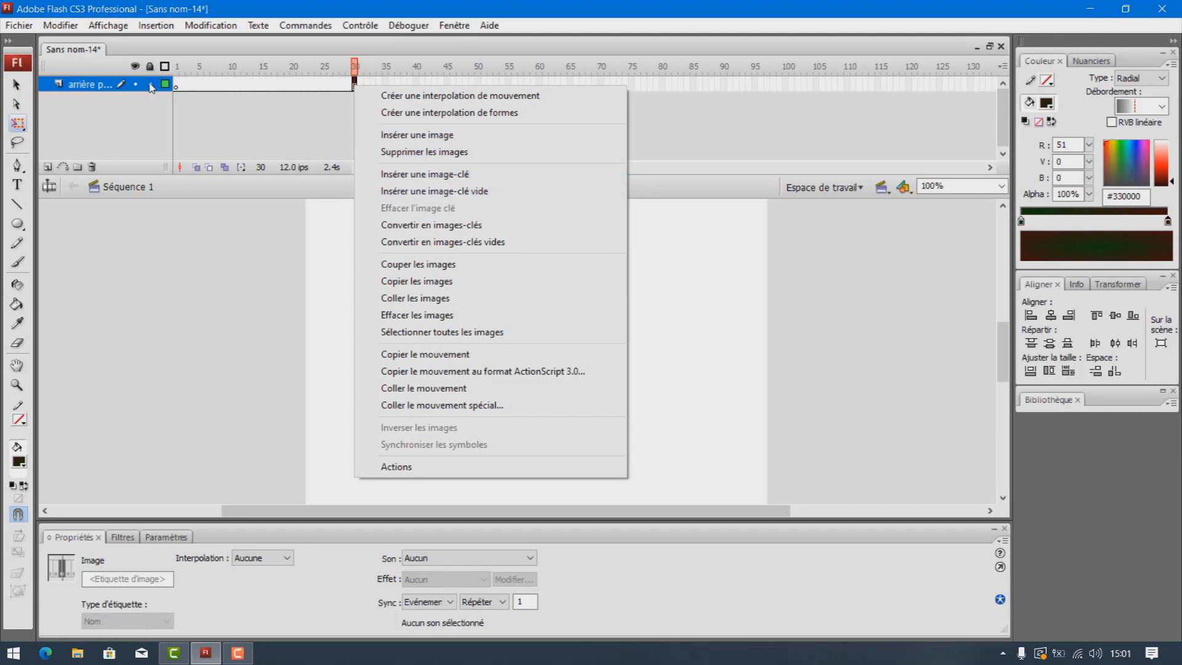
pyautogui.click(127, 119)
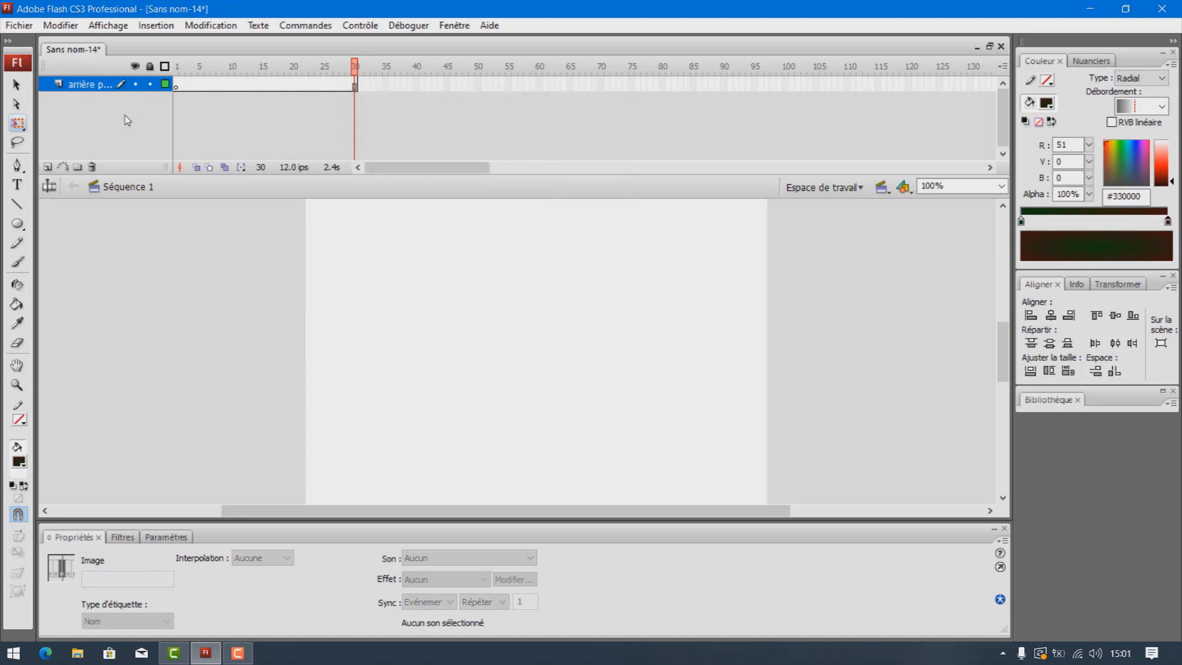
# - Import the image piece_vide to the stage and position it over the stage area at about X 1, Y 4.5
pyautogui.click(19, 25)
pyautogui.moveTo(74, 292)
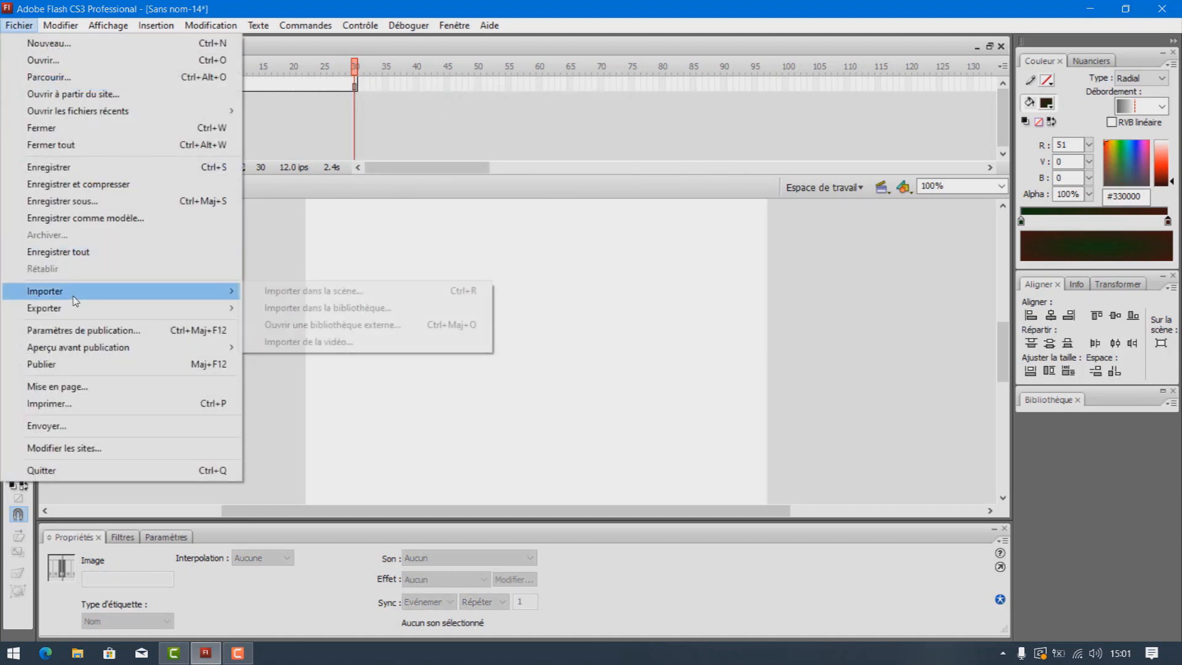
pyautogui.click(326, 292)
pyautogui.doubleClick(386, 212)
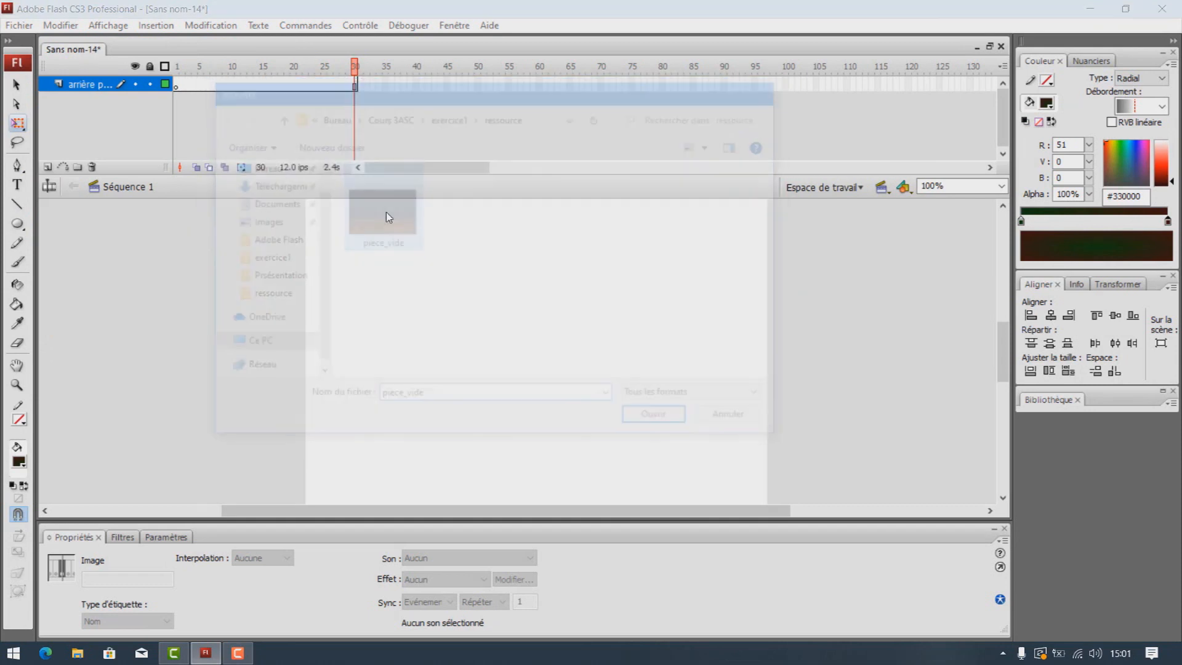
pyautogui.moveTo(417, 341); pyautogui.dragTo(478, 343)
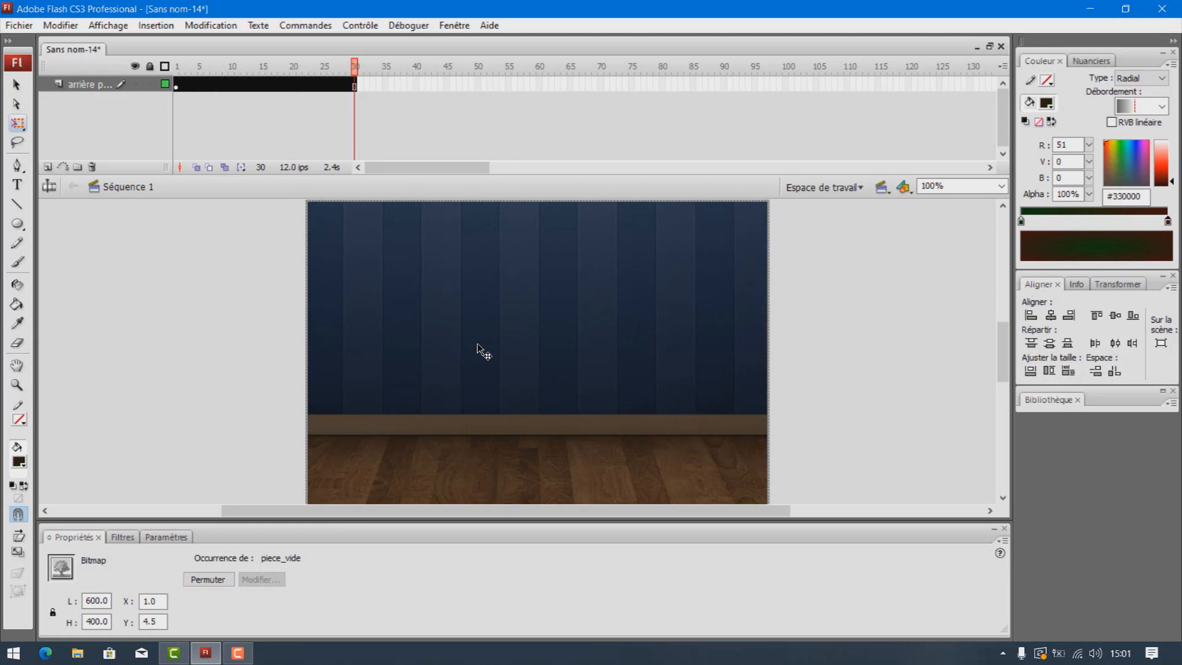
# - Lock the arrière plan layer and add a new layer named "ballon" above it
pyautogui.click(151, 84)
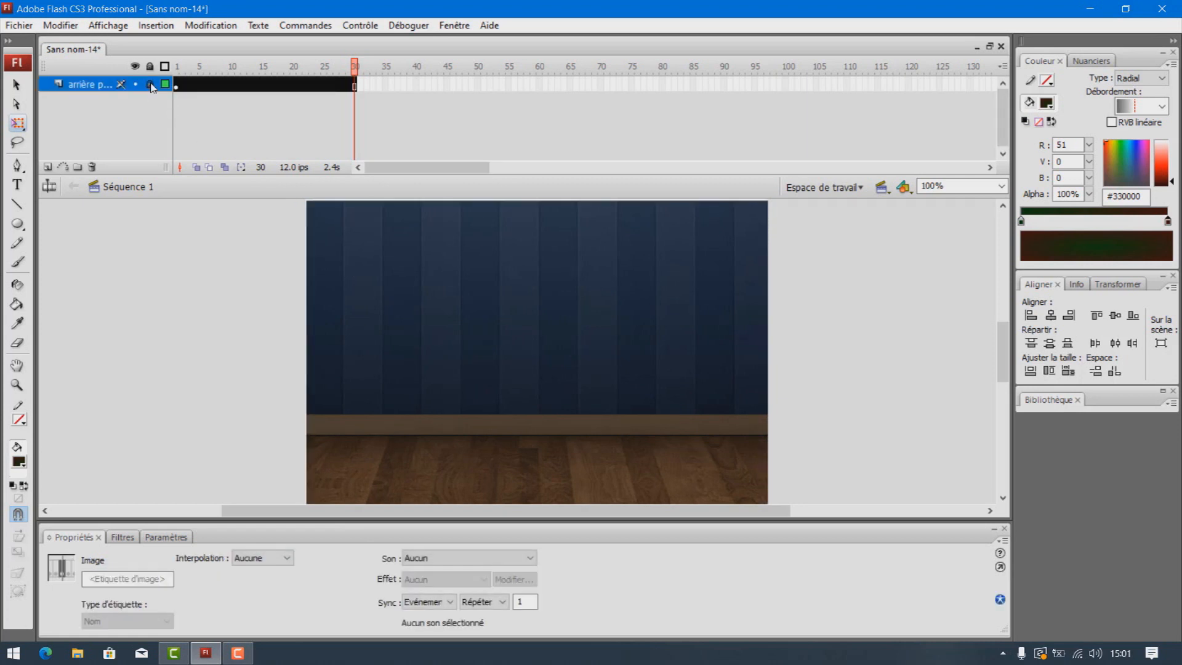
pyautogui.click(588, 380)
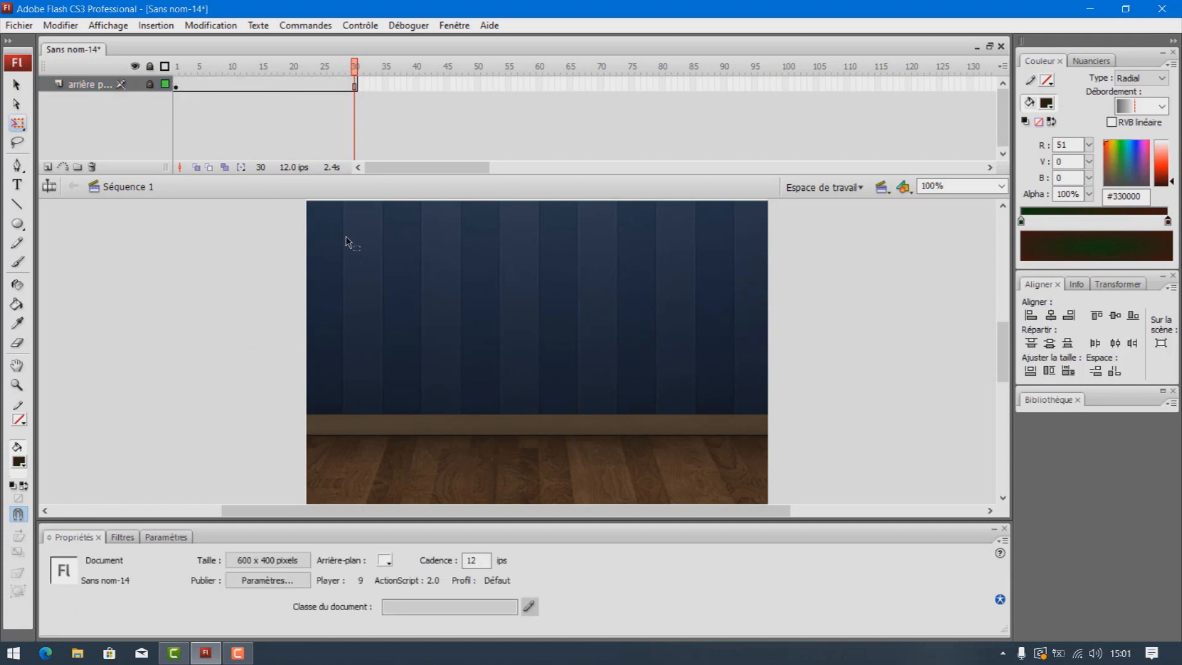
pyautogui.click(48, 167)
pyautogui.doubleClick(90, 86)
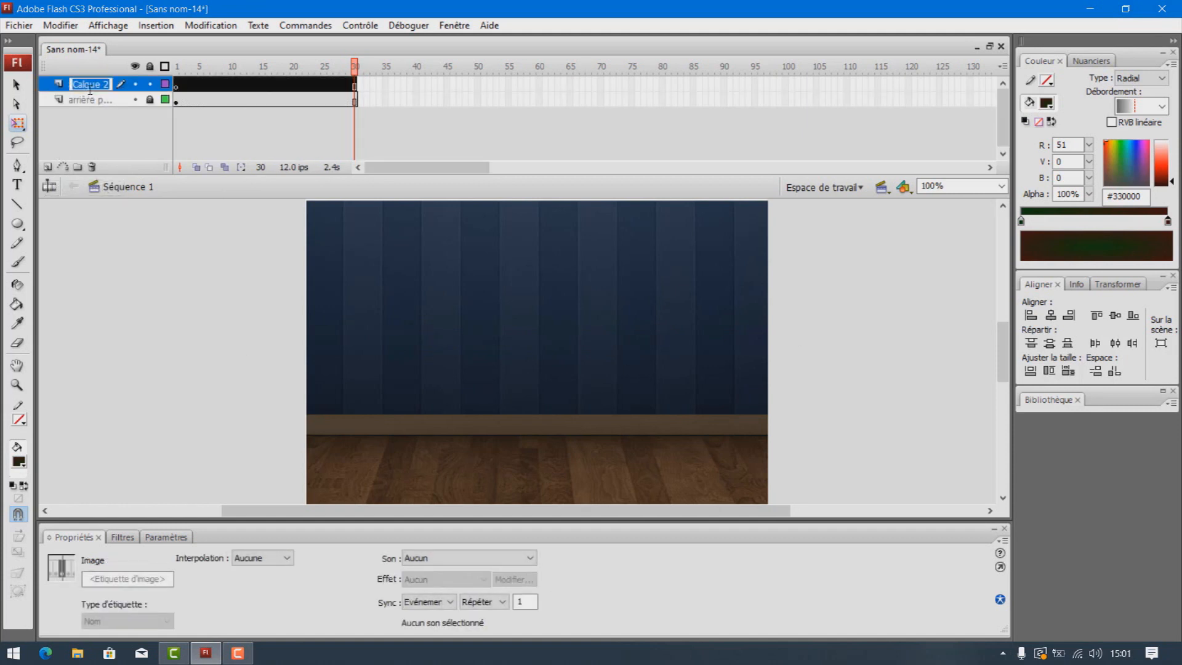
pyautogui.write('ballon')
pyautogui.click(120, 127)
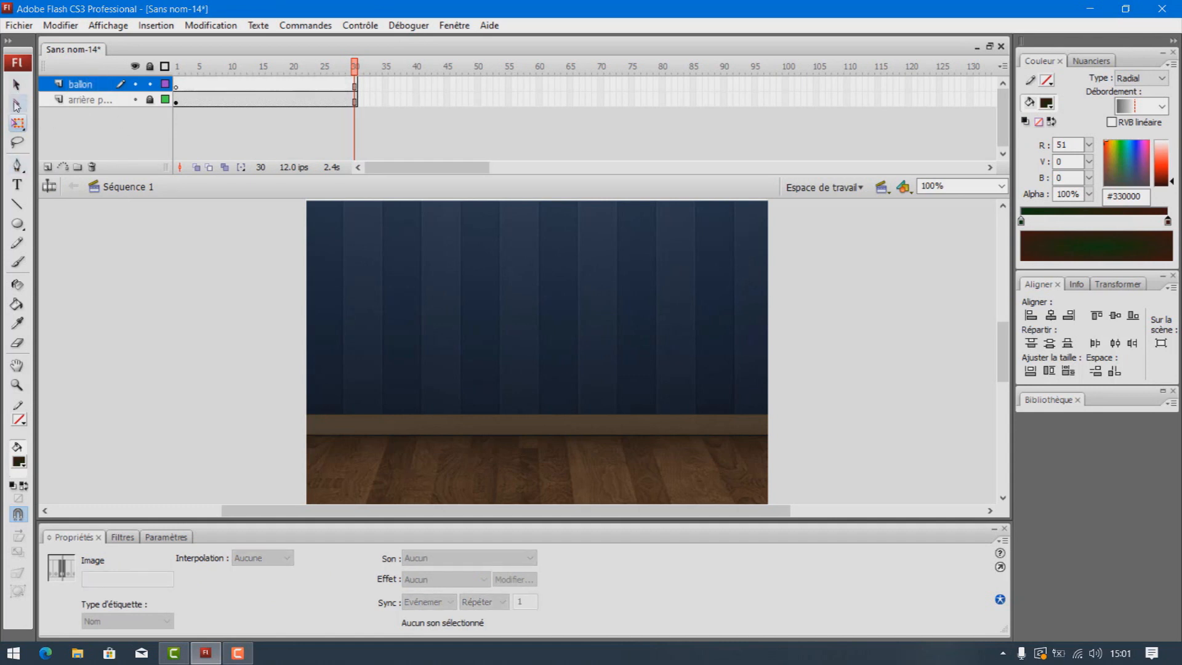
# - Draw an oval without outline, about 101 by 93 px, over the baseboard on the ballon layer and go to frame 1
pyautogui.click(24, 229)
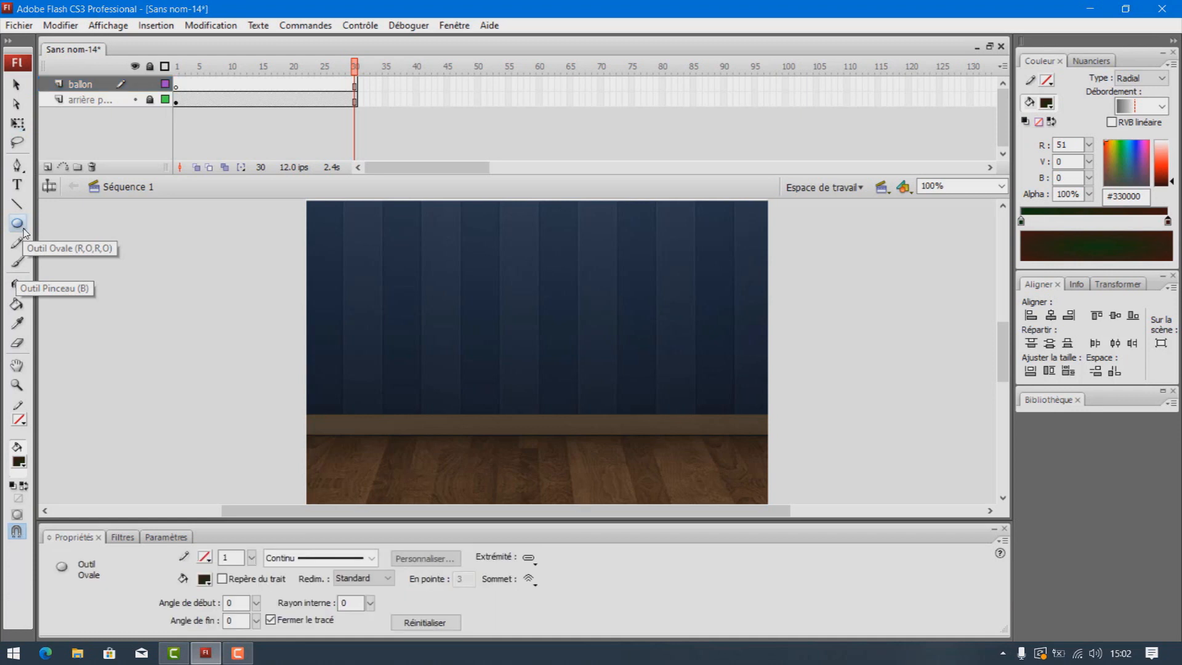
pyautogui.moveTo(499, 386); pyautogui.dragTo(578, 459)
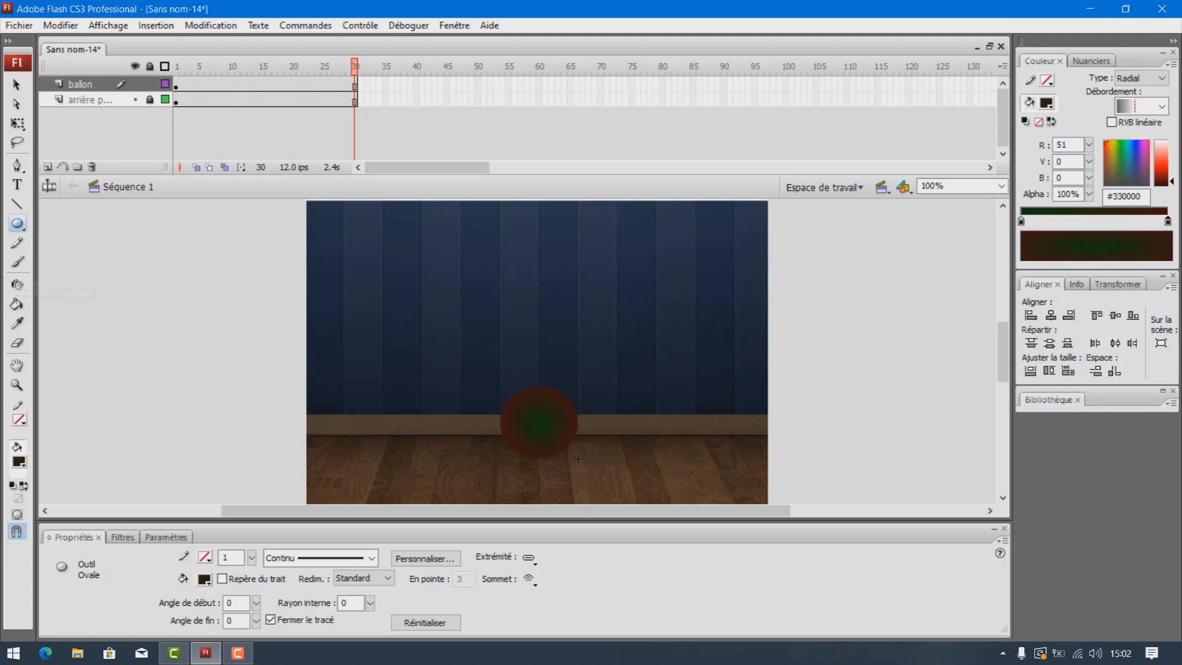
pyautogui.click(177, 84)
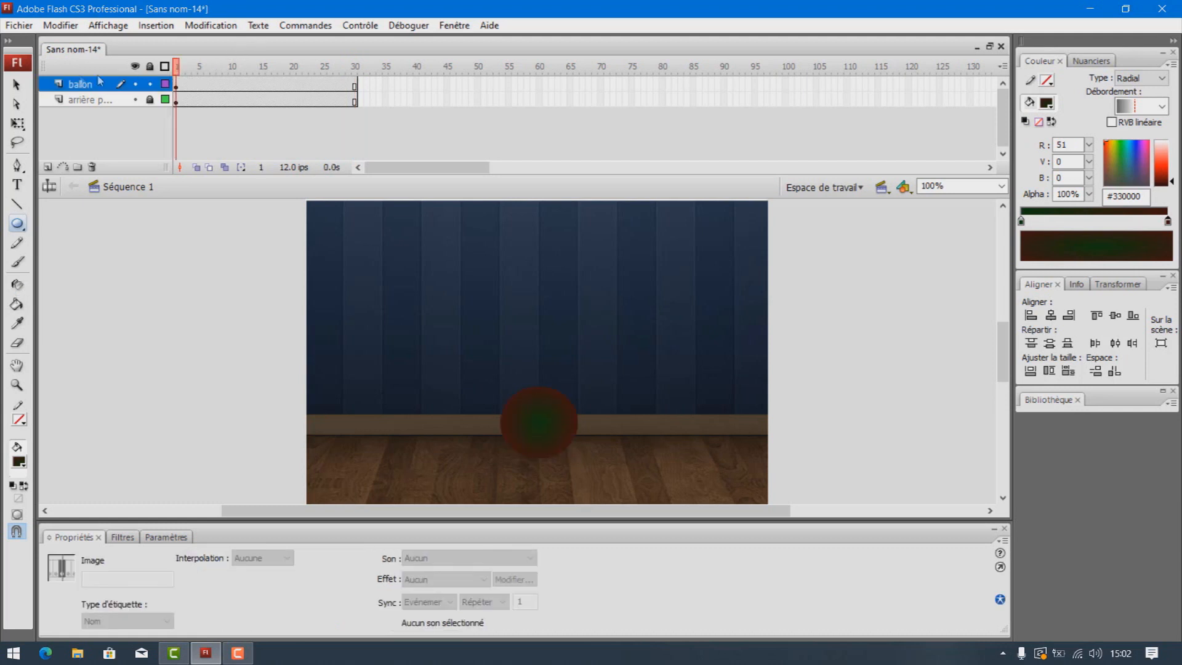
# - Fill the oval with a radial gradient from white #FFFFFF at the centre to blue #0000FF at the edge
pyautogui.click(18, 89)
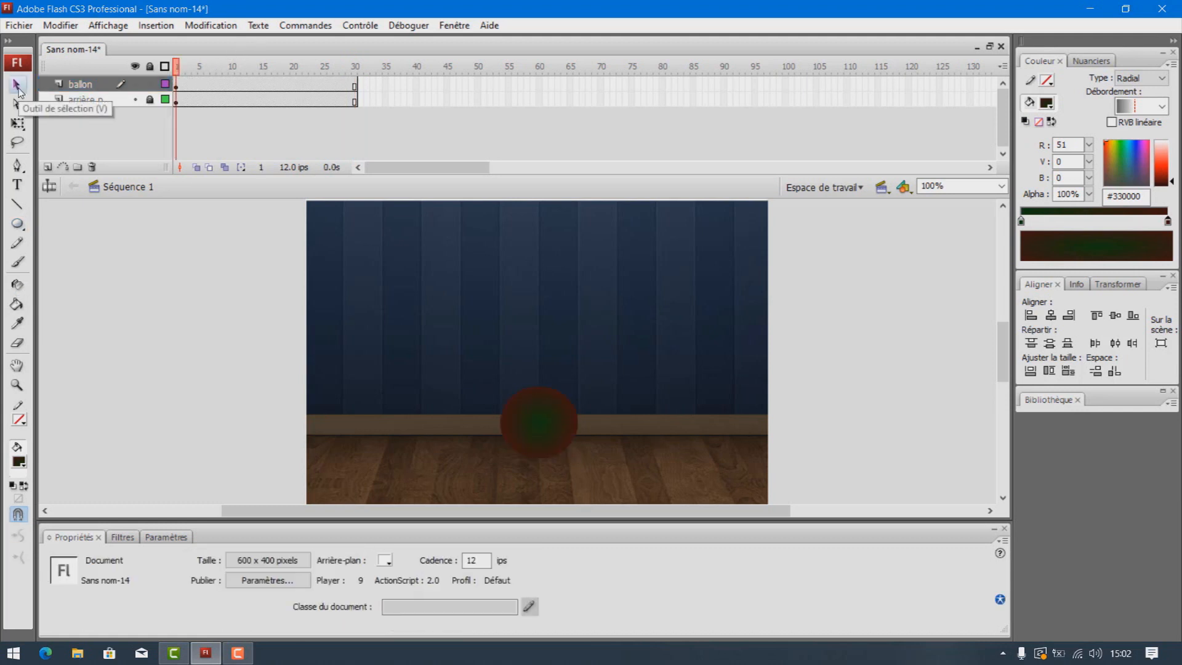
pyautogui.click(530, 428)
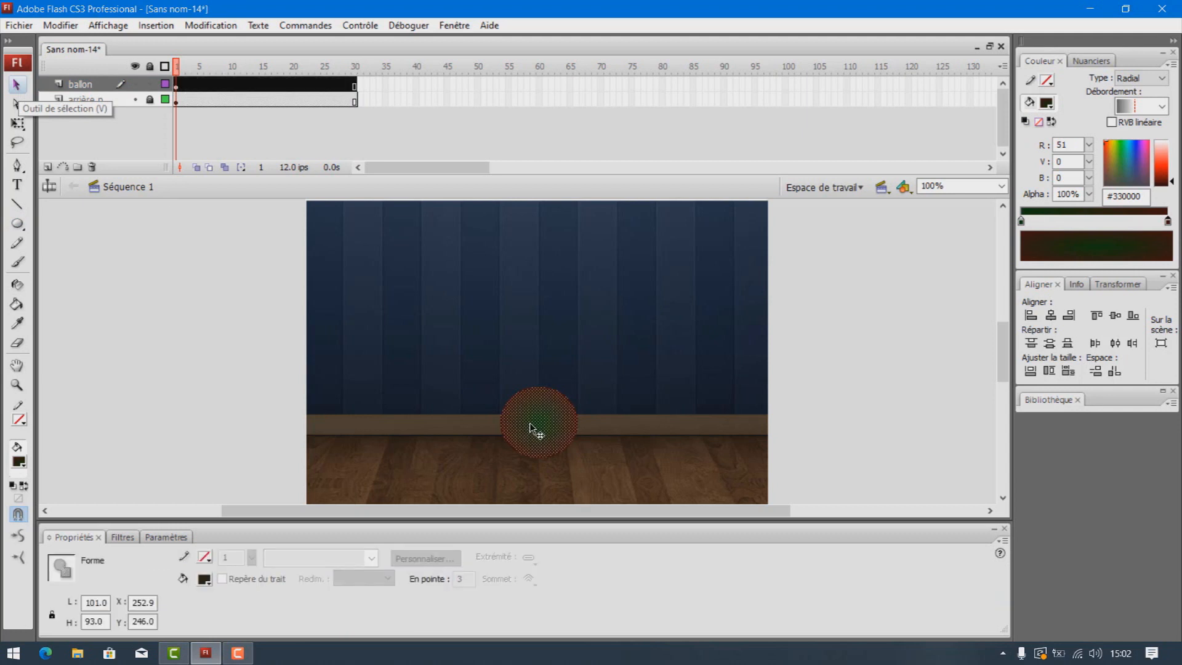
pyautogui.click(1162, 78)
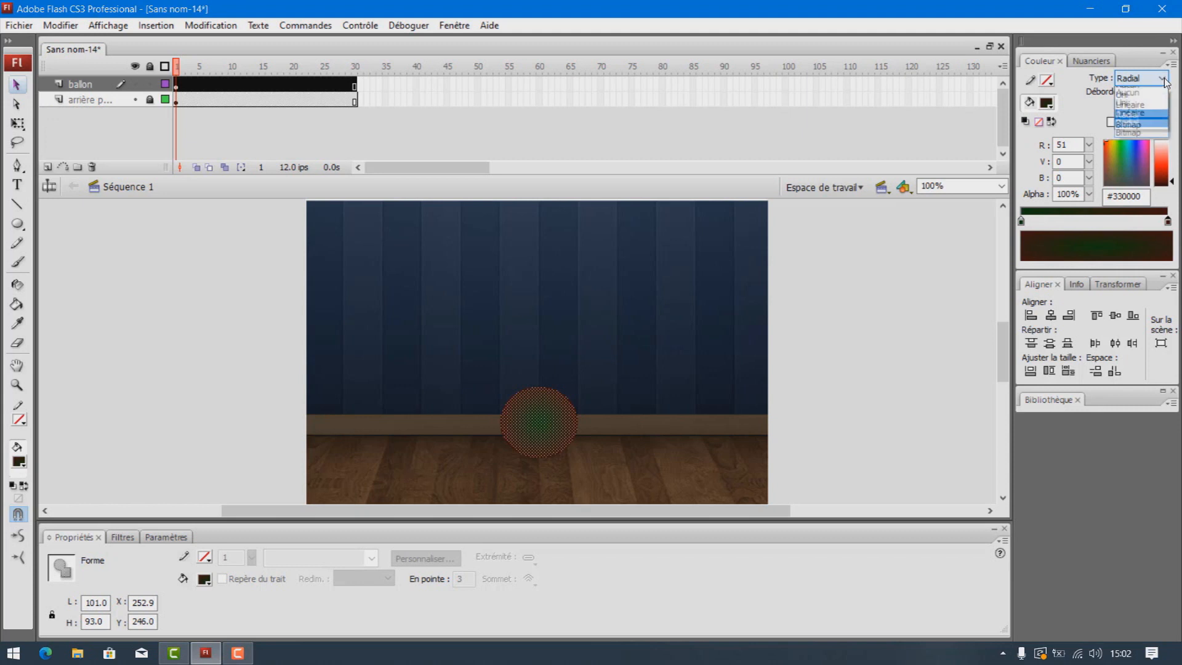
pyautogui.click(1129, 131)
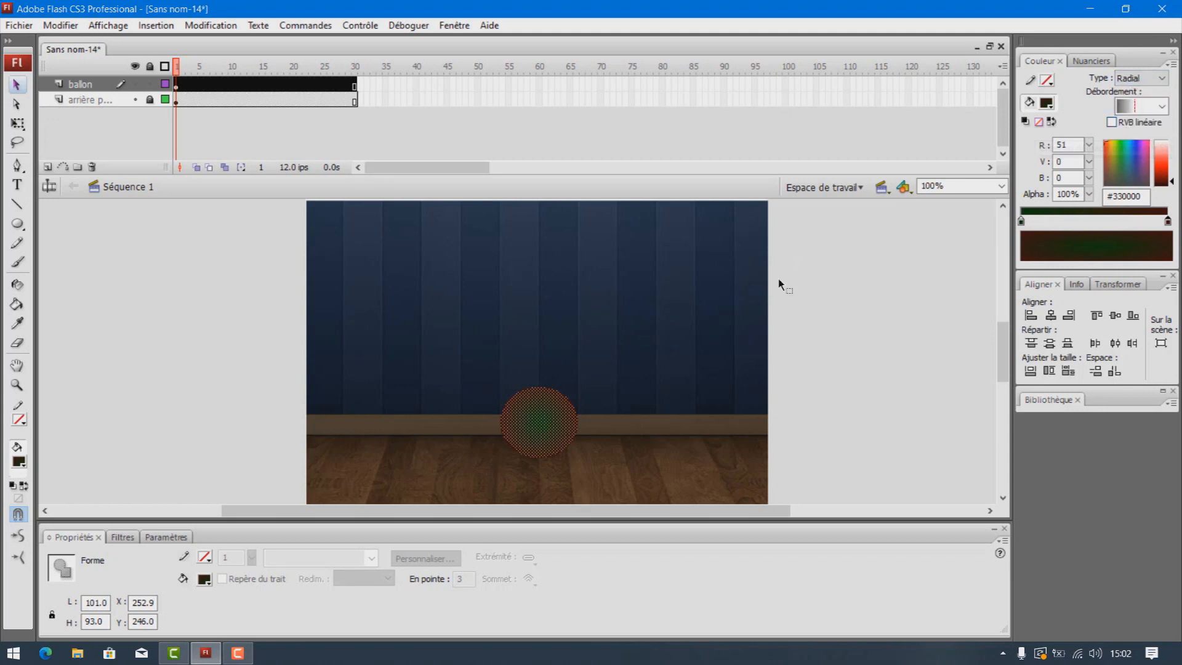
pyautogui.click(1022, 219)
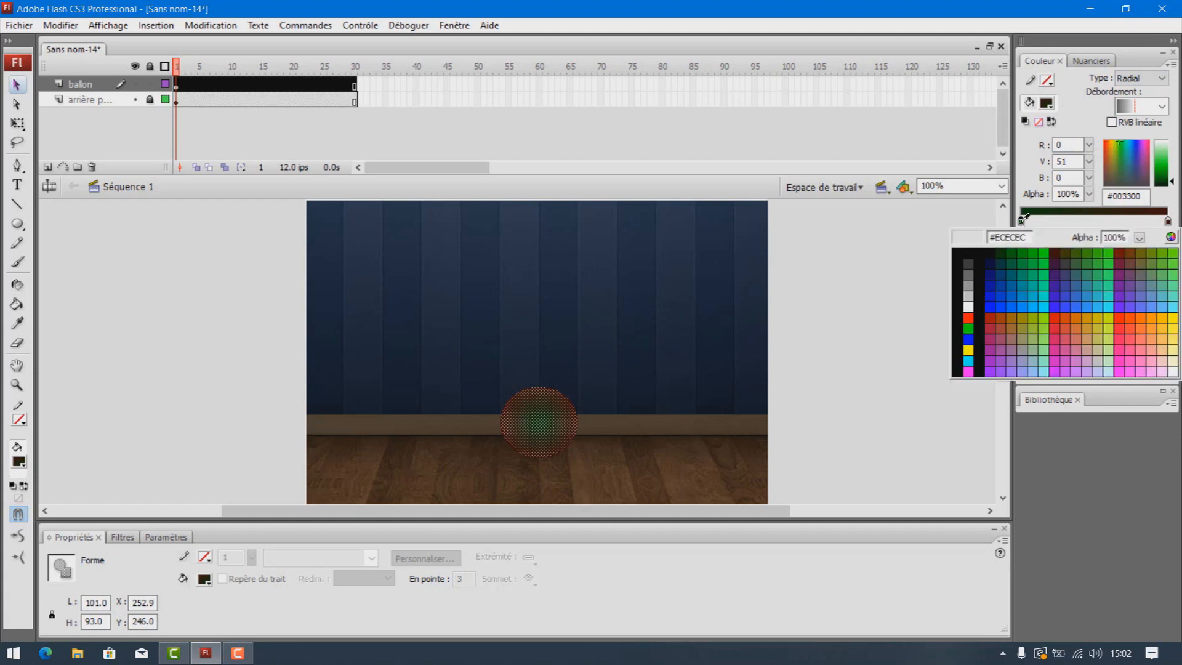
pyautogui.click(970, 307)
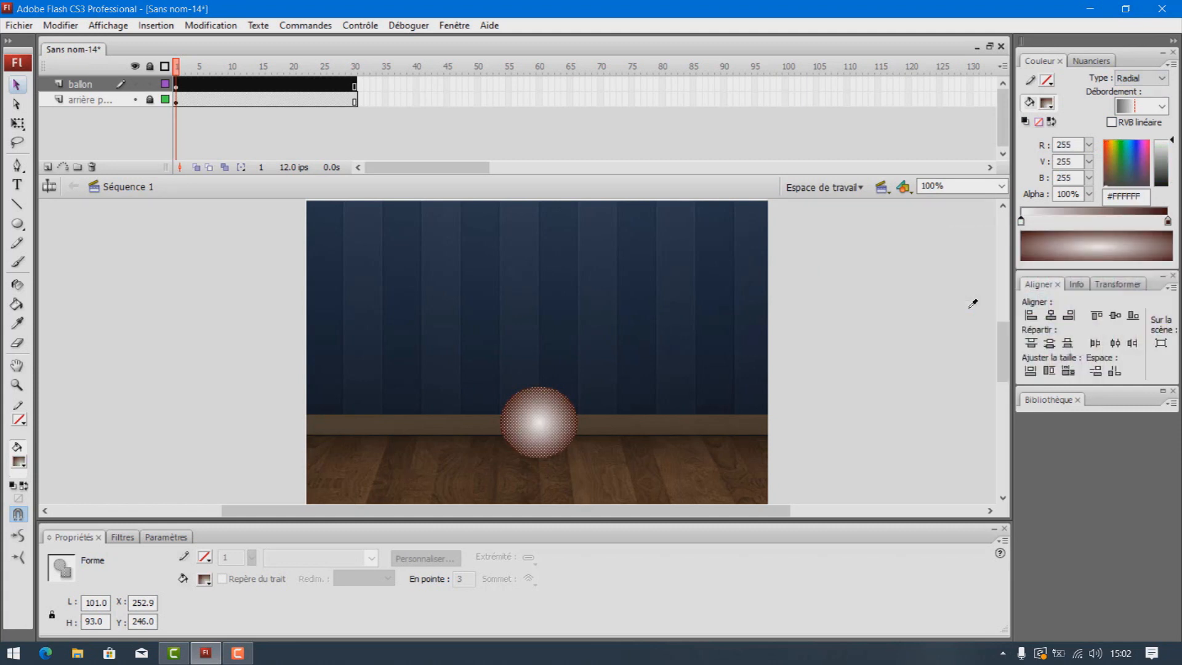
pyautogui.click(1168, 221)
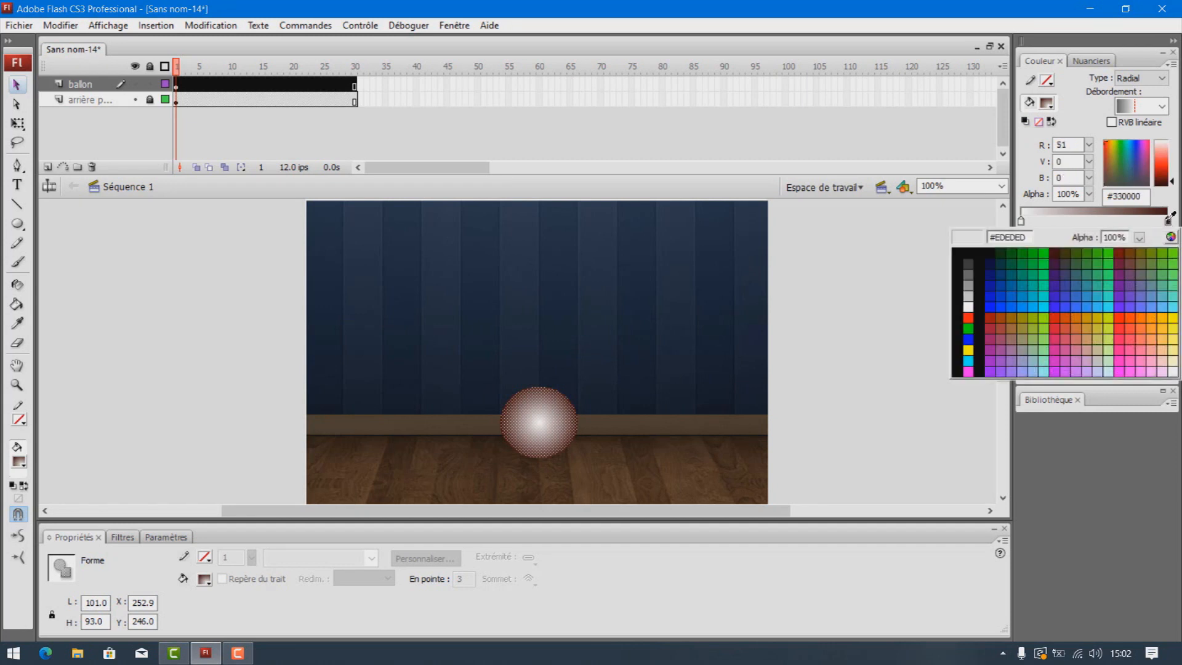
pyautogui.click(971, 339)
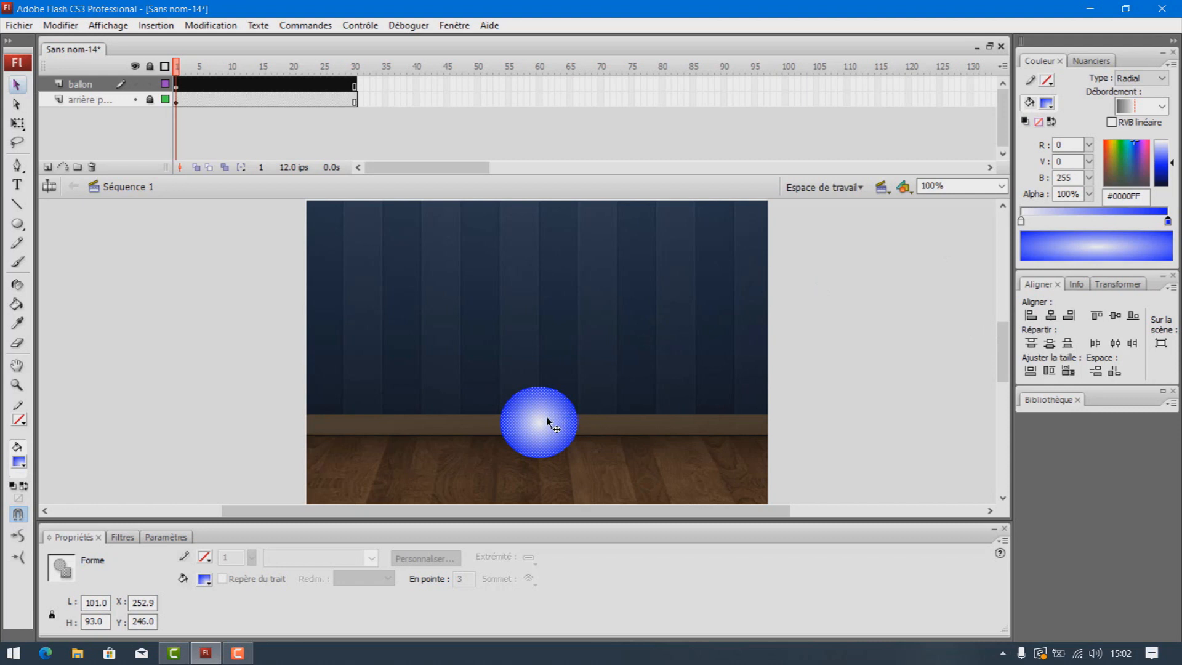
# - Set the oval's width and height to 150 px each
pyautogui.click(103, 603)
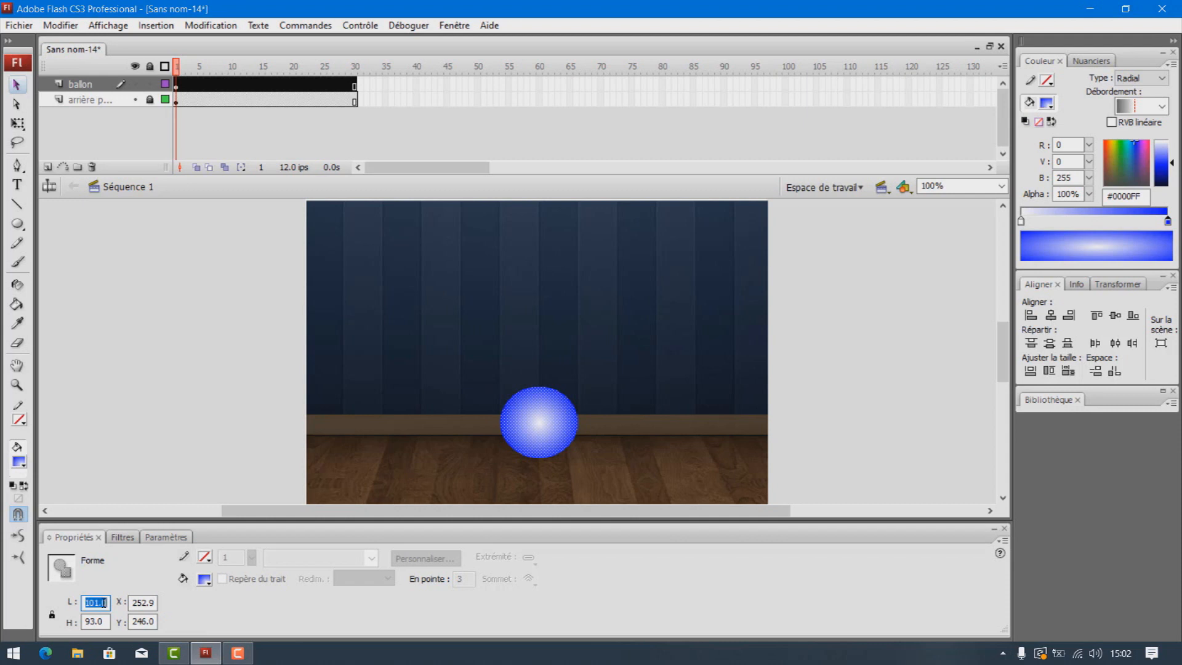
pyautogui.write('150')
pyautogui.click(104, 622)
pyautogui.write('150')
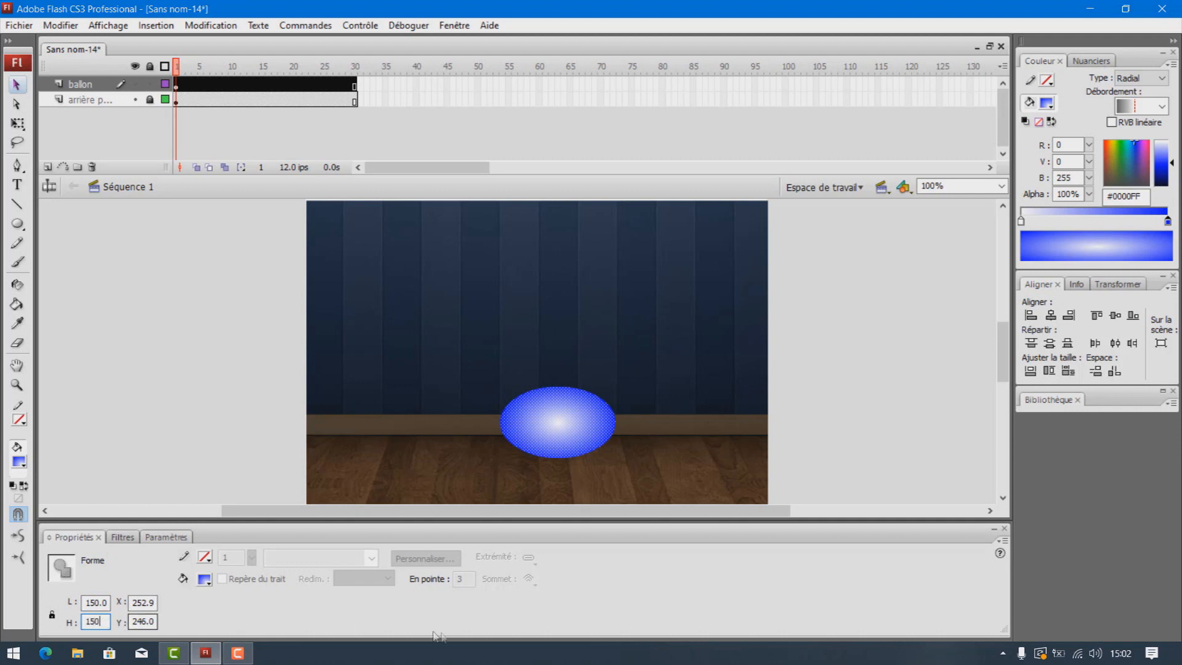
pyautogui.press('Return')
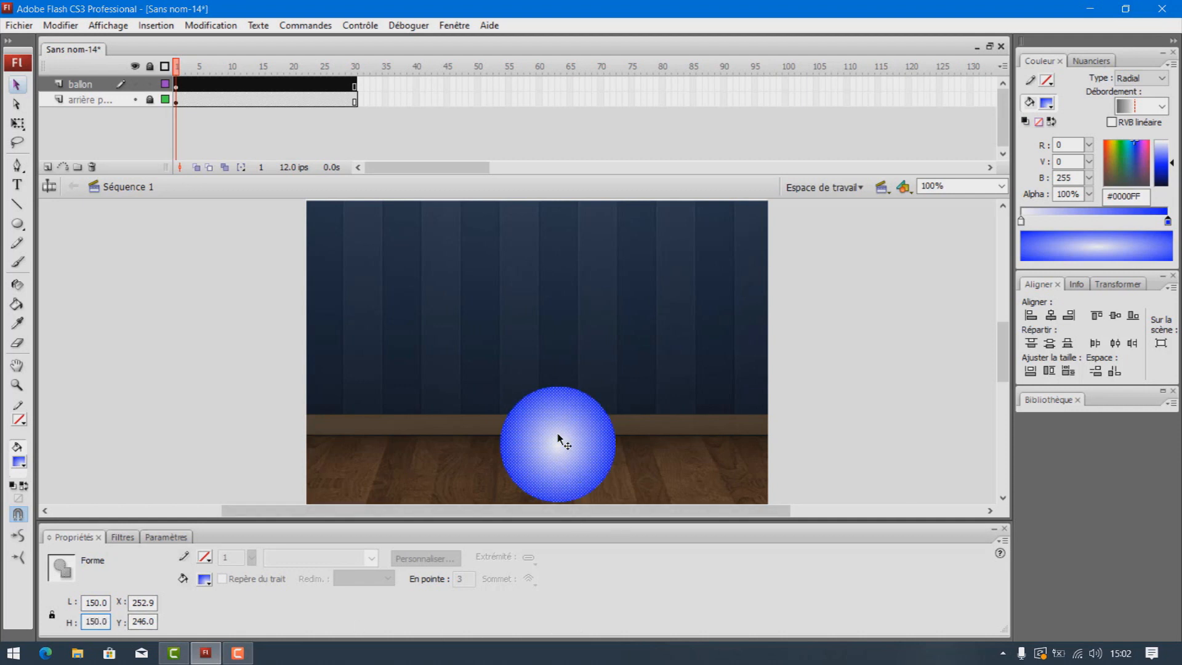
# - Convert the blue circle into a movie clip (Clip) symbol named "ballon"
pyautogui.rightClick(559, 439)
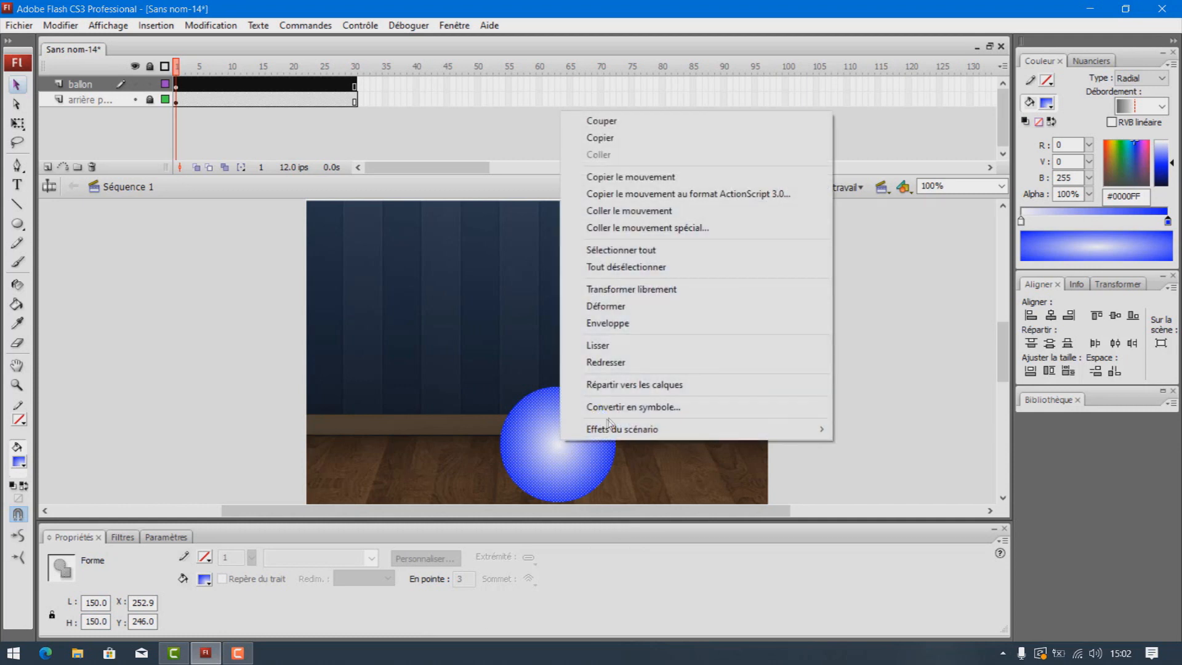
pyautogui.click(624, 409)
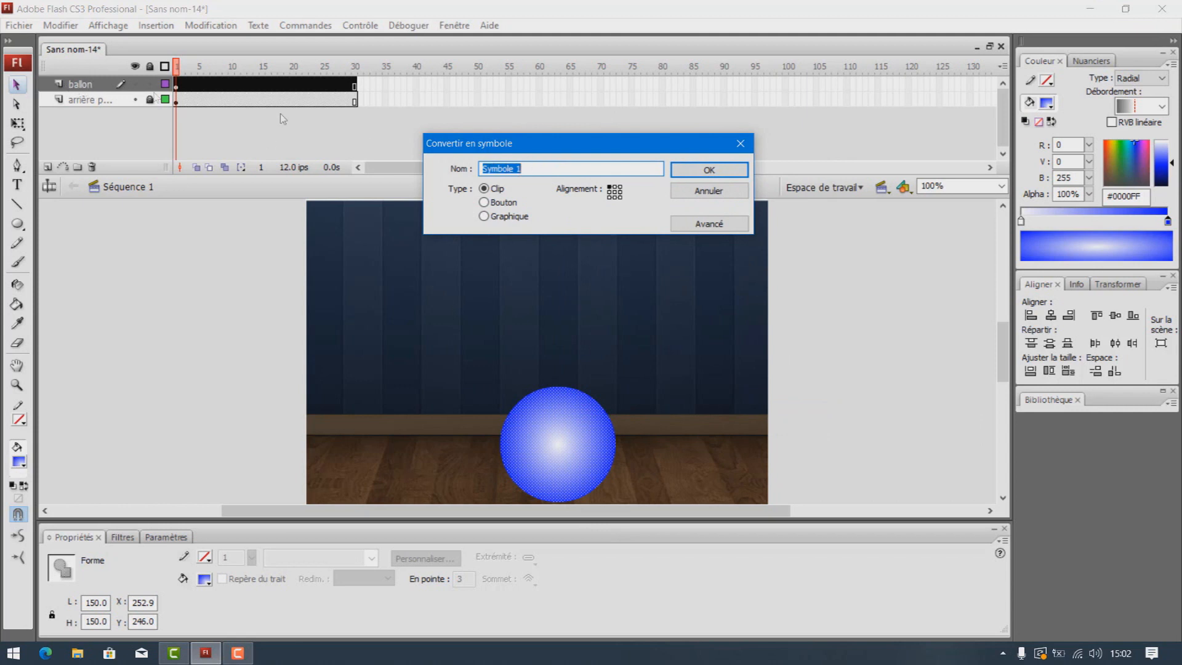
pyautogui.write('ballon')
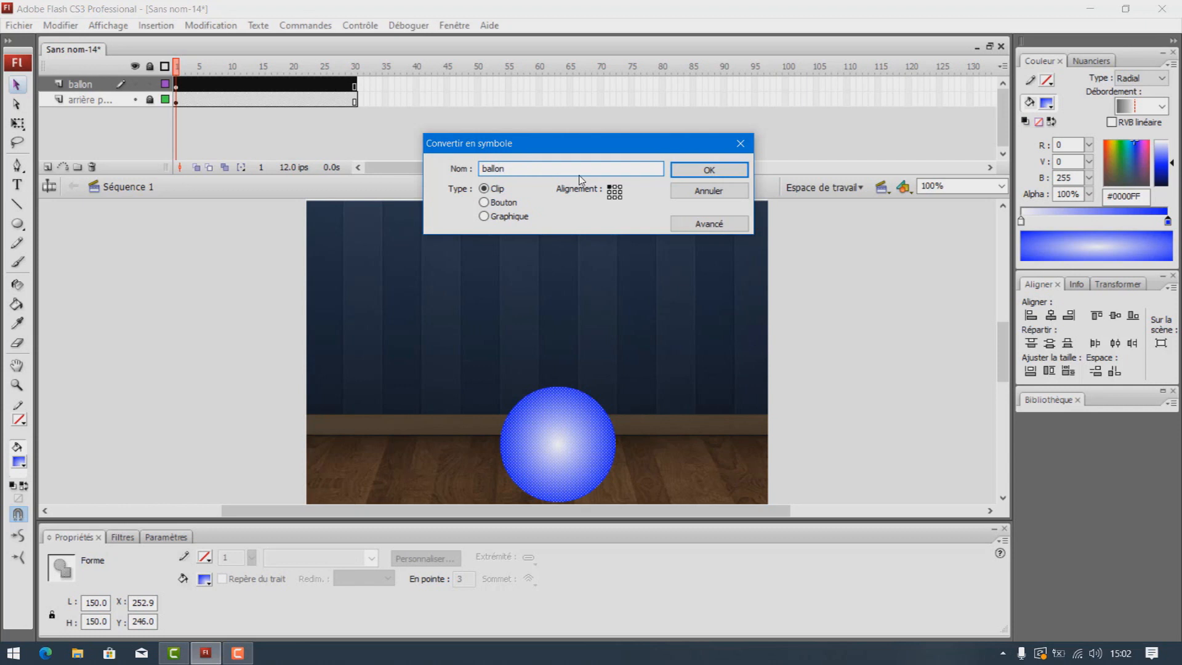
pyautogui.click(733, 172)
# - Move the ball up to about Y 216 and centre it horizontally relative to the stage
pyautogui.moveTo(584, 445); pyautogui.dragTo(552, 424)
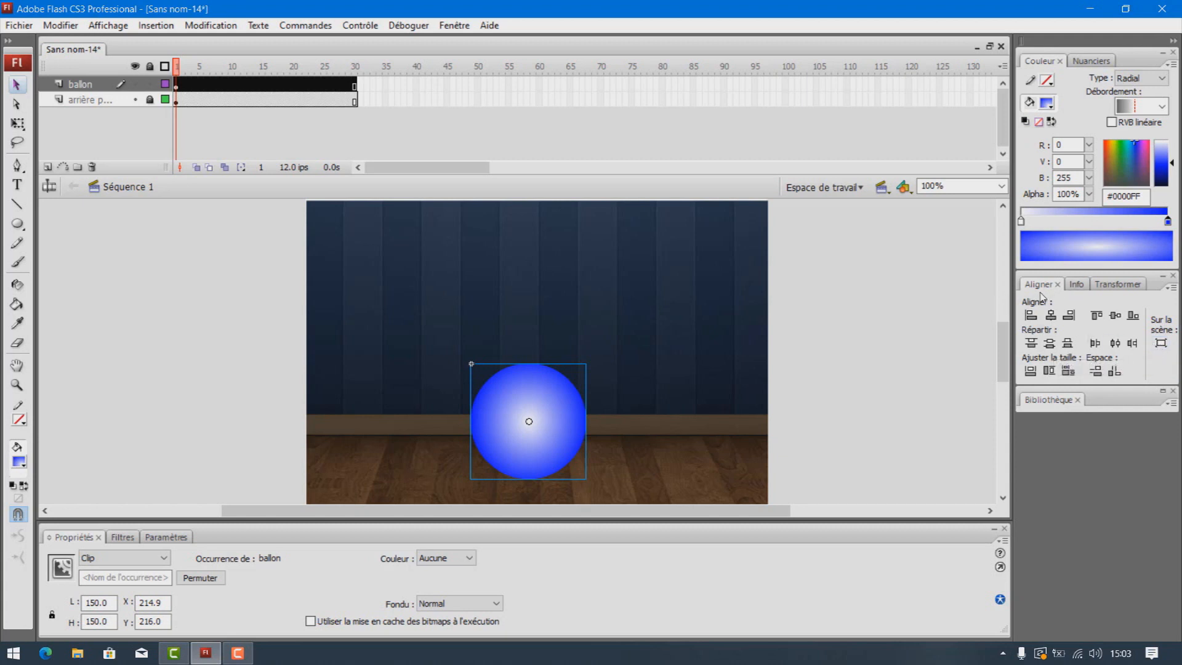
pyautogui.click(1161, 343)
pyautogui.click(1051, 315)
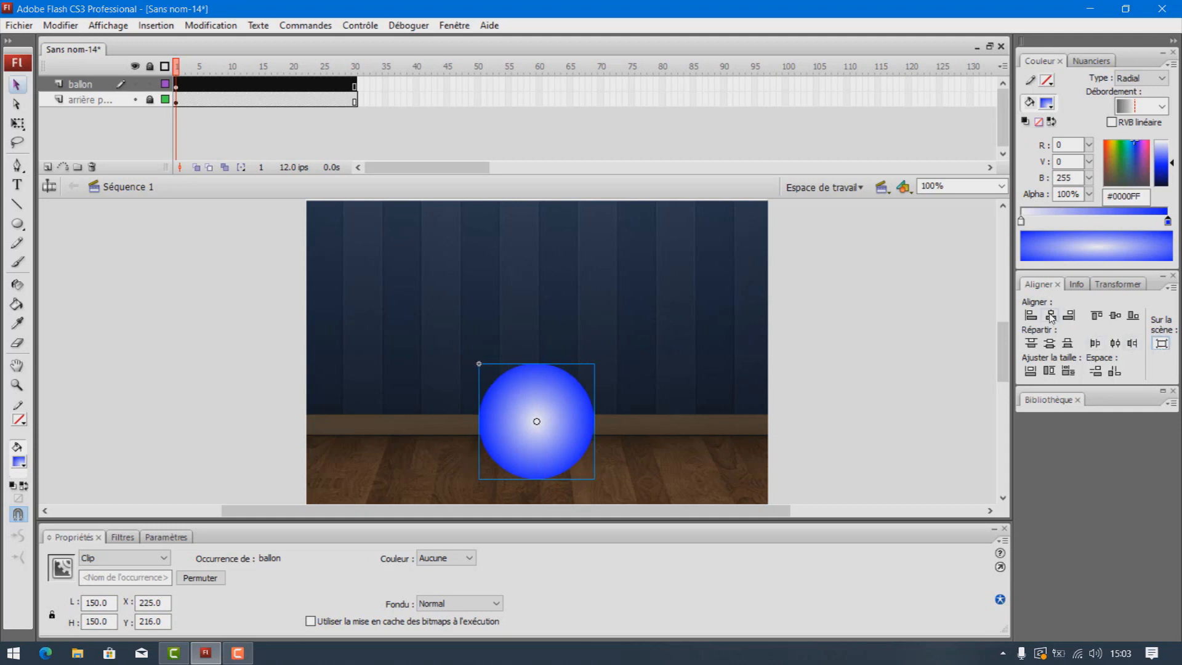
# - Centre the ball vertically on the stage and insert a keyframe at frame 30 of the ballon layer
pyautogui.click(1115, 316)
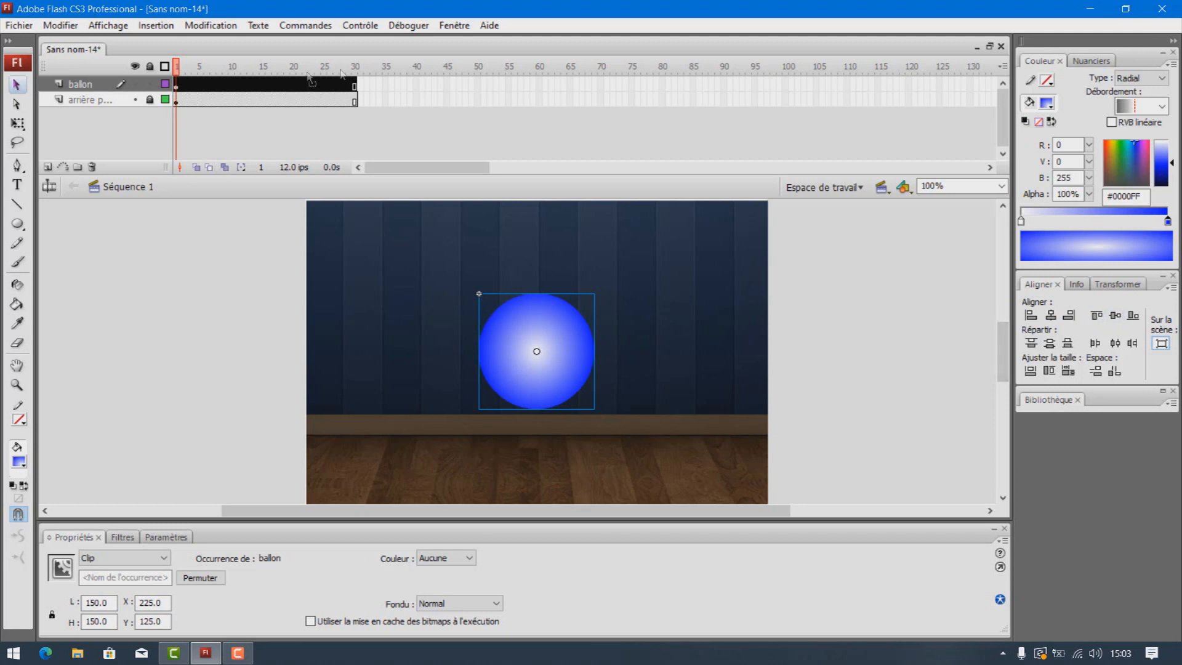
pyautogui.click(354, 85)
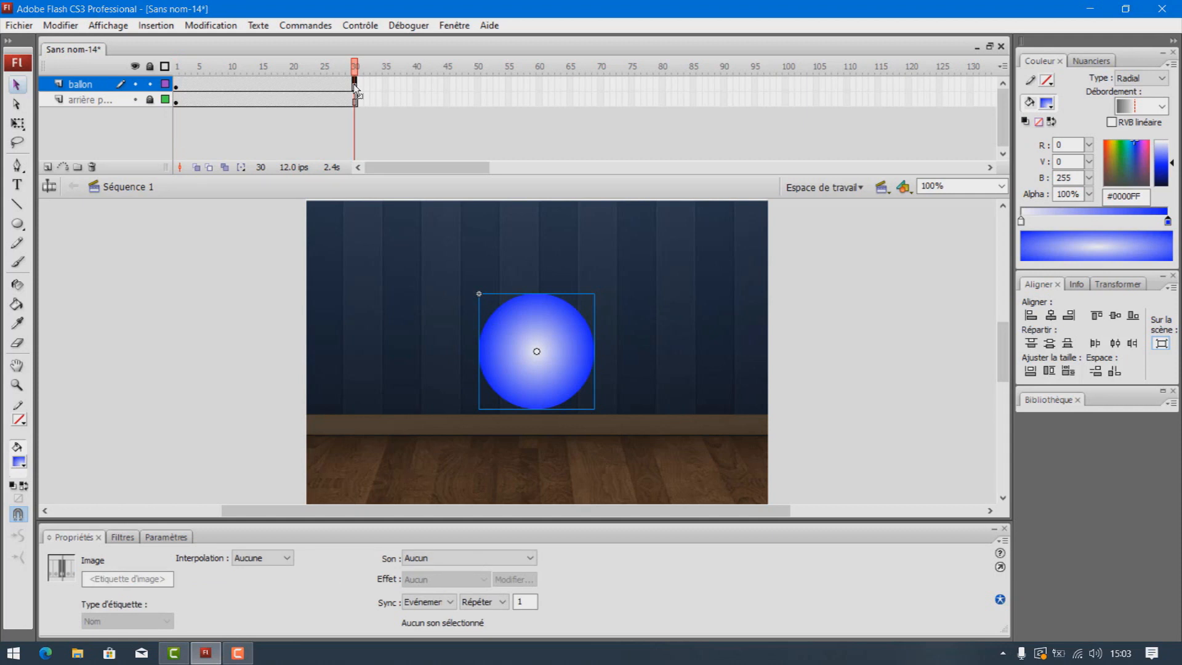
pyautogui.rightClick(354, 83)
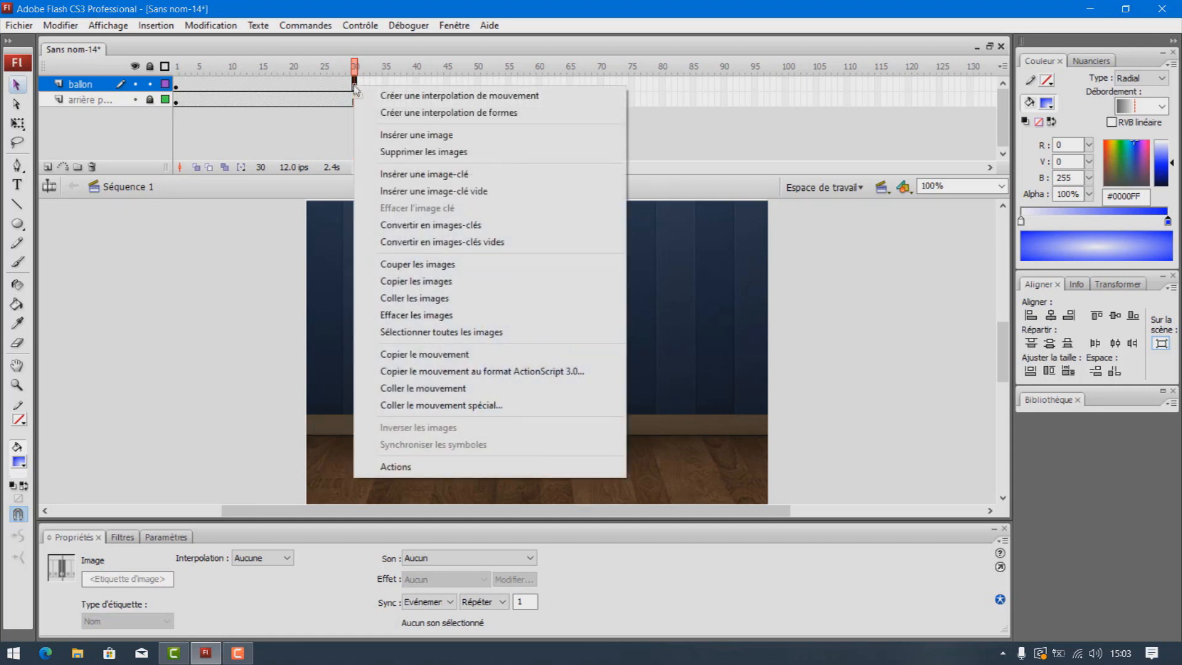
pyautogui.click(423, 178)
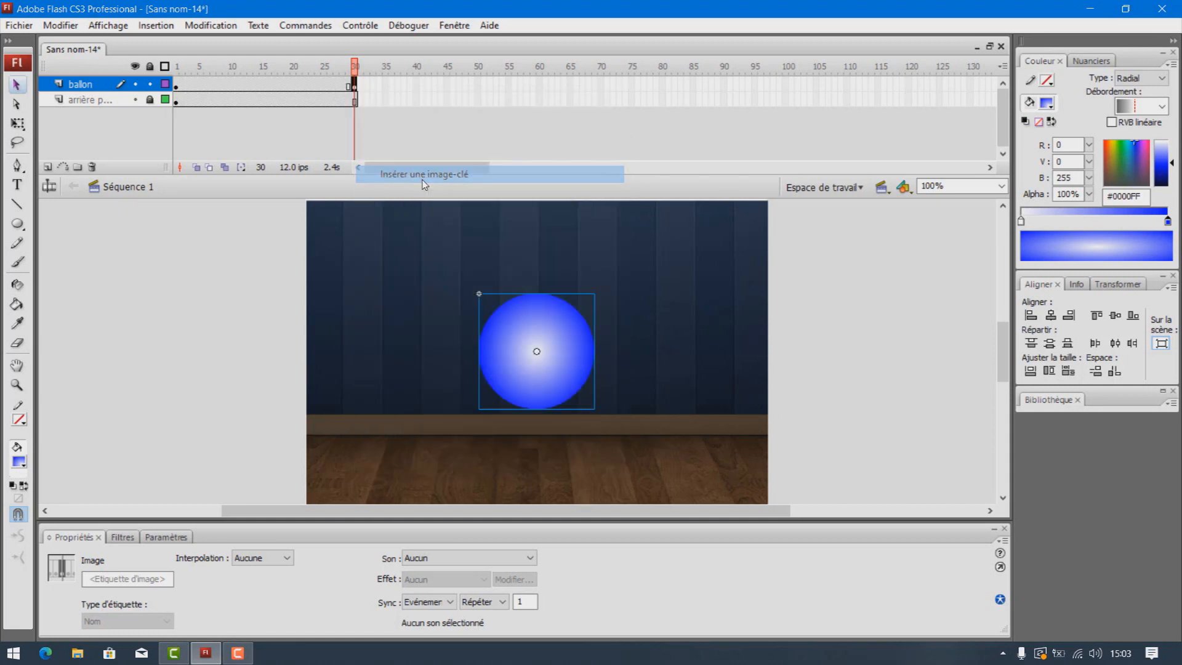
# - Insert a keyframe at frame 15 of the ballon layer and raise the ball in that frame to Y 15
pyautogui.click(262, 85)
pyautogui.rightClick(265, 89)
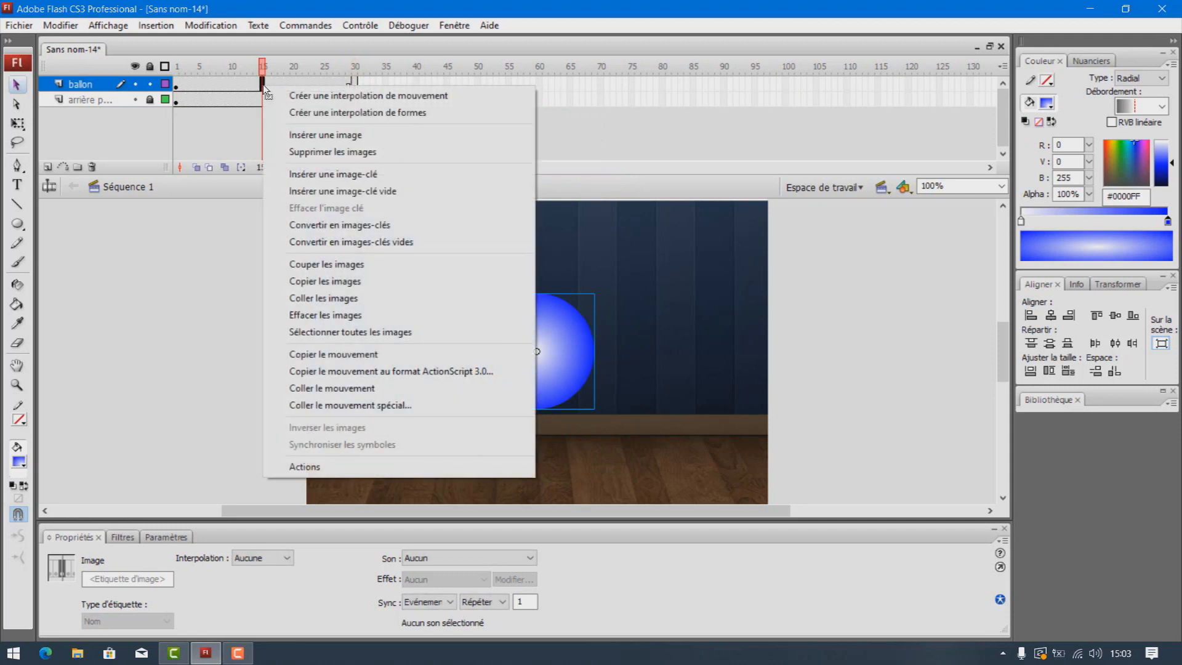
pyautogui.click(326, 174)
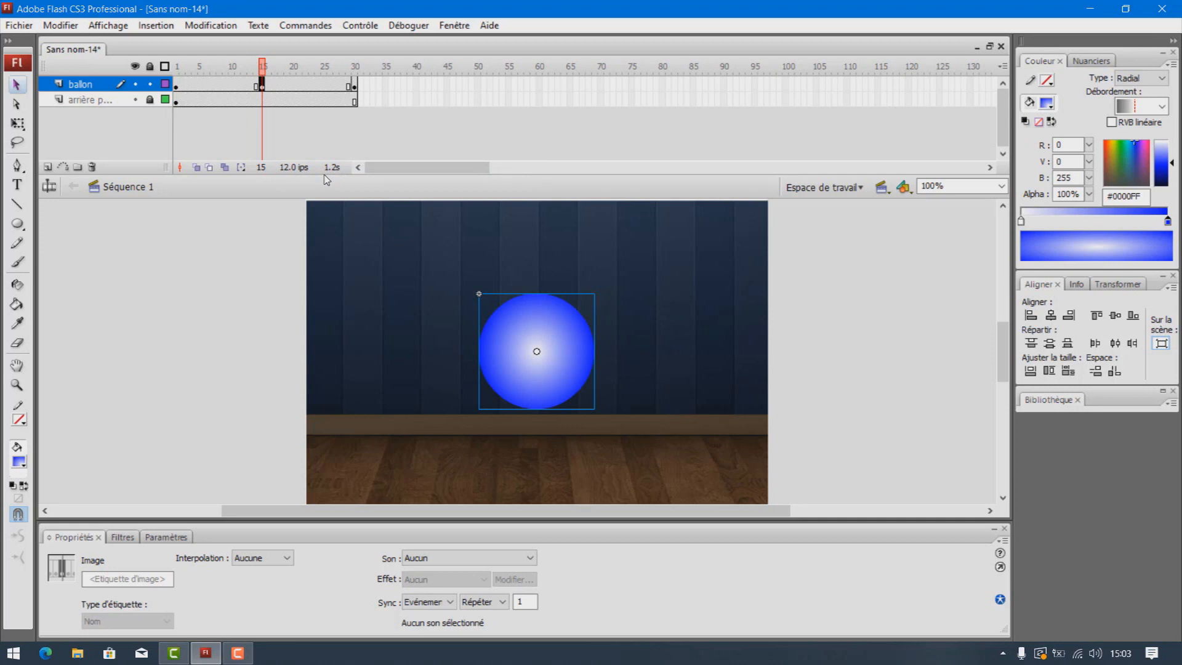
pyautogui.hotkey('shift', 'Up')
pyautogui.hotkey('shift', 'Up')
pyautogui.hotkey('shift', 'Up')
pyautogui.hotkey('shift', 'Up')
pyautogui.hotkey('shift', 'Up')
pyautogui.hotkey('shift', 'Up')
pyautogui.hotkey('shift', 'Up')
pyautogui.hotkey('shift', 'Up')
pyautogui.hotkey('shift', 'Up')
pyautogui.hotkey('shift', 'Up')
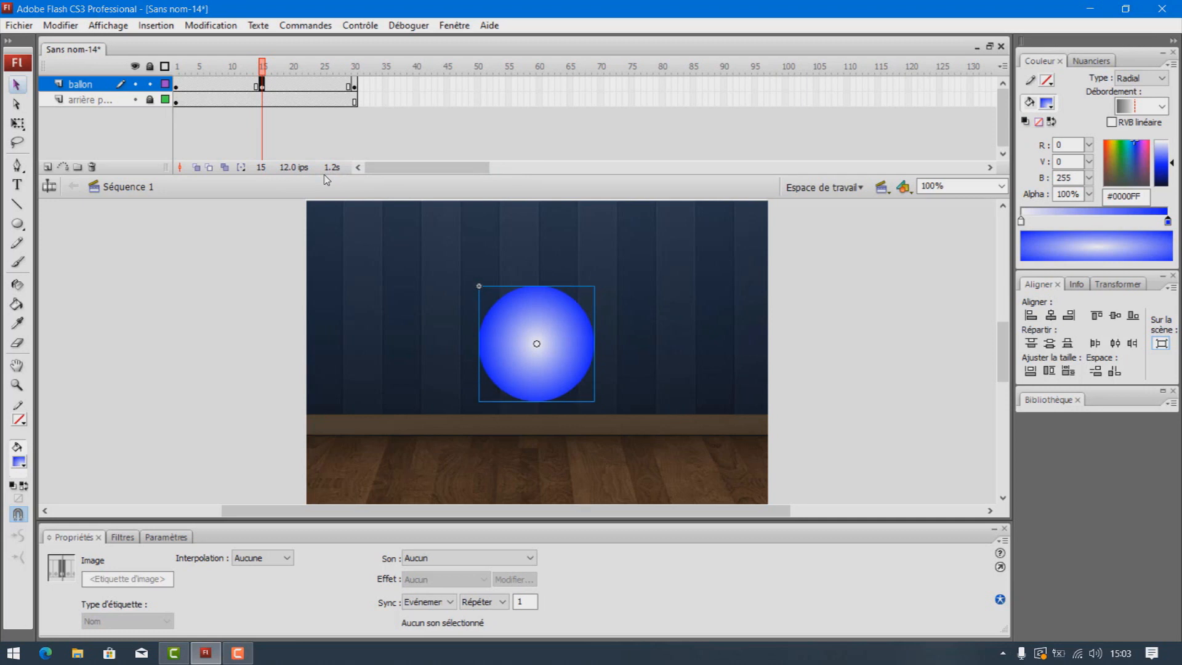
pyautogui.hotkey('shift', 'Up')
pyautogui.hotkey('shift', 'Up')
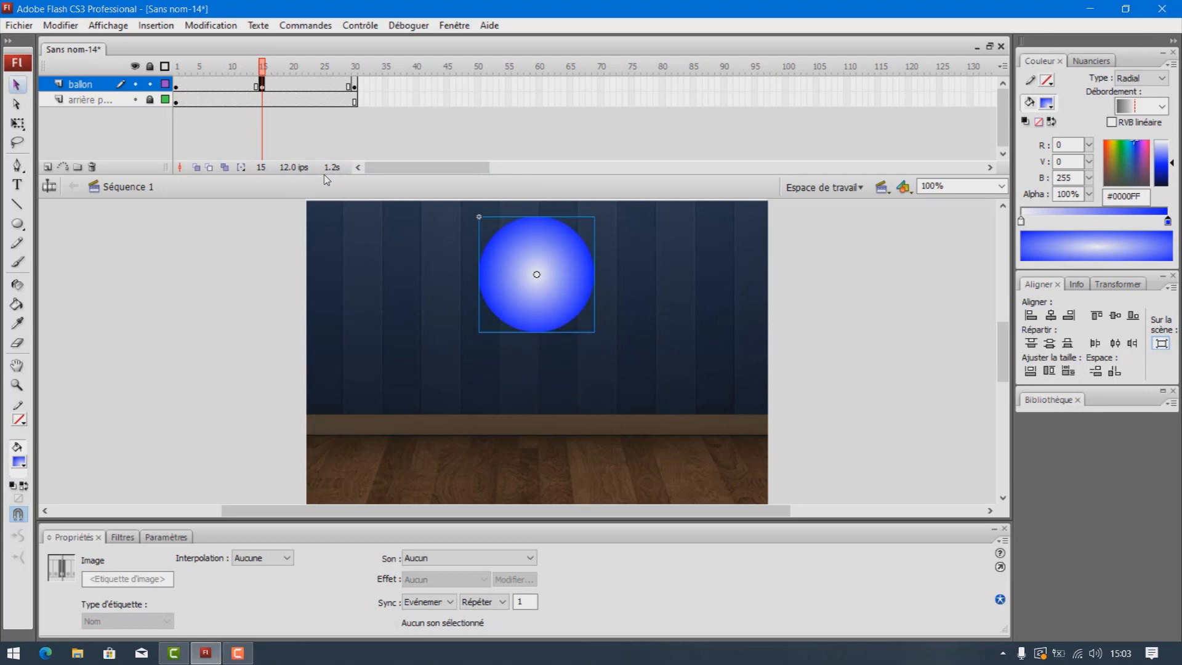
pyautogui.hotkey('shift', 'Up')
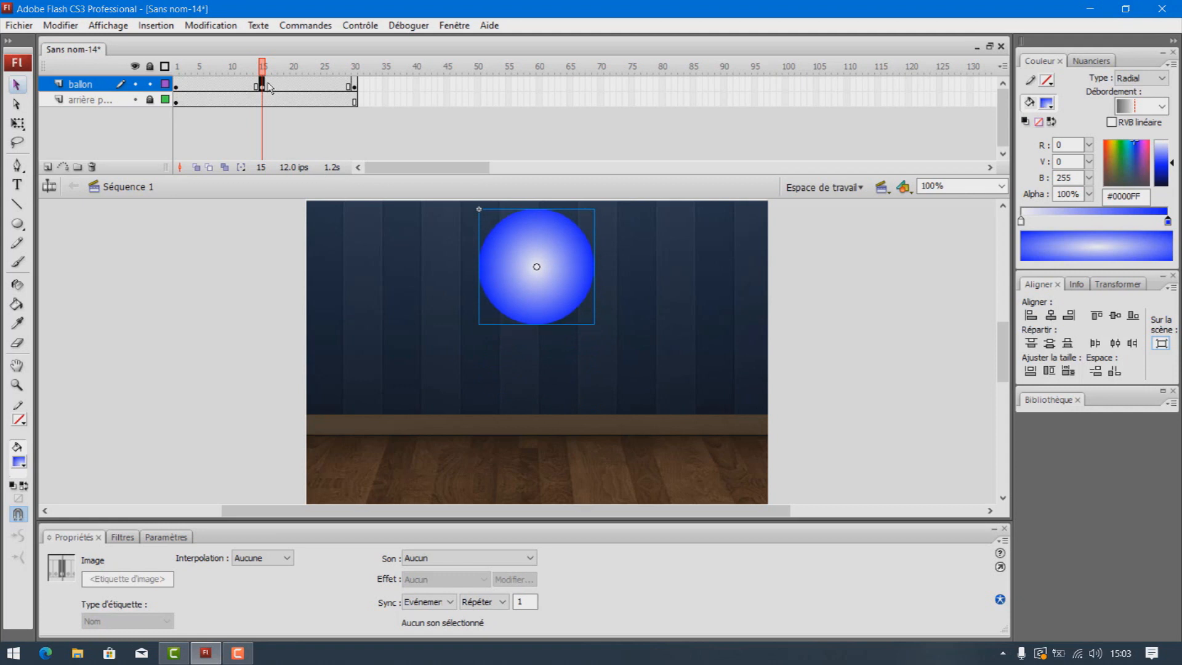
# - Create motion tweens on the ballon layer between frames 1 and 15 and between frames 15 and 30, and test the movie
pyautogui.click(196, 86)
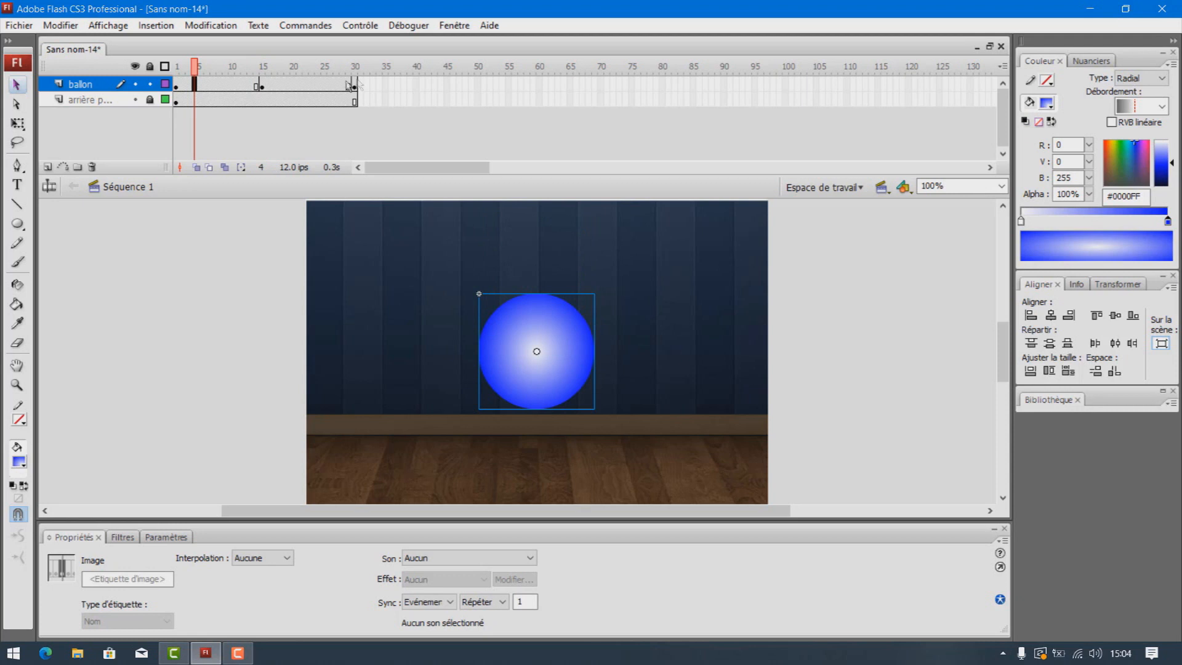
pyautogui.click(219, 86)
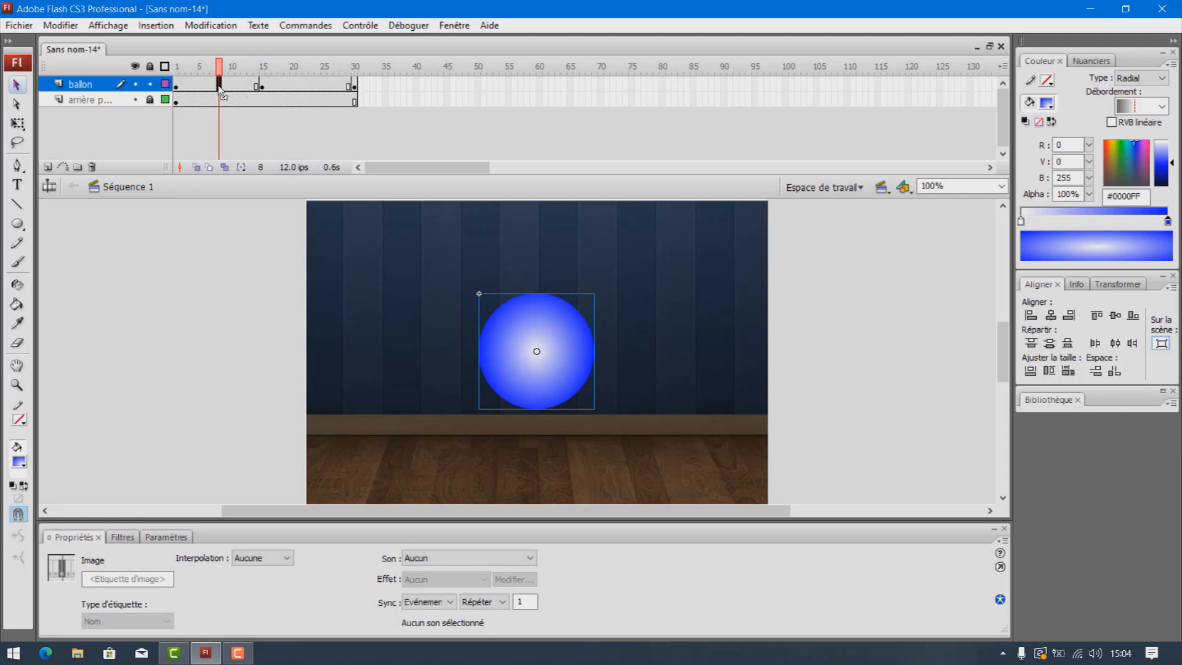
pyautogui.rightClick(221, 94)
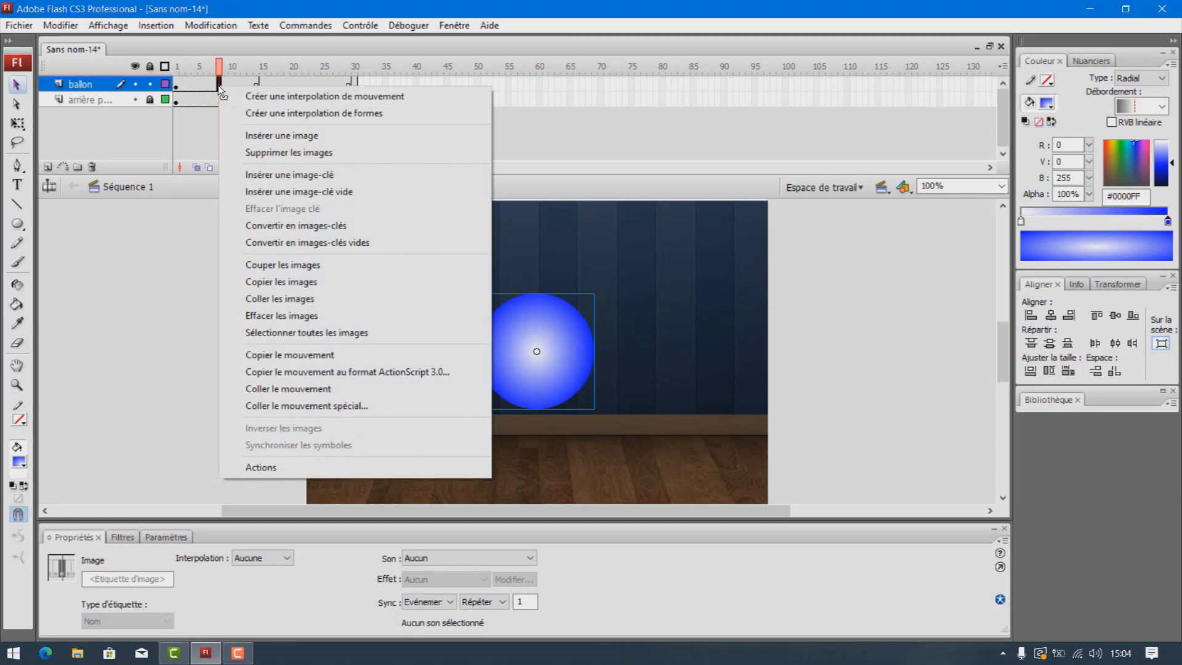
pyautogui.click(272, 97)
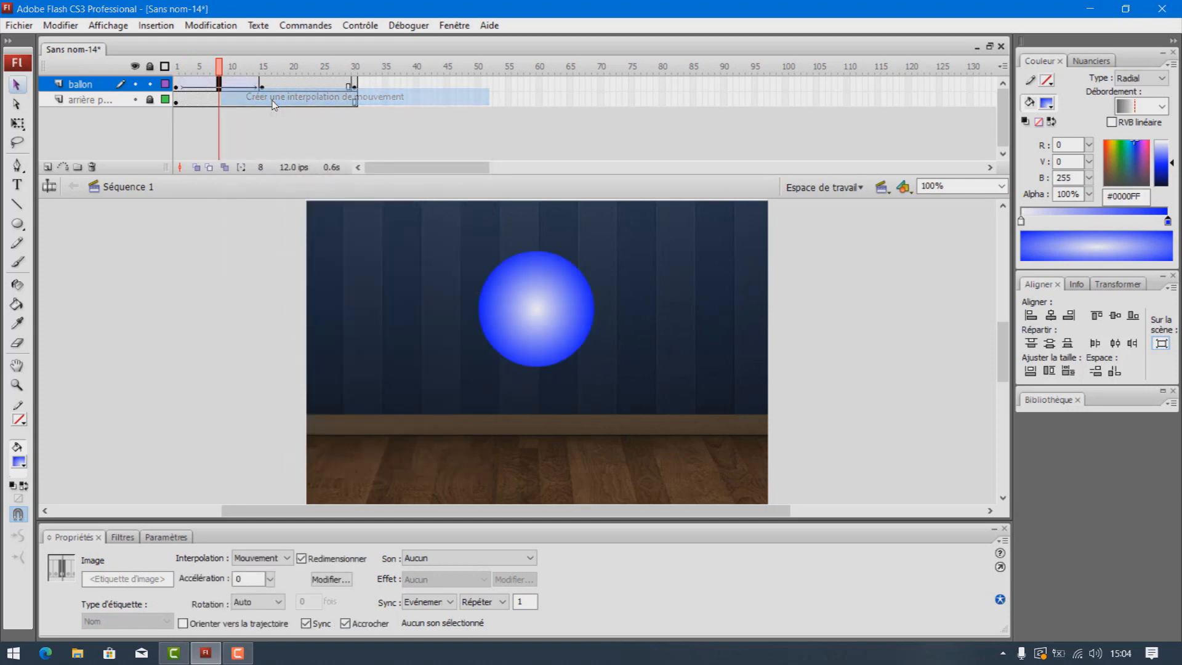
pyautogui.click(305, 86)
pyautogui.rightClick(306, 86)
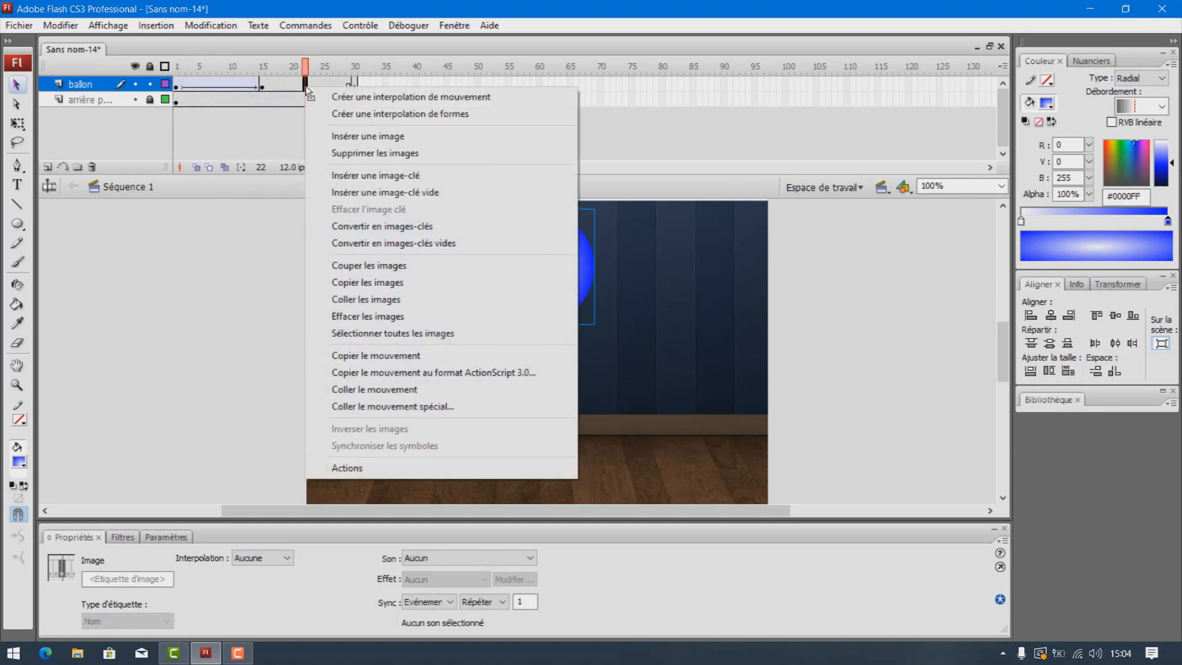
pyautogui.click(353, 99)
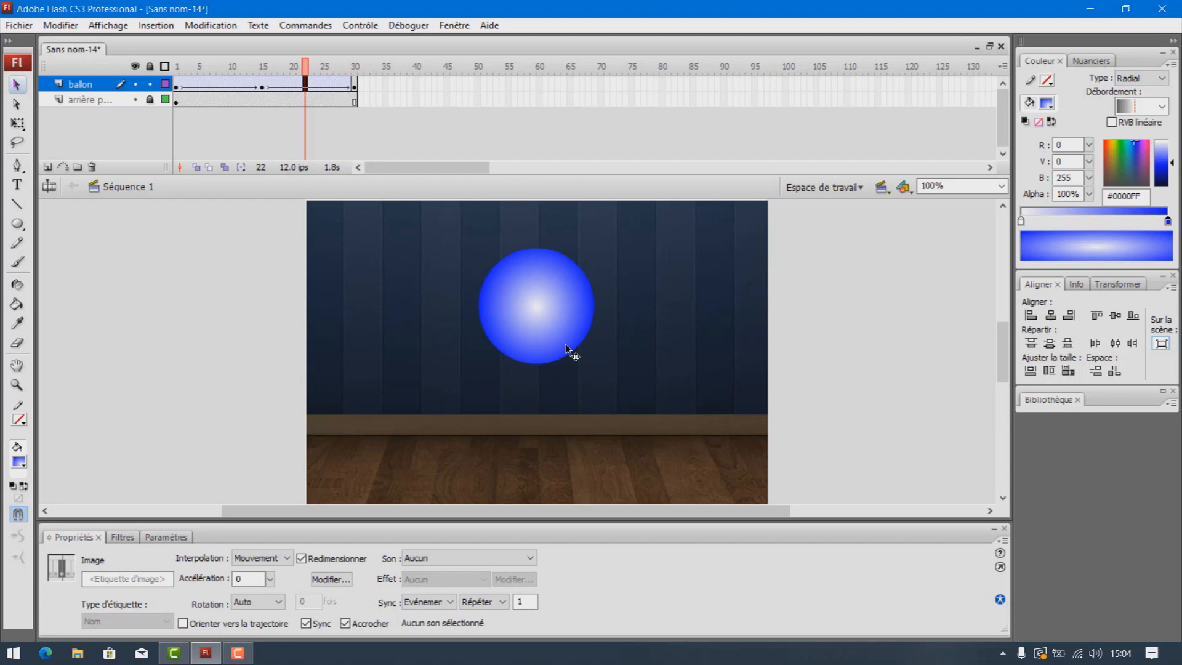
pyautogui.hotkey('ctrl', 'Return')
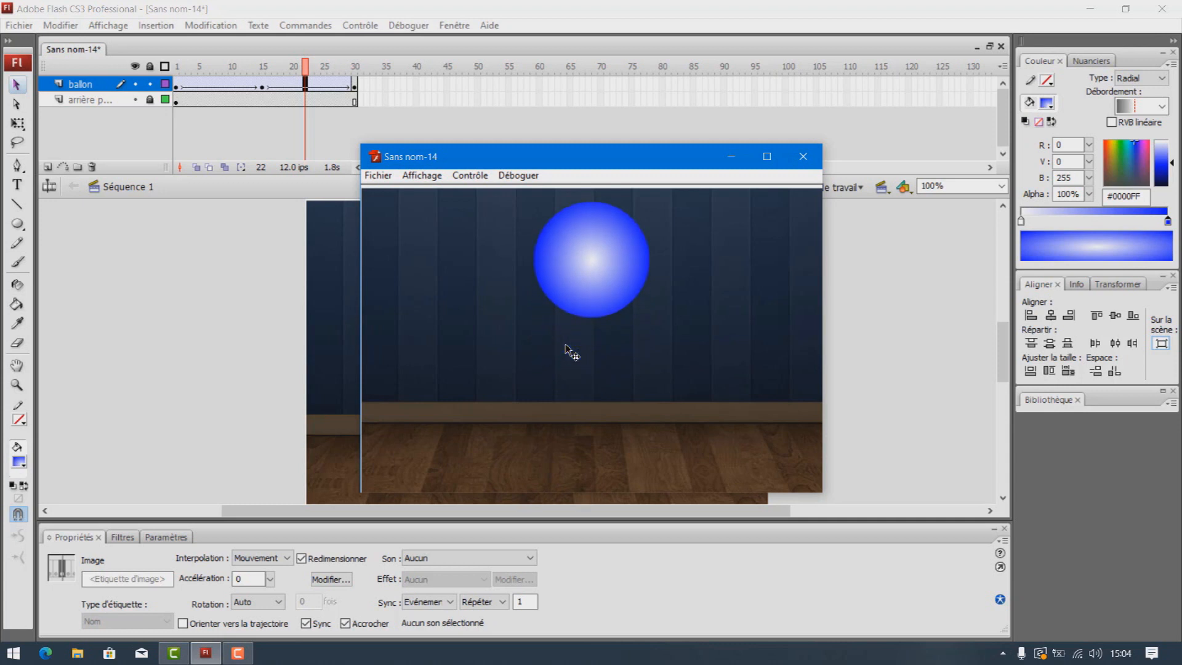
pyautogui.click(803, 157)
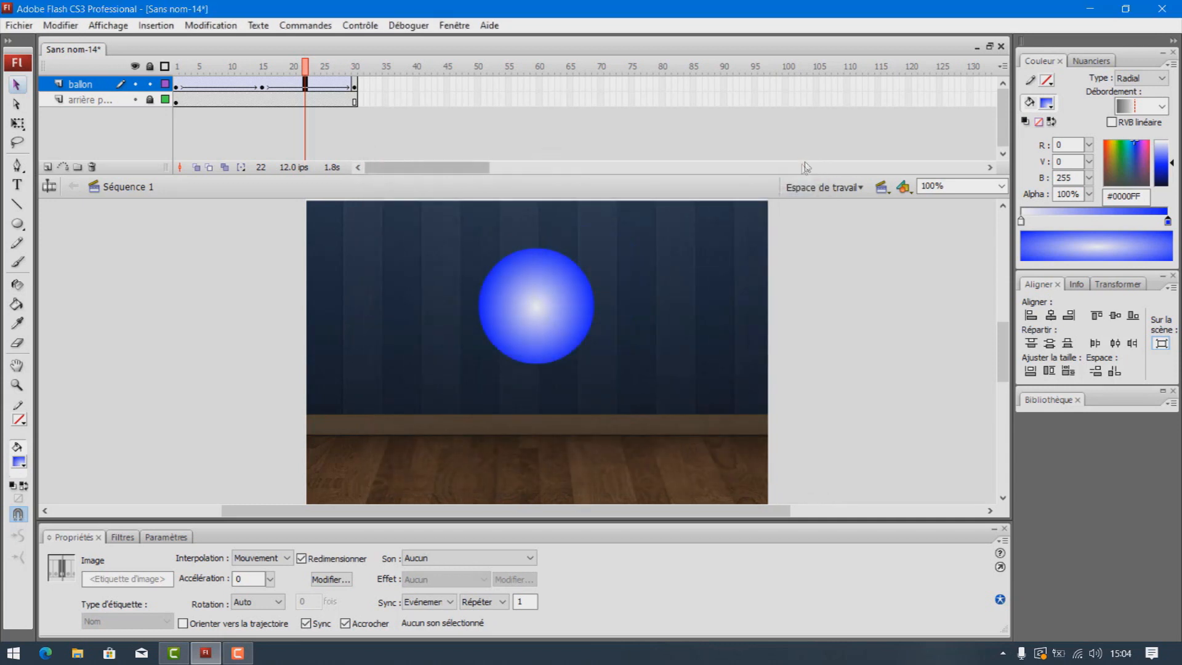
# - Move the ball in frame 1 straight down to about Y 179 using Free Transform, and test the movie again
pyautogui.click(263, 84)
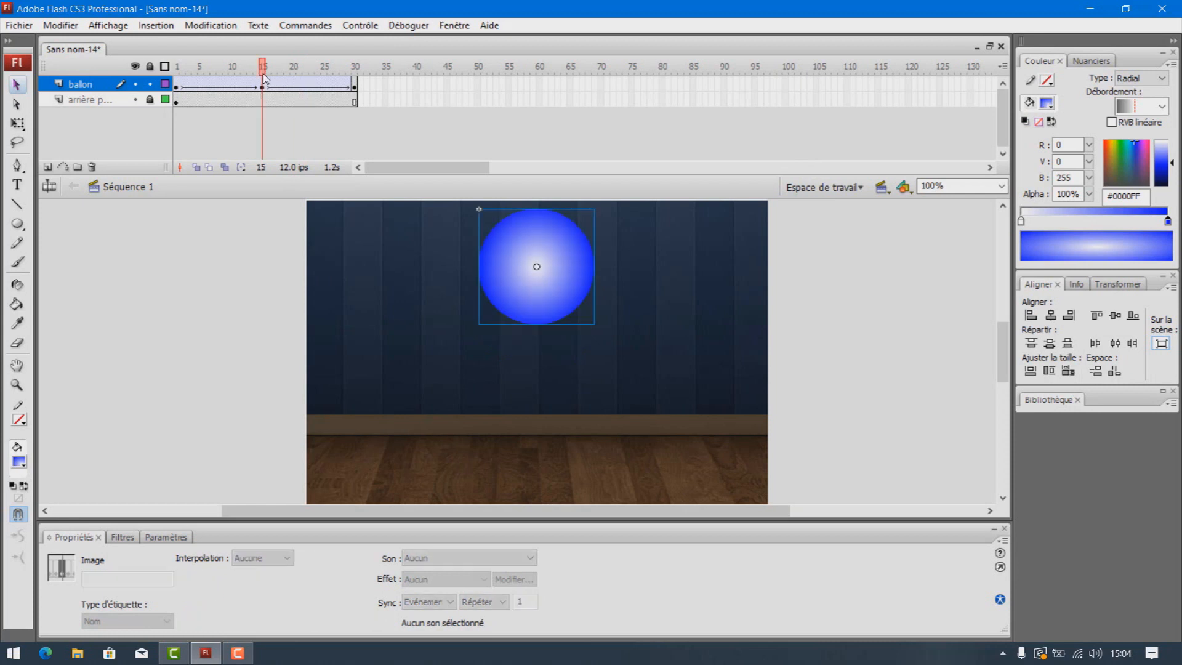
pyautogui.click(19, 124)
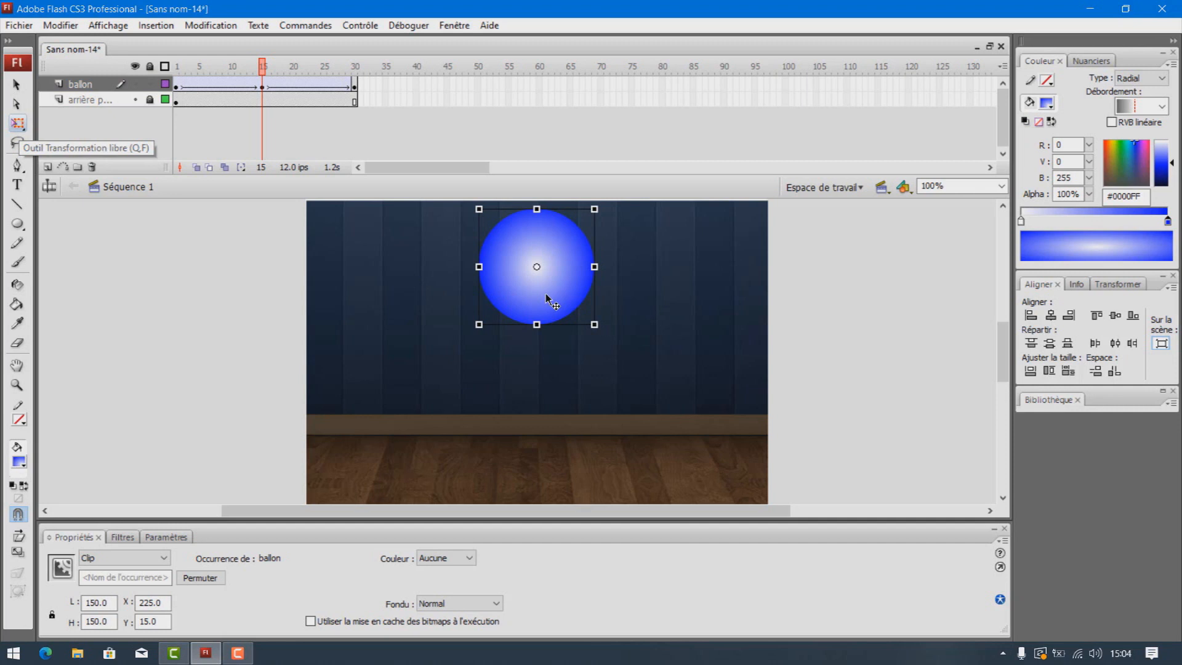
pyautogui.click(177, 83)
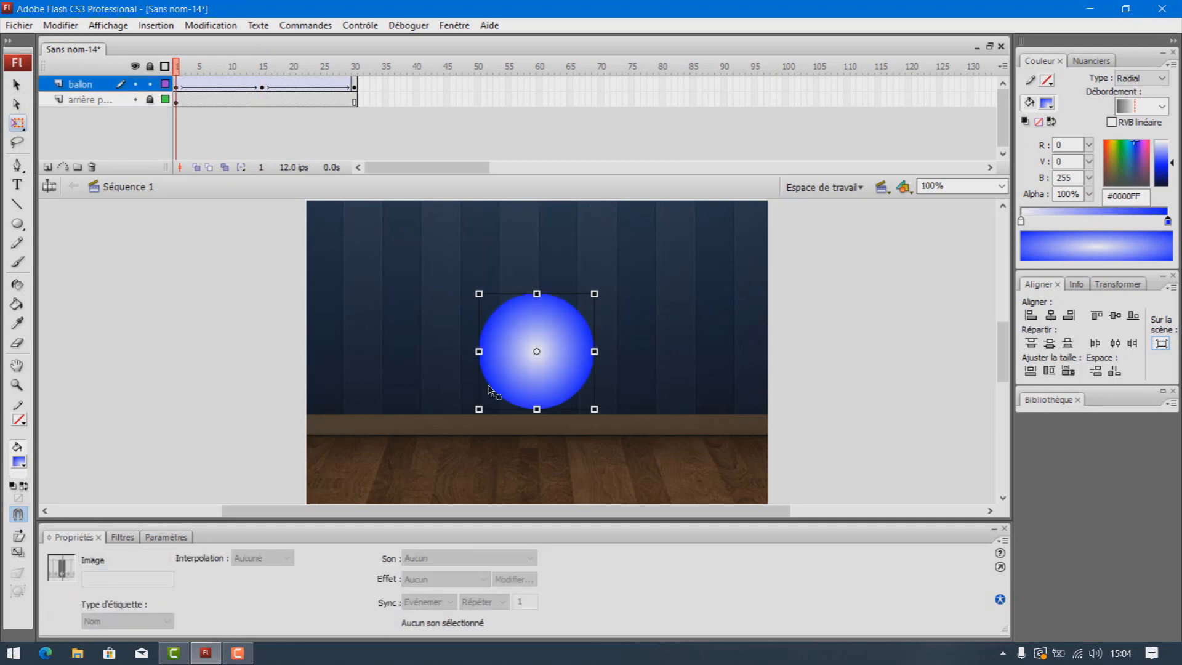
pyautogui.moveTo(552, 390); pyautogui.dragTo(552, 425)
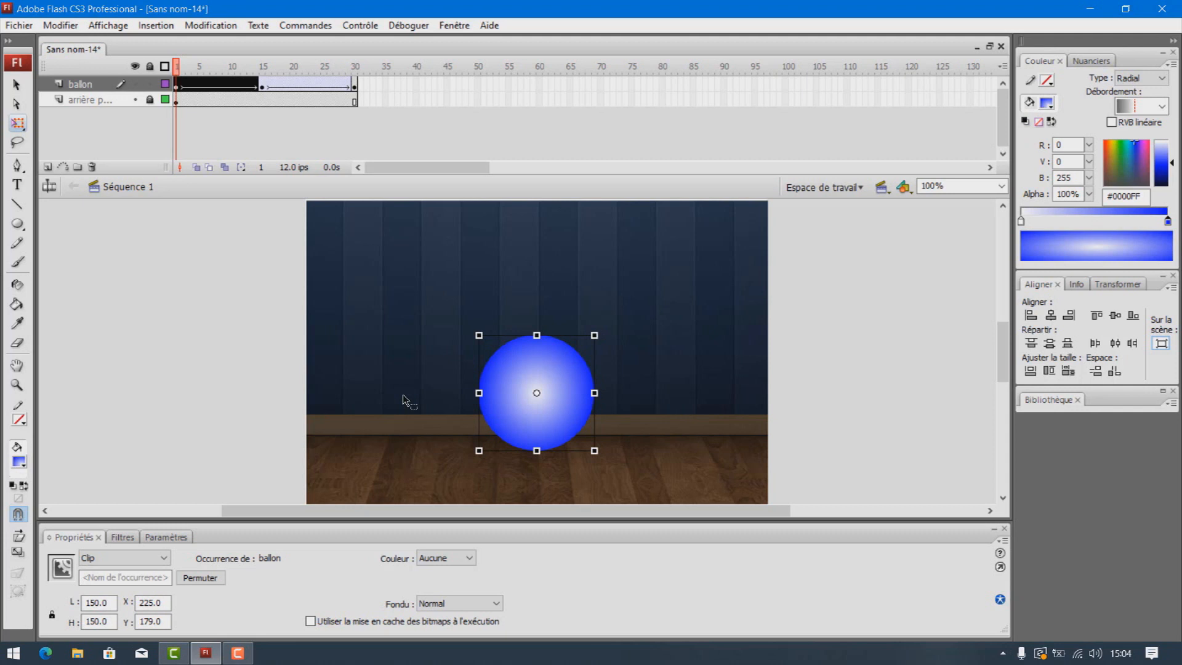
pyautogui.hotkey('ctrl', 'Return')
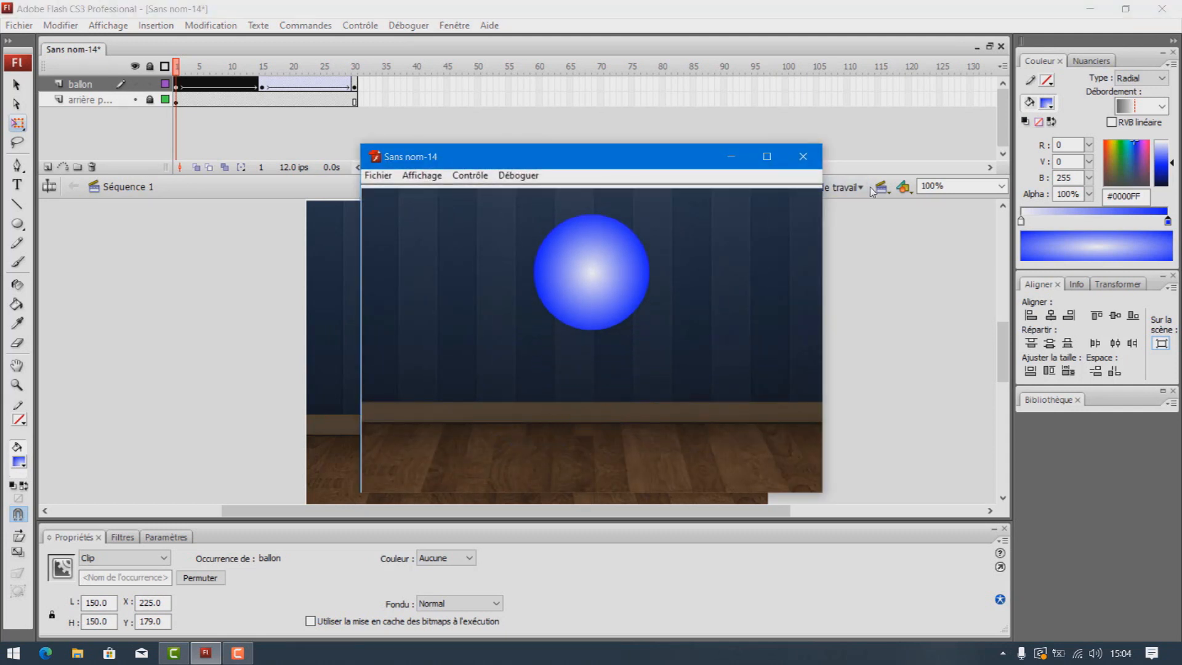
pyautogui.click(803, 157)
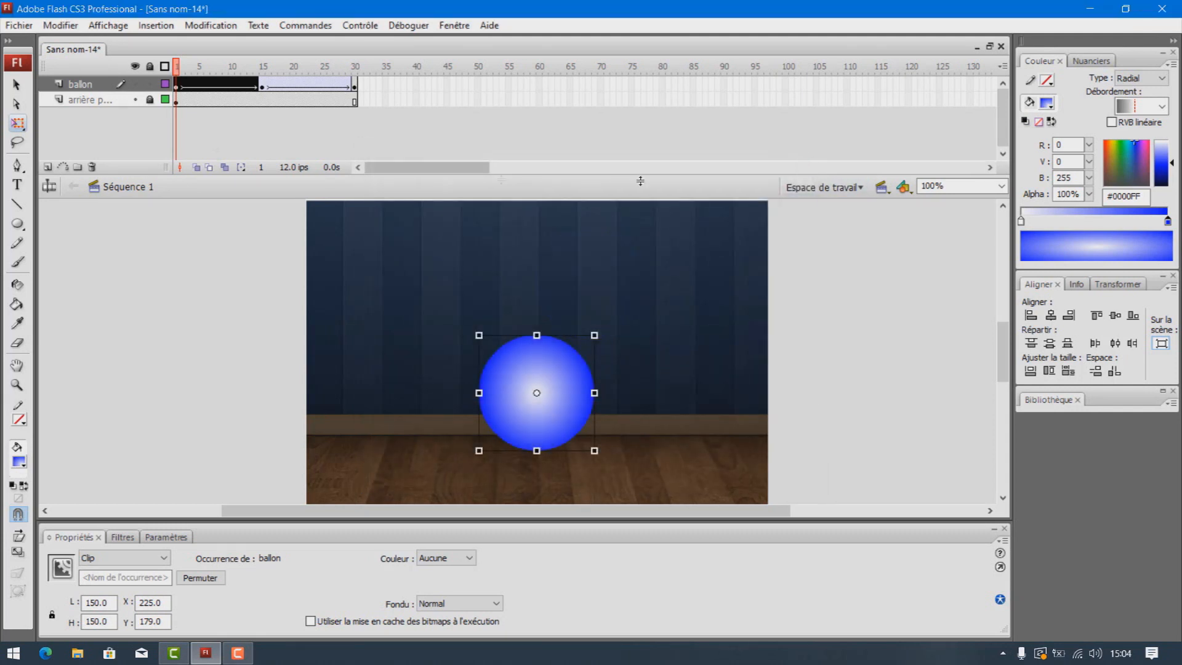
# - Add a new layer above the ballon layer and name it "ombre"
pyautogui.click(48, 167)
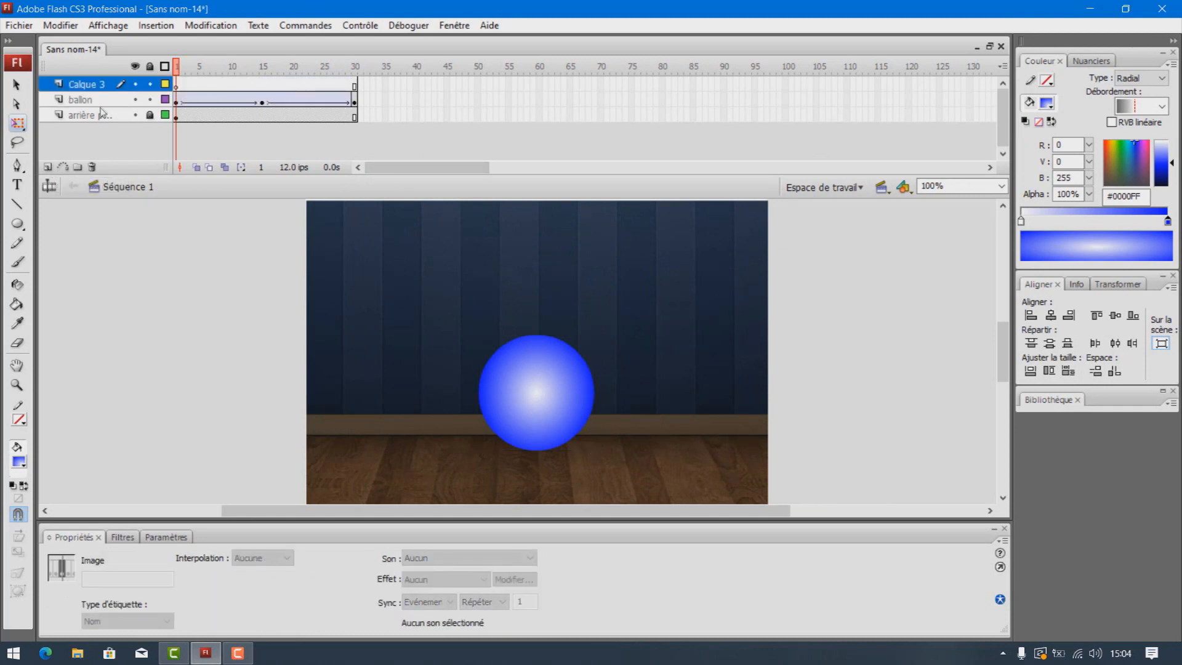
pyautogui.doubleClick(99, 84)
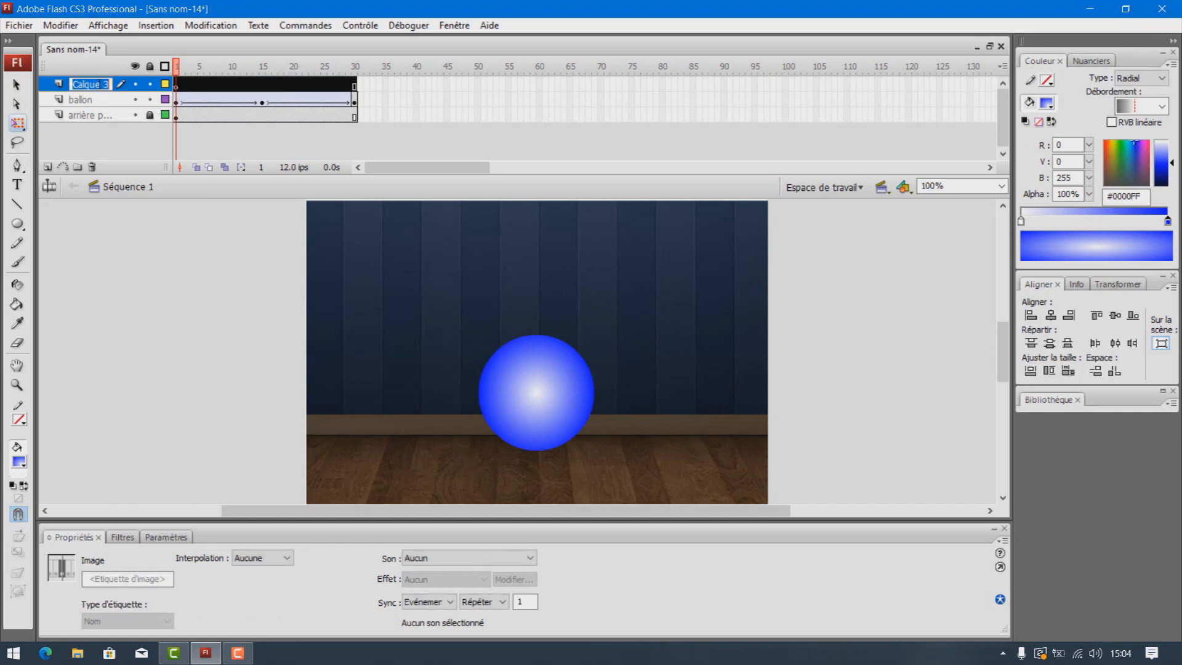
pyautogui.write('ombre')
pyautogui.press('Return')
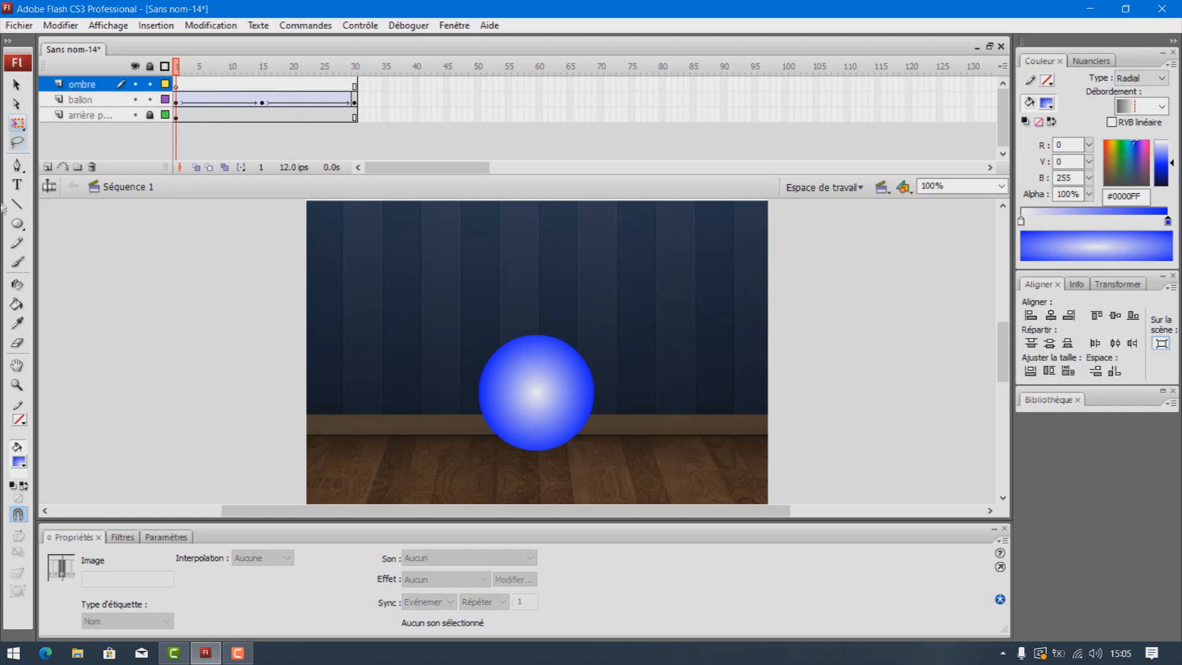
# - Draw a flat oval about 195 by 33 px on the floor beside the ball, on the ombre layer
pyautogui.click(17, 224)
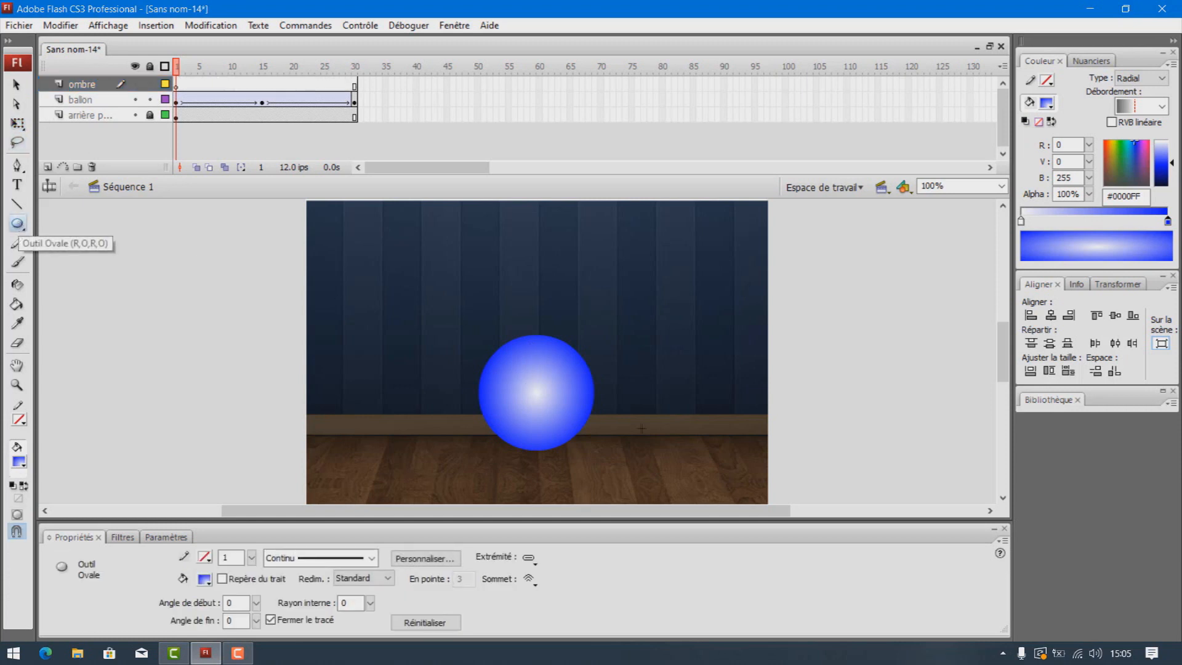
pyautogui.moveTo(575, 431); pyautogui.dragTo(725, 454)
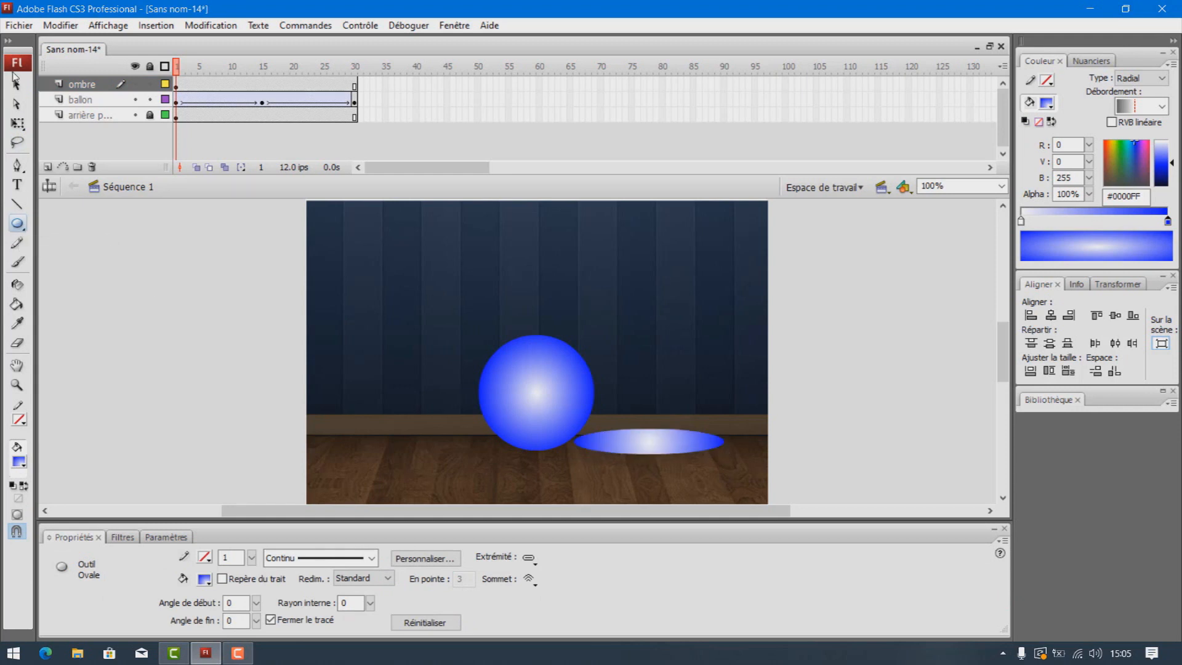
pyautogui.click(19, 90)
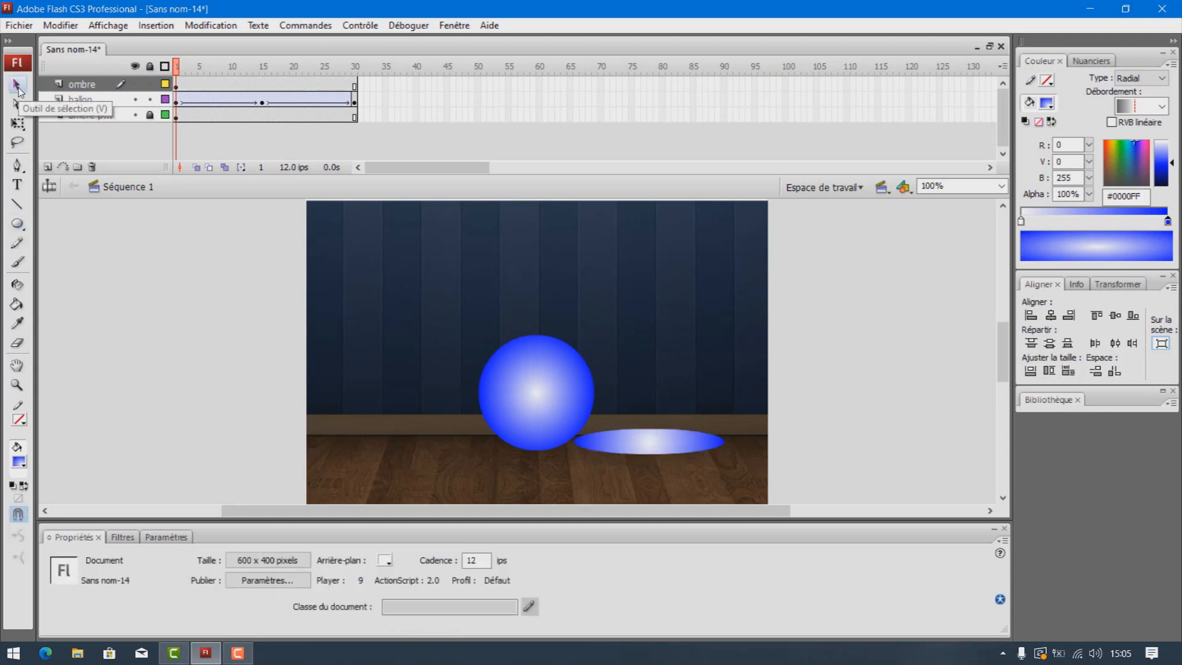
# - Fill the shadow oval with a linear gradient running from grey #999999 to dark brown #330000
pyautogui.click(636, 446)
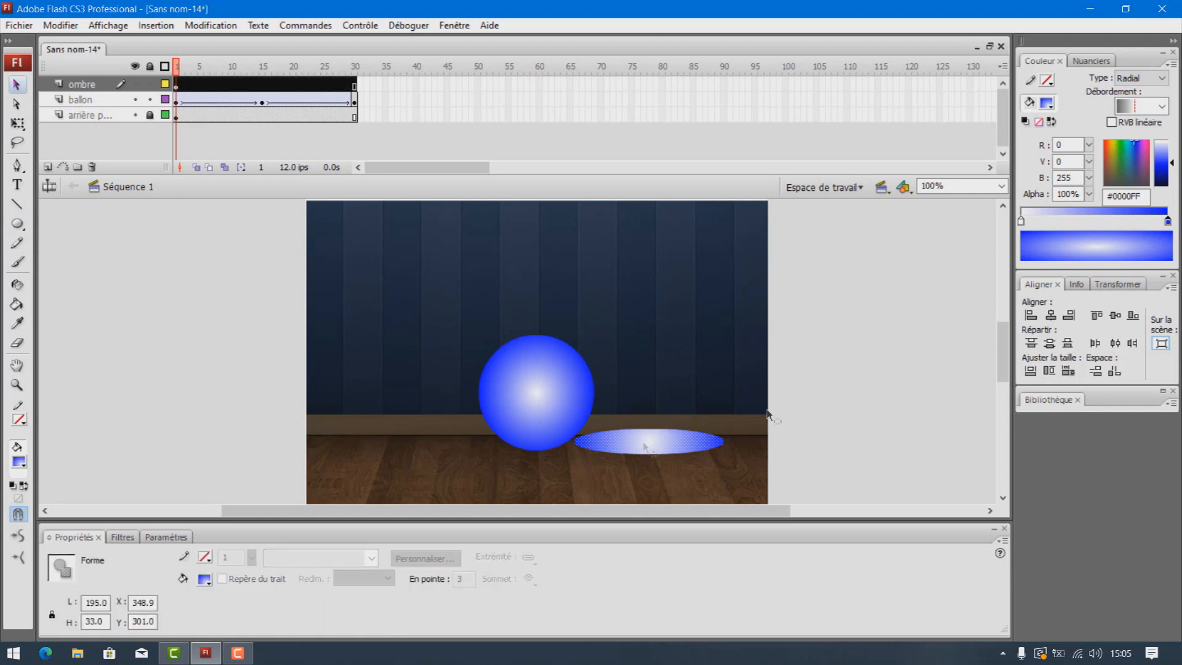
pyautogui.click(1165, 78)
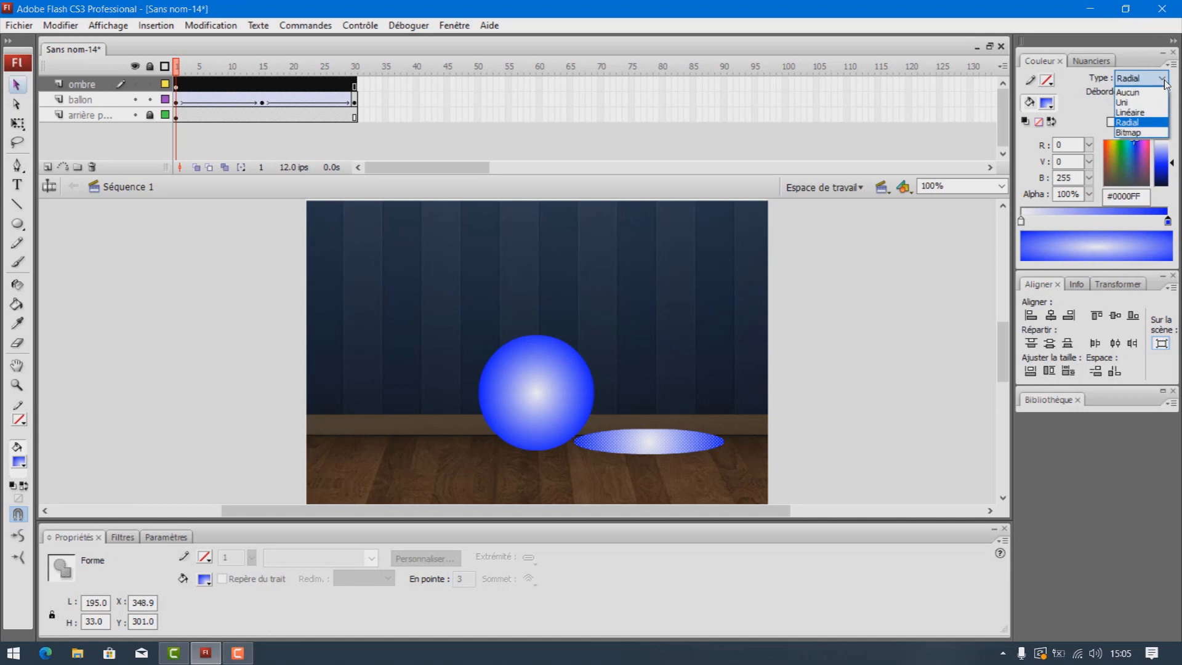
pyautogui.click(1139, 113)
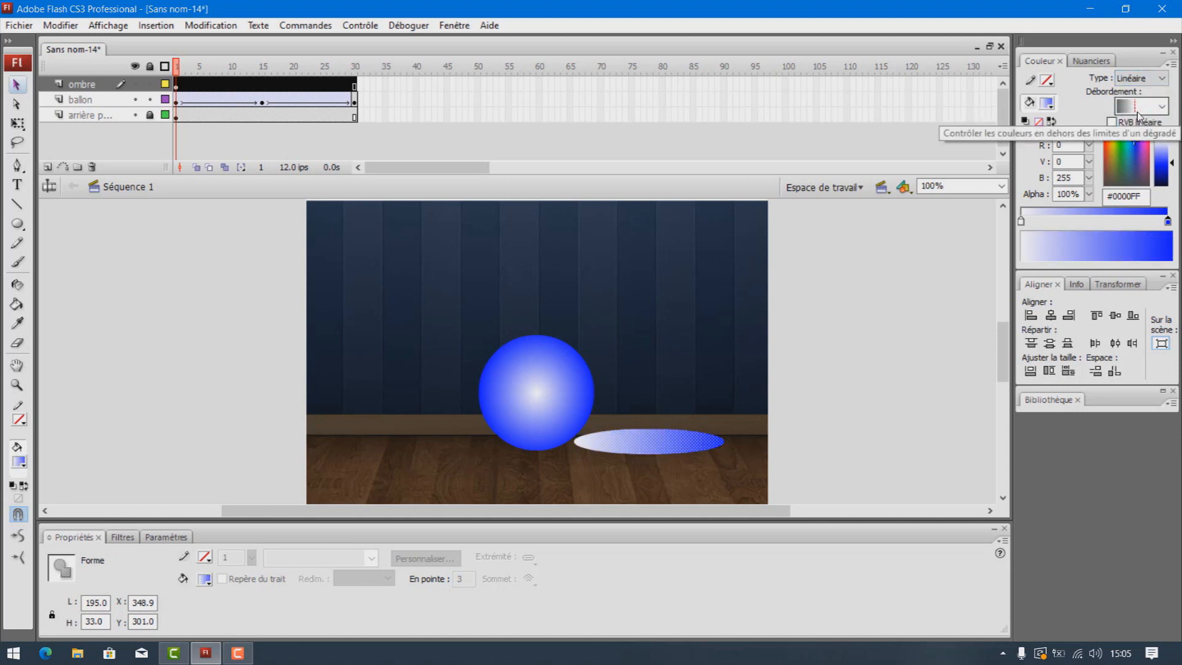
pyautogui.doubleClick(1021, 221)
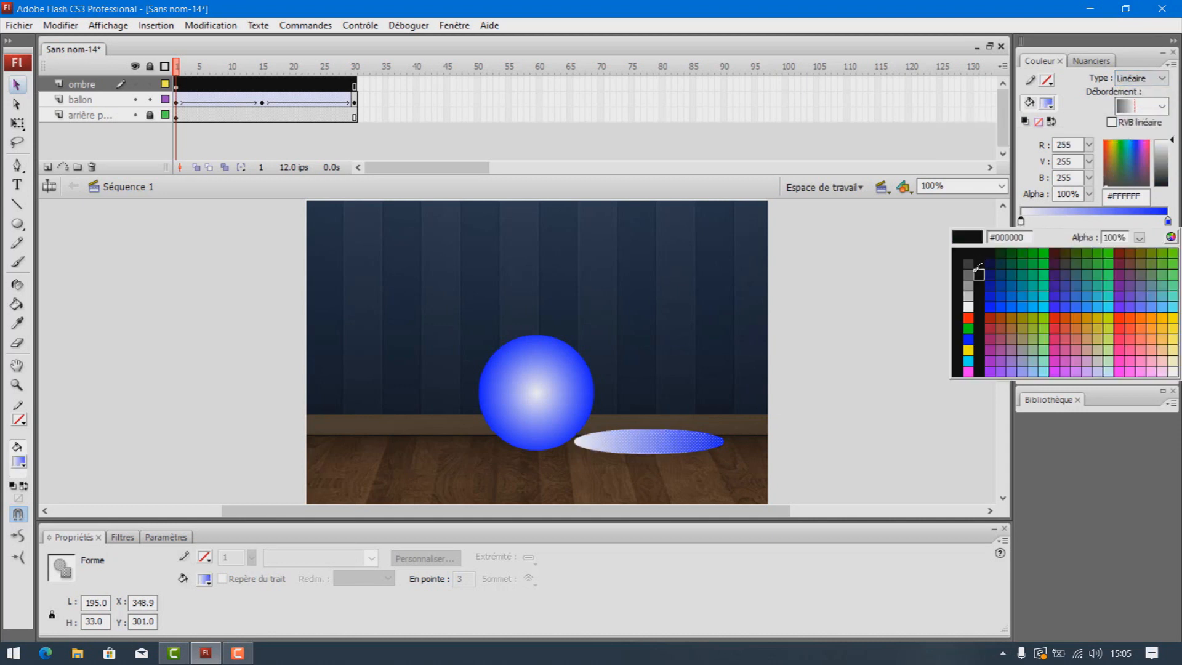
pyautogui.click(970, 284)
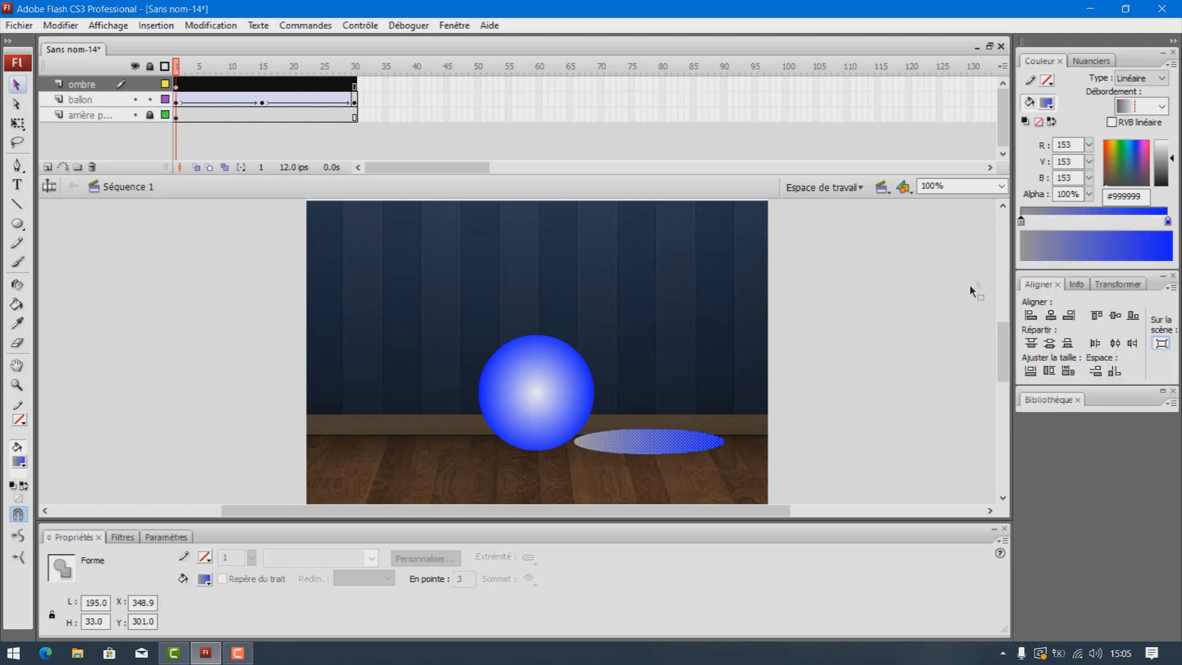
pyautogui.doubleClick(1169, 219)
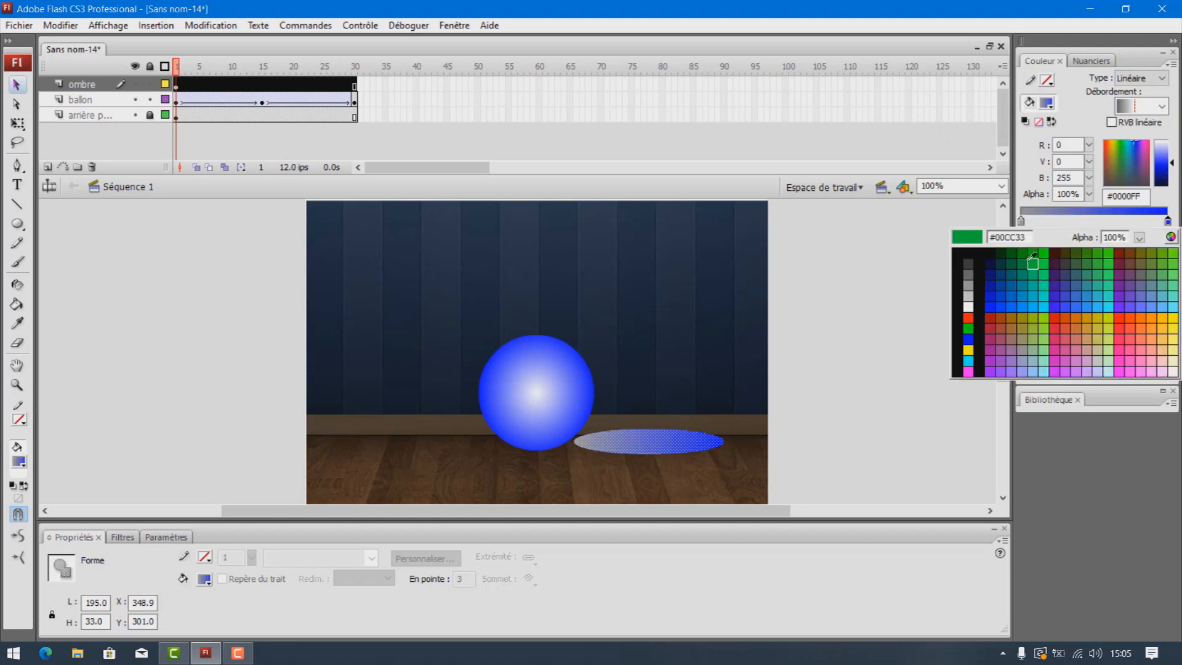
pyautogui.click(1055, 251)
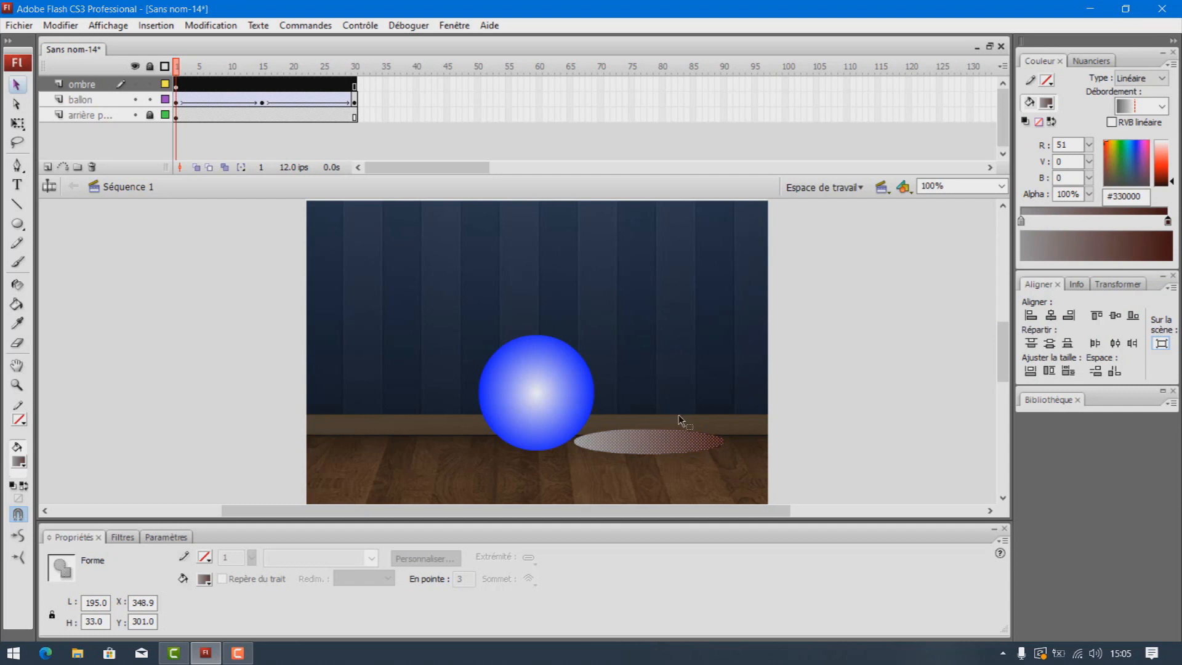
# - Resize the shadow oval to 170 px wide and 25 px high
pyautogui.doubleClick(105, 602)
pyautogui.write('170')
pyautogui.click(102, 622)
pyautogui.doubleClick(102, 622)
pyautogui.write('25')
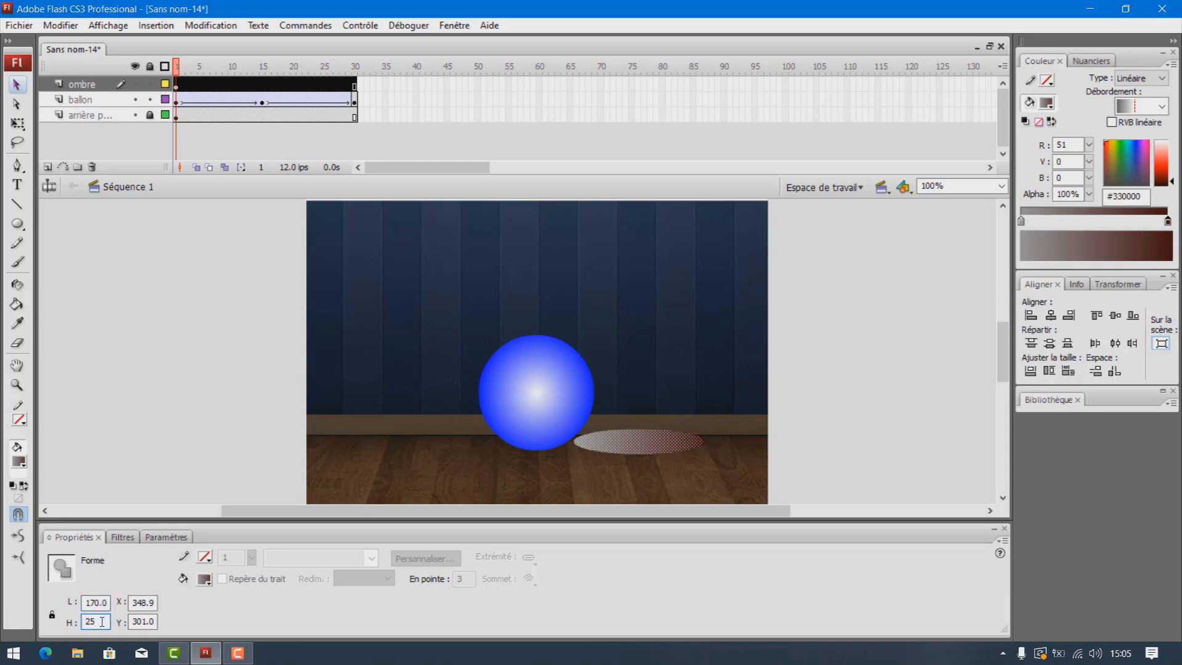
pyautogui.press('Return')
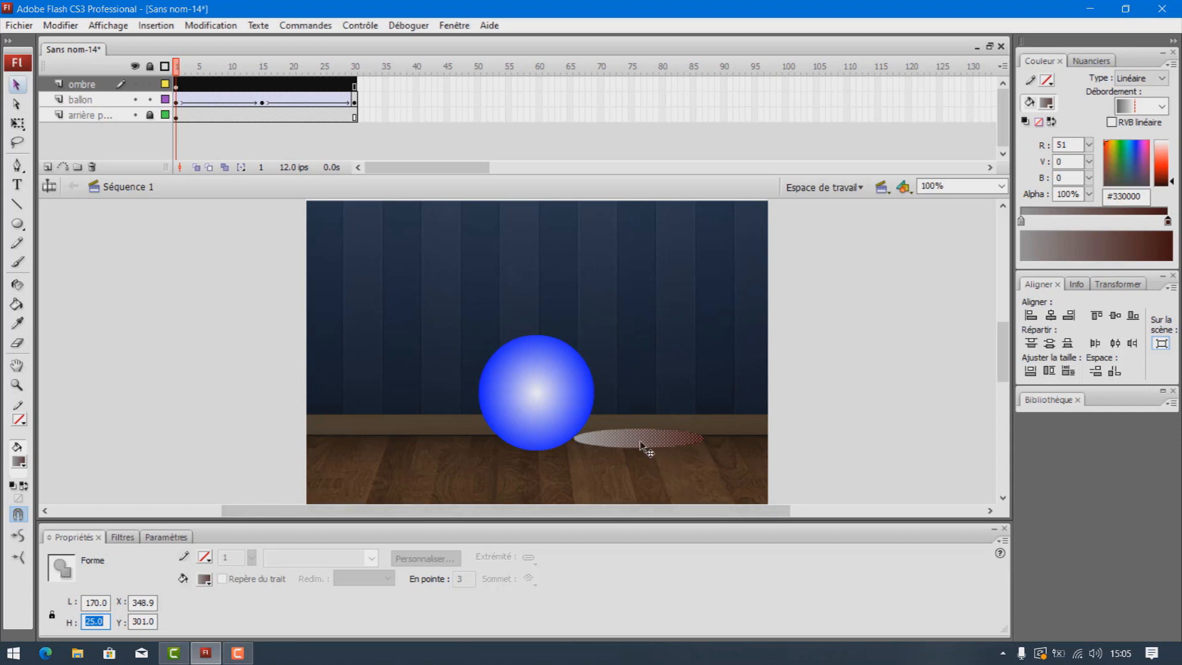
# - Move the oval to about X 278, Y 309 at the ball's base, and place the ombre layer below the ballon layer
pyautogui.moveTo(640, 441); pyautogui.dragTo(586, 446)
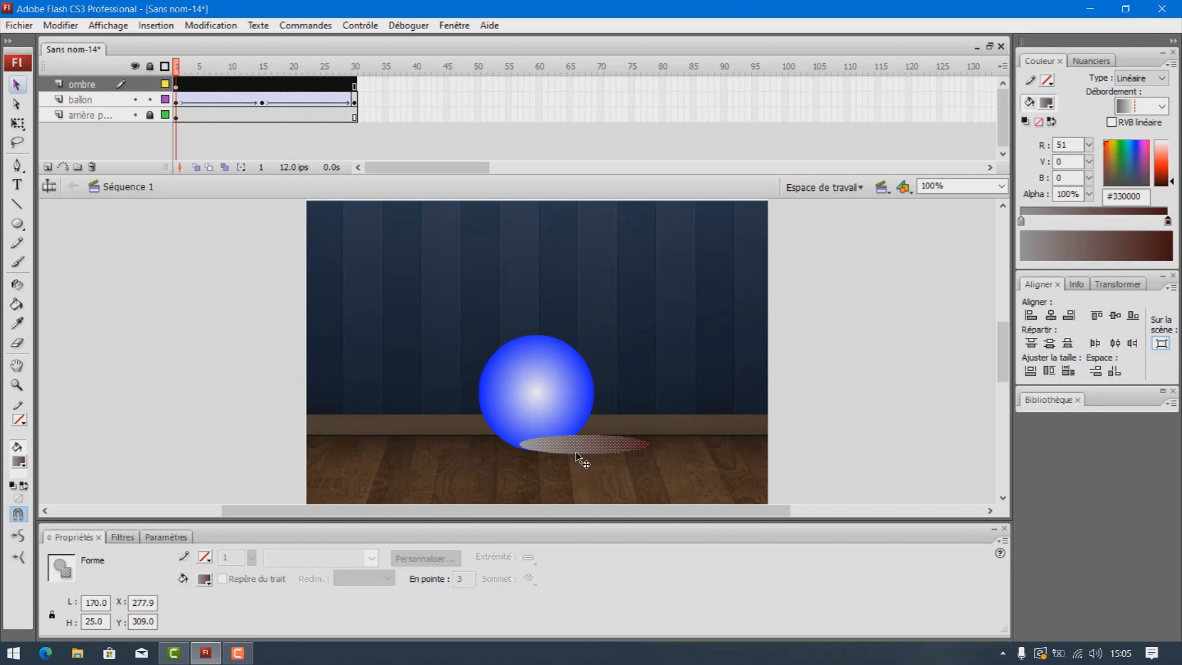
pyautogui.click(92, 88)
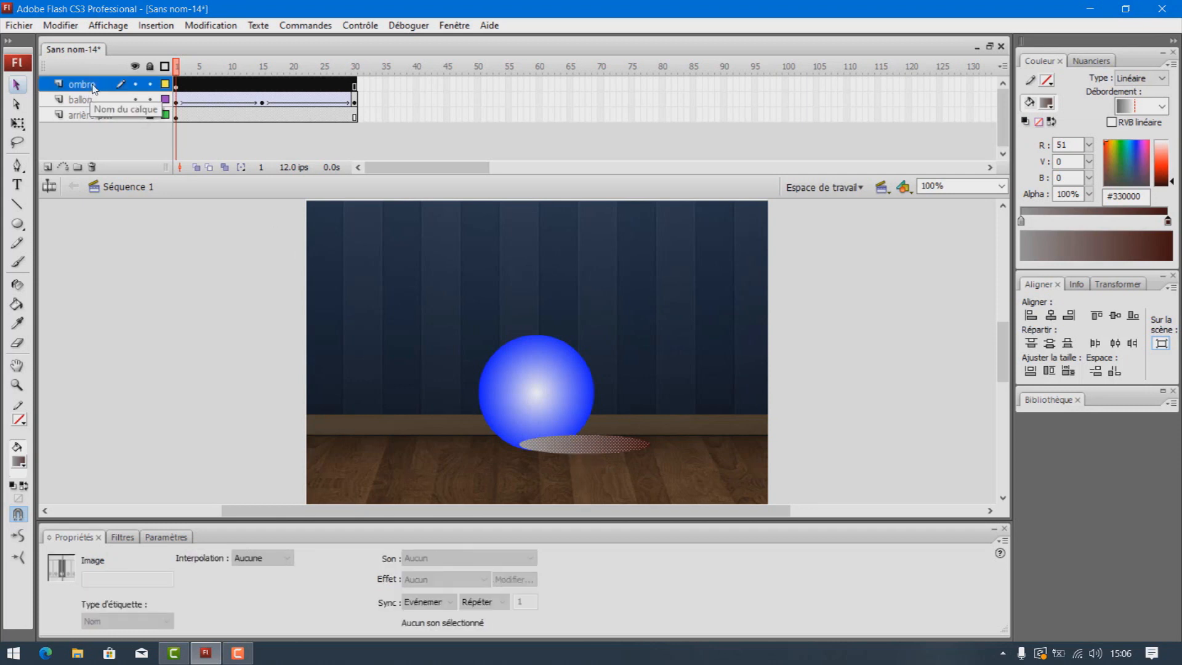
pyautogui.moveTo(93, 110); pyautogui.dragTo(93, 112)
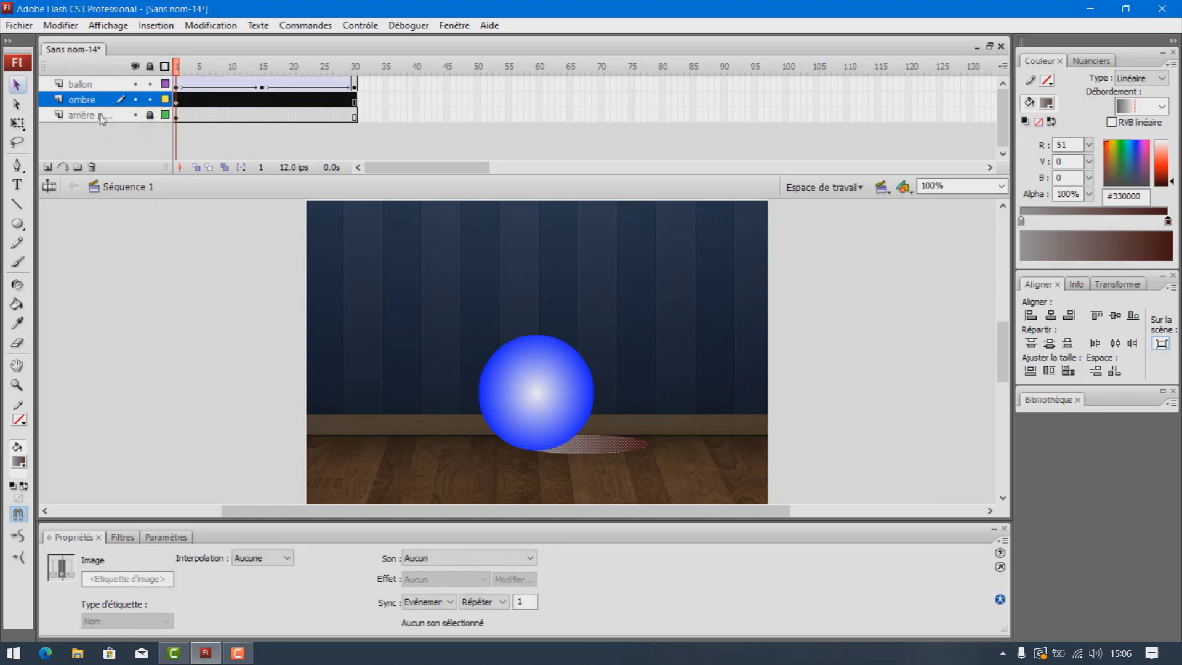
# - Convert the shadow oval into a movie clip (Clip) symbol named "ombre"
pyautogui.rightClick(596, 445)
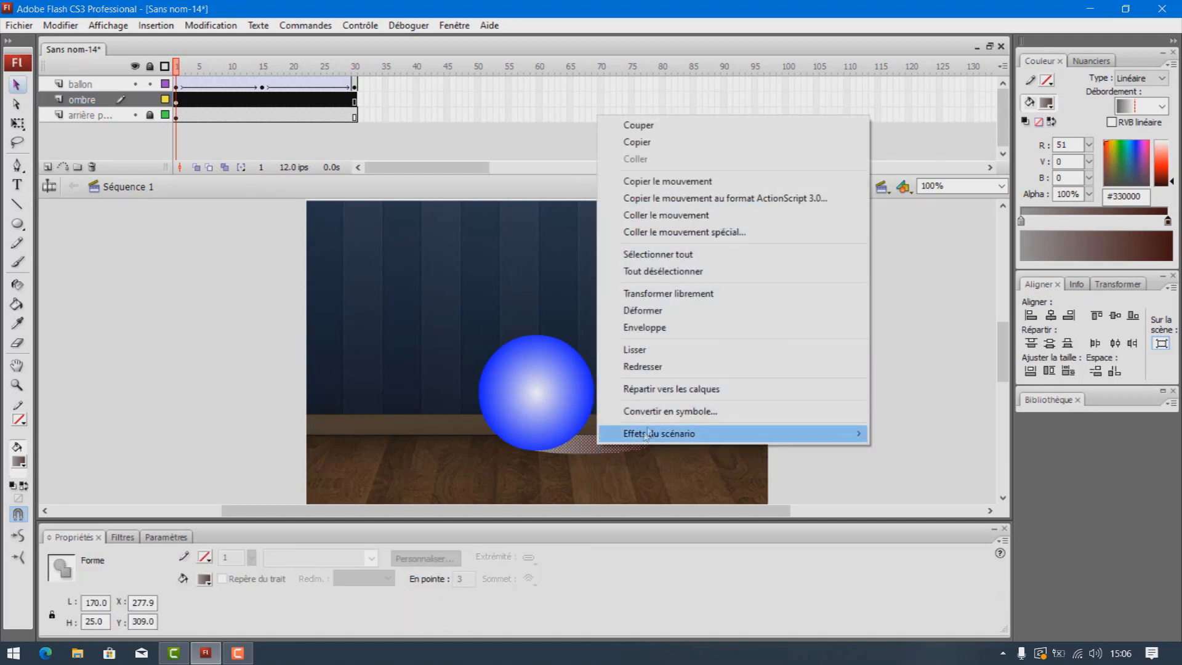
pyautogui.click(659, 417)
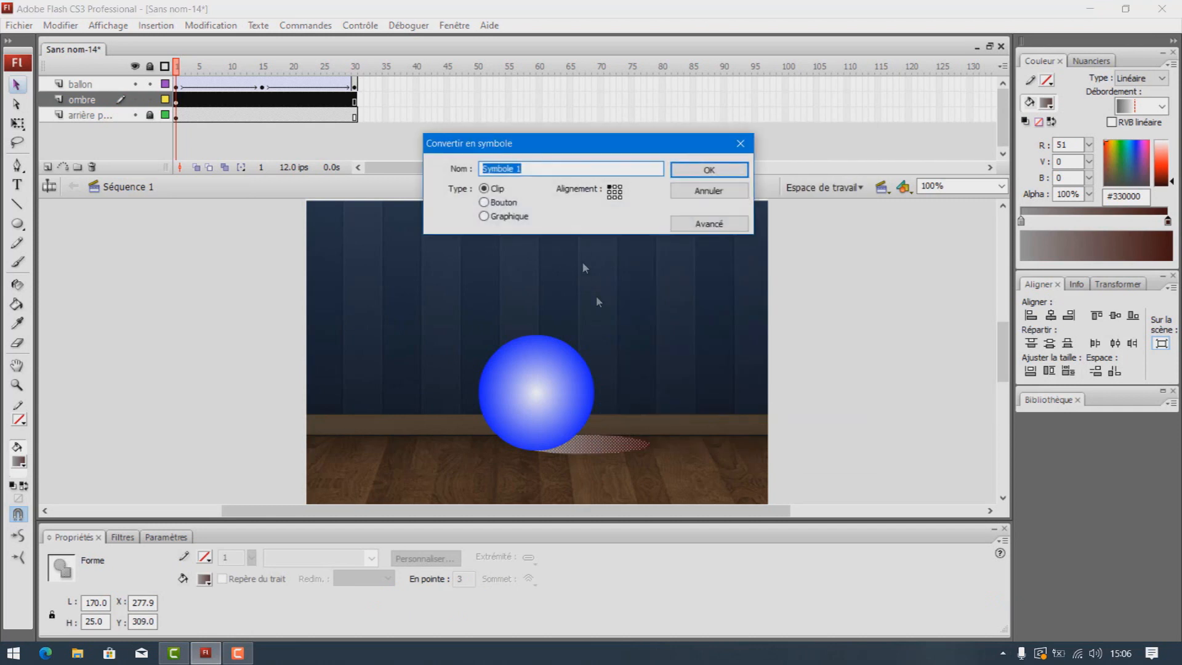
pyautogui.write('ombre')
pyautogui.click(702, 172)
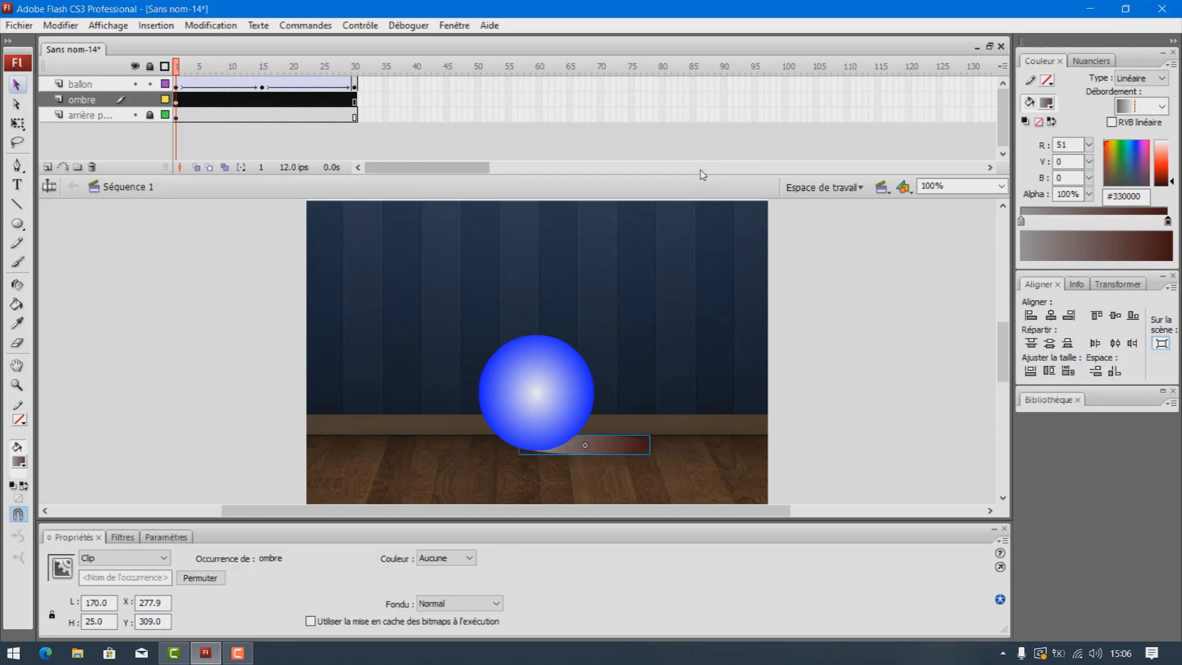
# - Insert keyframes on the ombre layer at frames 30 and 15
pyautogui.click(355, 103)
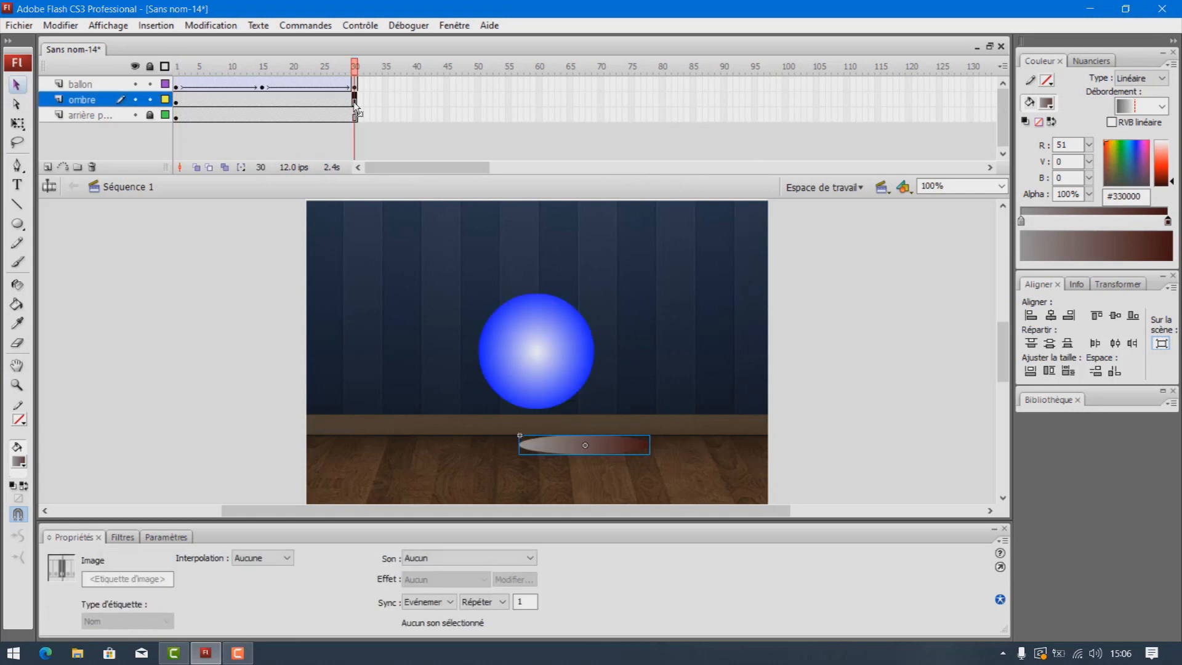
pyautogui.rightClick(356, 107)
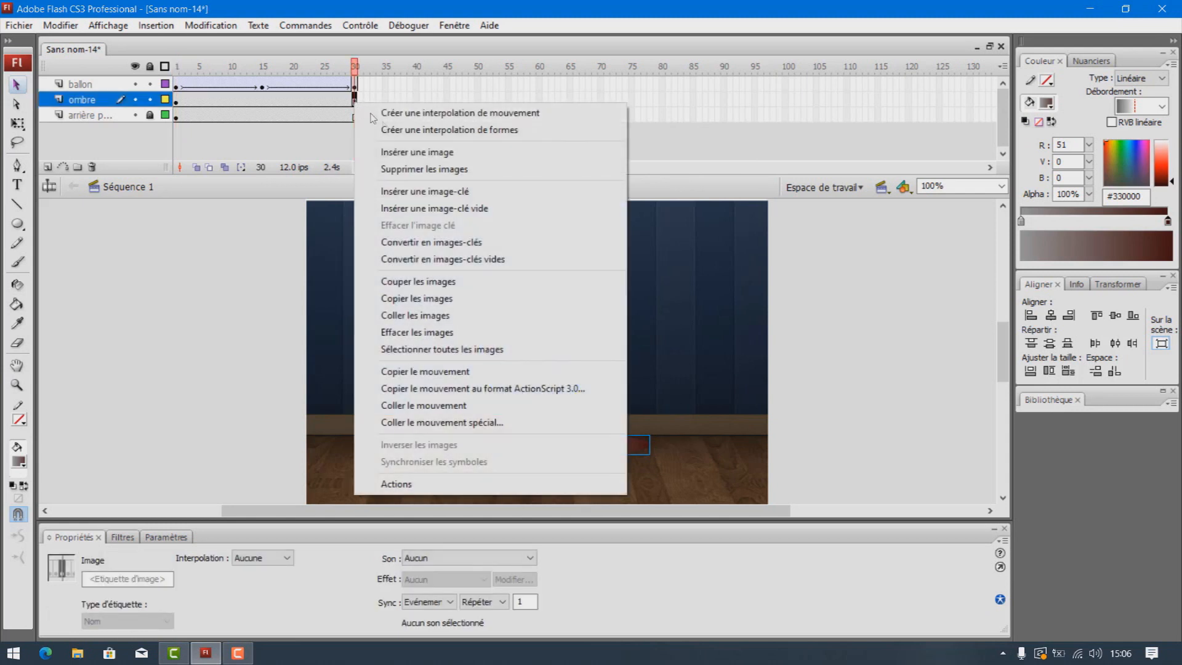
pyautogui.click(429, 191)
pyautogui.click(263, 101)
pyautogui.rightClick(262, 103)
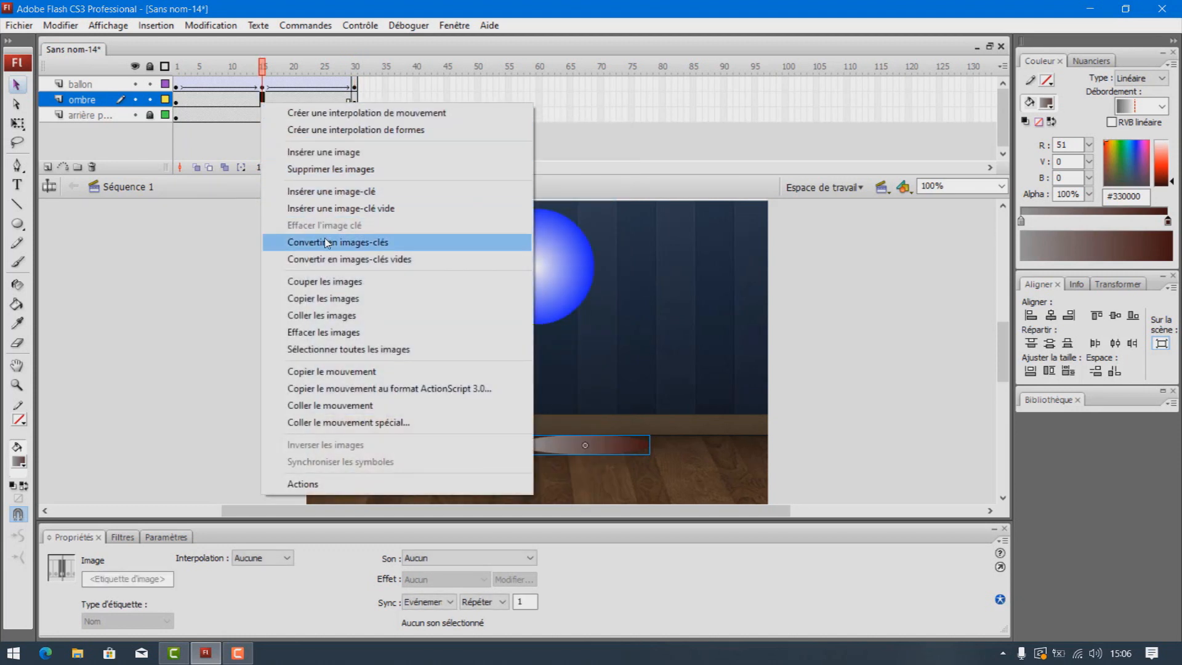
pyautogui.click(349, 196)
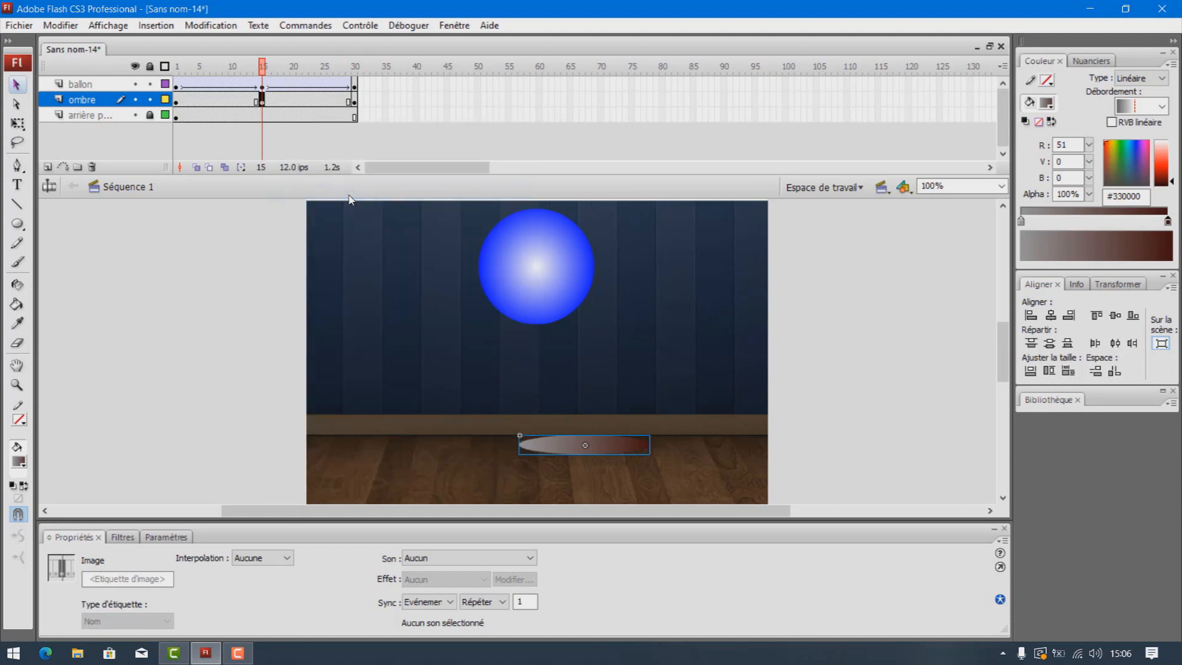
# - Insert a keyframe at frame 2 of the ombre layer, and return to frame 1
pyautogui.click(177, 102)
pyautogui.rightClick(177, 103)
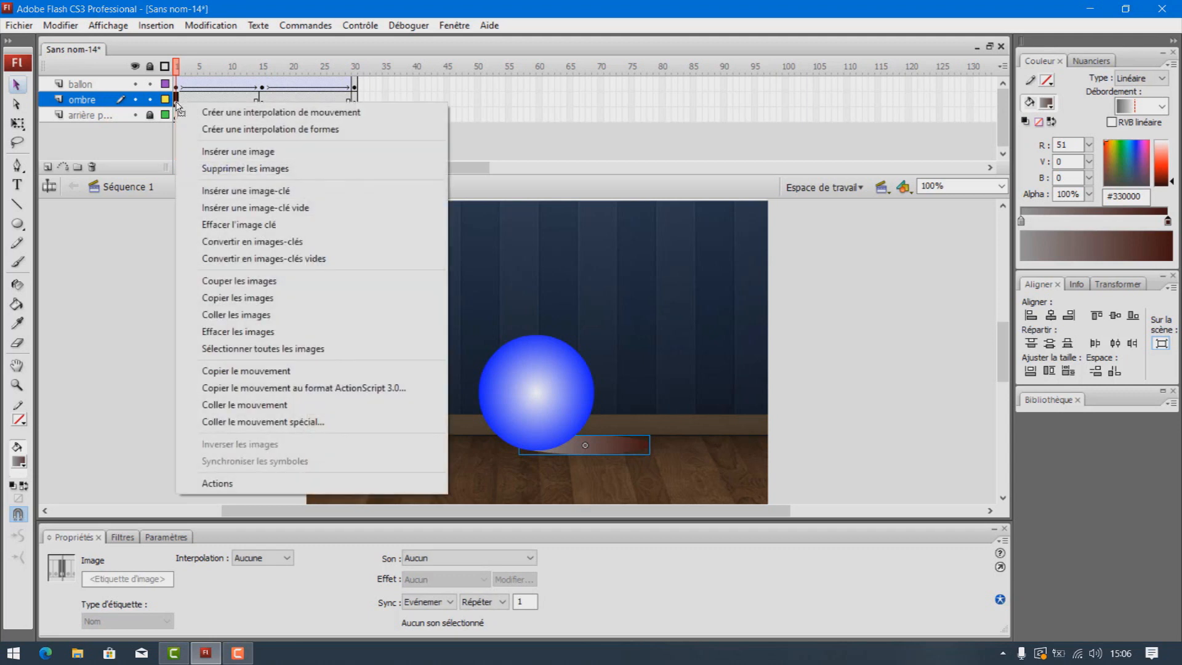
pyautogui.click(269, 192)
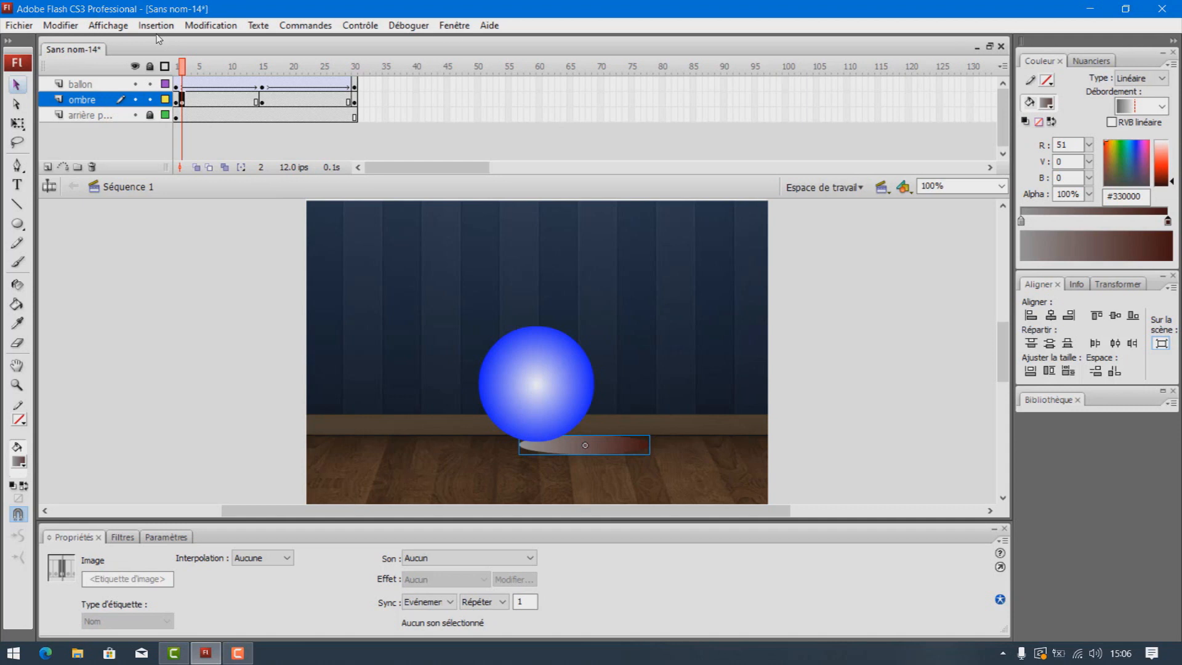
pyautogui.click(178, 70)
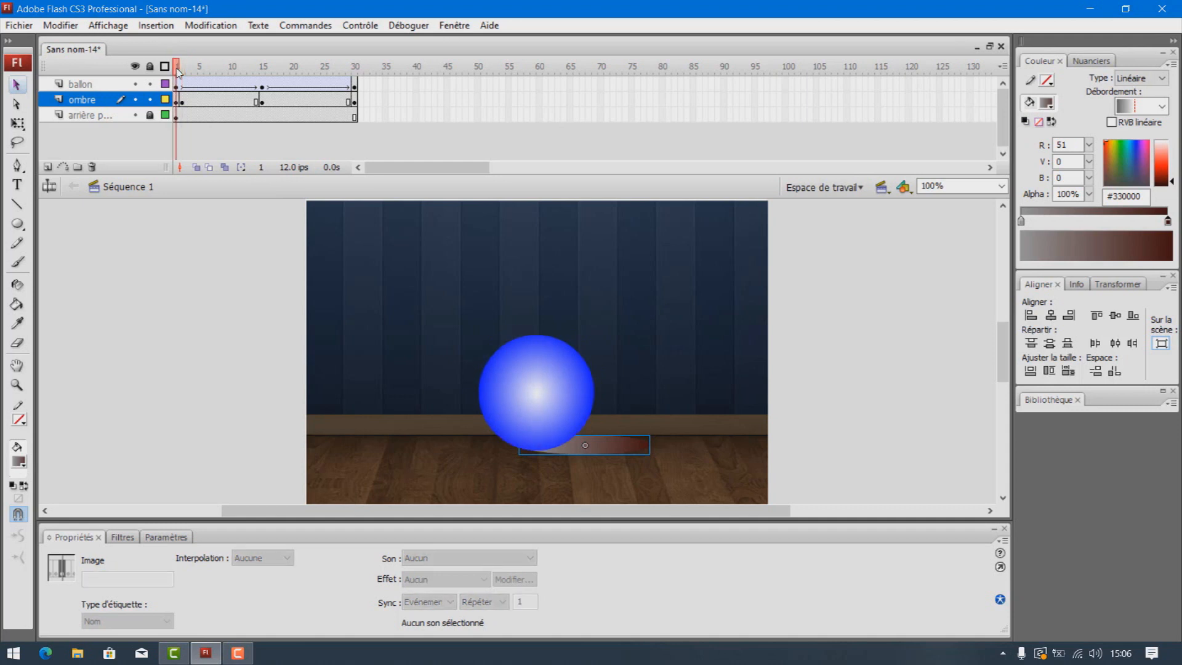
# - Apply an Alpha colour effect of 45% to the shadow instance in frame 30
pyautogui.click(597, 442)
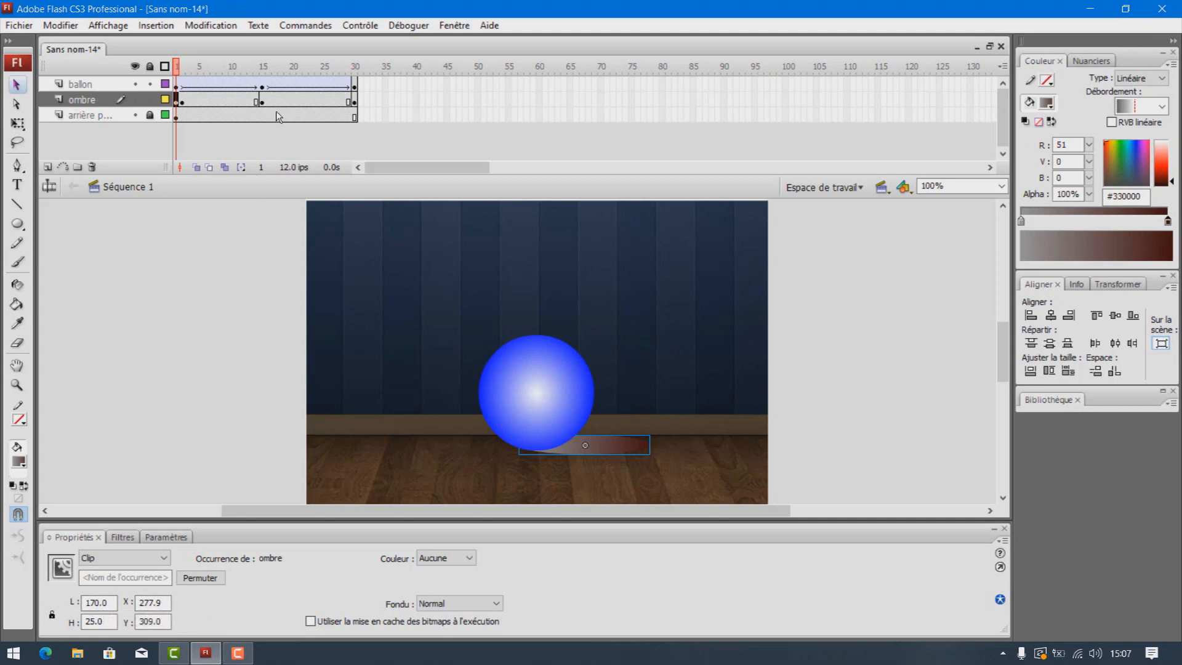
pyautogui.click(262, 101)
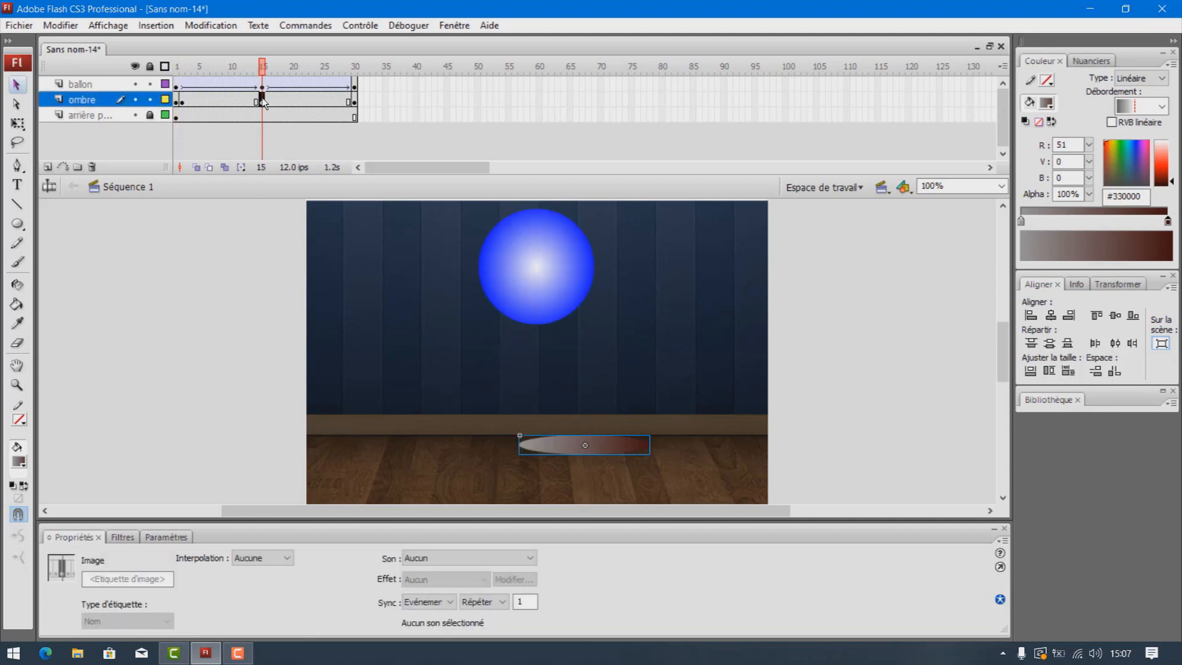
pyautogui.click(355, 102)
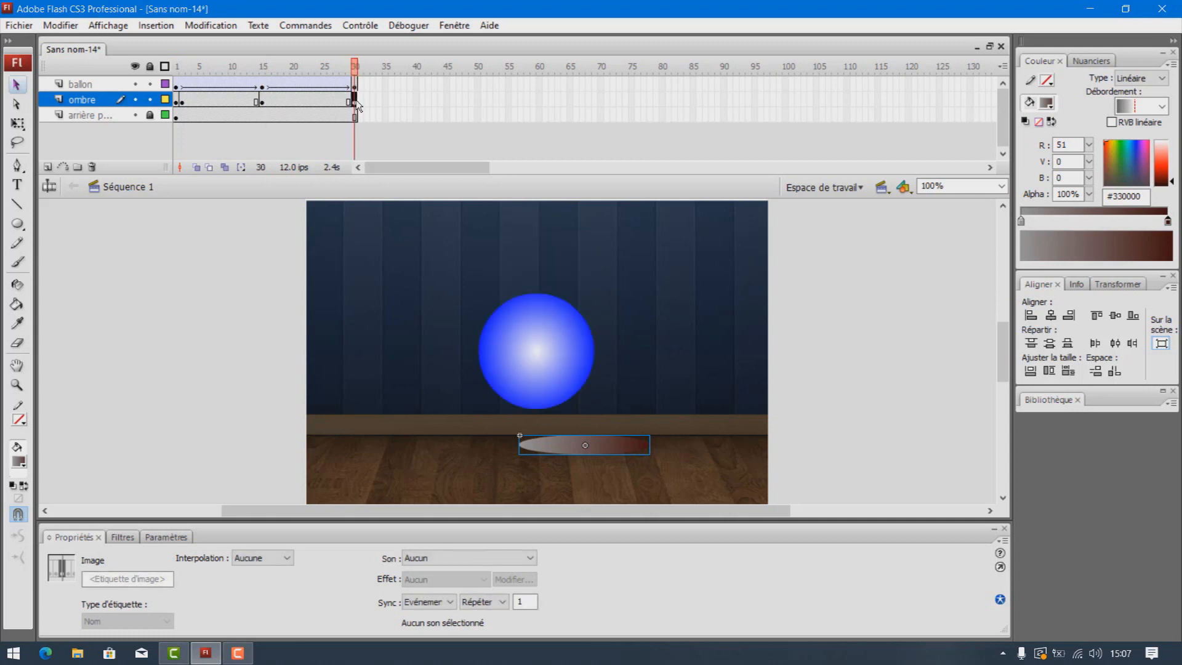
pyautogui.doubleClick(602, 442)
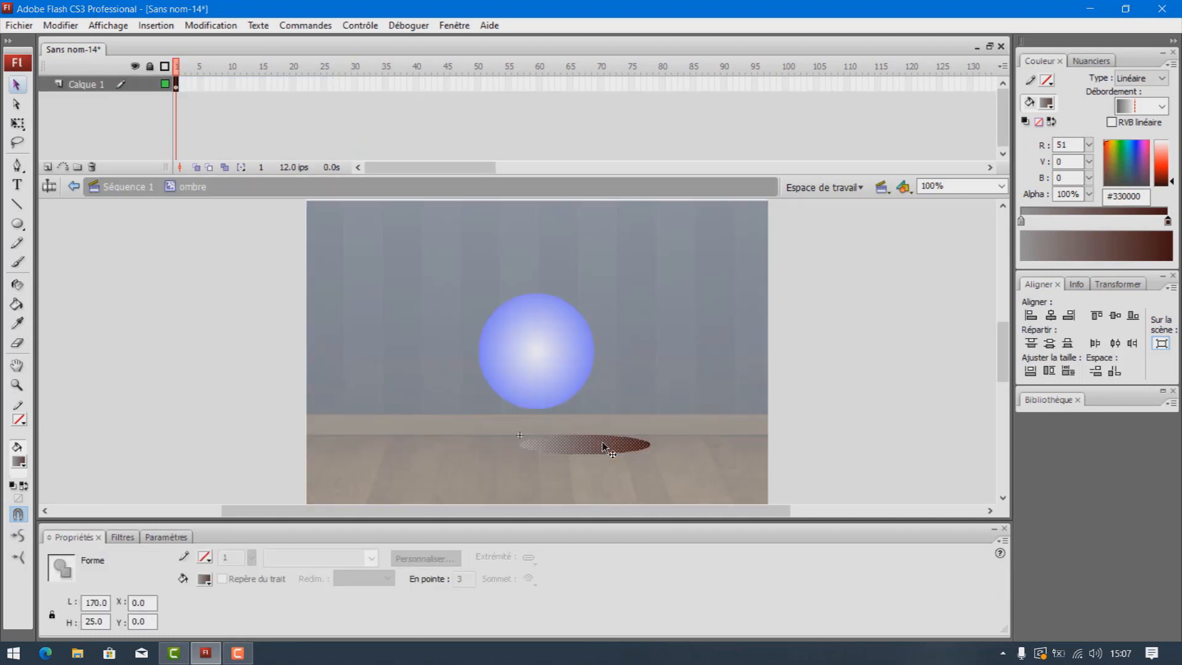
pyautogui.hotkey('ctrl', 'e')
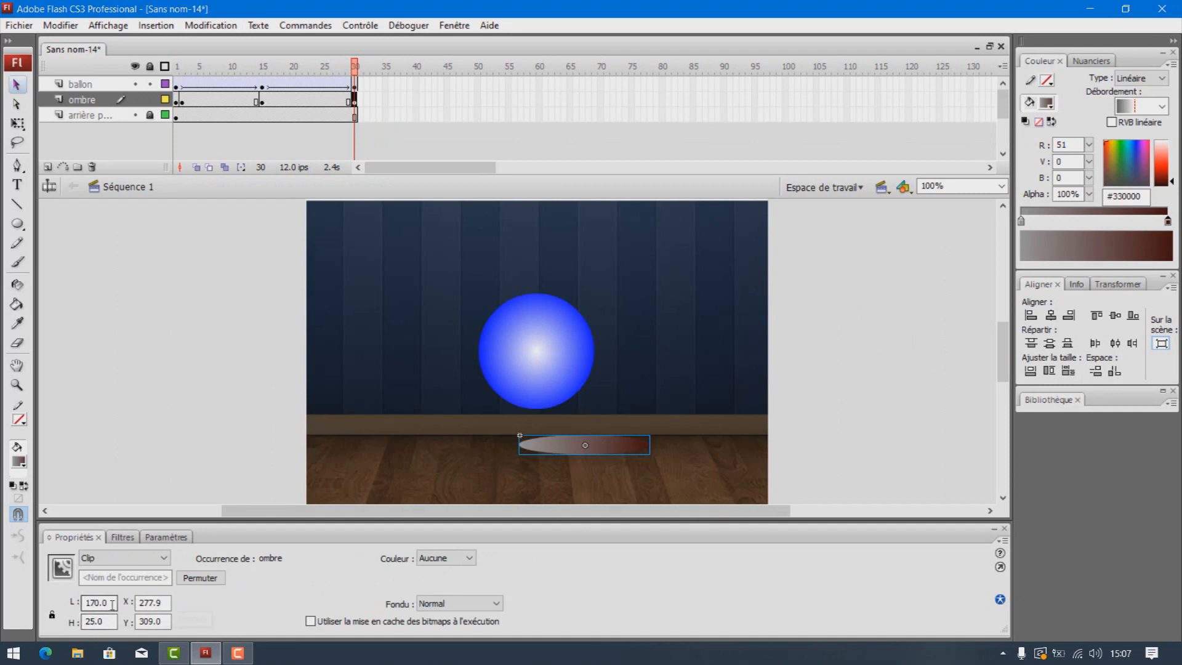
pyautogui.click(470, 558)
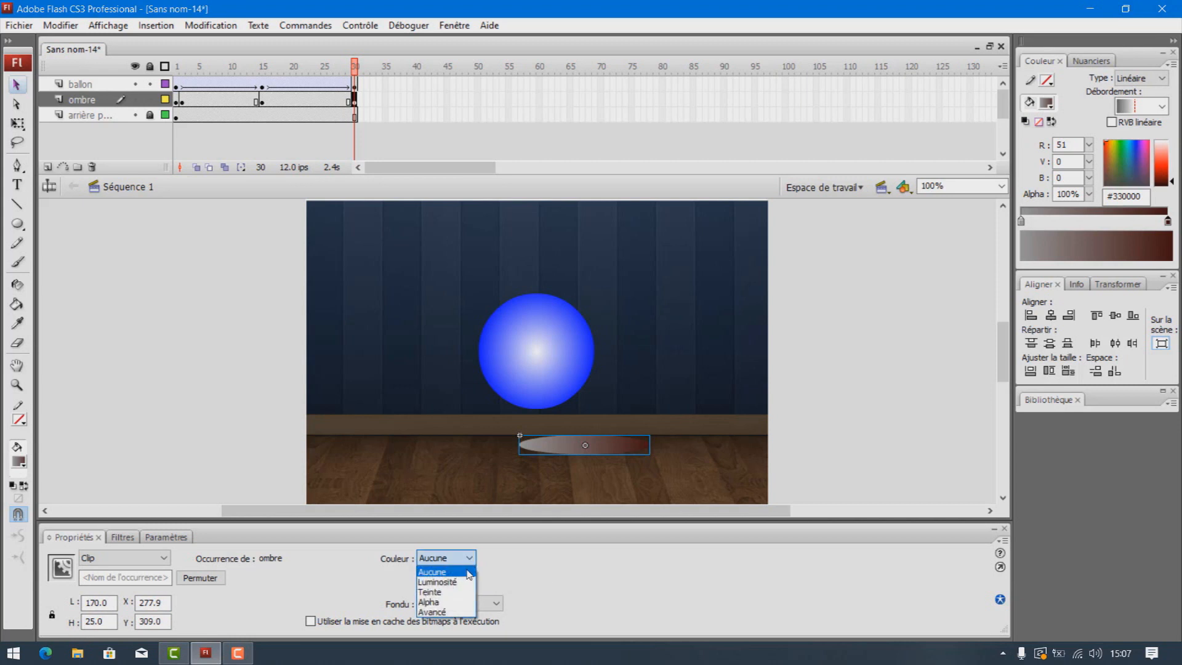
pyautogui.click(438, 603)
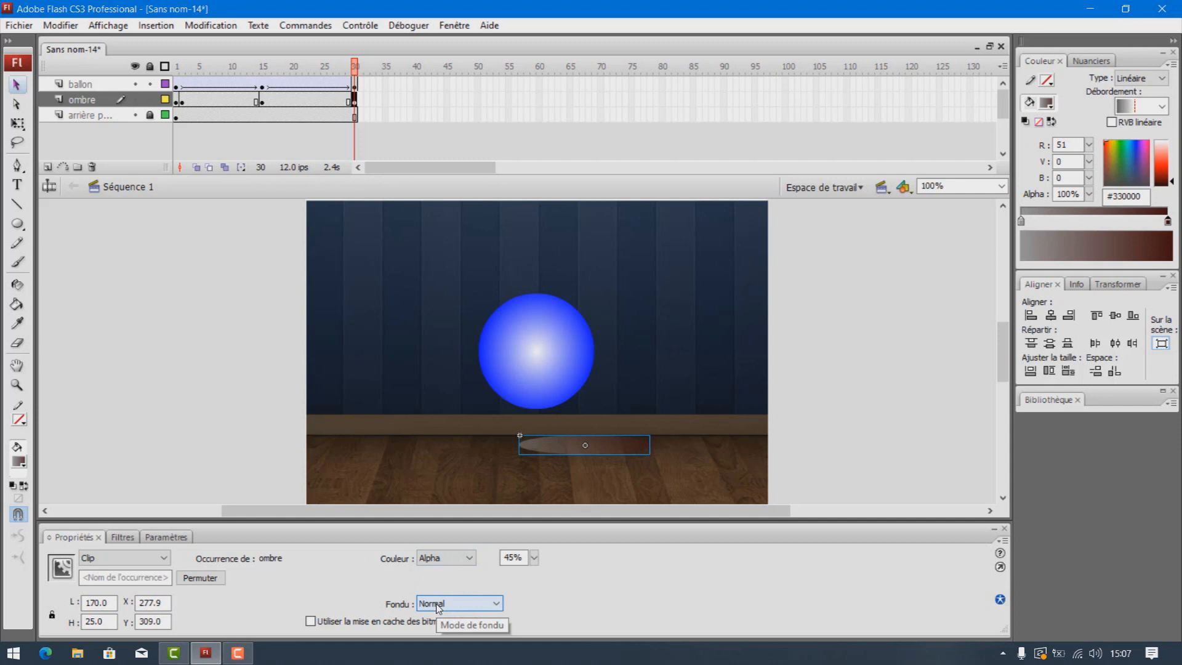
# - In frame 15, set the shadow's width to 110 px and apply an Alpha colour effect of 45%, keeping the Normal blend mode
pyautogui.click(261, 101)
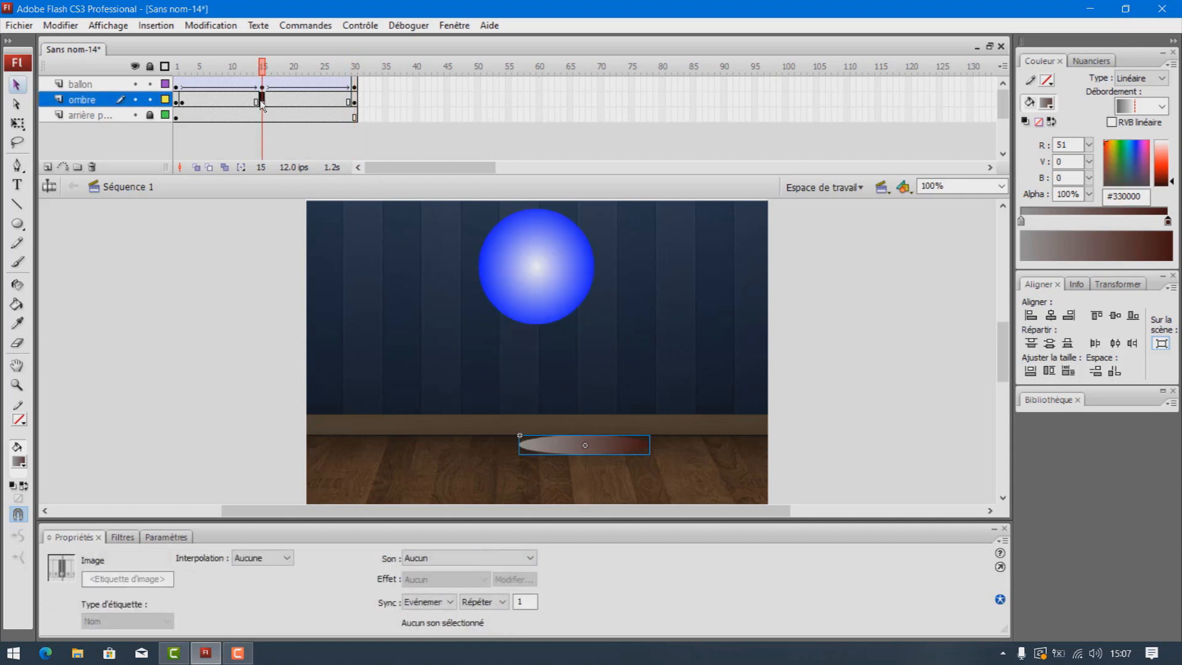
pyautogui.click(606, 447)
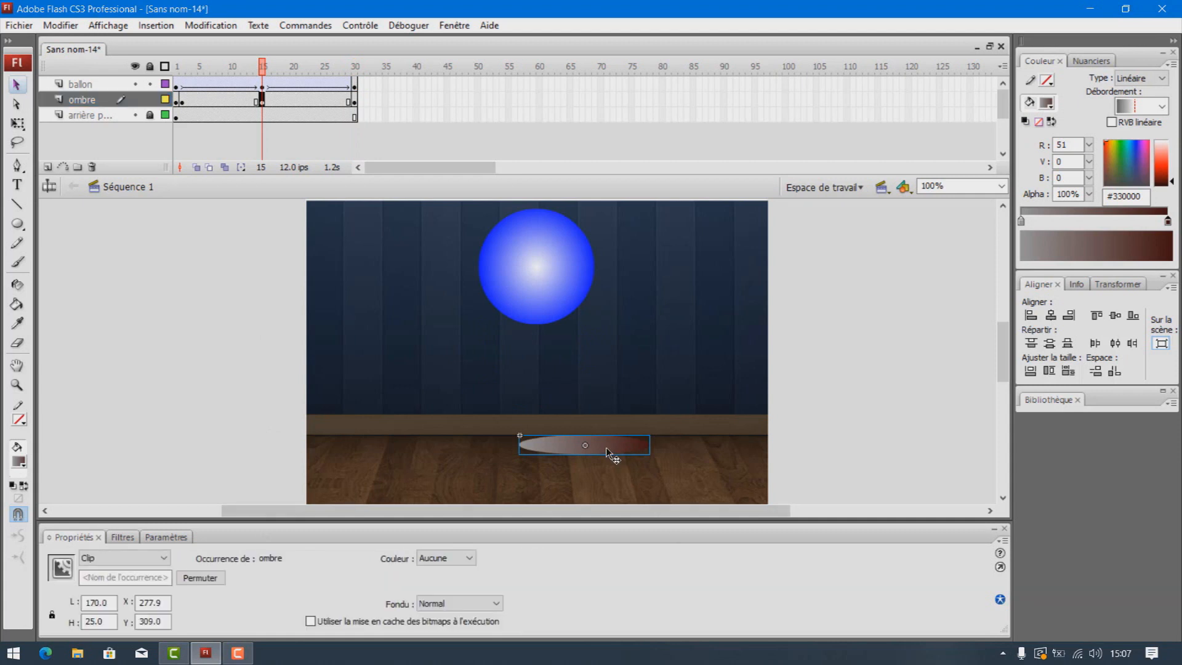
pyautogui.doubleClick(107, 601)
pyautogui.write('110')
pyautogui.click(471, 561)
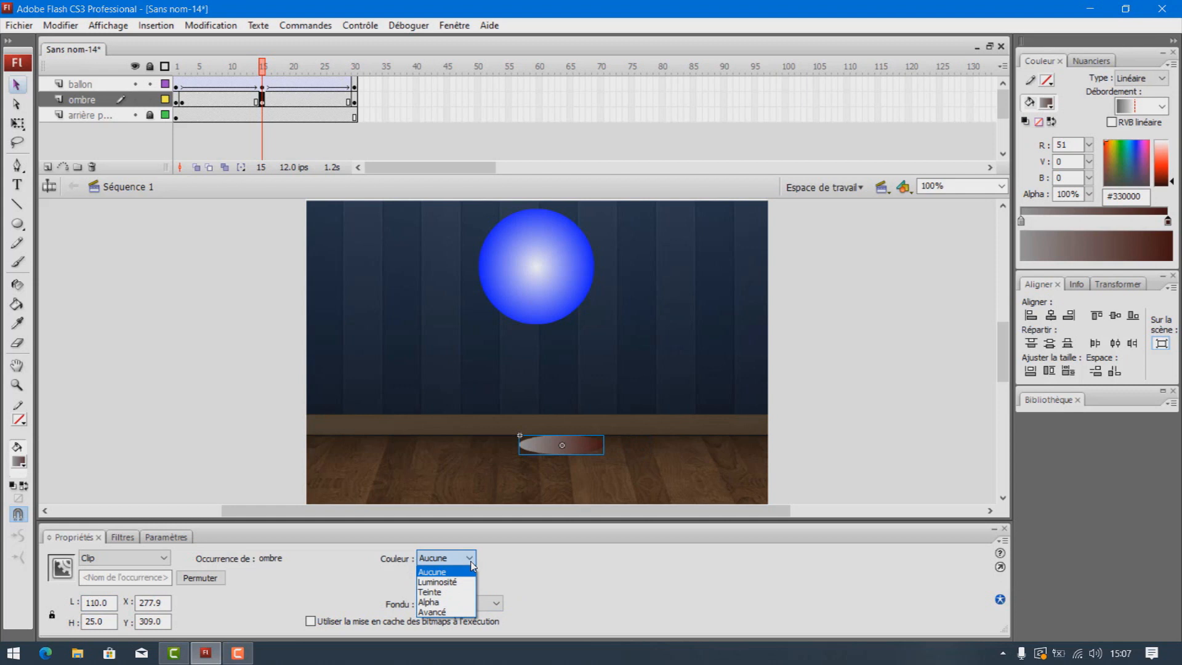
pyautogui.click(444, 603)
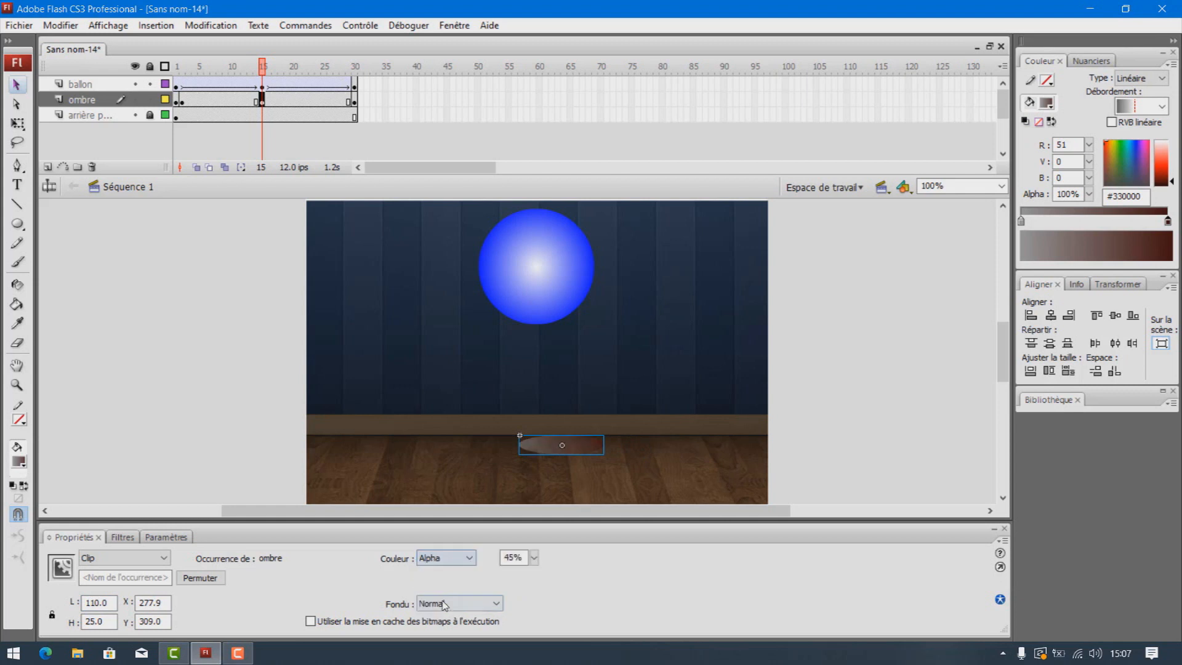
pyautogui.click(486, 604)
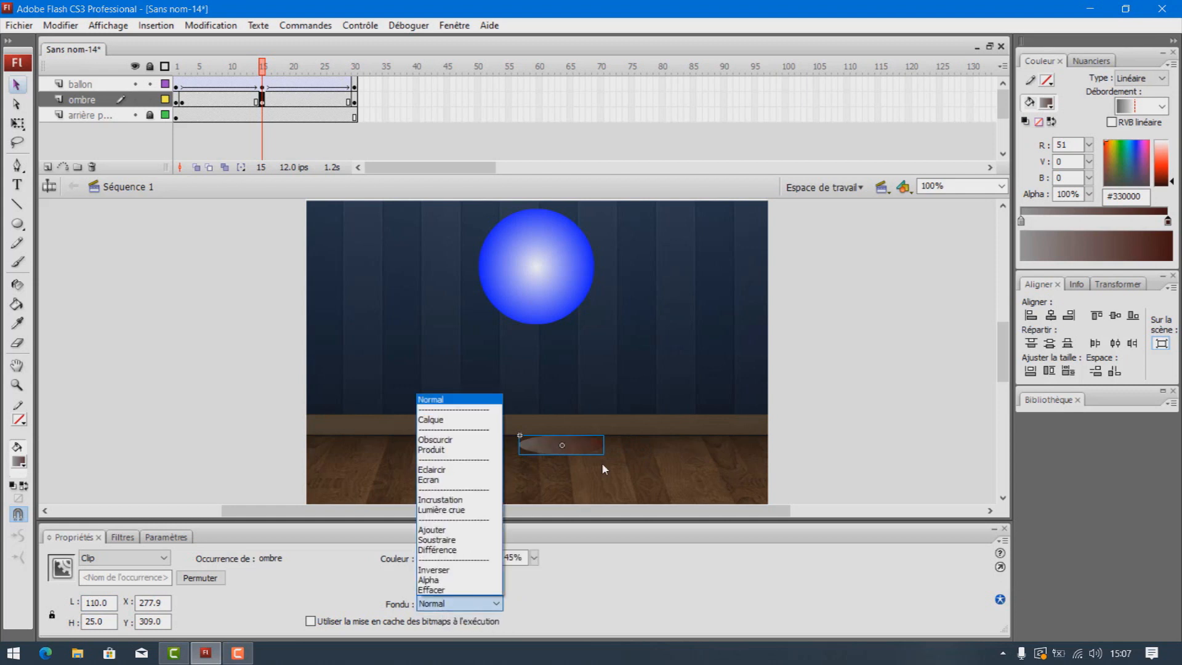
pyautogui.click(847, 457)
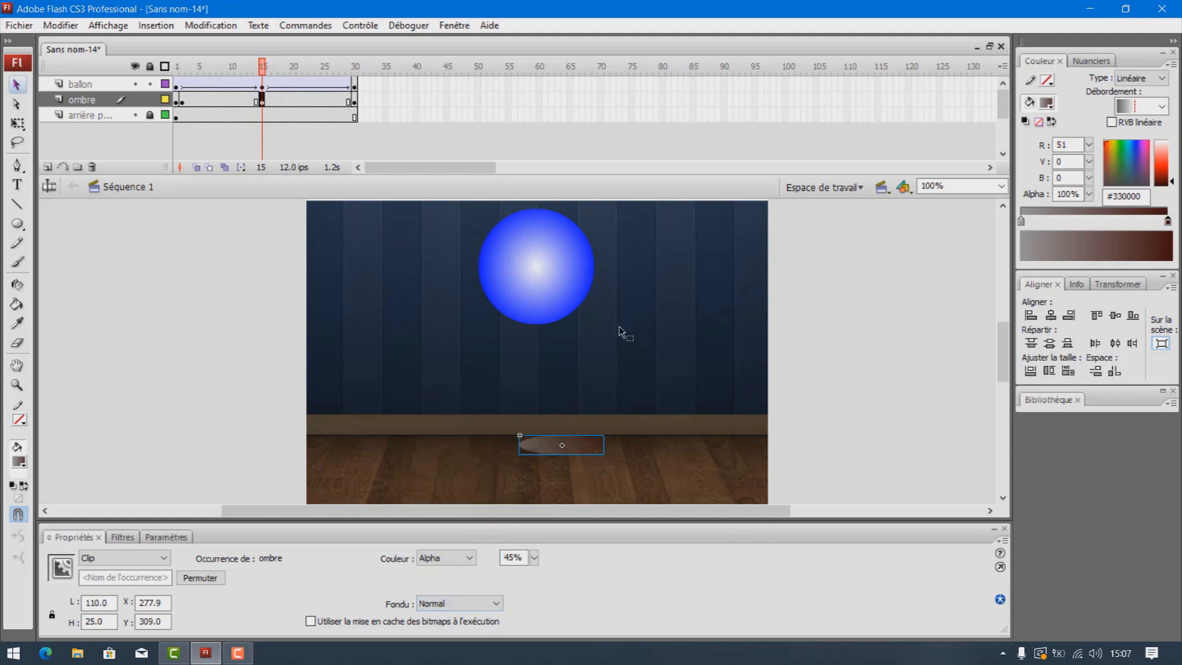
# - Preview the movie from frame 1 to check the ball and shadow animation, and close the preview
pyautogui.click(177, 74)
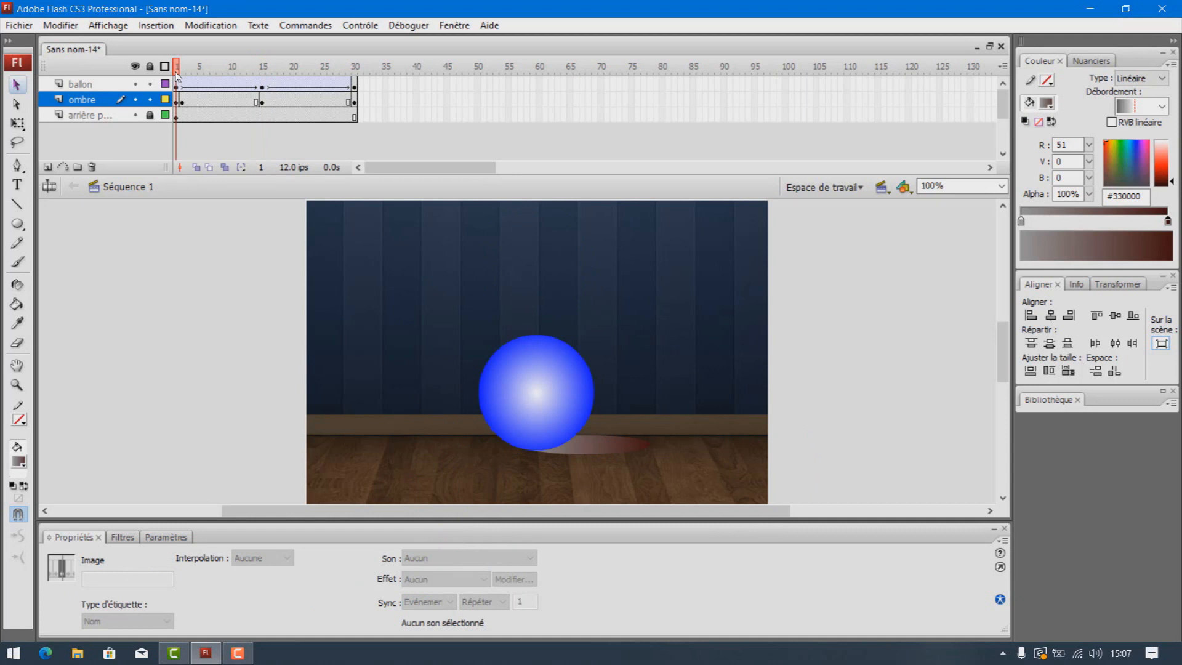
pyautogui.hotkey('ctrl', 'Return')
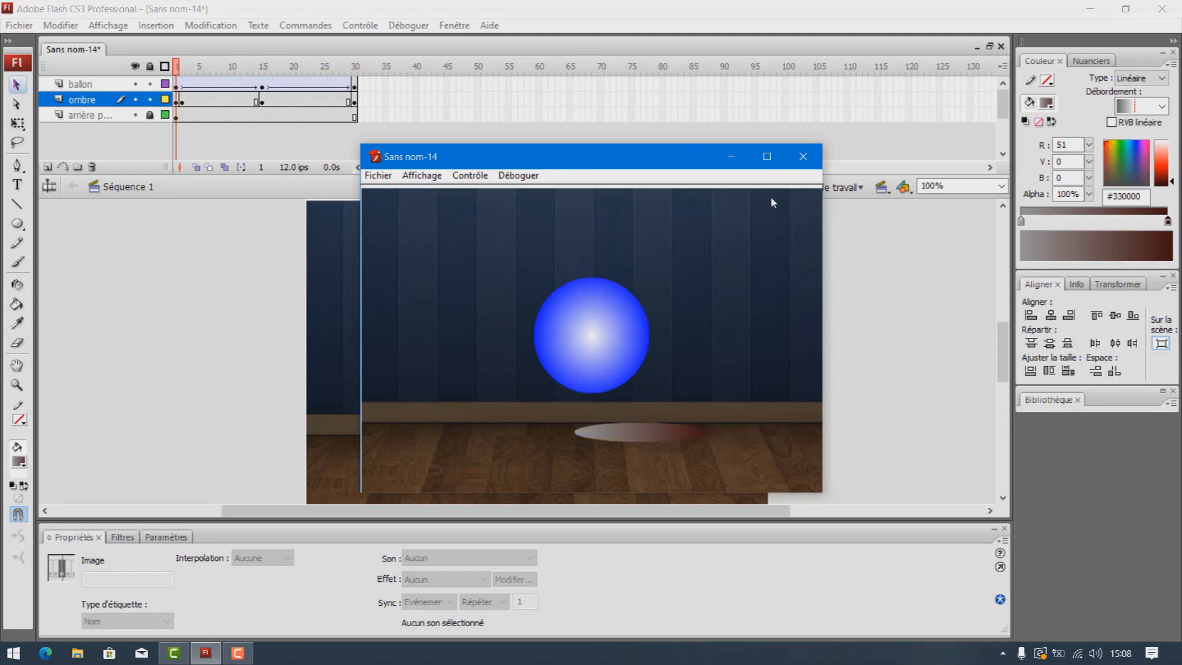
pyautogui.click(803, 155)
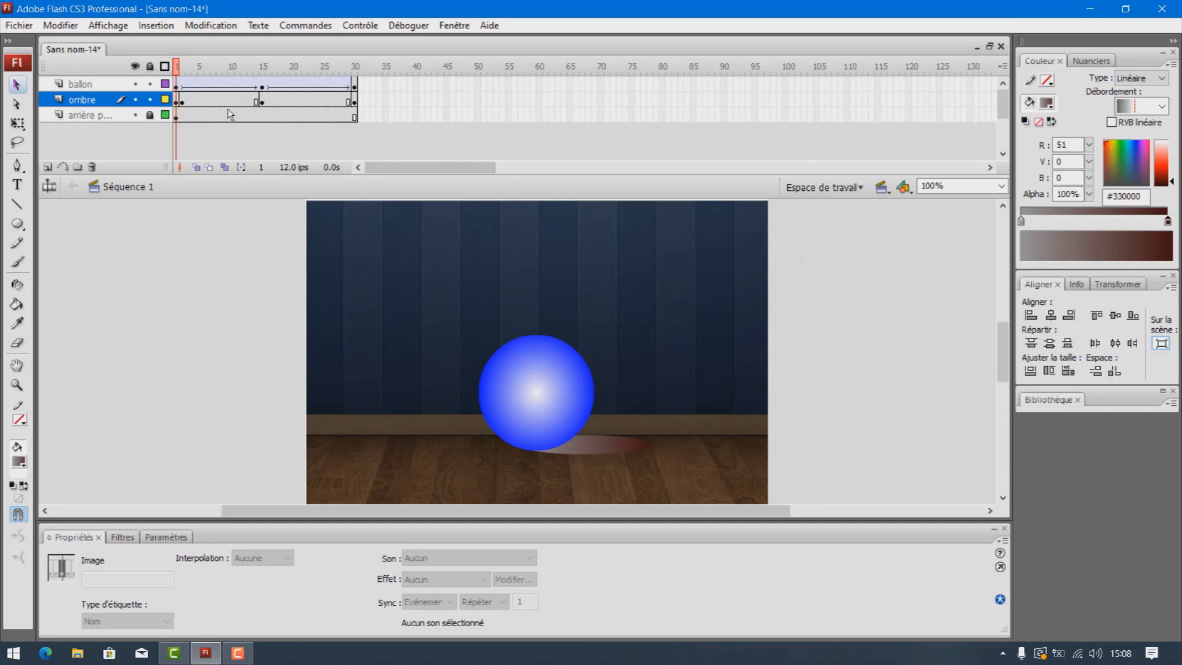
# - Create motion tweens on the ombre layer between frames 2 and 15 and between frames 15 and 30, and test the movie
pyautogui.click(218, 100)
pyautogui.rightClick(218, 100)
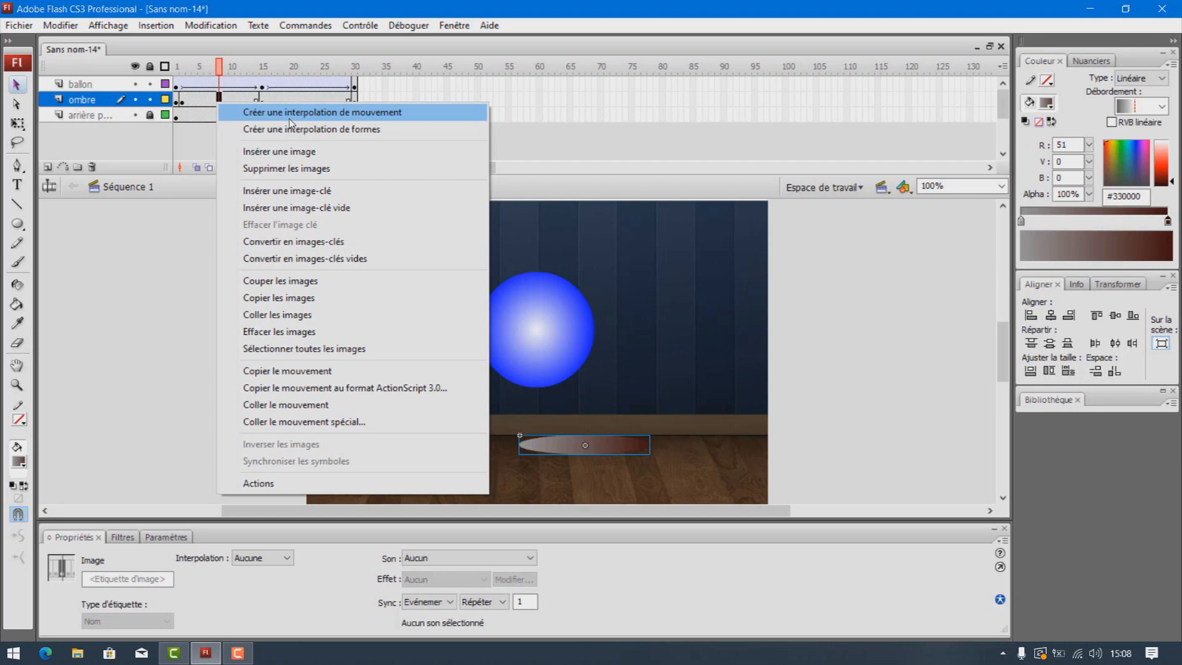
pyautogui.click(290, 117)
pyautogui.click(305, 101)
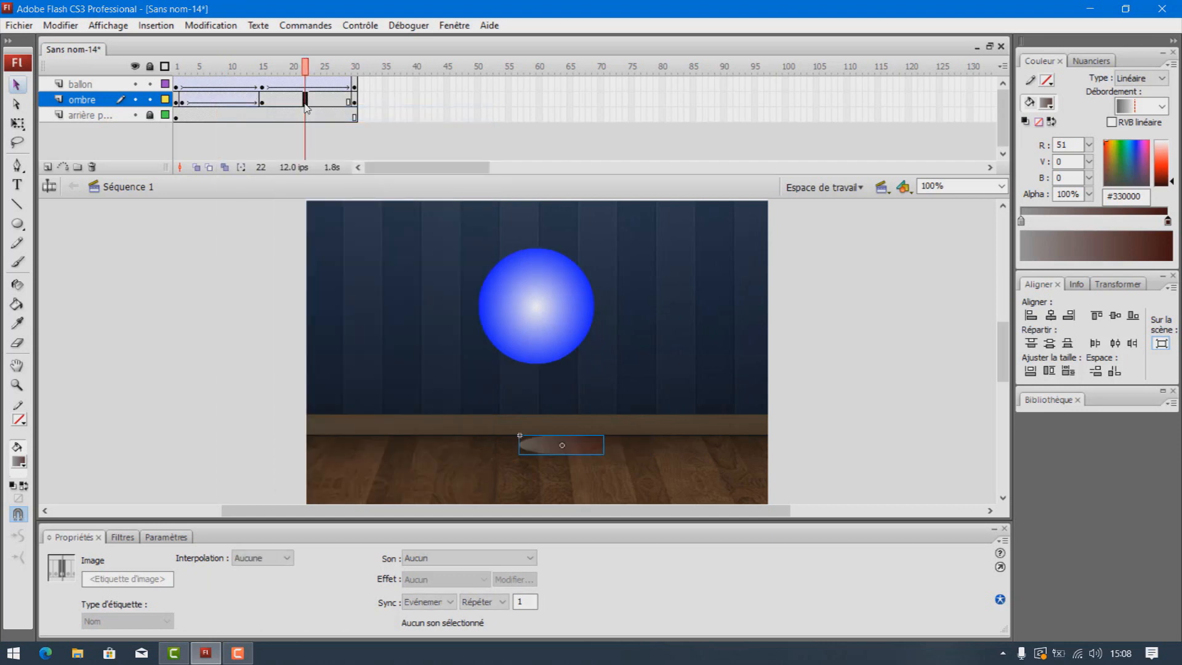
pyautogui.rightClick(306, 105)
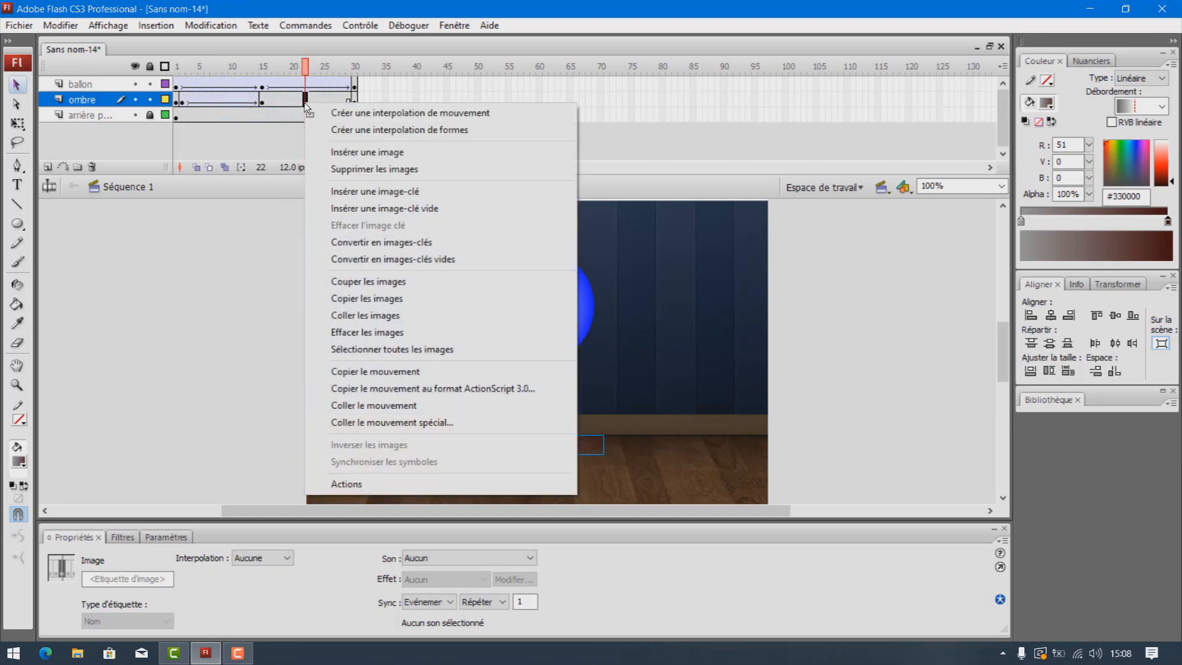
pyautogui.click(351, 115)
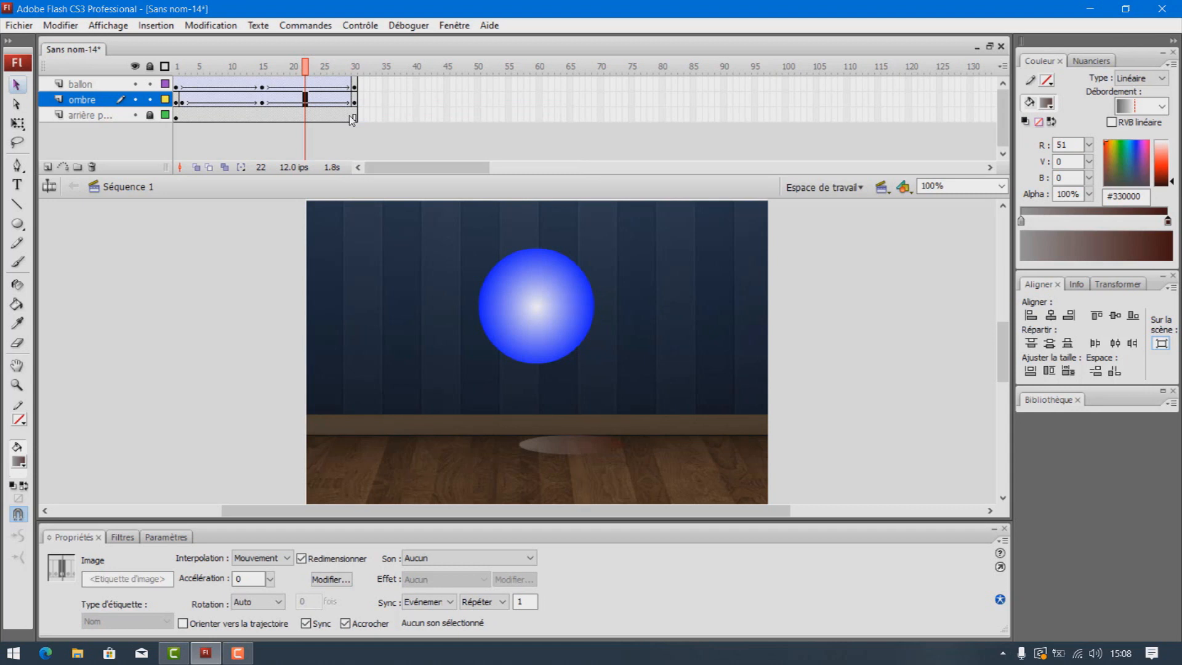
pyautogui.hotkey('ctrl', 'Return')
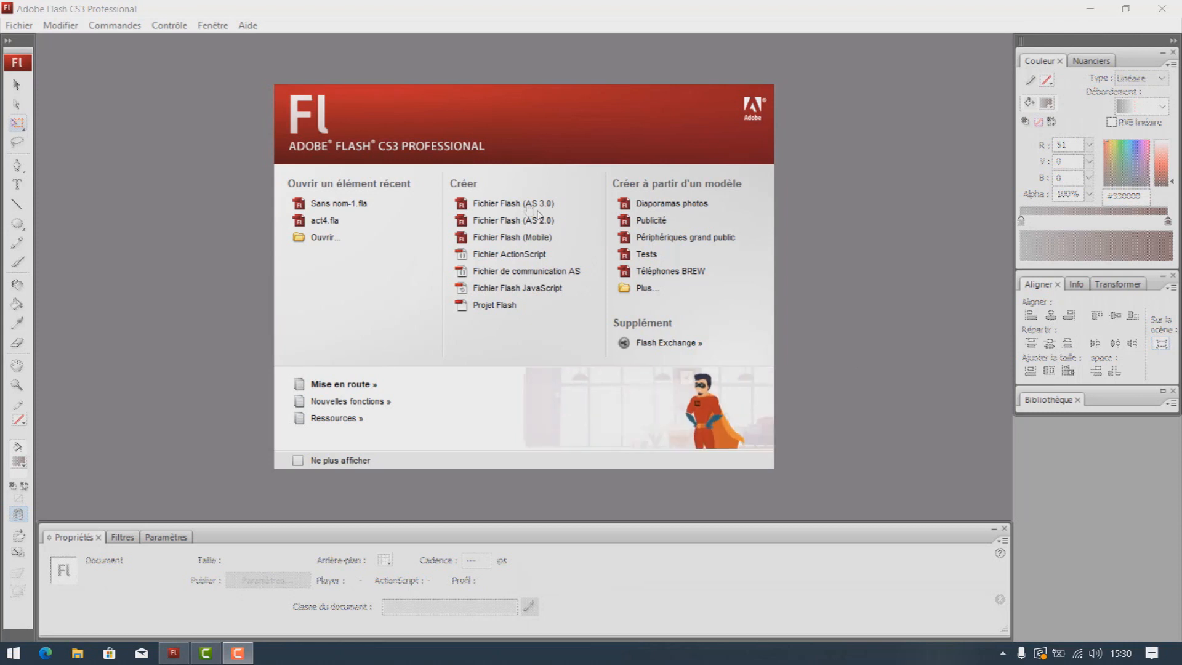
# - Create a new Flash file (AS 2.0) and rename its layer as arrière plan
pyautogui.click(496, 226)
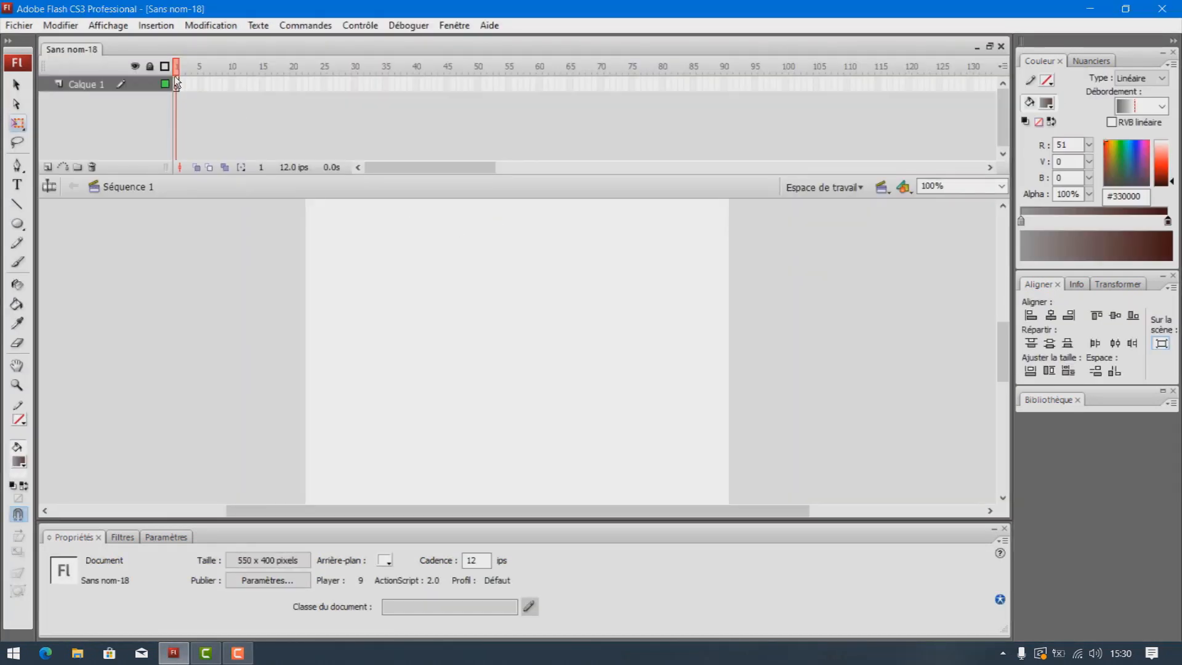
pyautogui.click(102, 86)
pyautogui.doubleClick(101, 85)
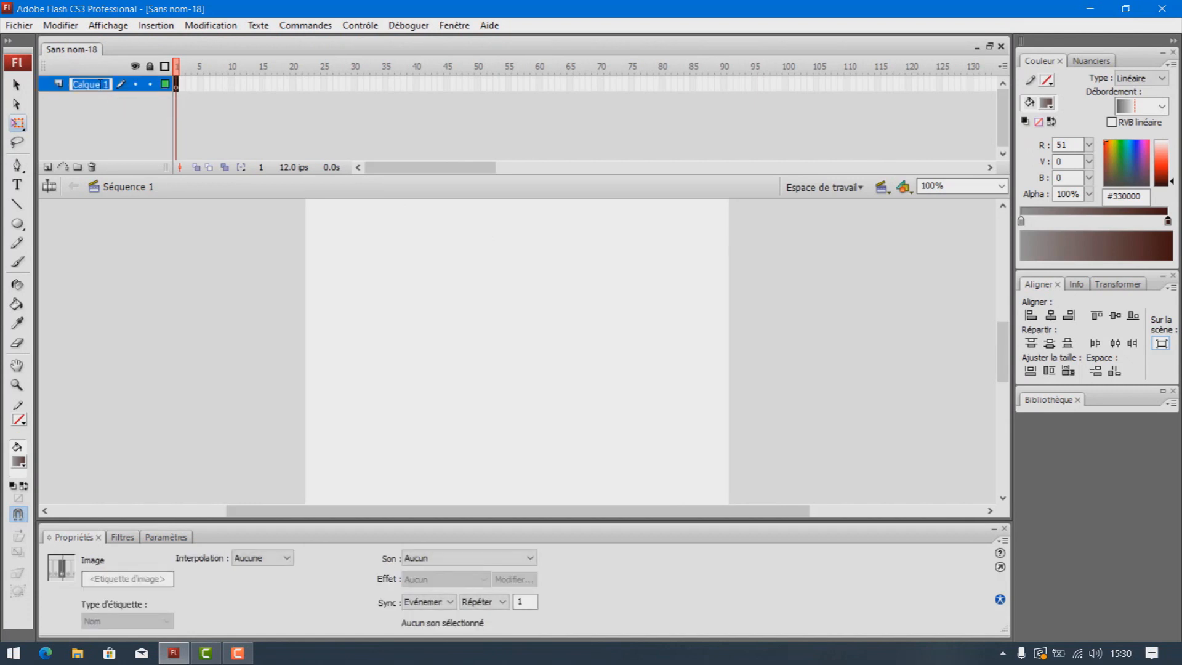
pyautogui.write('arrière')
pyautogui.write(' plan')
pyautogui.click(86, 131)
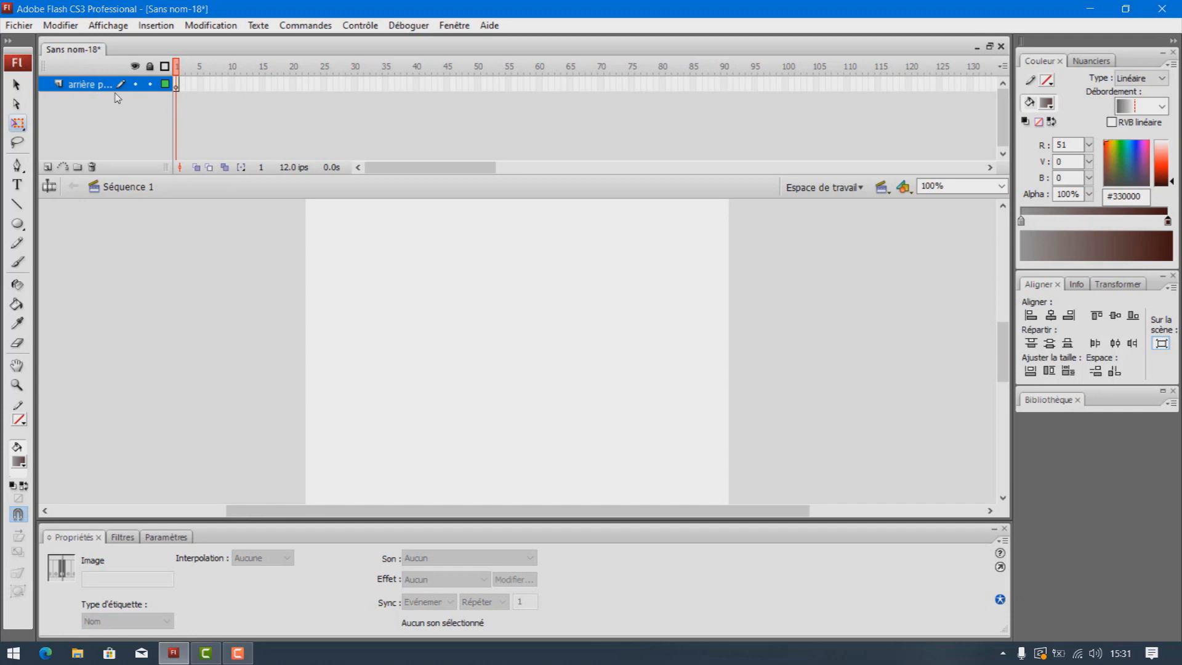
# - Import image 1 from the exercice2 ressource folder to the stage, including all the images of its sequence
pyautogui.click(20, 27)
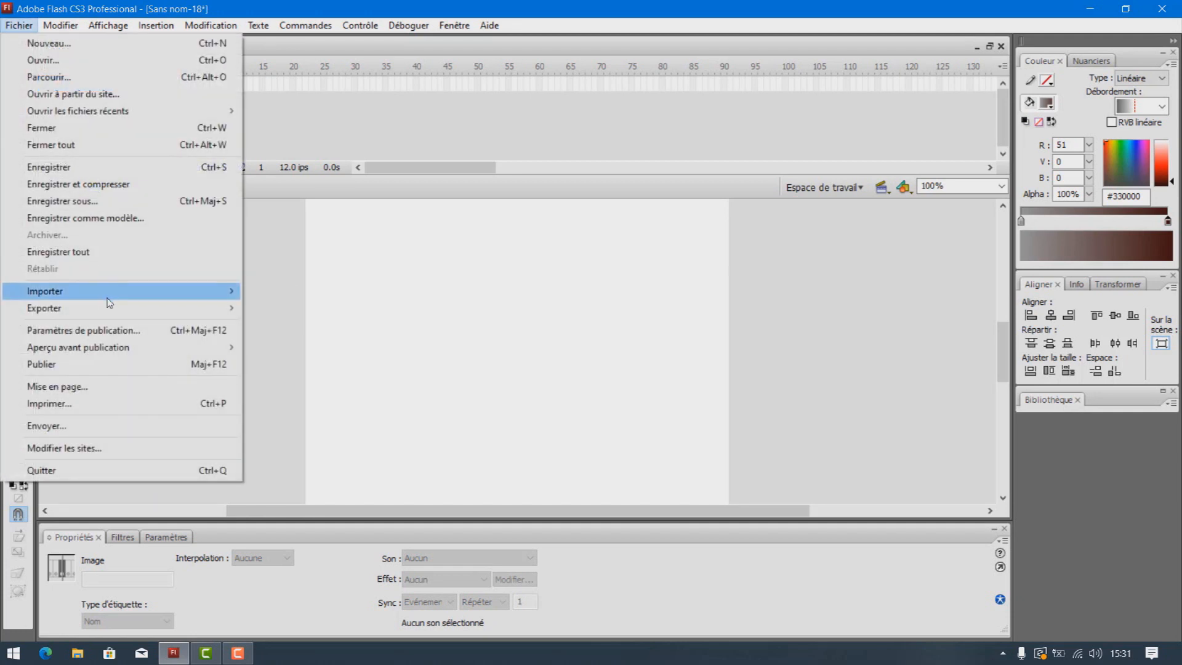
pyautogui.moveTo(110, 302)
pyautogui.click(349, 293)
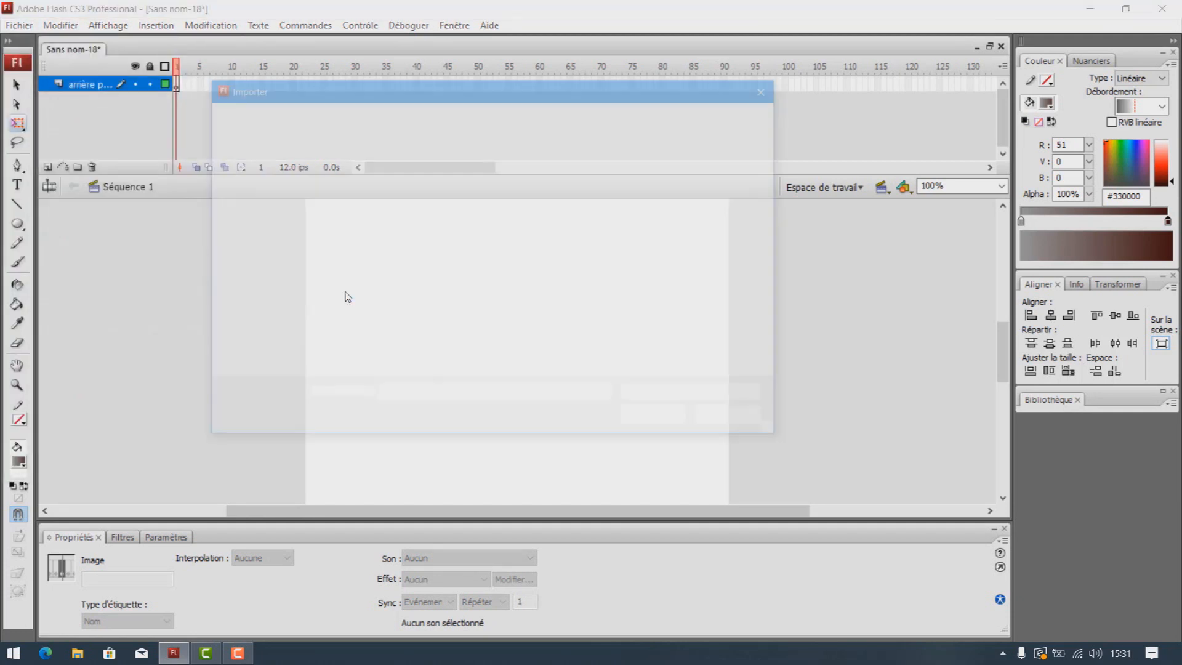
pyautogui.click(372, 228)
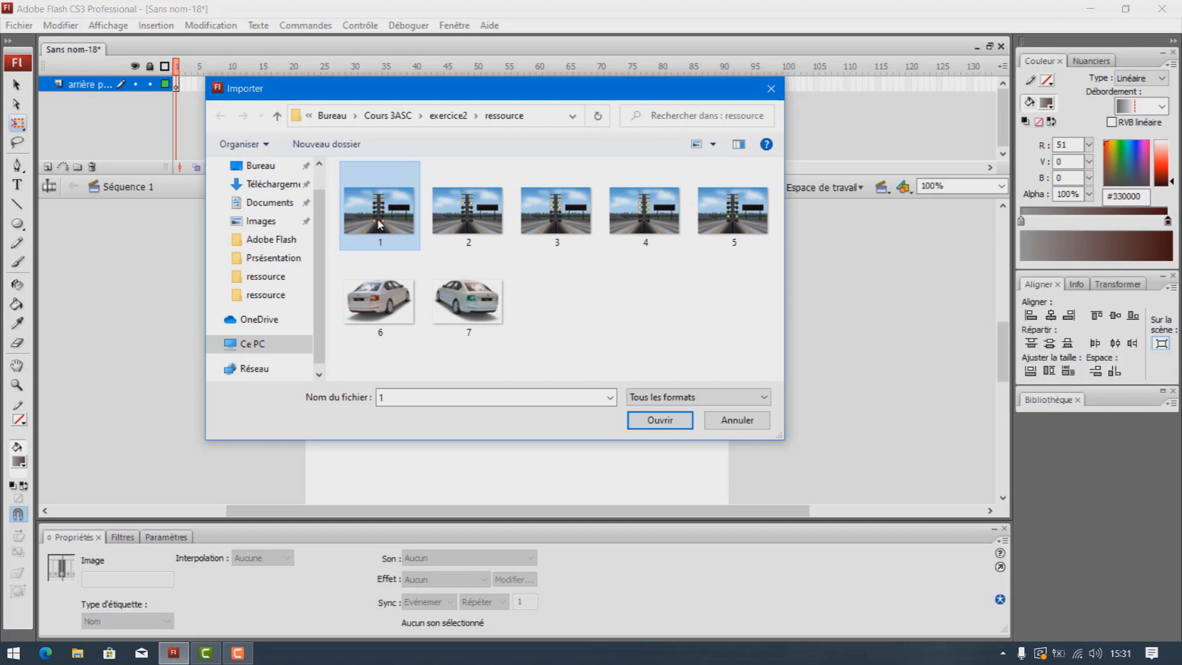
pyautogui.doubleClick(378, 219)
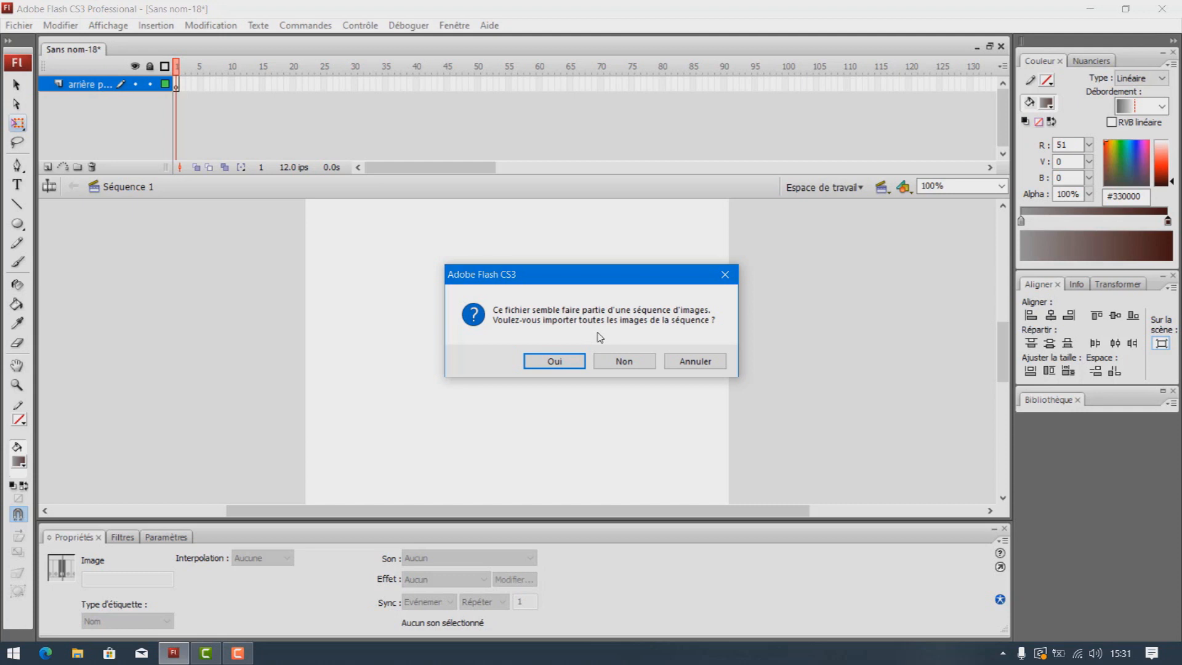
pyautogui.click(570, 364)
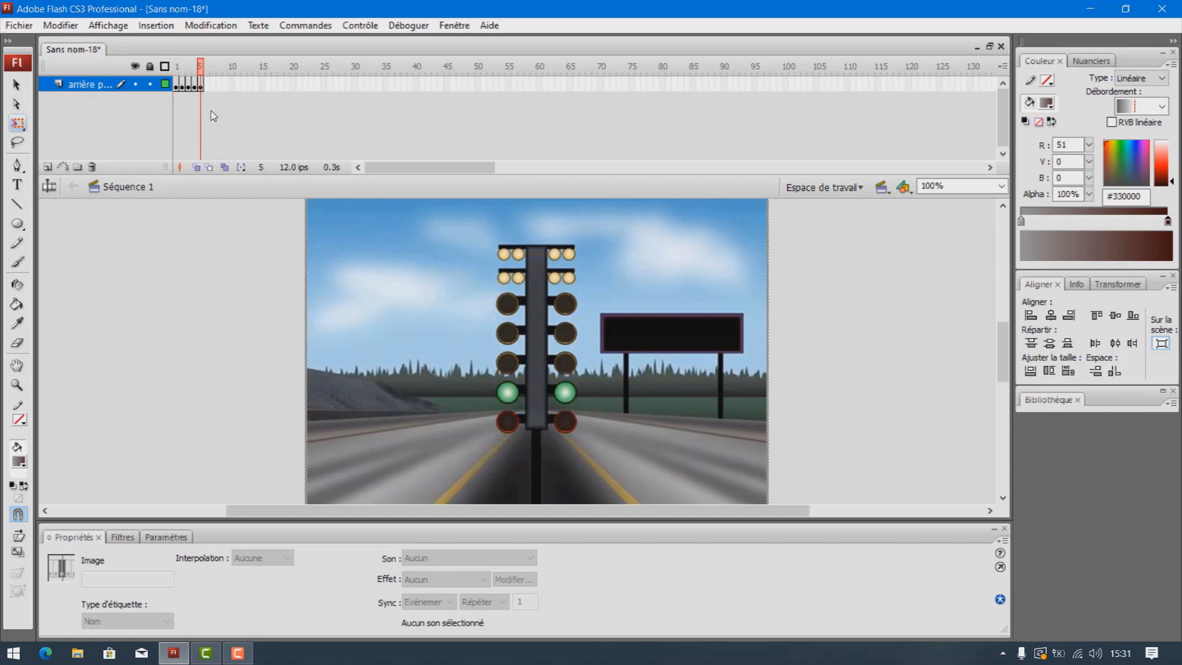
# - Play through the imported traffic-light frames, and extend the arrière plan layer to frame 40
pyautogui.moveTo(202, 77); pyautogui.dragTo(167, 68)
pyautogui.press('Return')
pyautogui.click(415, 86)
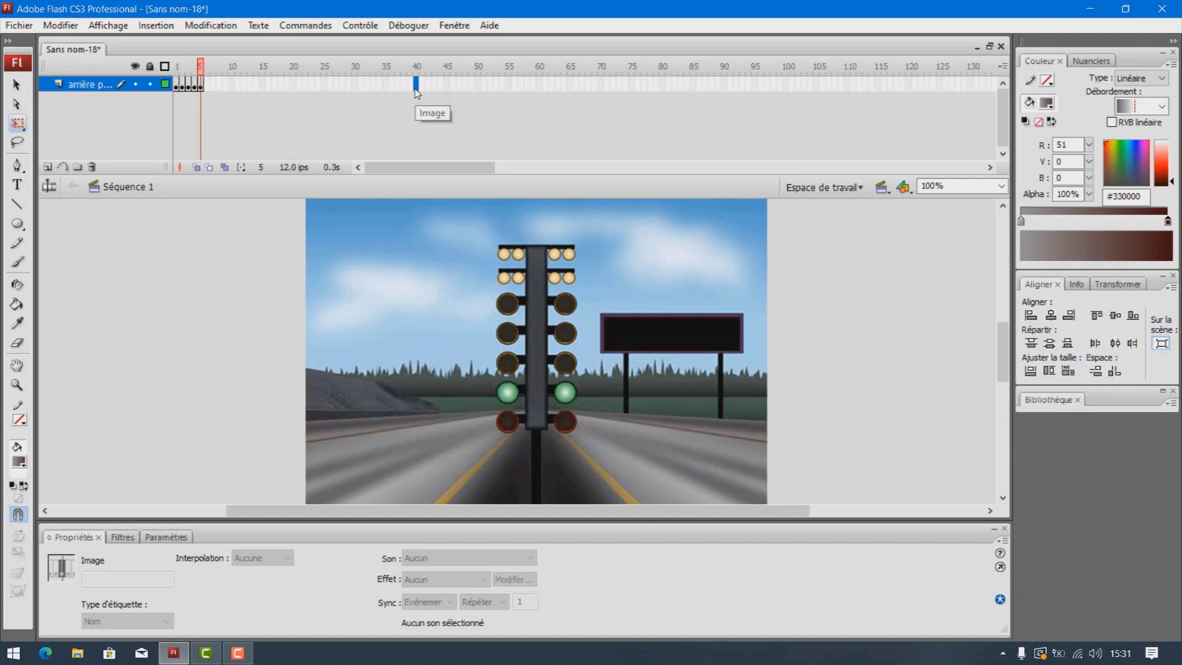
pyautogui.rightClick(416, 94)
pyautogui.click(466, 139)
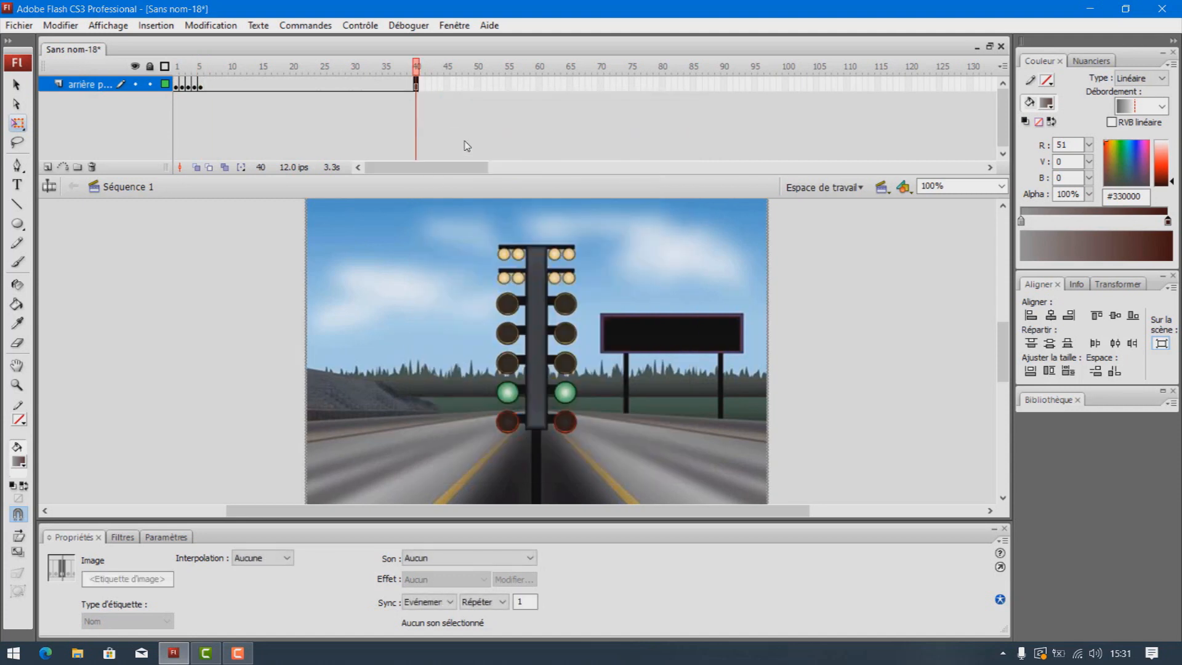
# - Add a new layer above arrière plan and name it voiture1
pyautogui.click(48, 168)
pyautogui.doubleClick(98, 85)
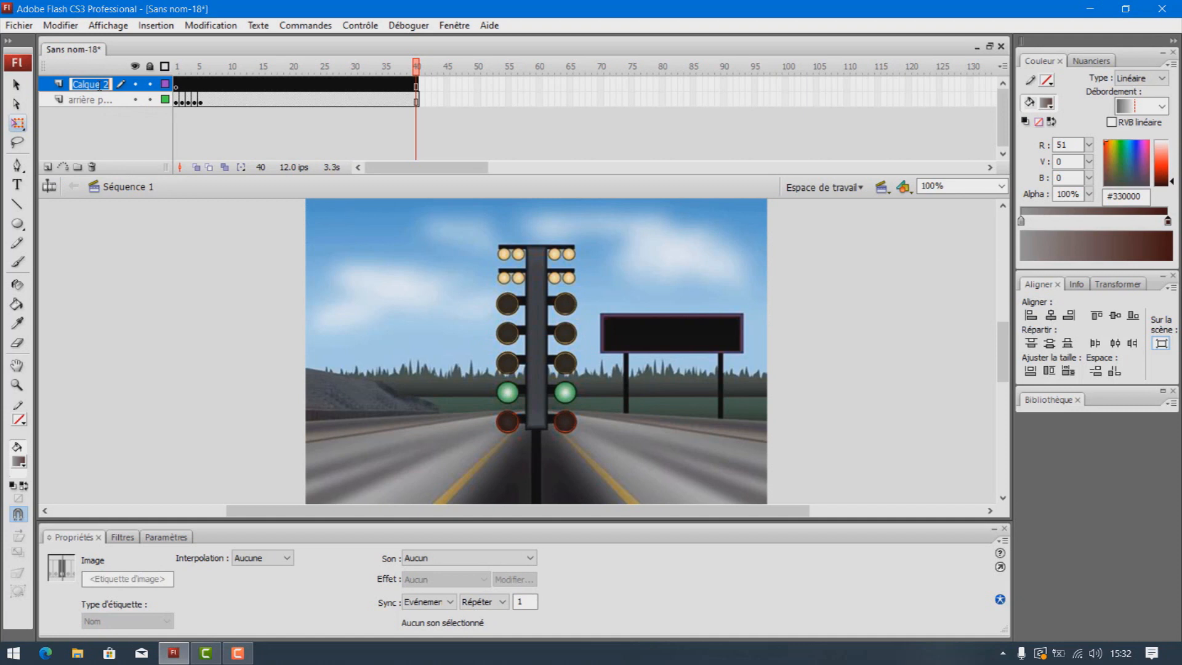
pyautogui.write('v')
pyautogui.write('ure1')
pyautogui.press('Return')
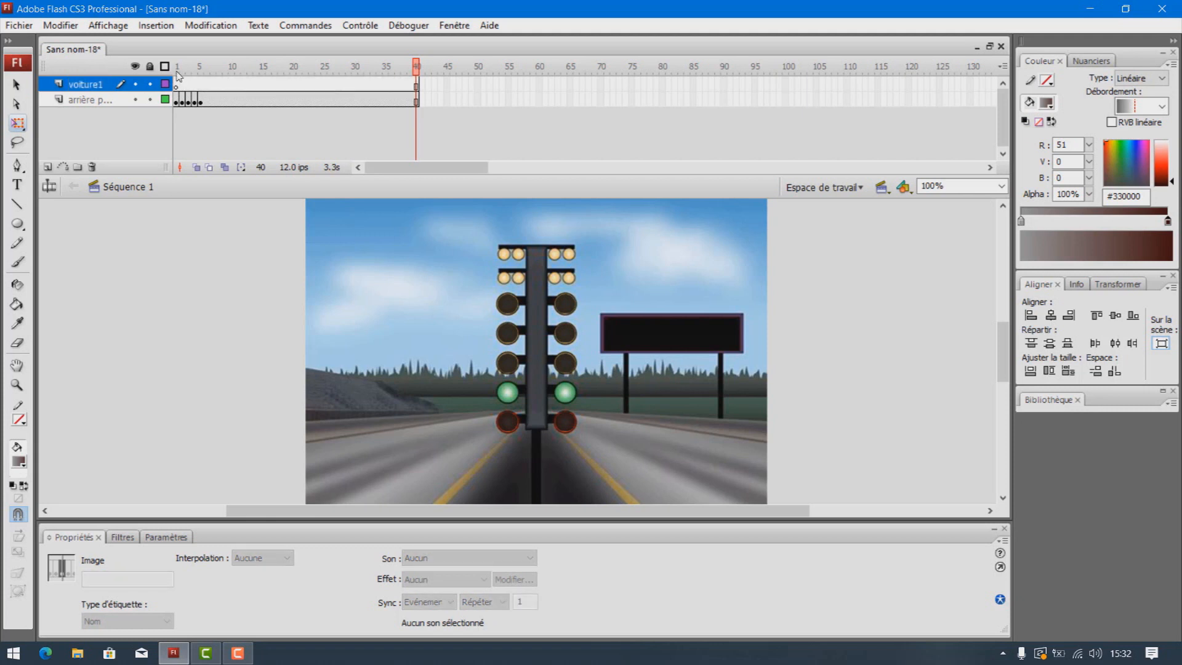
# - Import car image 6 to the stage in frame 1 of the voiture1 layer, without the rest of its sequence
pyautogui.click(177, 73)
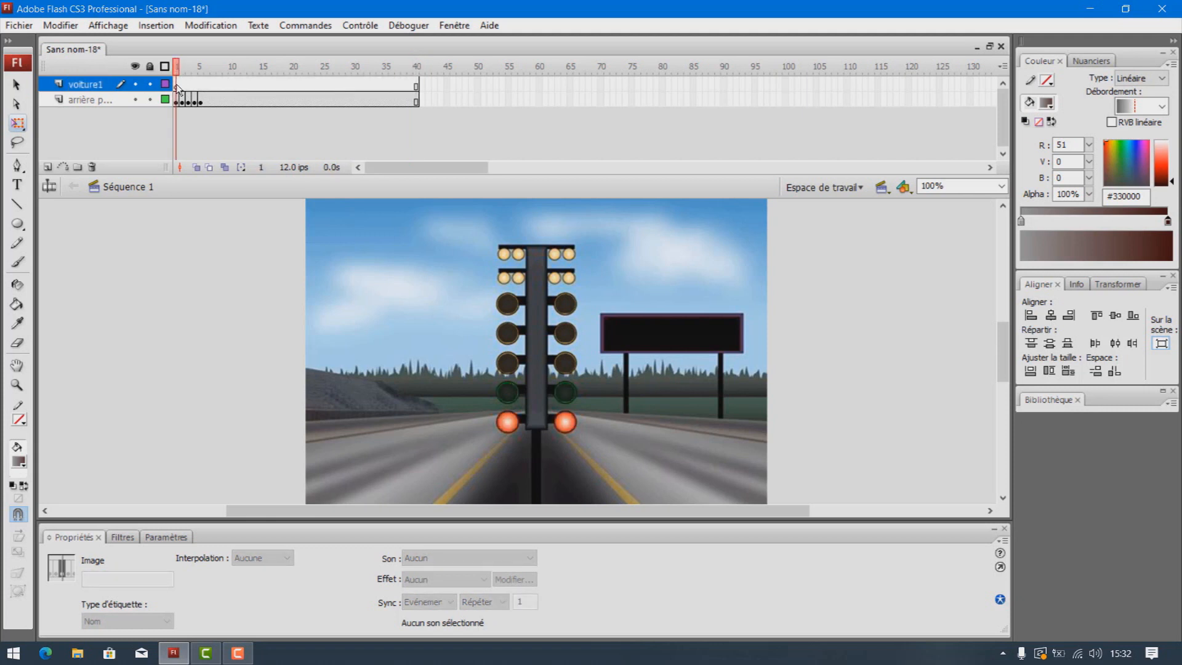
pyautogui.click(19, 25)
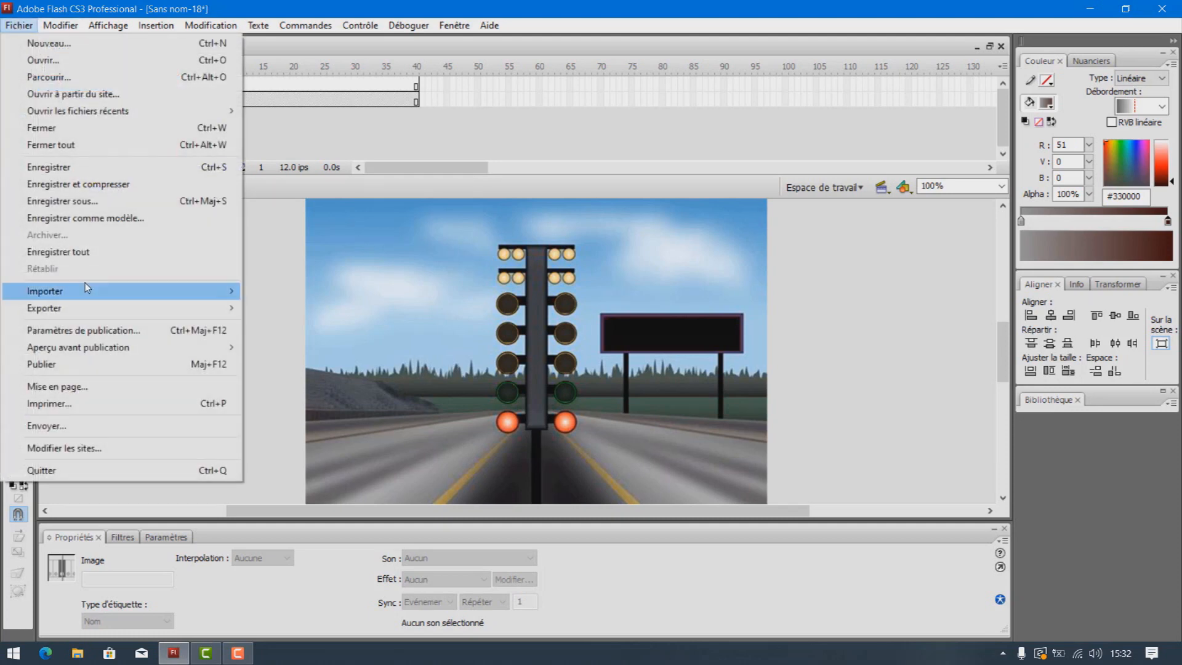
pyautogui.moveTo(111, 299)
pyautogui.click(298, 293)
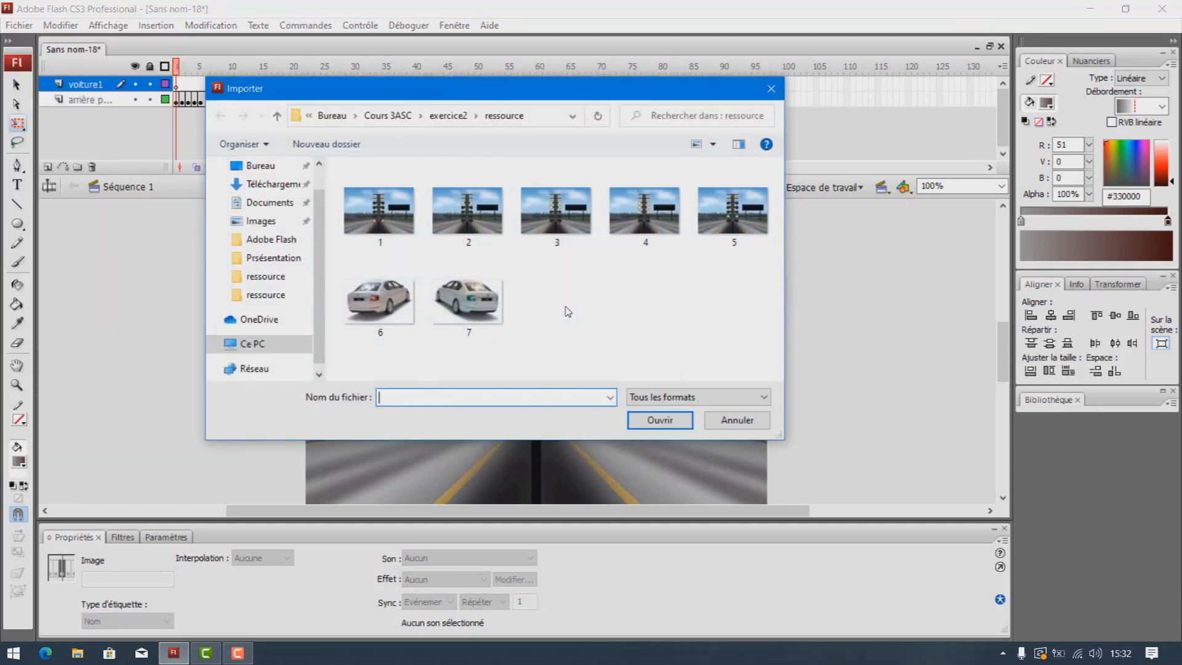
pyautogui.doubleClick(383, 302)
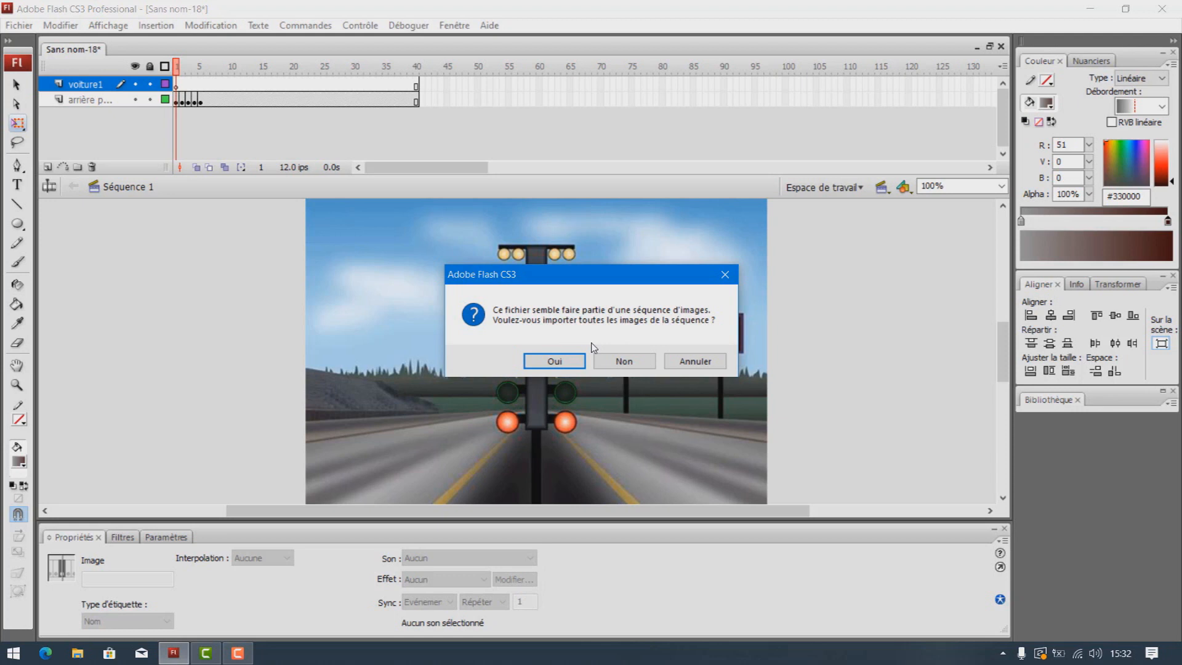
pyautogui.click(623, 362)
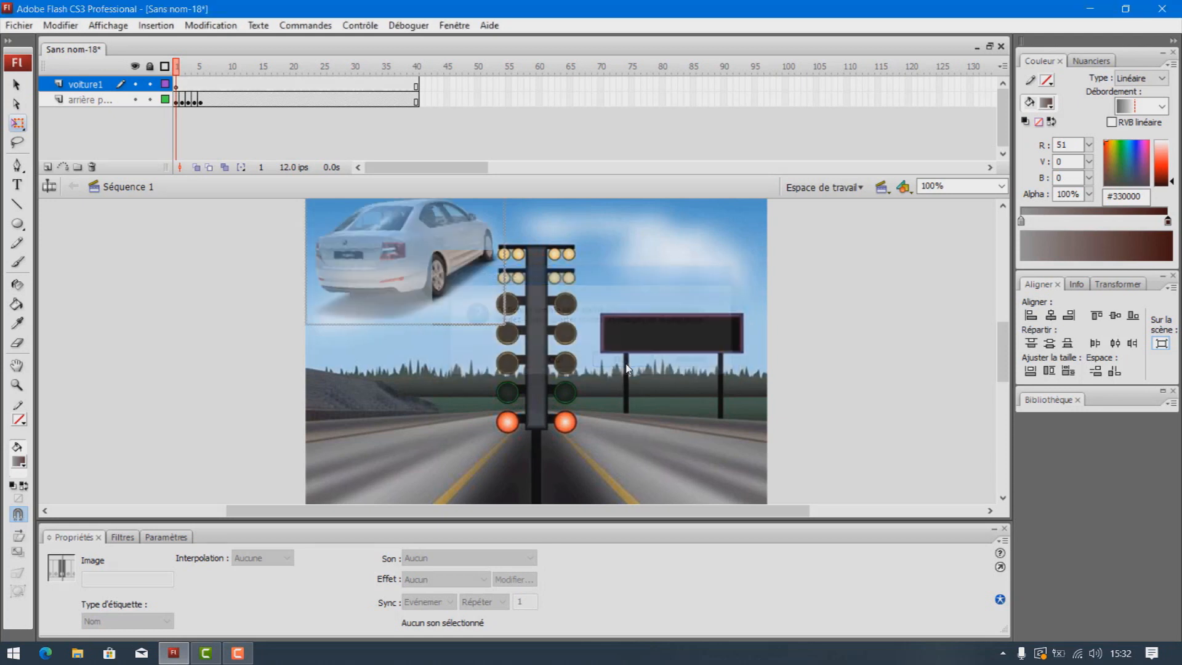
# - Move the car with Free Transform onto the lower-left lane of the road, at about X -9, Y 259
pyautogui.click(403, 264)
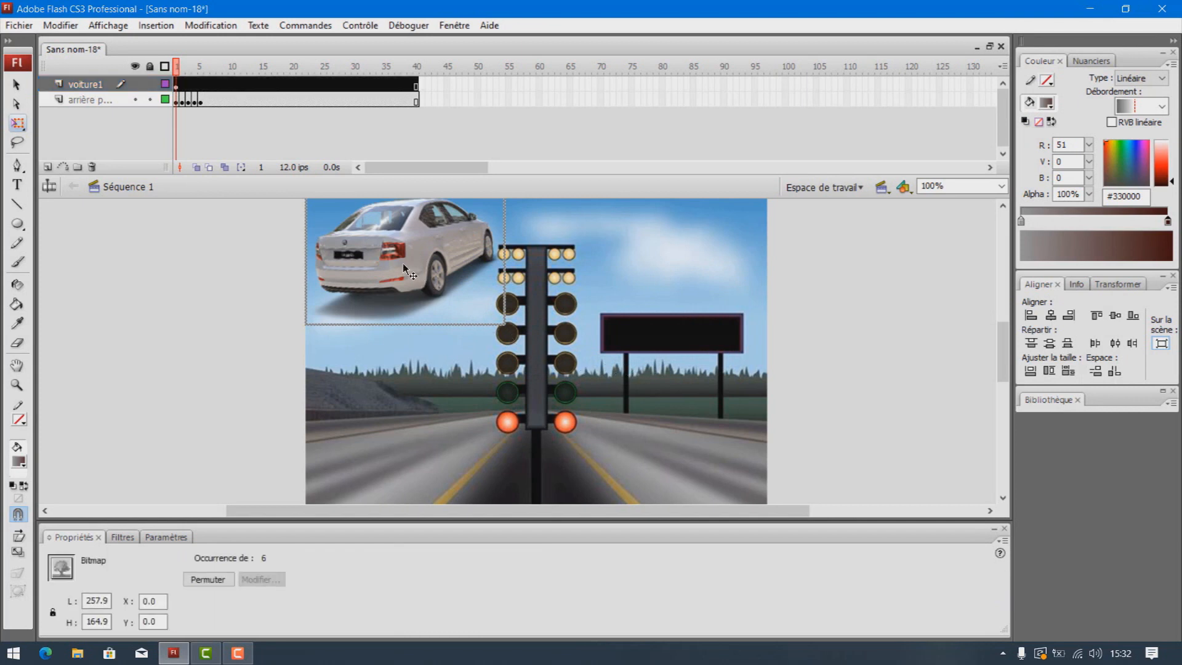
pyautogui.click(17, 123)
pyautogui.moveTo(379, 244); pyautogui.dragTo(438, 453)
pyautogui.moveTo(1008, 348); pyautogui.dragTo(1008, 359)
pyautogui.moveTo(460, 380); pyautogui.dragTo(452, 372)
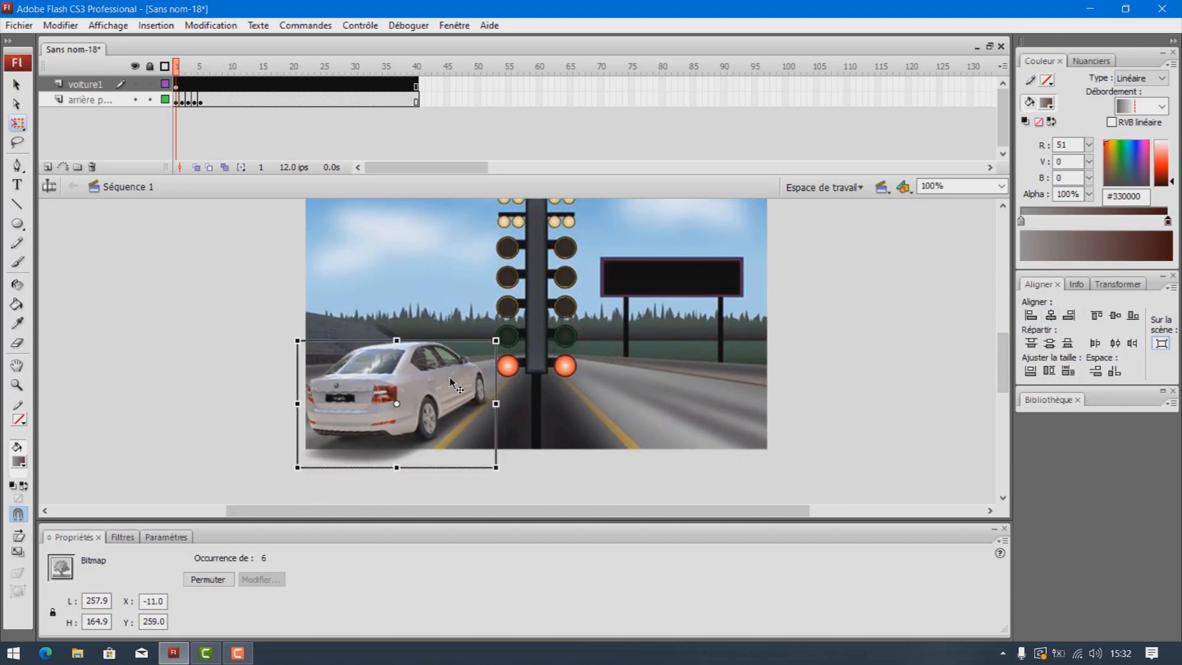
pyautogui.press('Left')
pyautogui.press('Right')
pyautogui.press('Down')
pyautogui.press('Right')
pyautogui.press('Up')
pyautogui.press('Right')
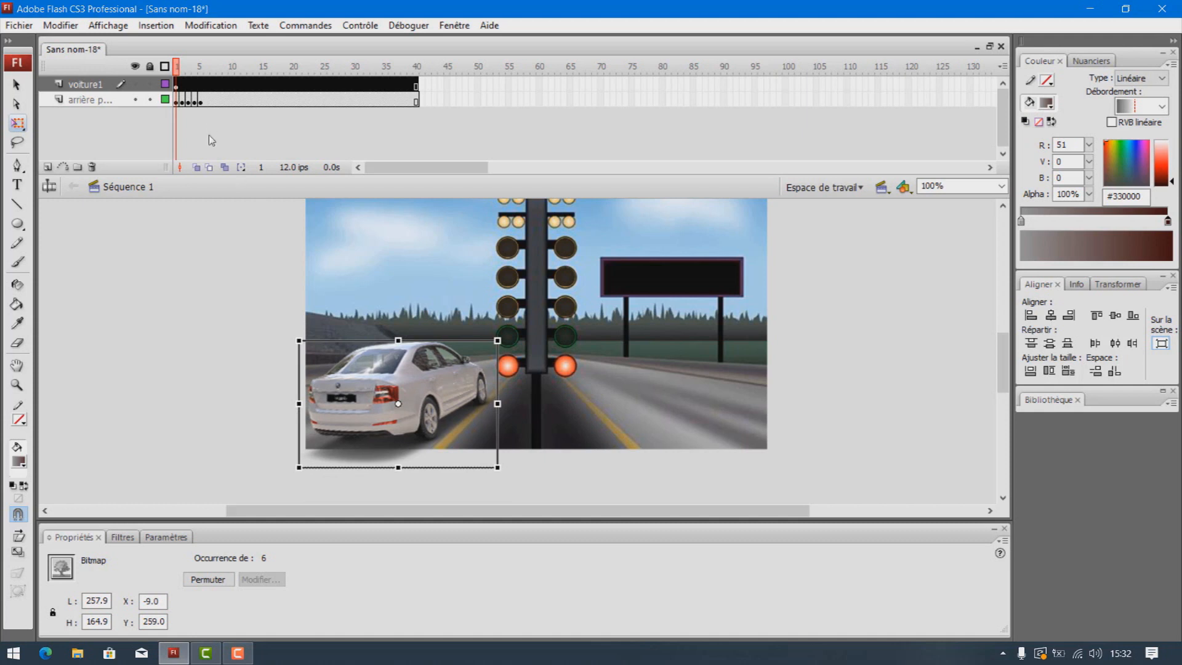
# - Convert the car bitmap into a Clip symbol named voiture1
pyautogui.click(201, 85)
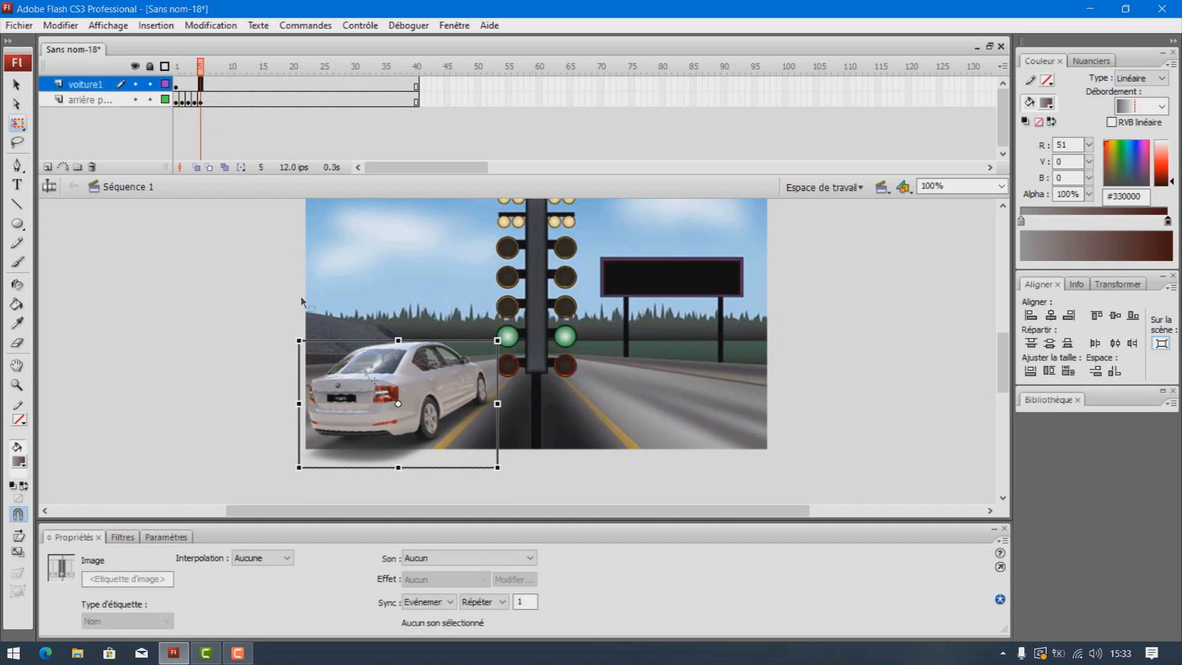
pyautogui.rightClick(379, 388)
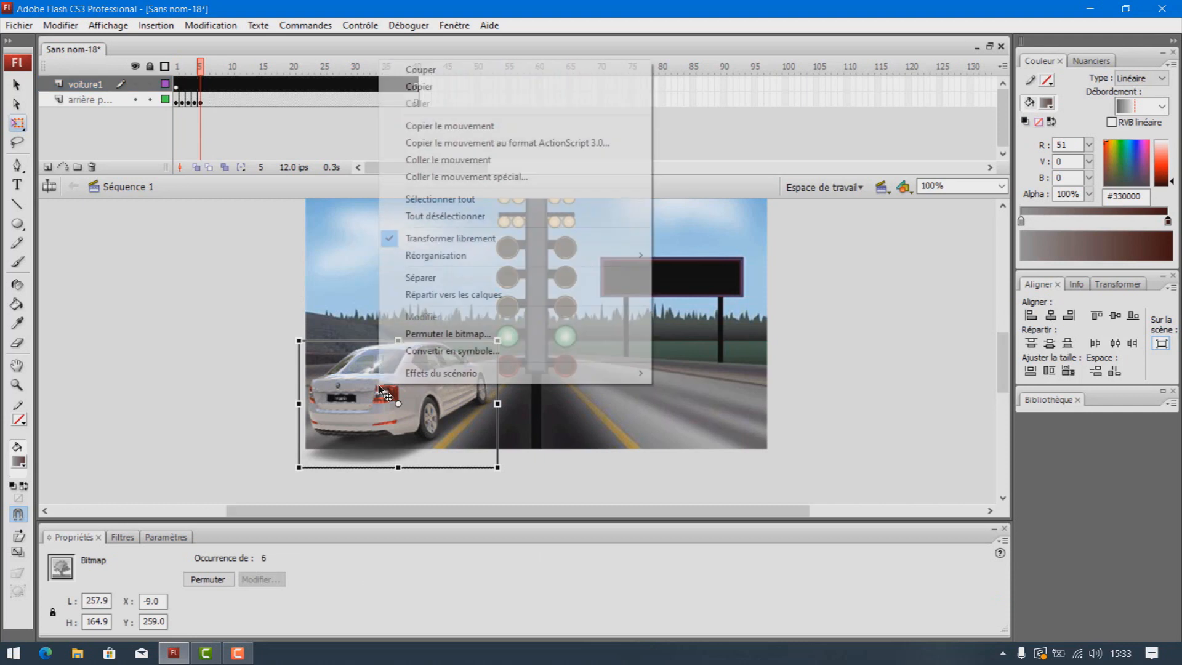
pyautogui.click(457, 351)
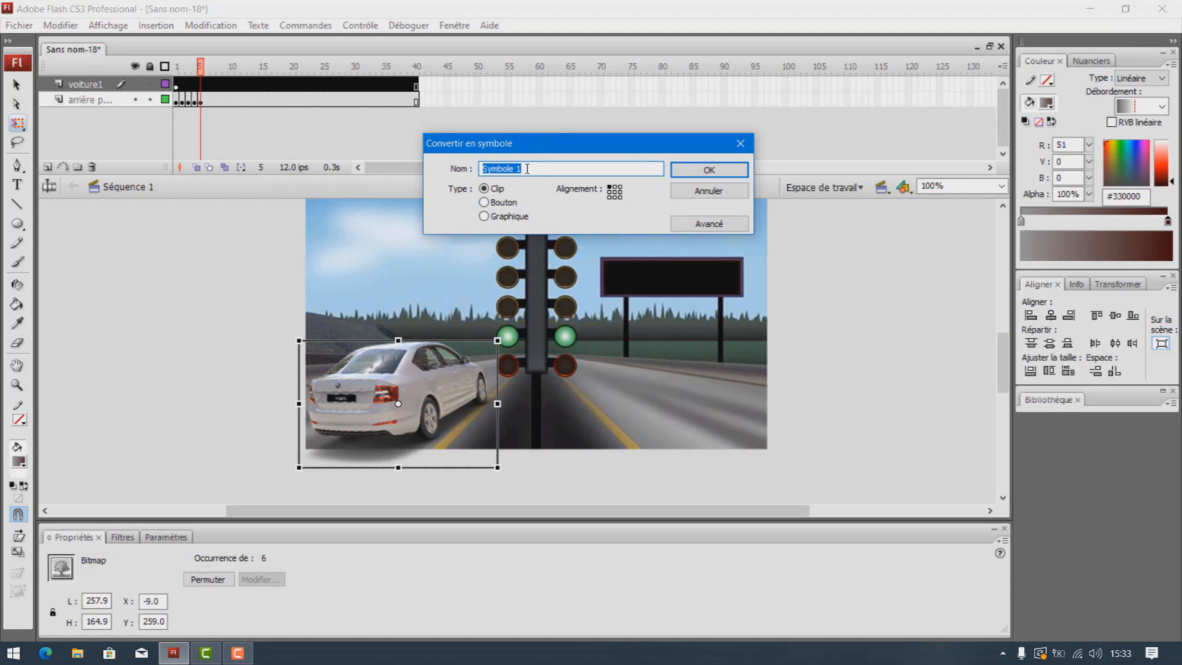
pyautogui.write('voiture1')
pyautogui.click(709, 172)
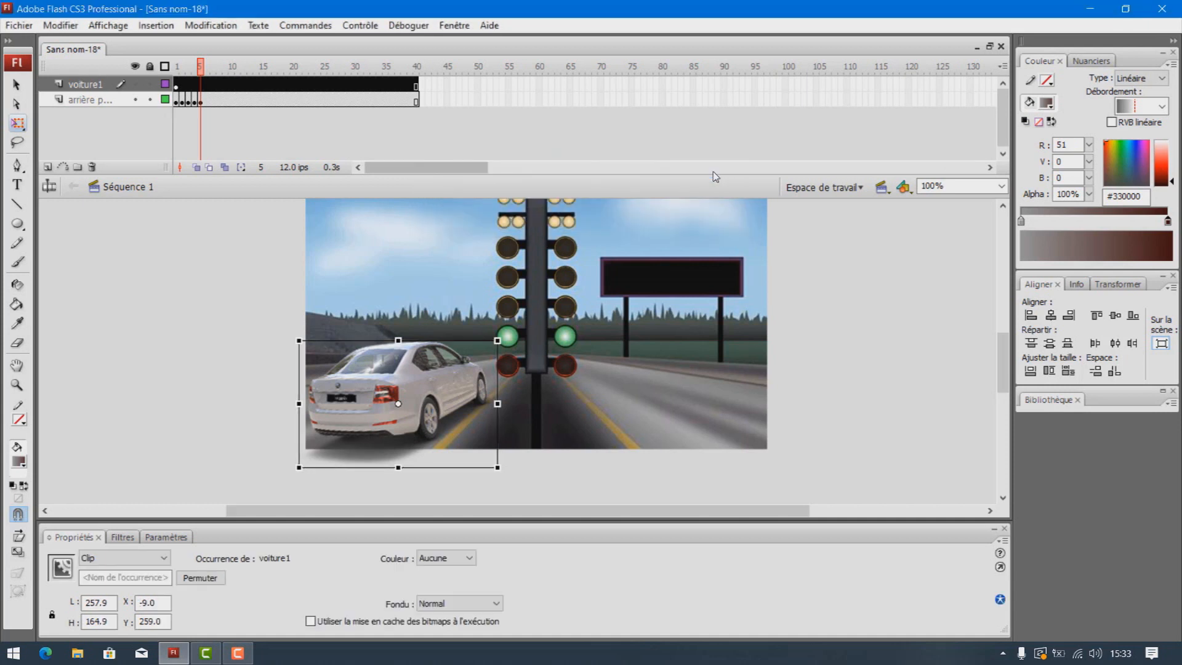
# - Insert a keyframe at frame 5 of the voiture1 layer
pyautogui.click(202, 85)
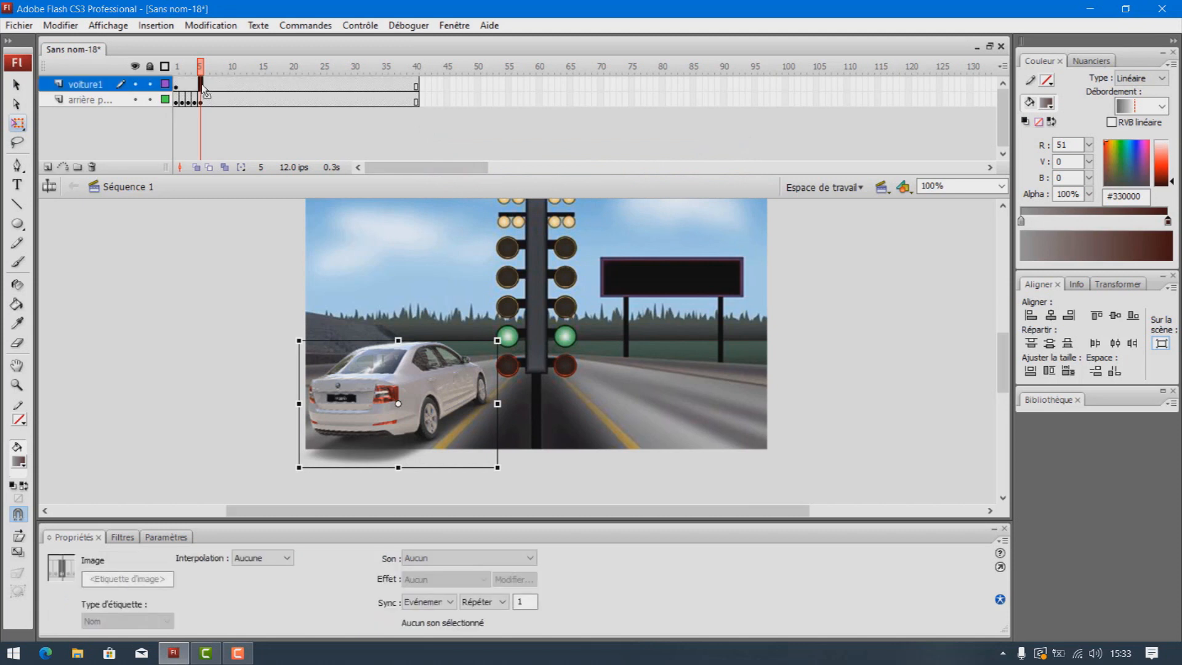
pyautogui.rightClick(201, 84)
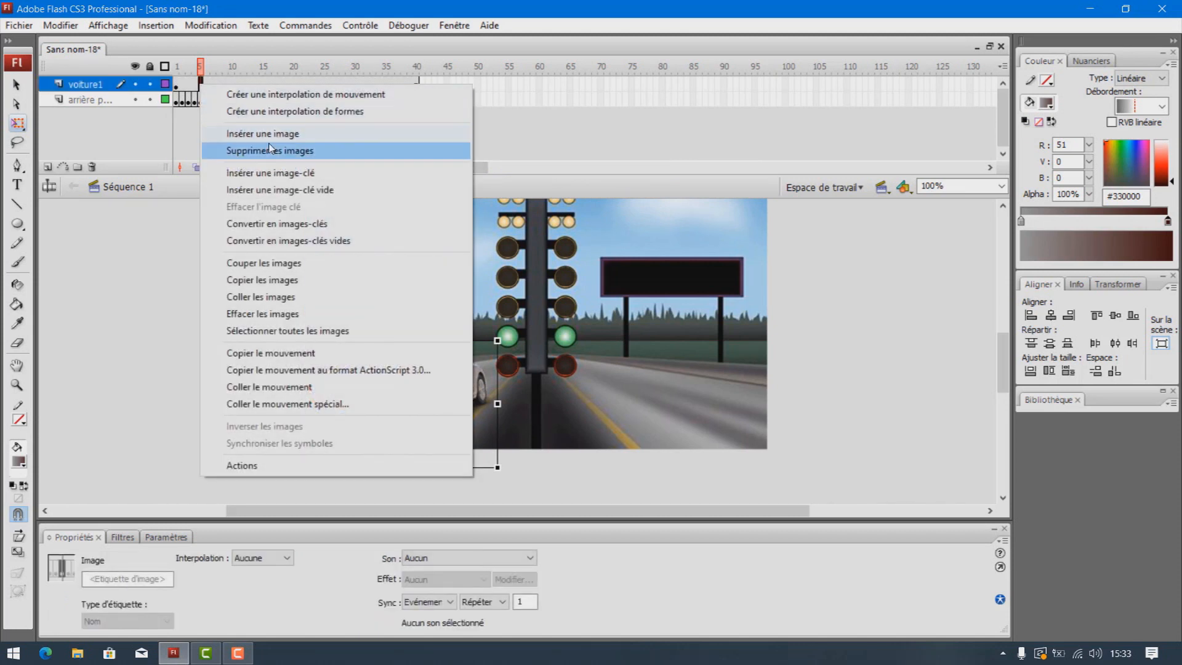
pyautogui.click(282, 173)
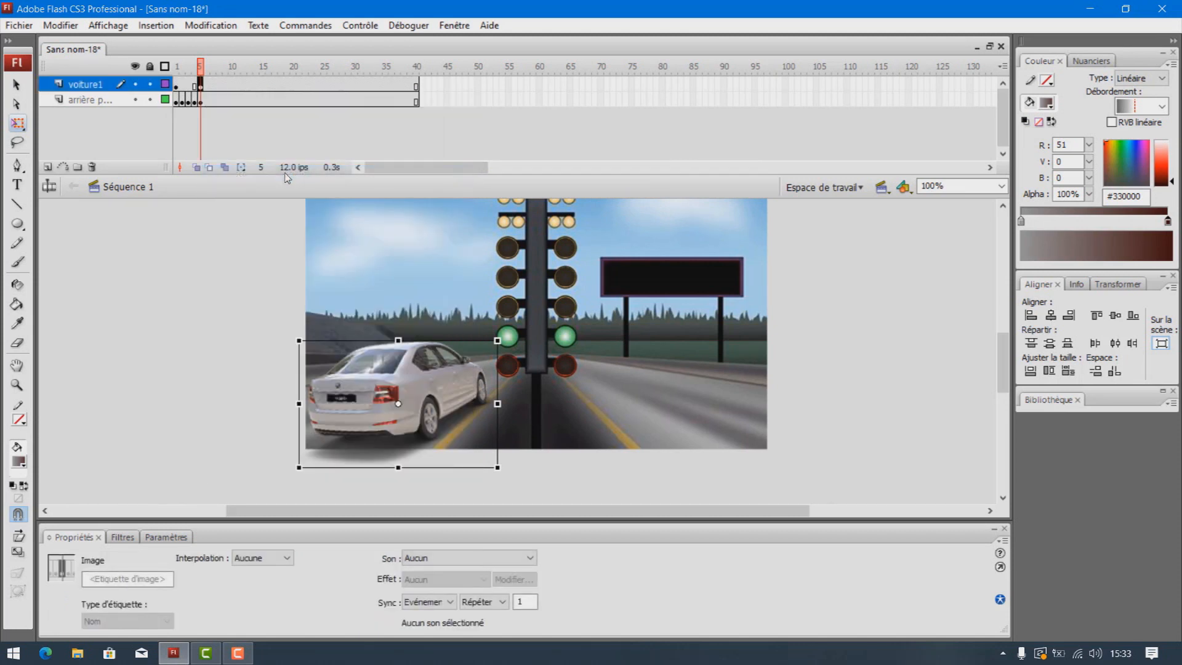
# - Insert a keyframe at frame 40 of the voiture1 layer and shrink the car there to about 119 by 76 px, keeping its upper-right corner fixed
pyautogui.click(416, 86)
pyautogui.rightClick(416, 87)
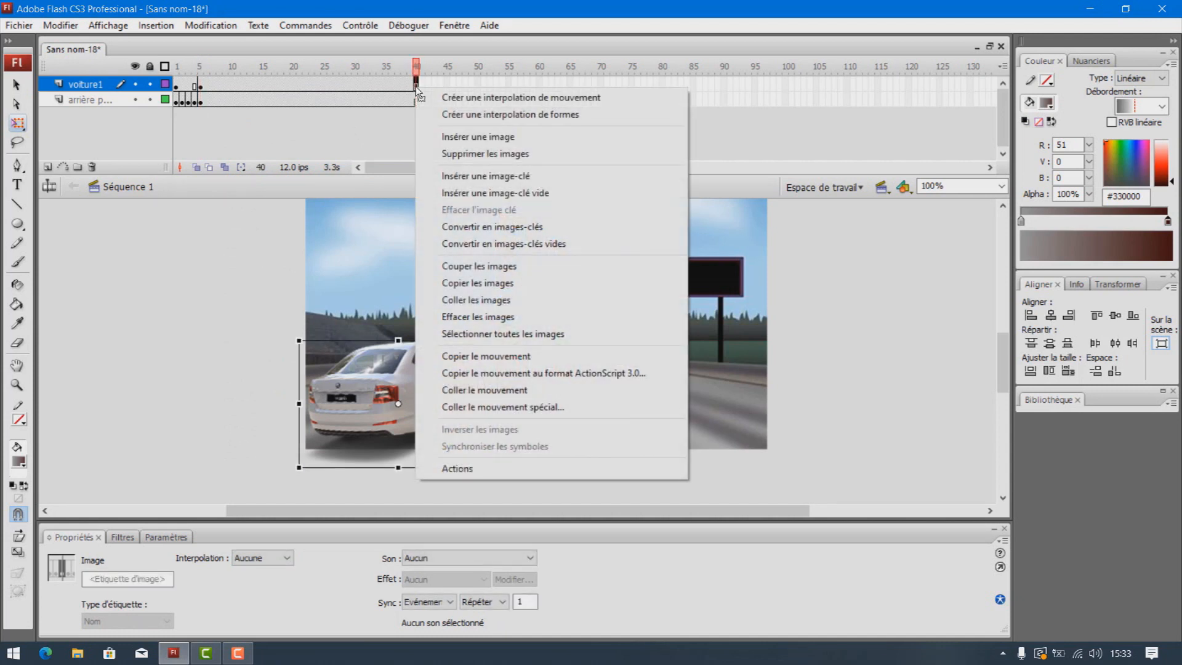
pyautogui.click(478, 179)
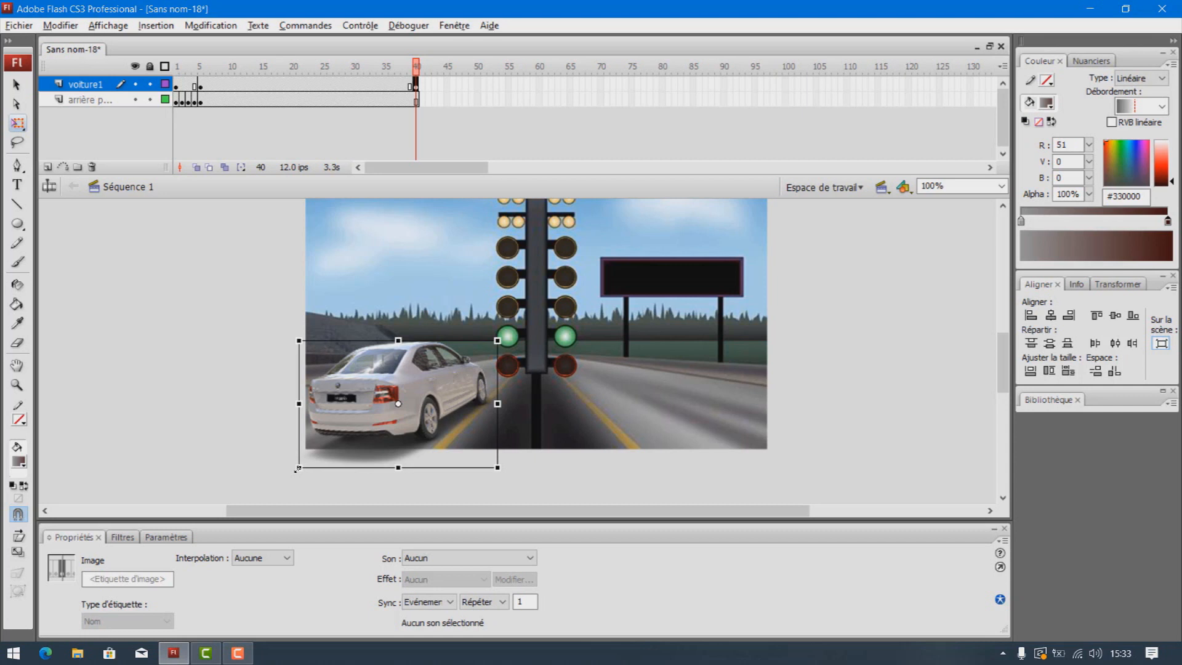
pyautogui.moveTo(298, 469); pyautogui.dragTo(372, 395)
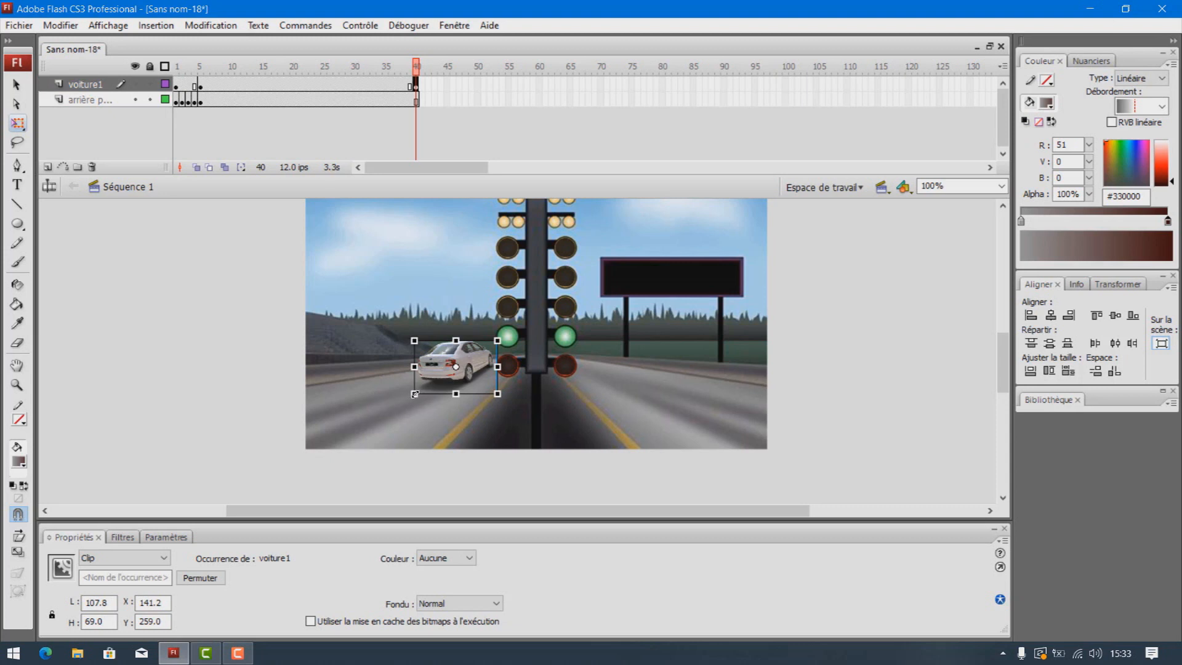
pyautogui.moveTo(415, 394); pyautogui.dragTo(407, 409)
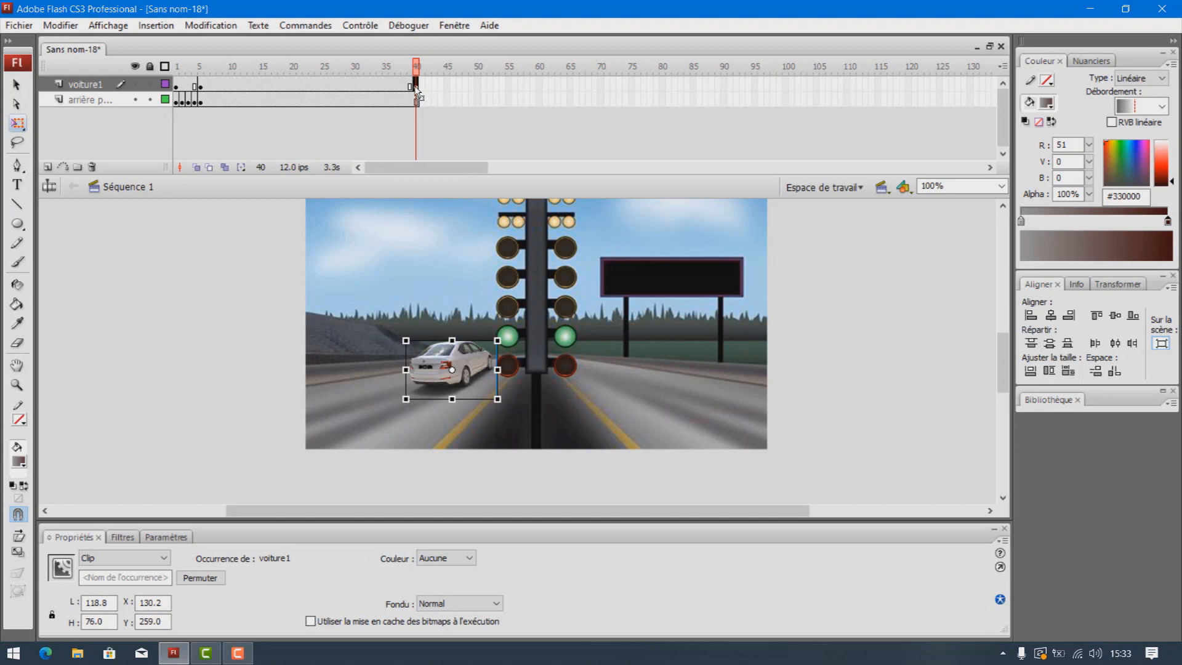
# - Create a motion tween between frames 5 and 40 of the voiture1 layer and preview the movie
pyautogui.click(201, 83)
pyautogui.click(311, 84)
pyautogui.rightClick(309, 86)
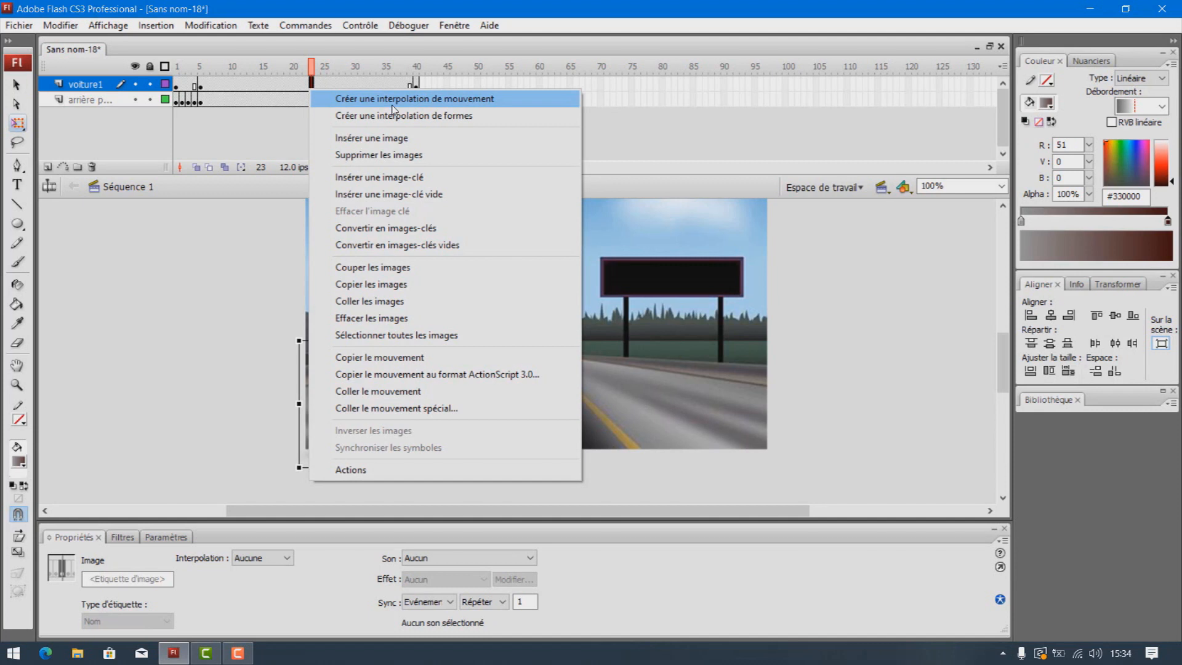
pyautogui.click(392, 104)
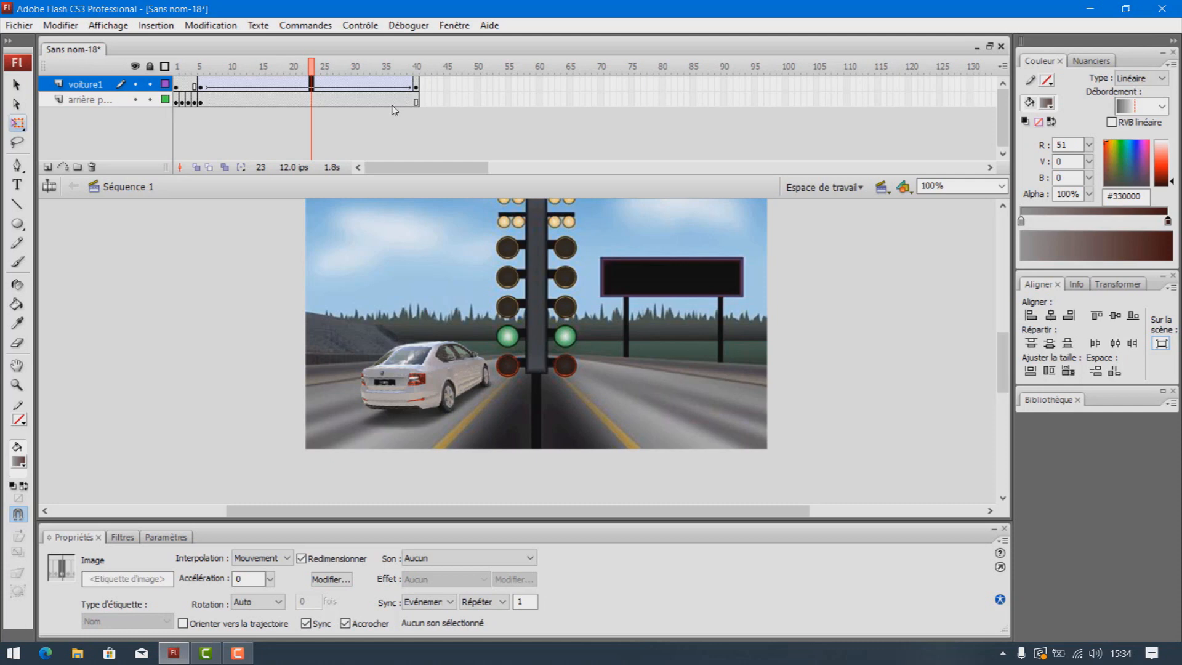
pyautogui.hotkey('ctrl', 'Return')
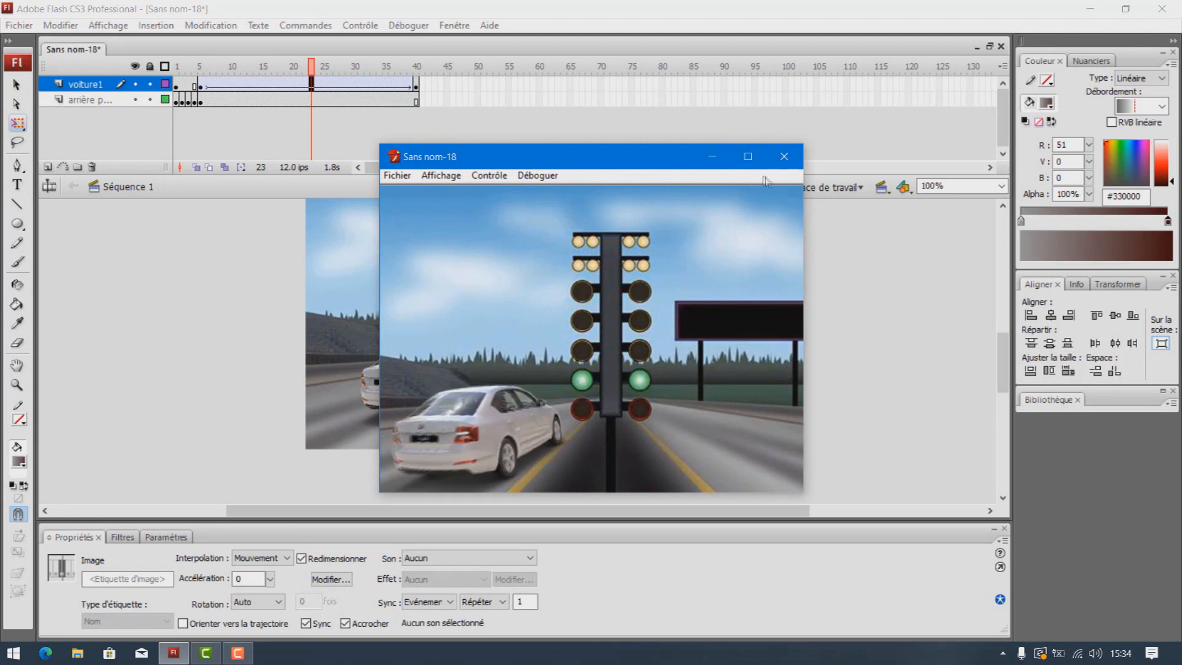
pyautogui.click(784, 157)
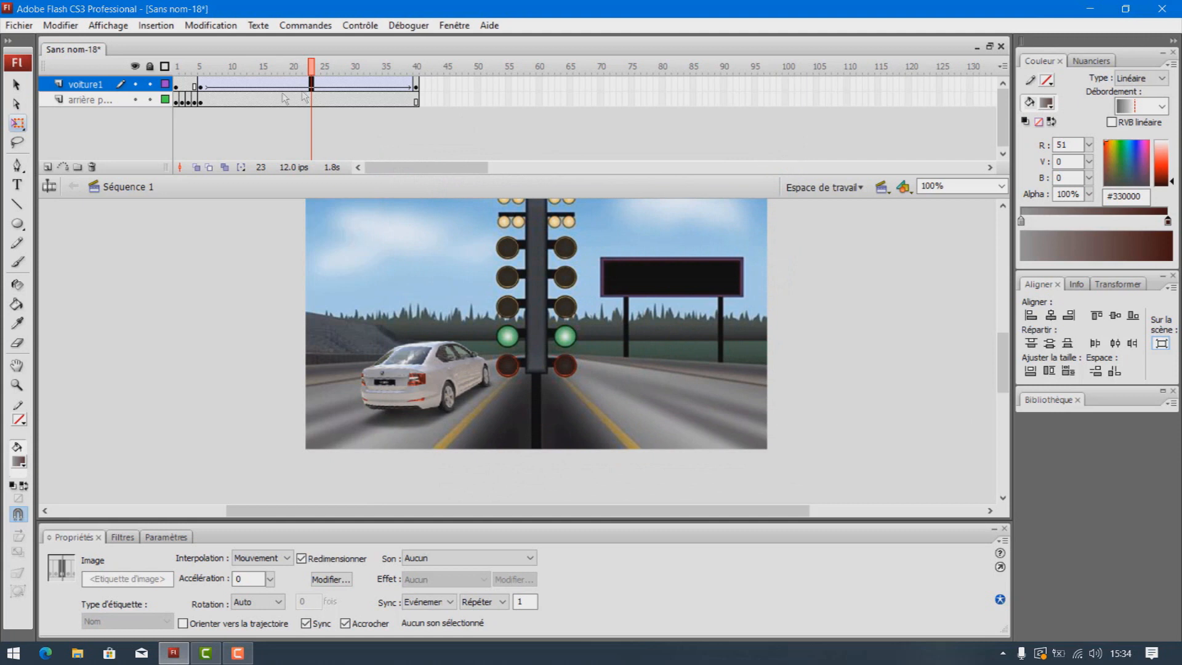
# - Add a new layer above voiture1 and name it voiture2
pyautogui.click(47, 167)
pyautogui.doubleClick(106, 85)
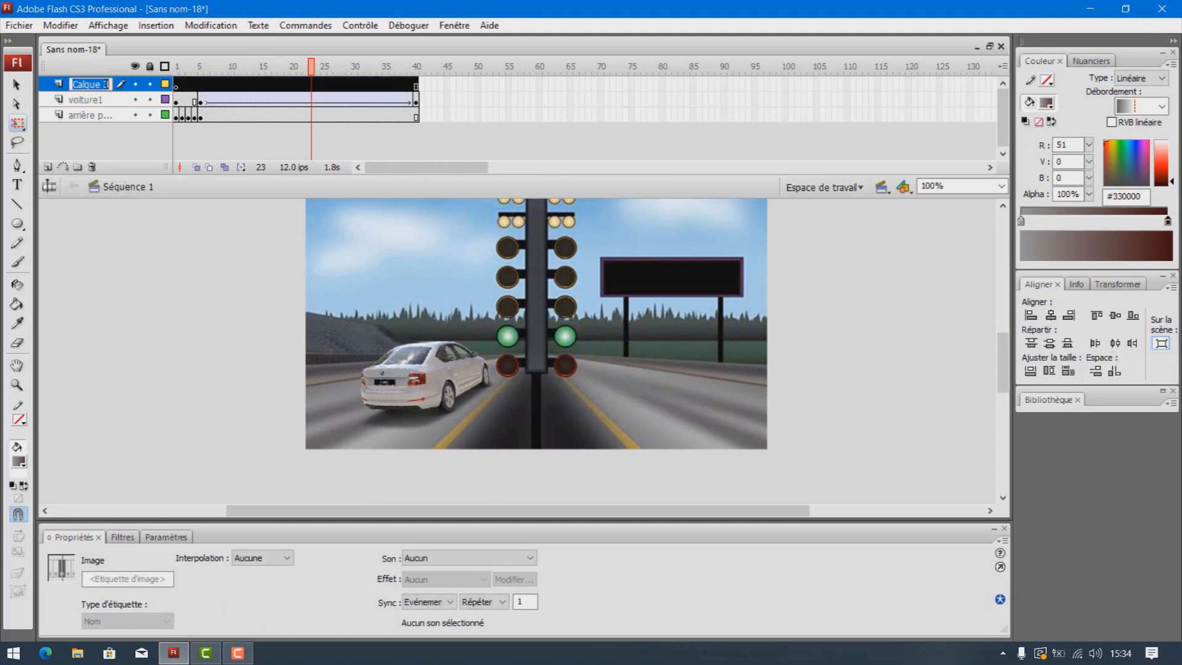
pyautogui.write('Voiture2')
pyautogui.click(78, 85)
pyautogui.press('BackSpace')
pyautogui.write('v')
pyautogui.click(109, 136)
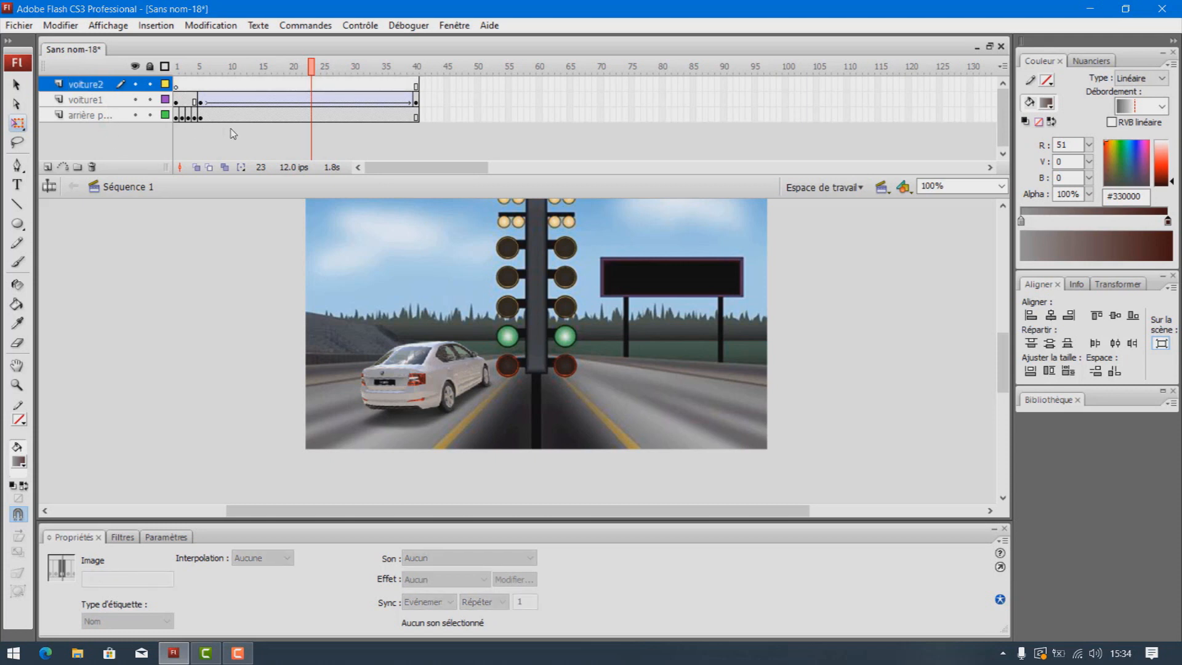
# - Import car image 7 to the stage in frame 1 of the voiture2 layer
pyautogui.click(176, 74)
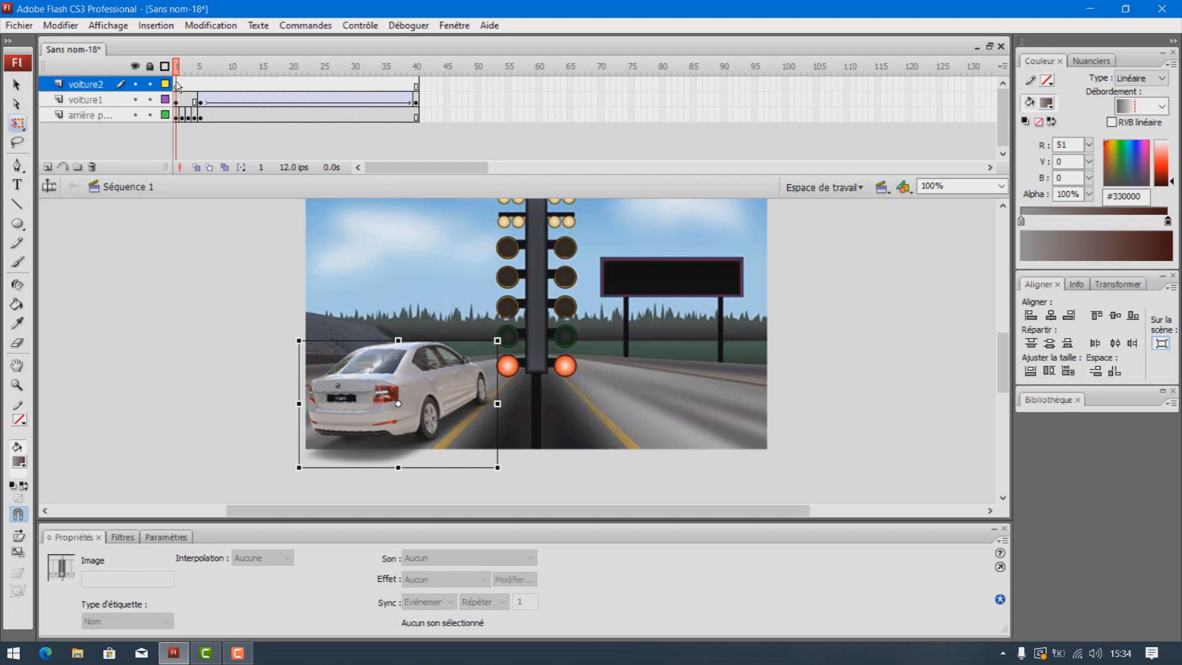
pyautogui.click(23, 27)
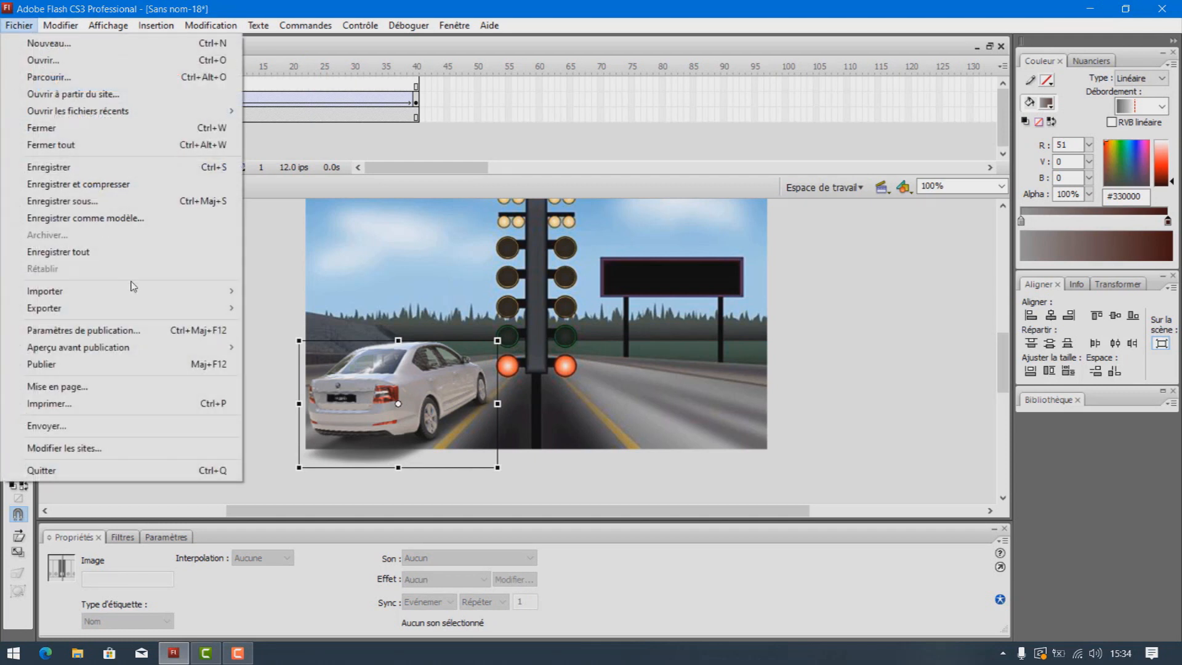
pyautogui.moveTo(131, 287)
pyautogui.click(331, 294)
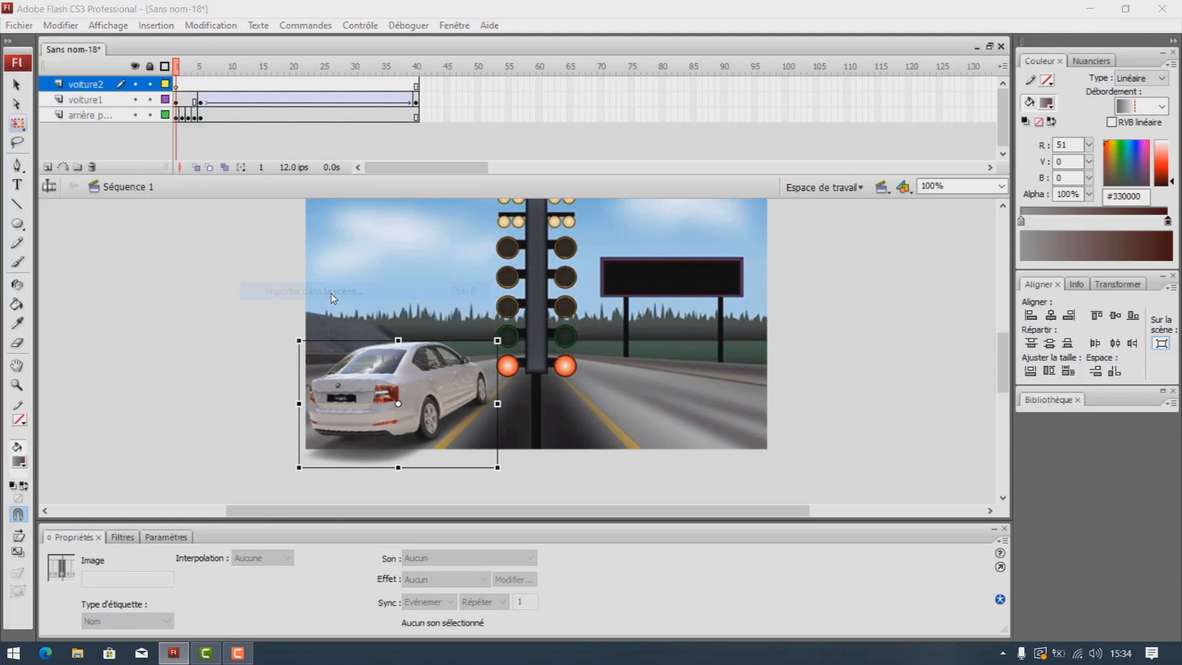
pyautogui.click(478, 308)
pyautogui.doubleClick(478, 308)
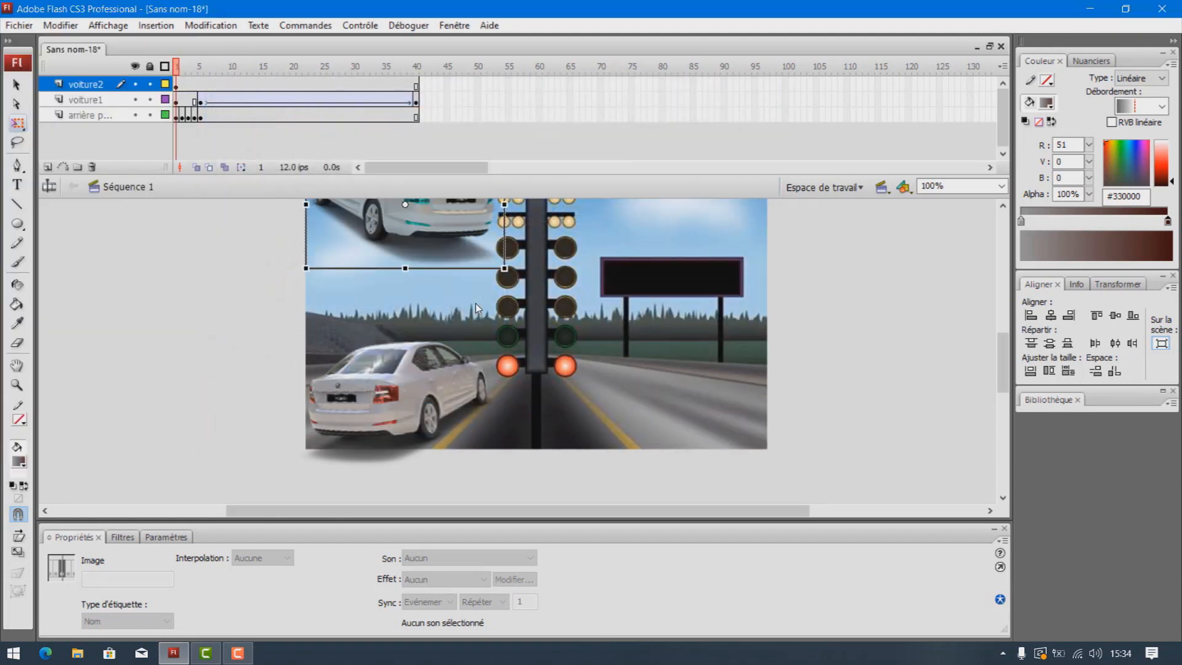
# - Move the second car onto the lower-right lane of the road, at about X 346, Y 259
pyautogui.moveTo(439, 215); pyautogui.dragTo(708, 405)
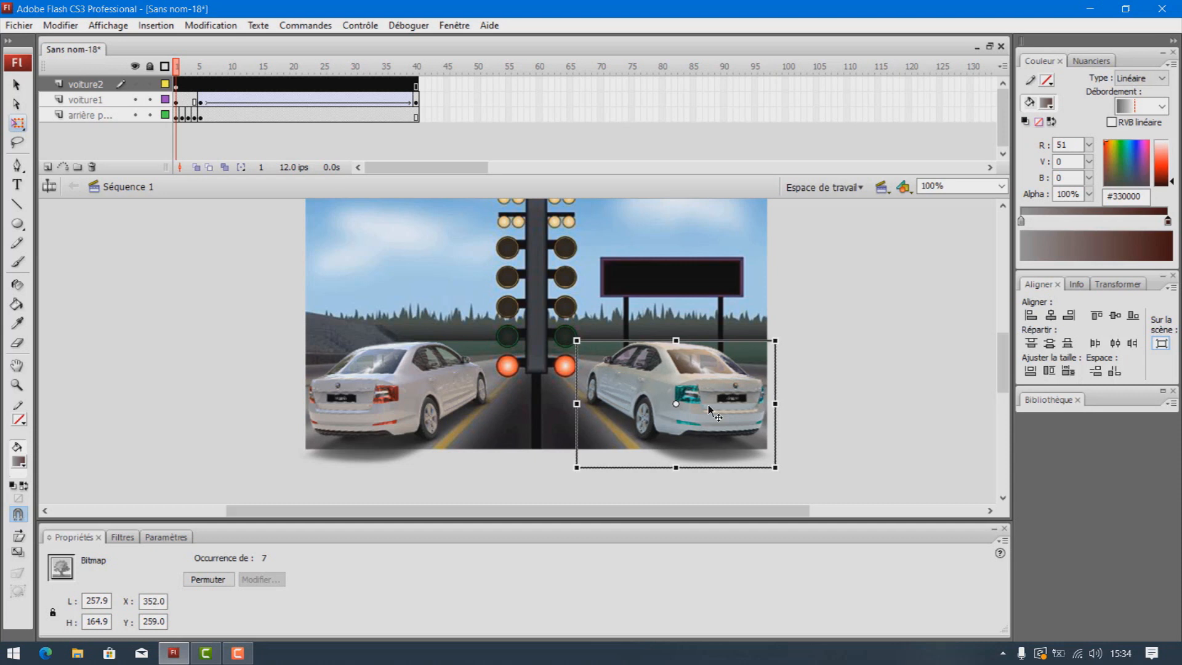
pyautogui.press('Up')
pyautogui.press('Up')
pyautogui.press('Left')
pyautogui.press('Left')
pyautogui.press('Left')
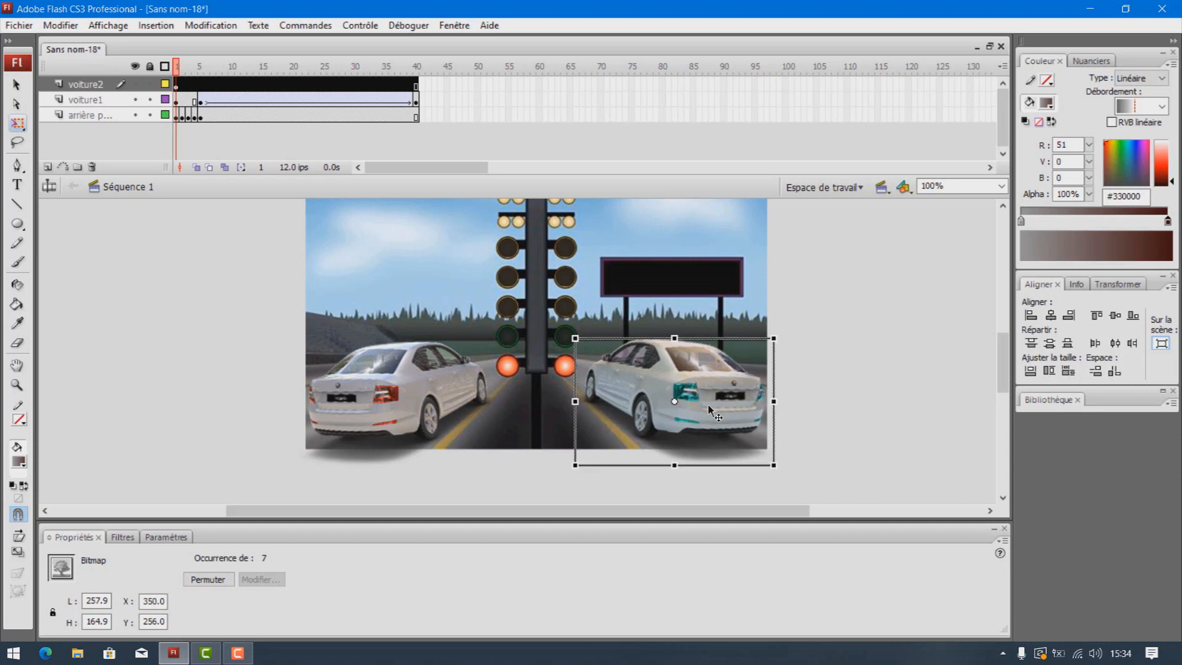
pyautogui.press('Left')
pyautogui.press('Down')
pyautogui.press('Down')
pyautogui.press('Down')
pyautogui.press('Left')
pyautogui.press('Left')
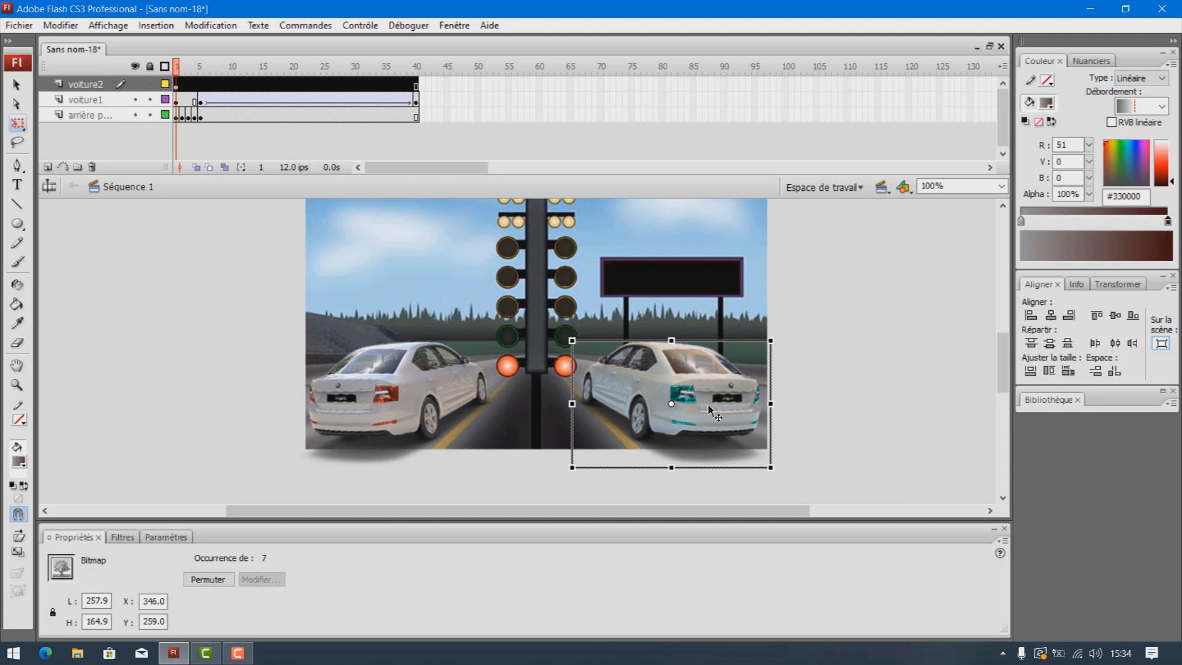
# - Convert the second car's bitmap into a Clip symbol named voiture2
pyautogui.rightClick(681, 379)
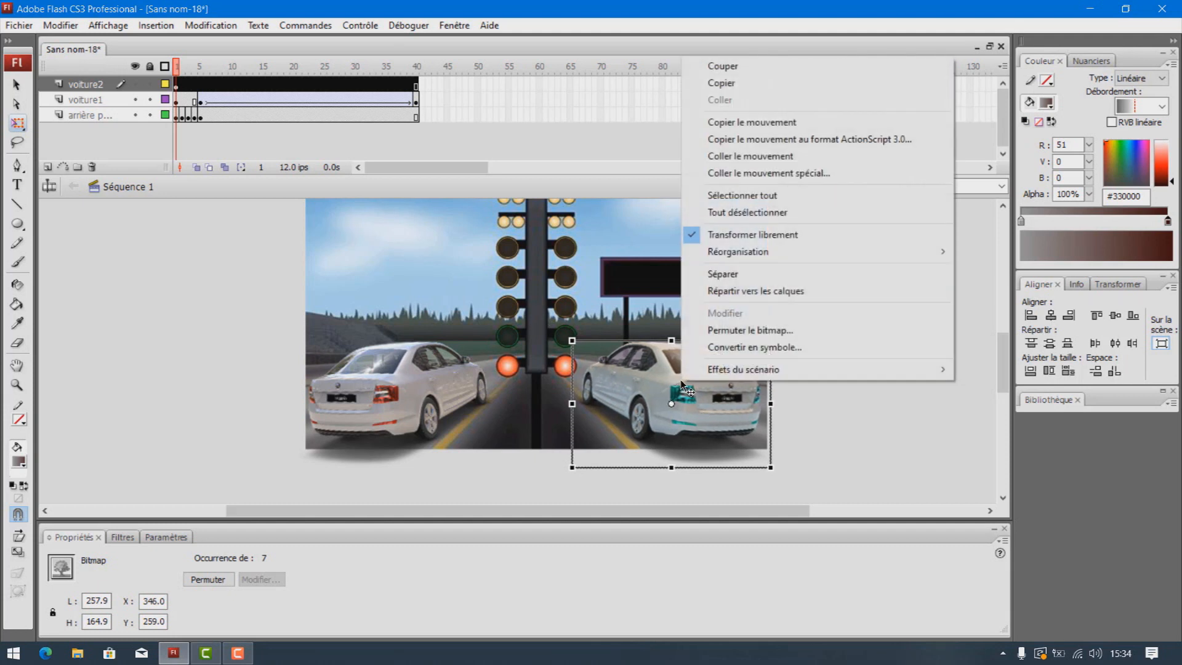
pyautogui.click(738, 354)
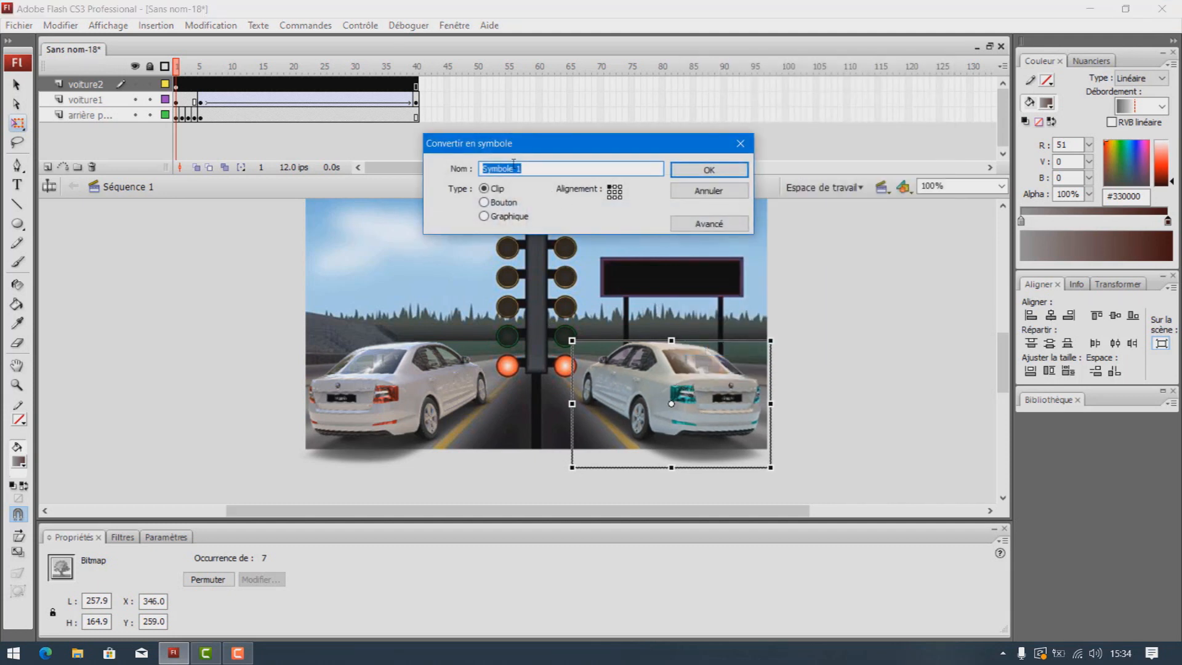
pyautogui.write('voiti')
pyautogui.write('re2')
pyautogui.click(716, 172)
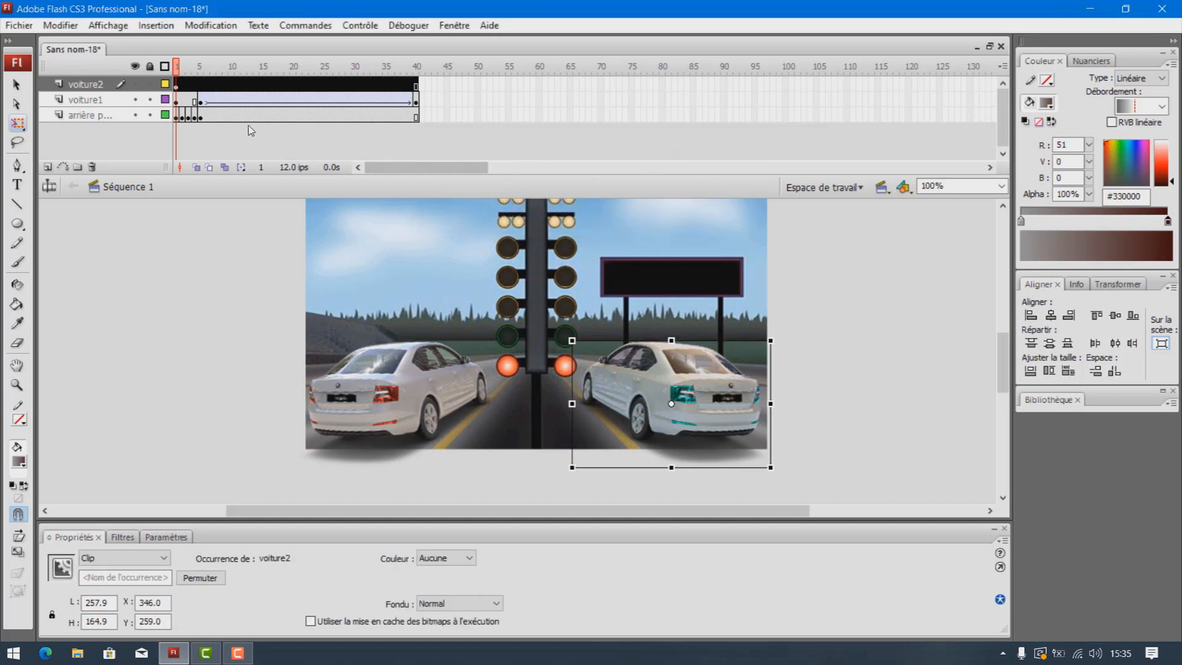
# - Insert keyframes at frames 5 and 40 of the voiture2 layer
pyautogui.click(202, 85)
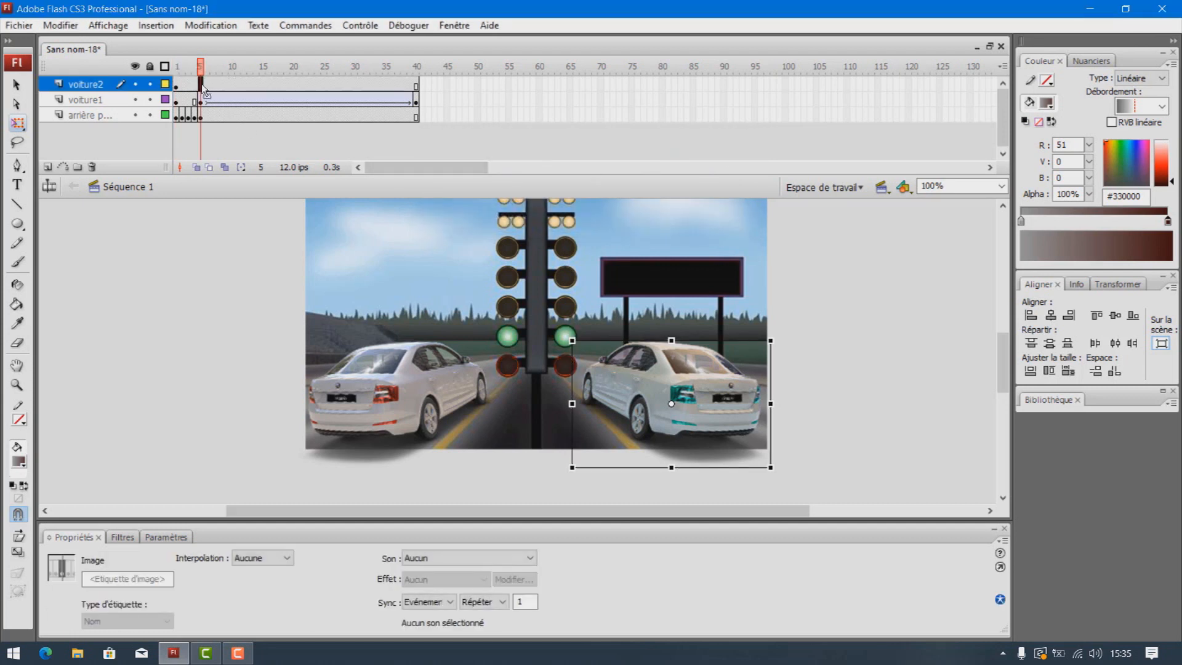
pyautogui.rightClick(204, 85)
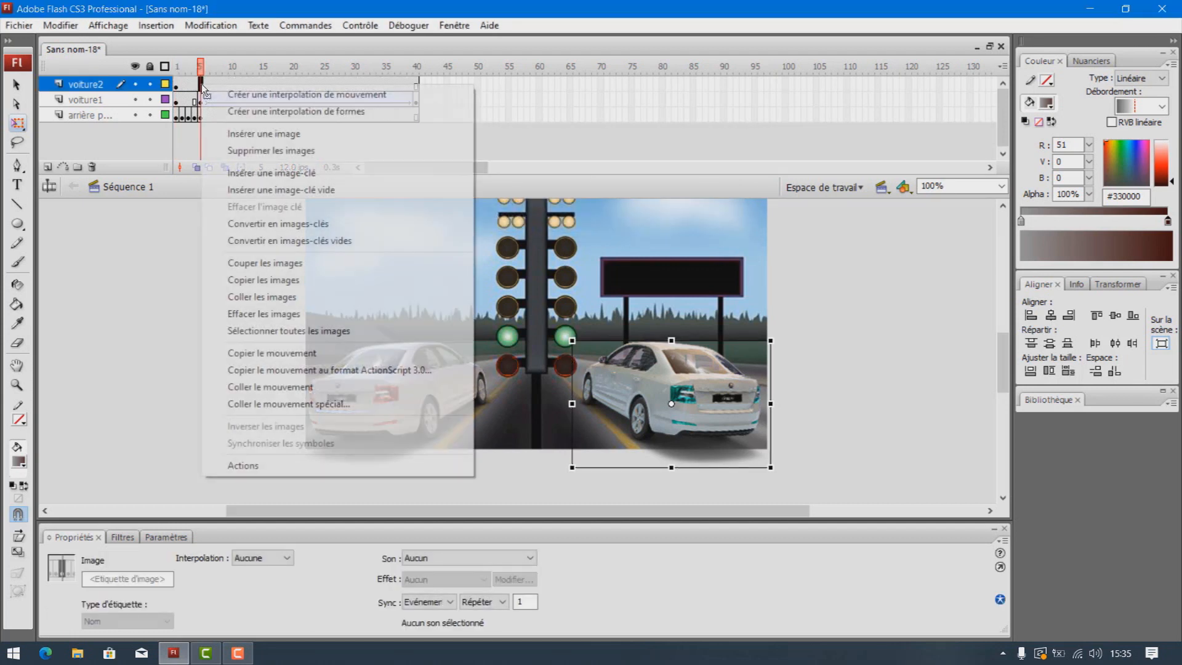
pyautogui.click(269, 174)
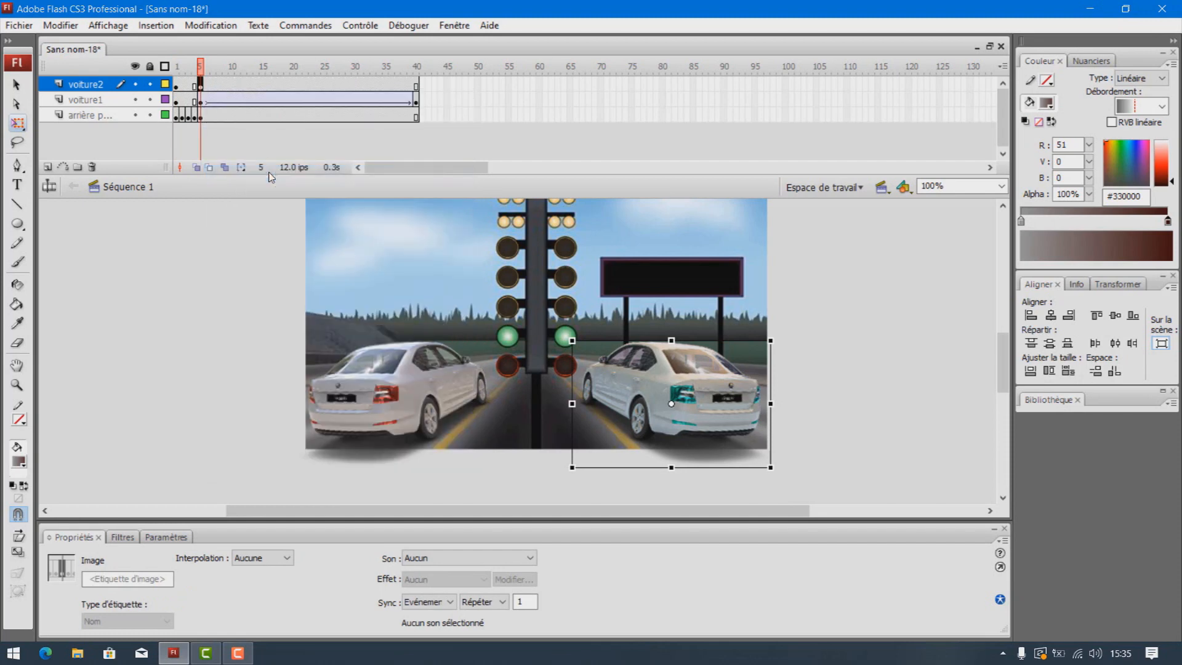
pyautogui.click(417, 86)
pyautogui.rightClick(416, 85)
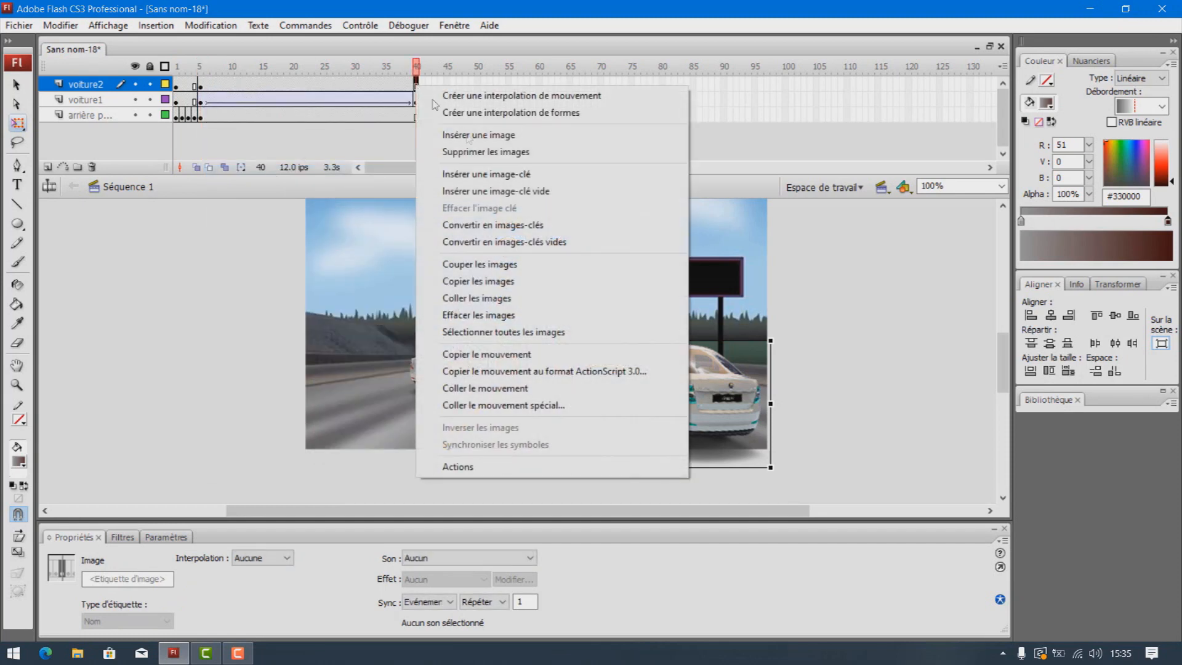
pyautogui.click(495, 176)
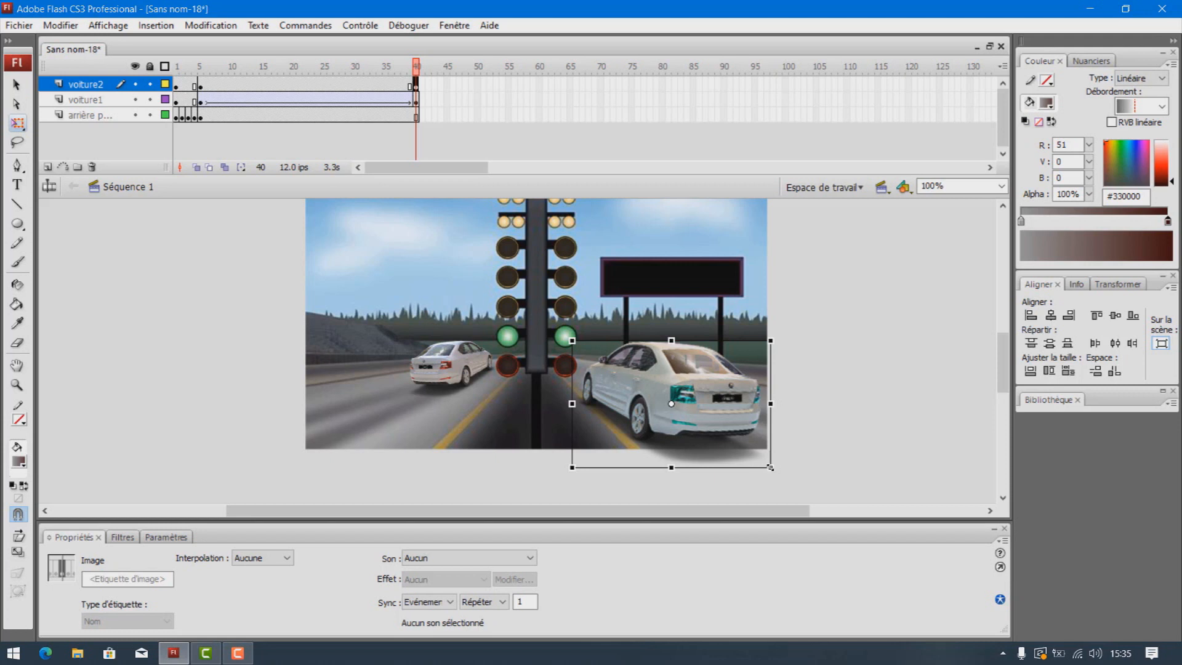
# - Shrink the second car at frame 40 to about 130 by 83 px, keeping its upper-left corner fixed
pyautogui.moveTo(770, 467); pyautogui.dragTo(704, 419)
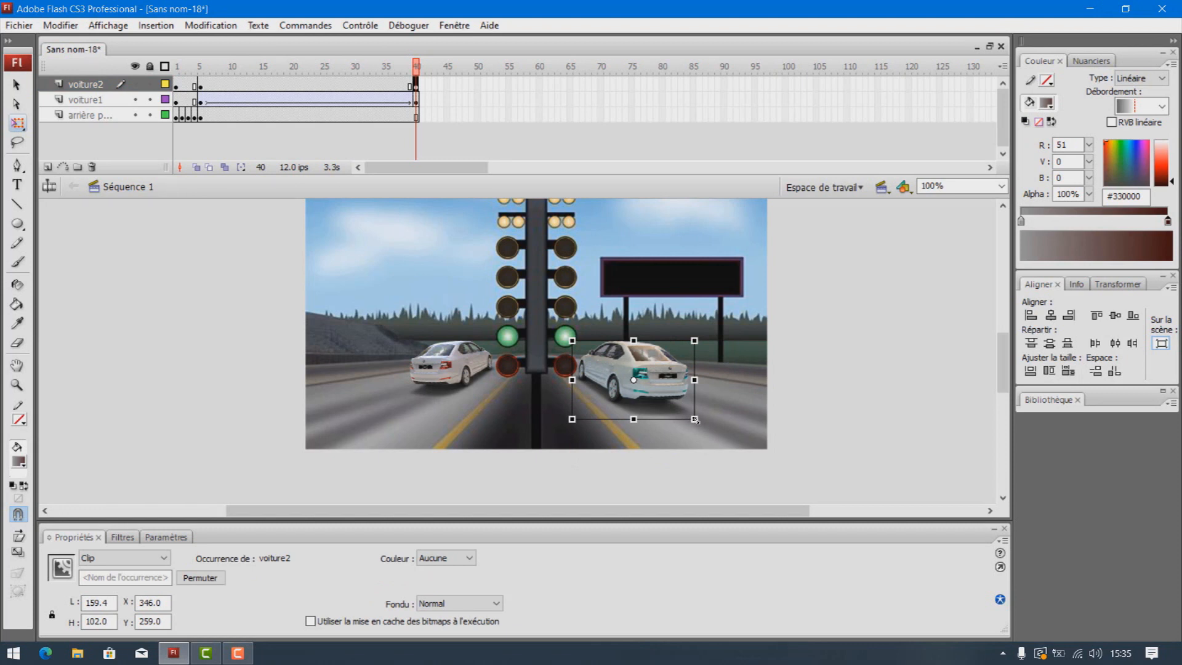
pyautogui.moveTo(695, 420); pyautogui.dragTo(677, 408)
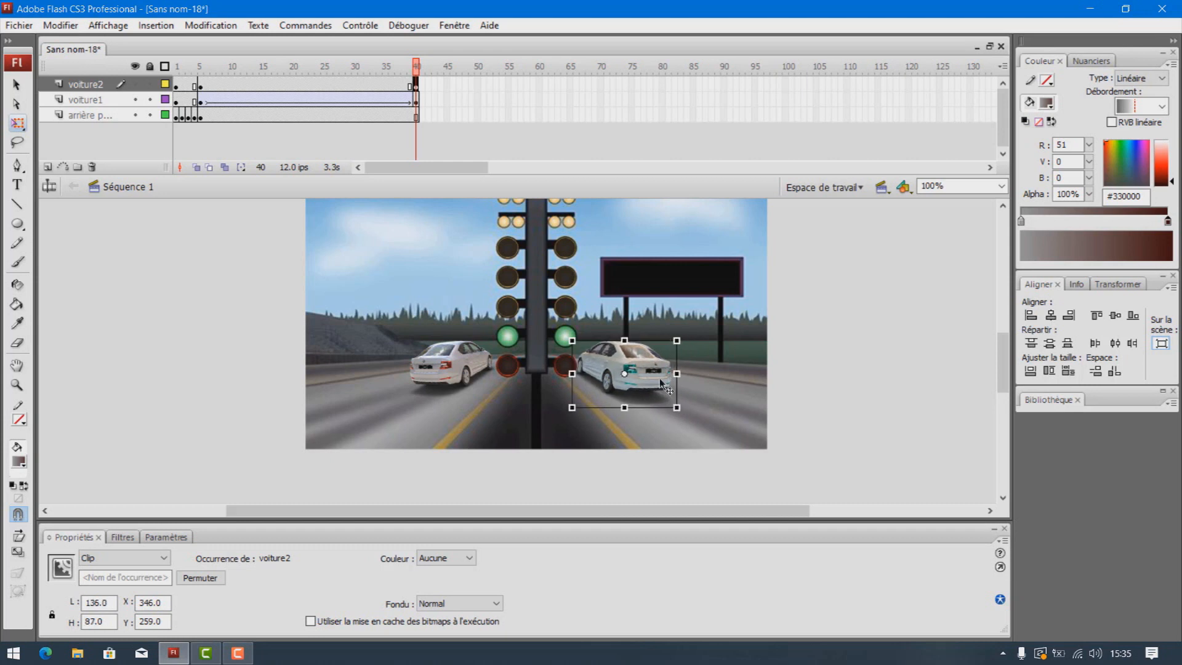
pyautogui.moveTo(676, 409); pyautogui.dragTo(672, 404)
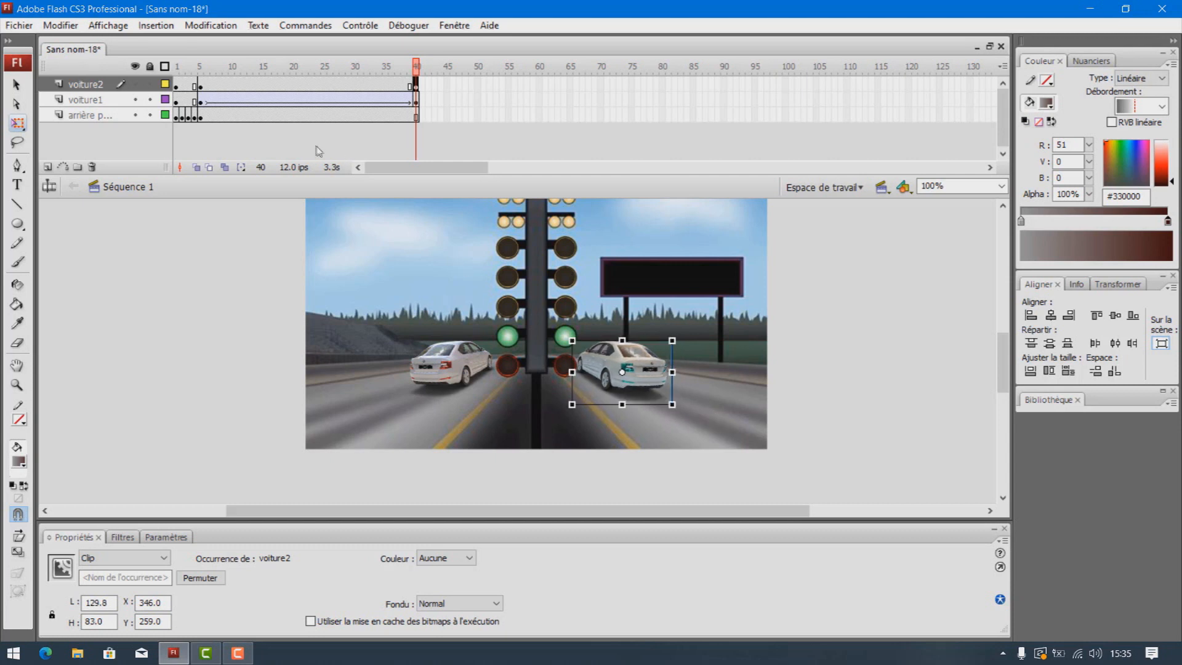
# - Create a motion tween between frames 5 and 40 of the voiture2 layer and preview the movie
pyautogui.click(303, 86)
pyautogui.rightClick(301, 86)
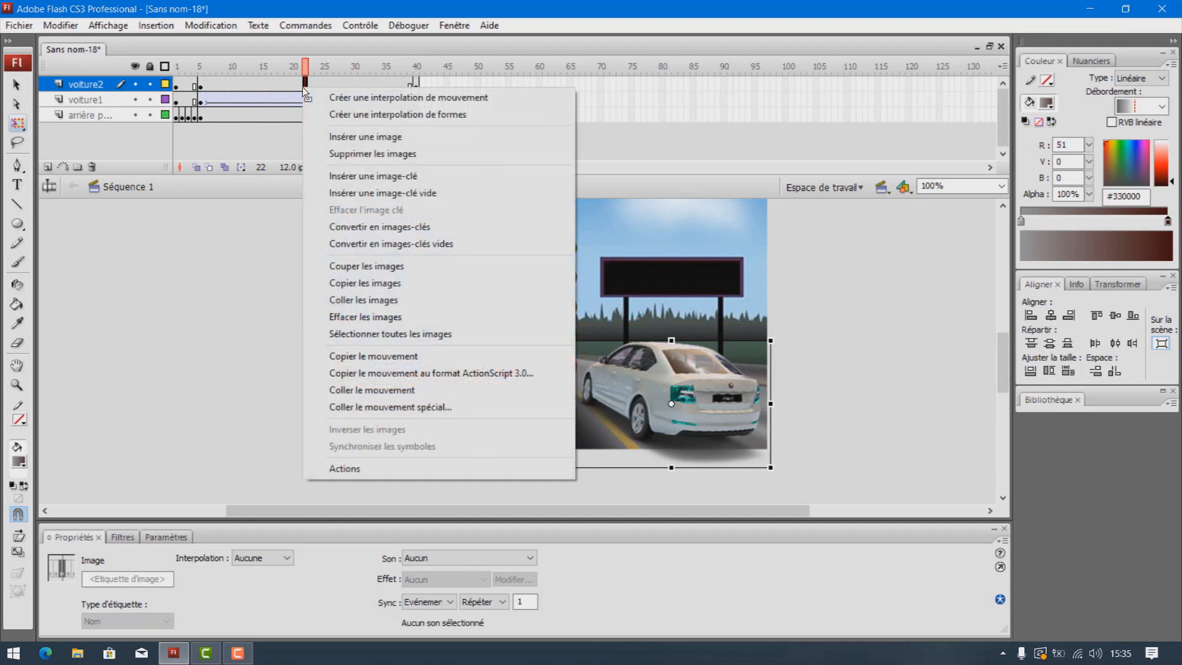
pyautogui.click(372, 103)
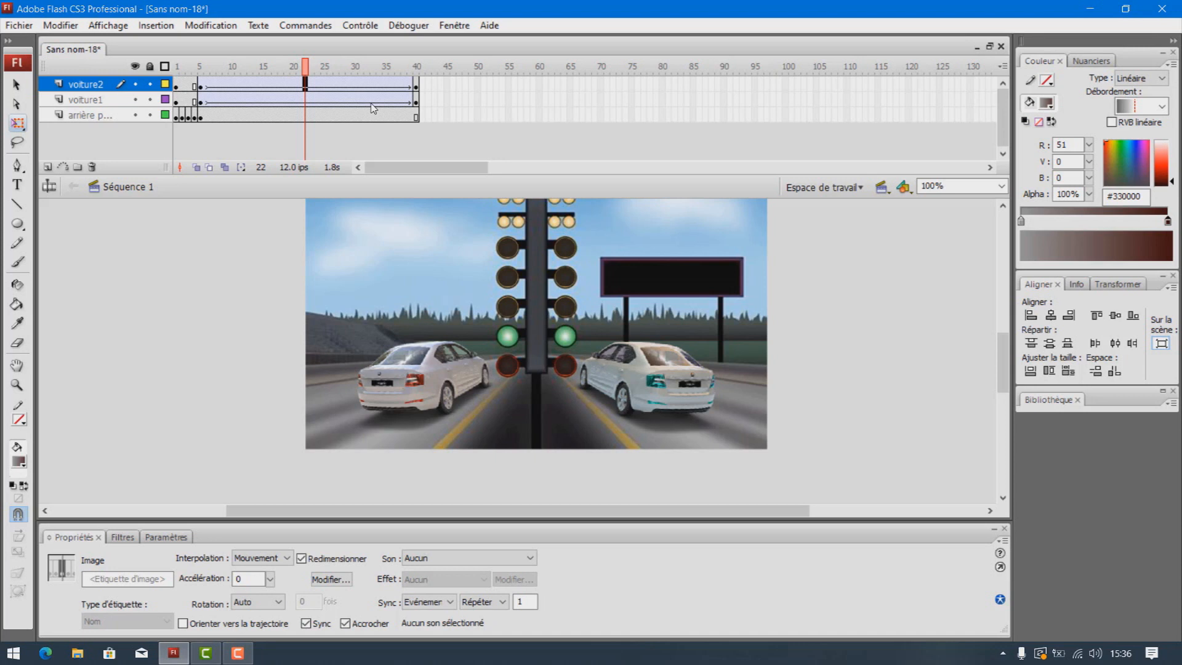
pyautogui.hotkey('ctrl', 'Return')
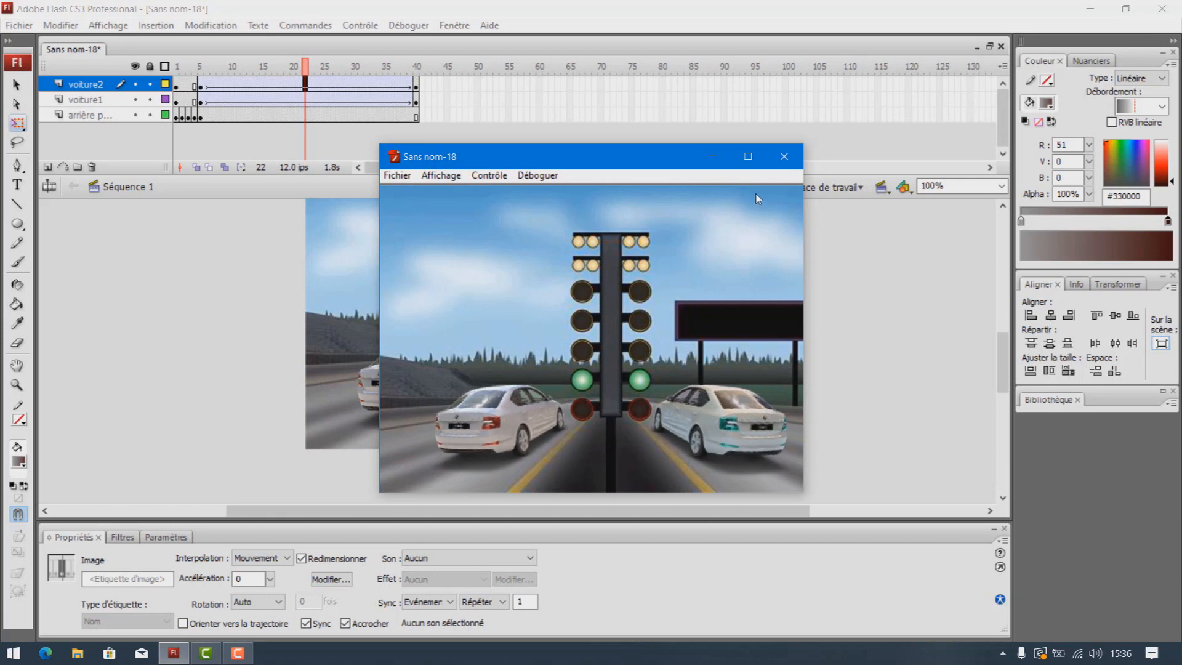
pyautogui.click(784, 156)
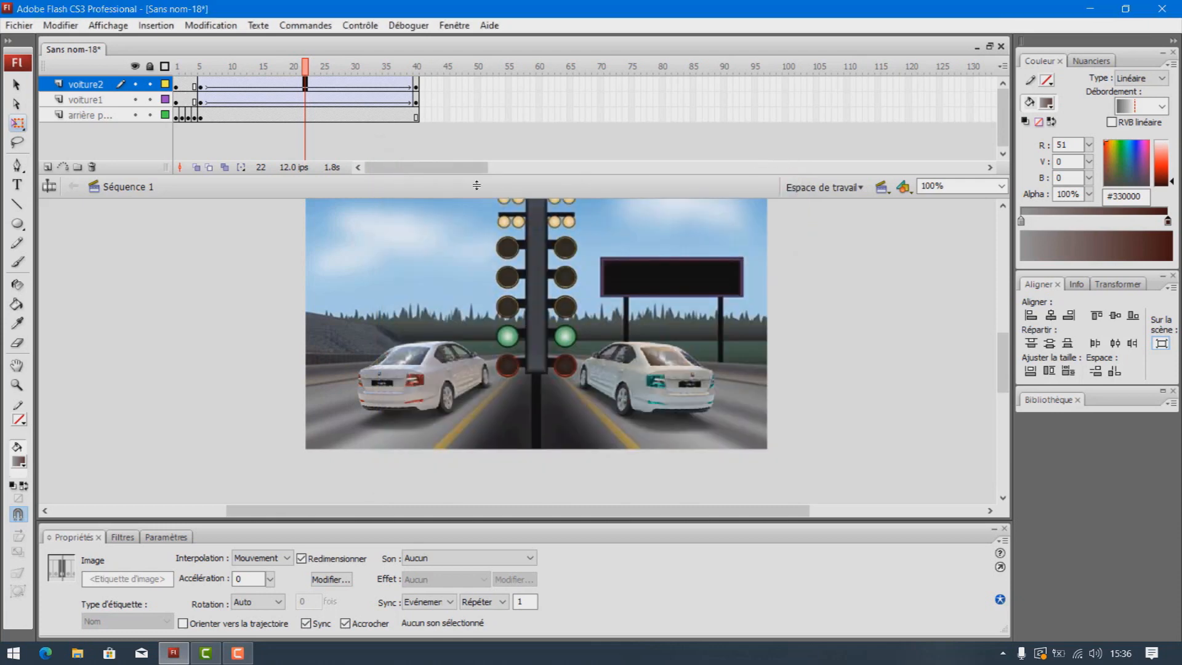
# - Set the document's frame rate to 24 frames per second and preview the movie again
pyautogui.doubleClick(303, 170)
pyautogui.click(558, 392)
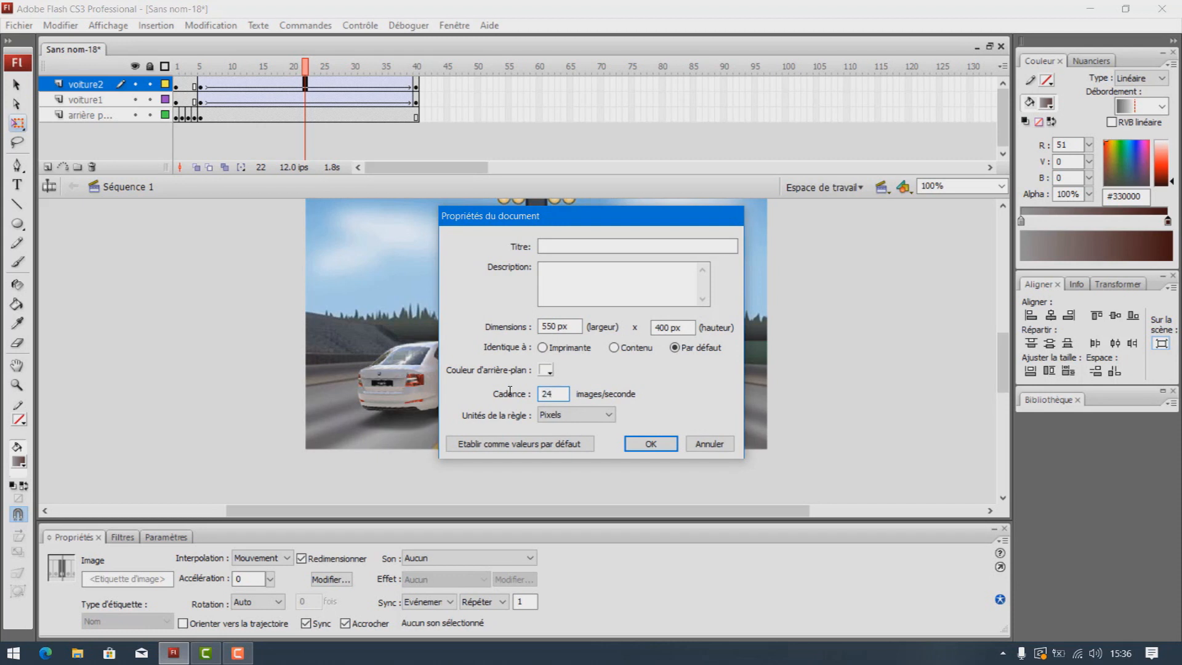
pyautogui.click(651, 444)
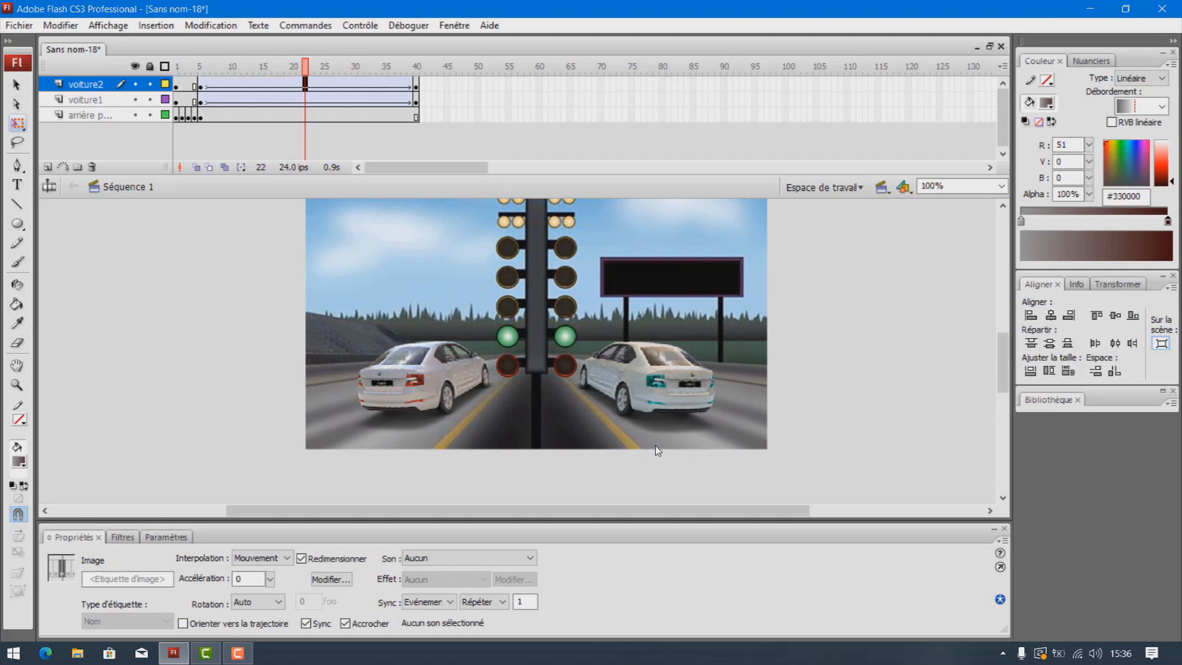
pyautogui.hotkey('ctrl', 'Return')
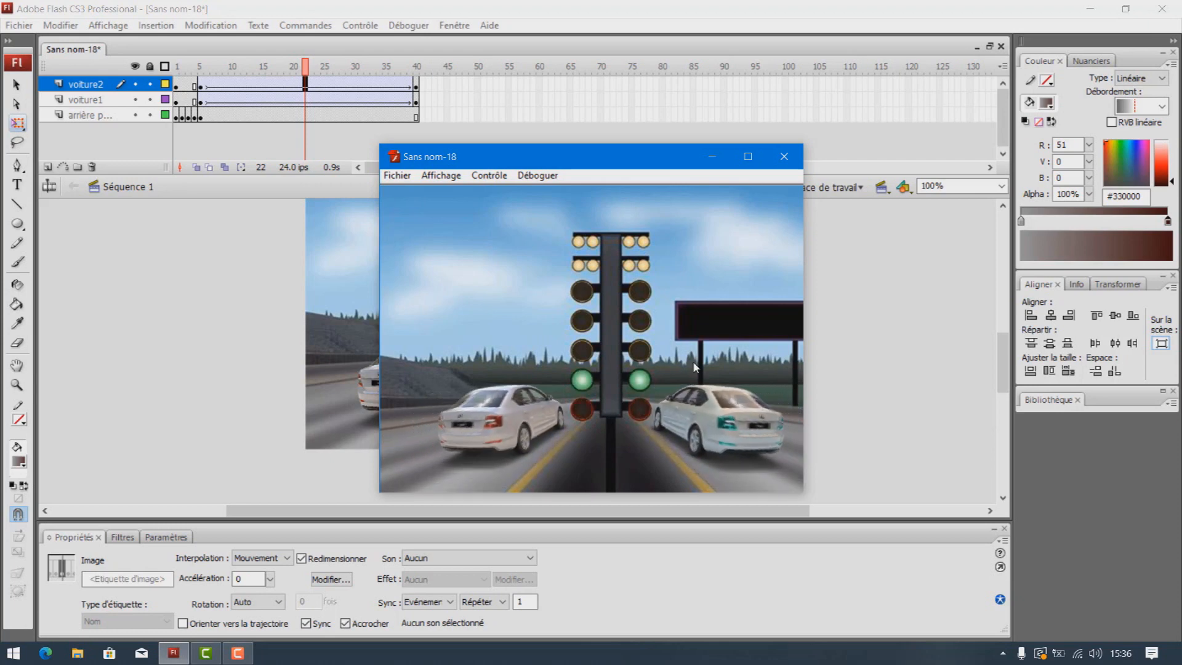
# - Close the preview window of the two-car movie
pyautogui.click(785, 159)
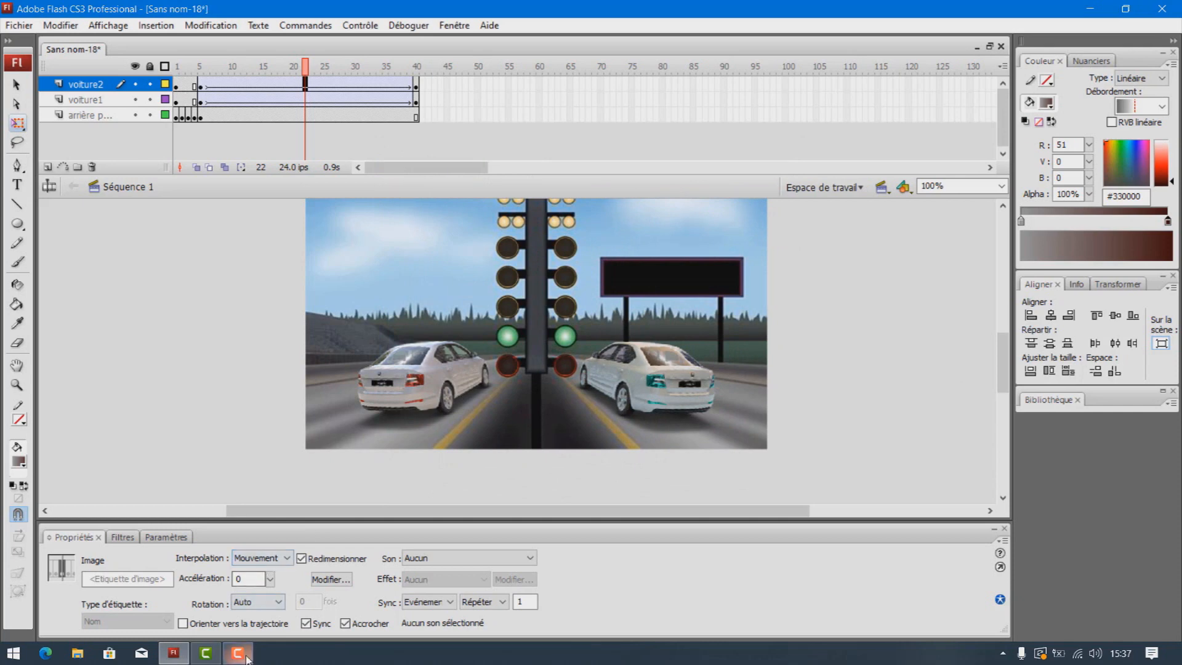
pyautogui.click(242, 654)
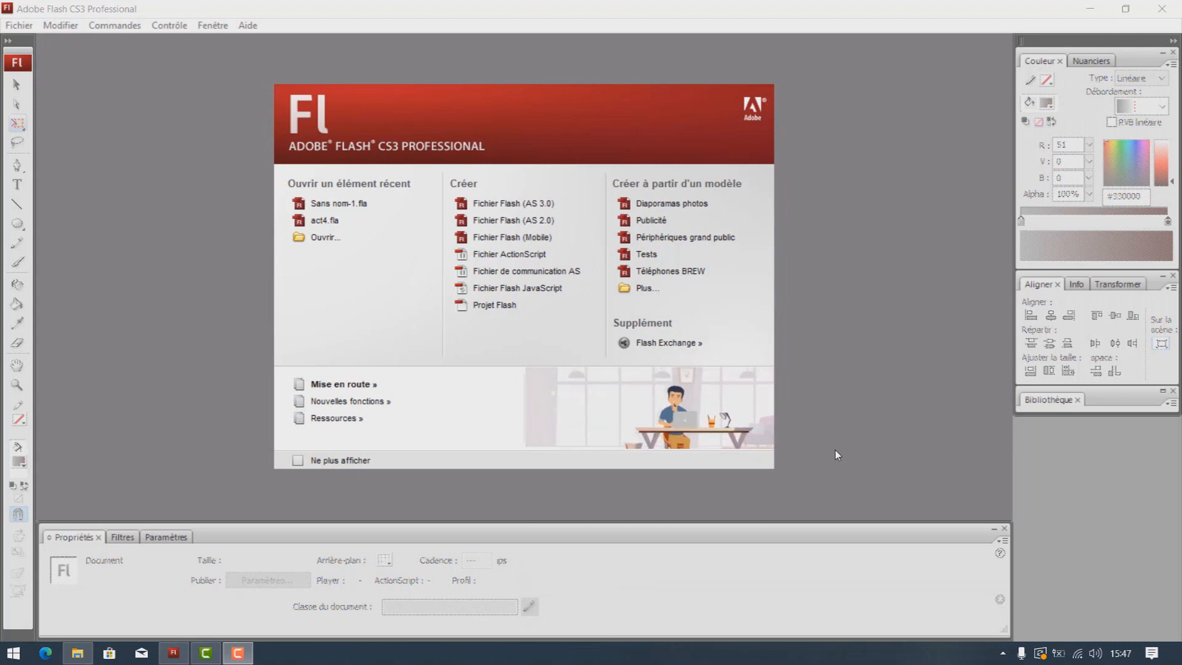
# - Create a new ActionScript 2.0 Flash file and set the document's width to 1000 px
pyautogui.click(514, 221)
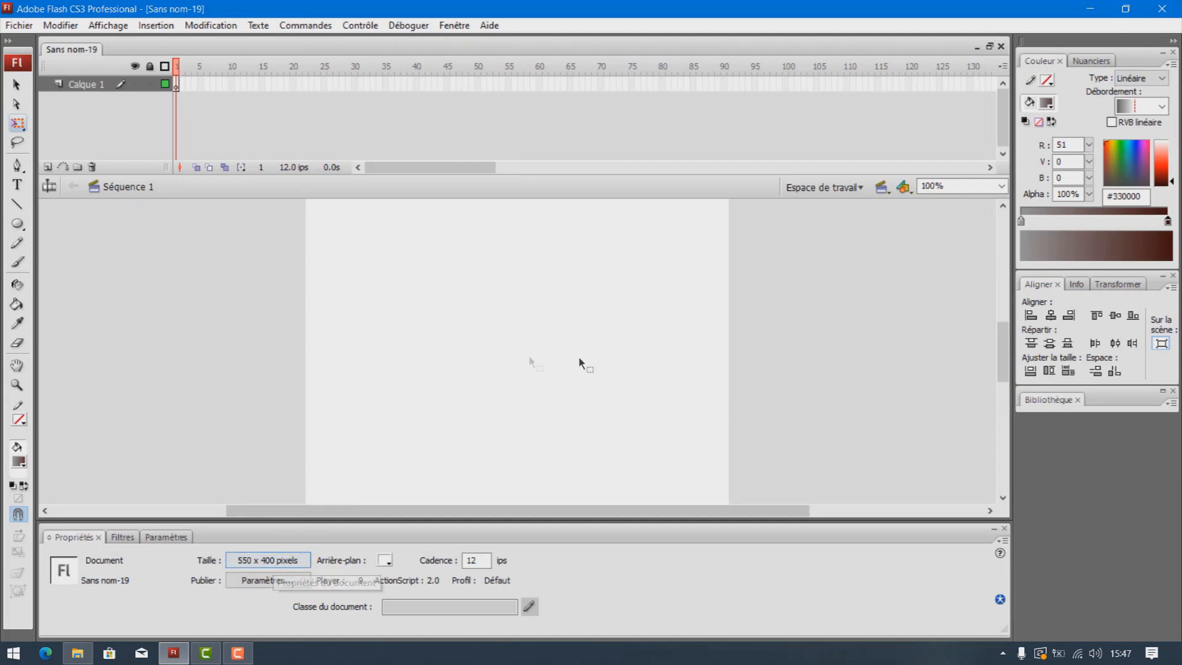
pyautogui.click(268, 561)
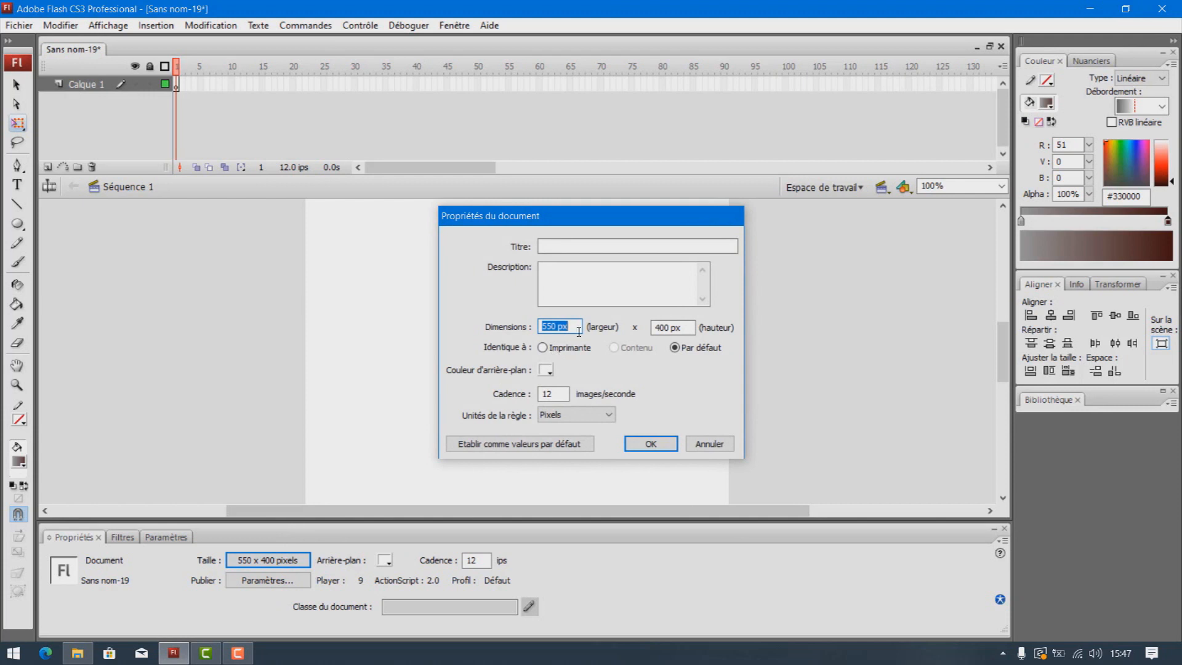
pyautogui.write('1000')
pyautogui.click(651, 443)
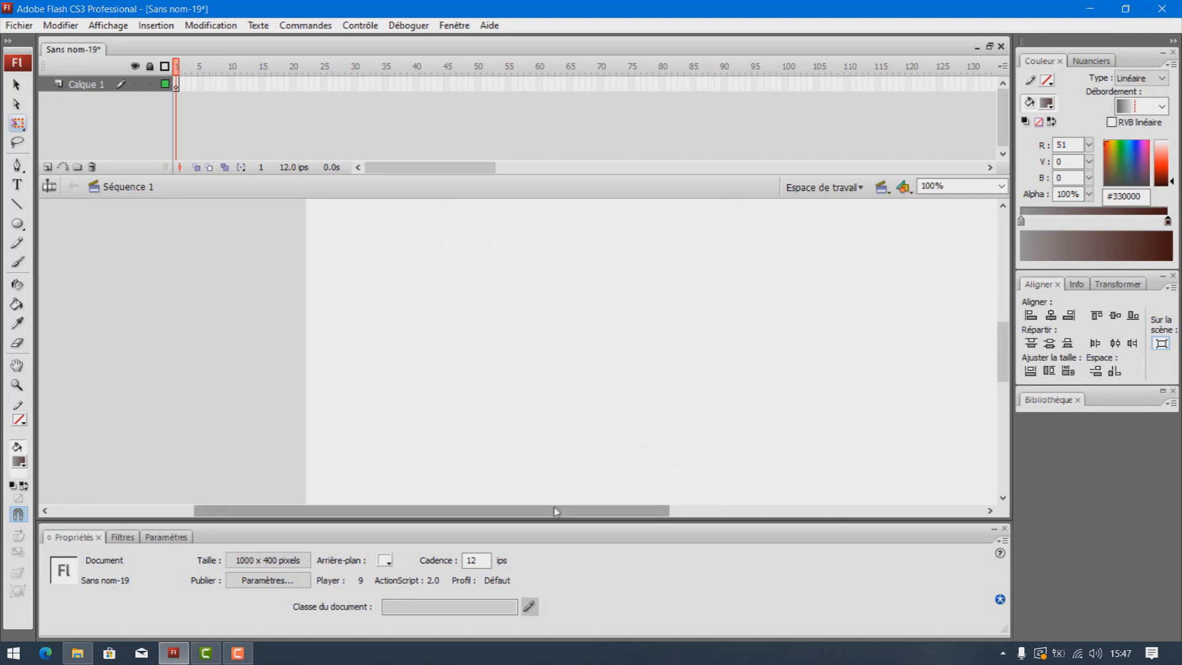
# - Rename the document's only layer as arrière plan
pyautogui.moveTo(551, 508); pyautogui.dragTo(636, 518)
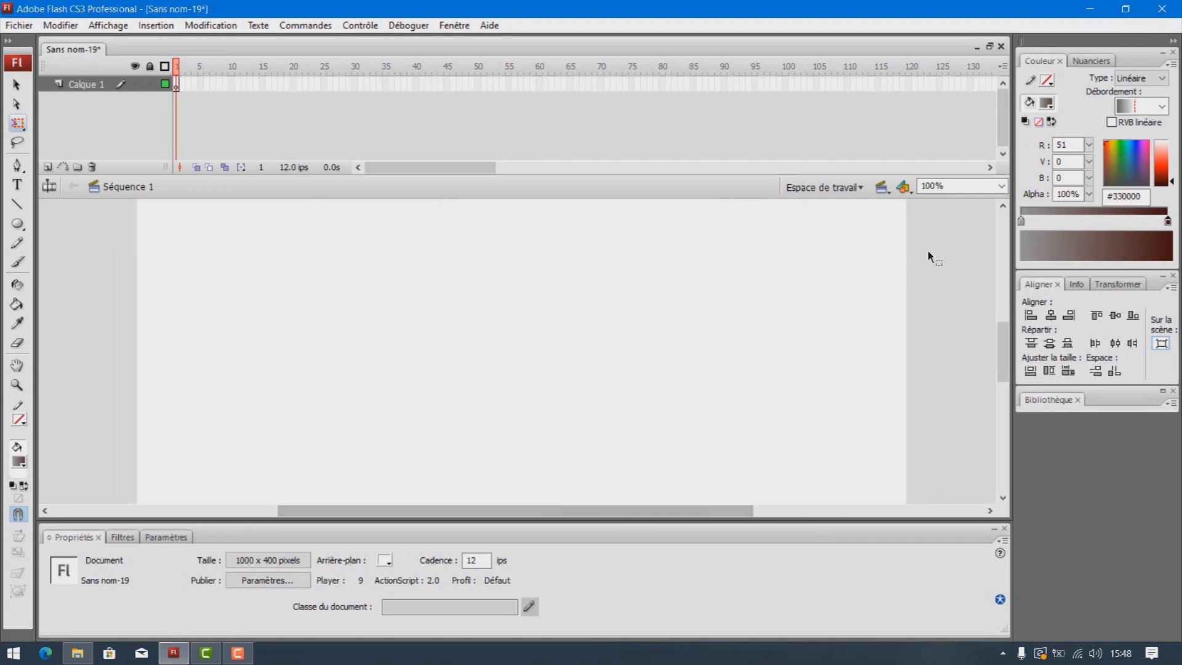
pyautogui.click(1001, 186)
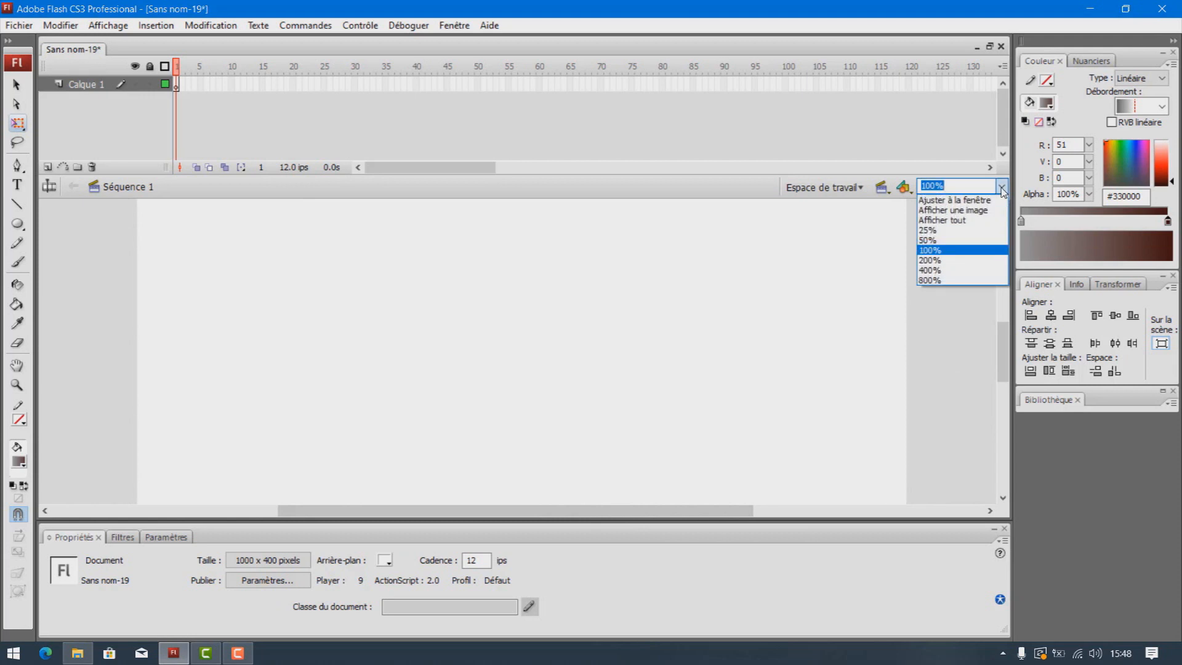
pyautogui.click(945, 240)
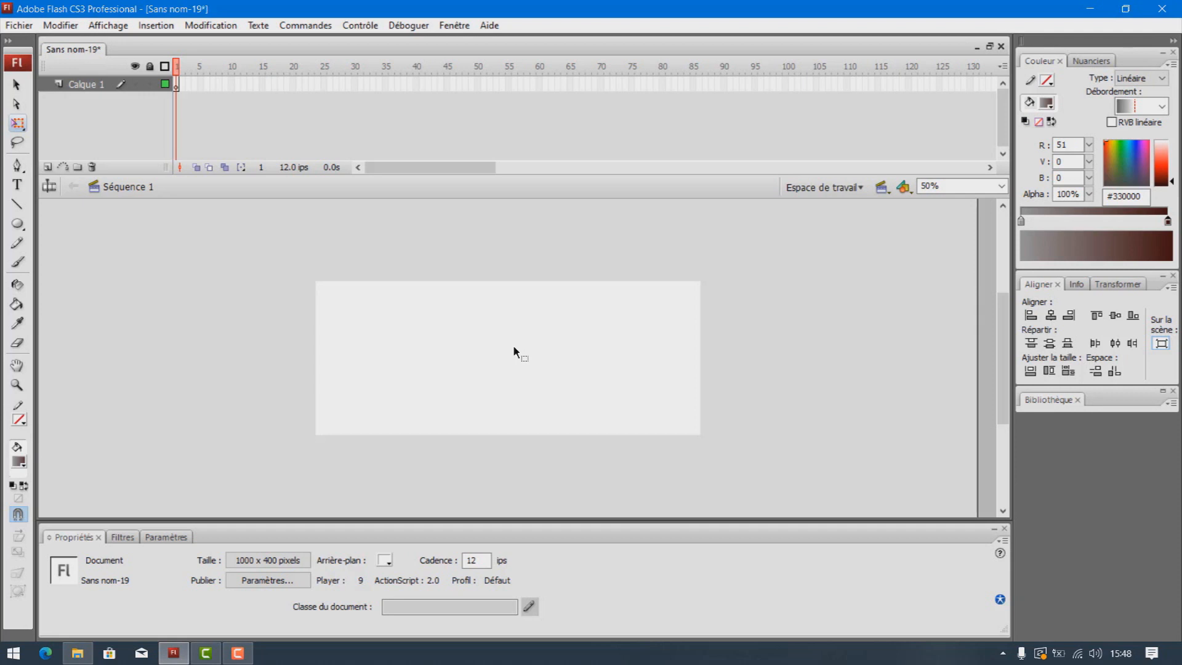
pyautogui.doubleClick(97, 85)
pyautogui.write('a')
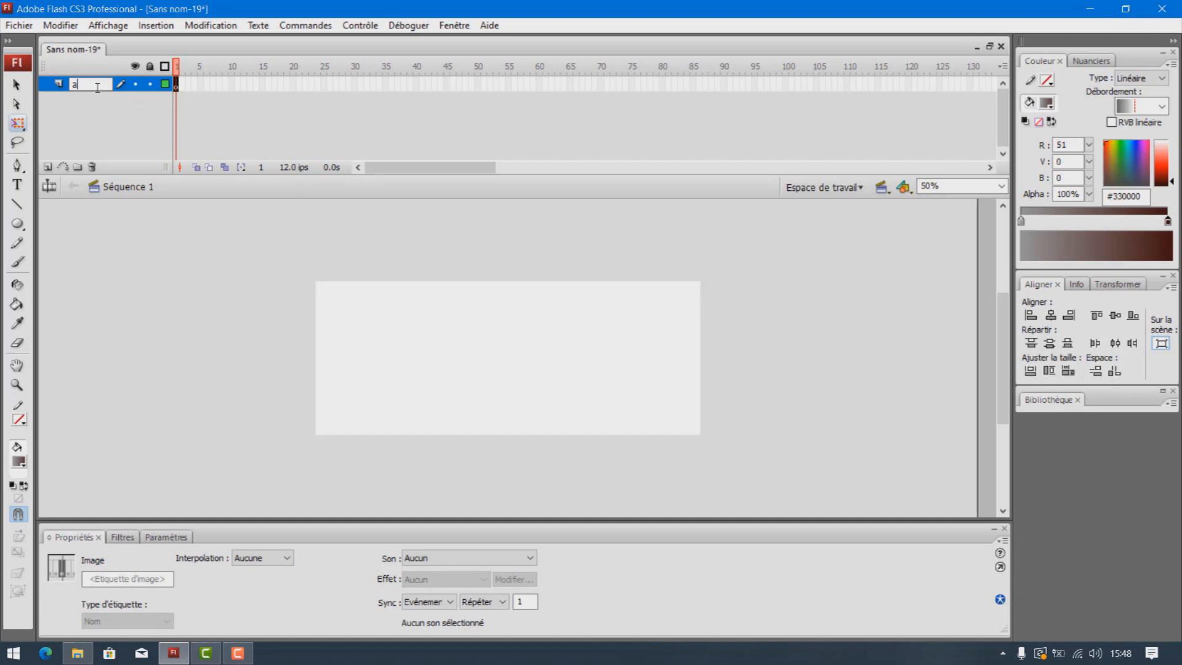
pyautogui.write('nrière plan')
pyautogui.click(114, 129)
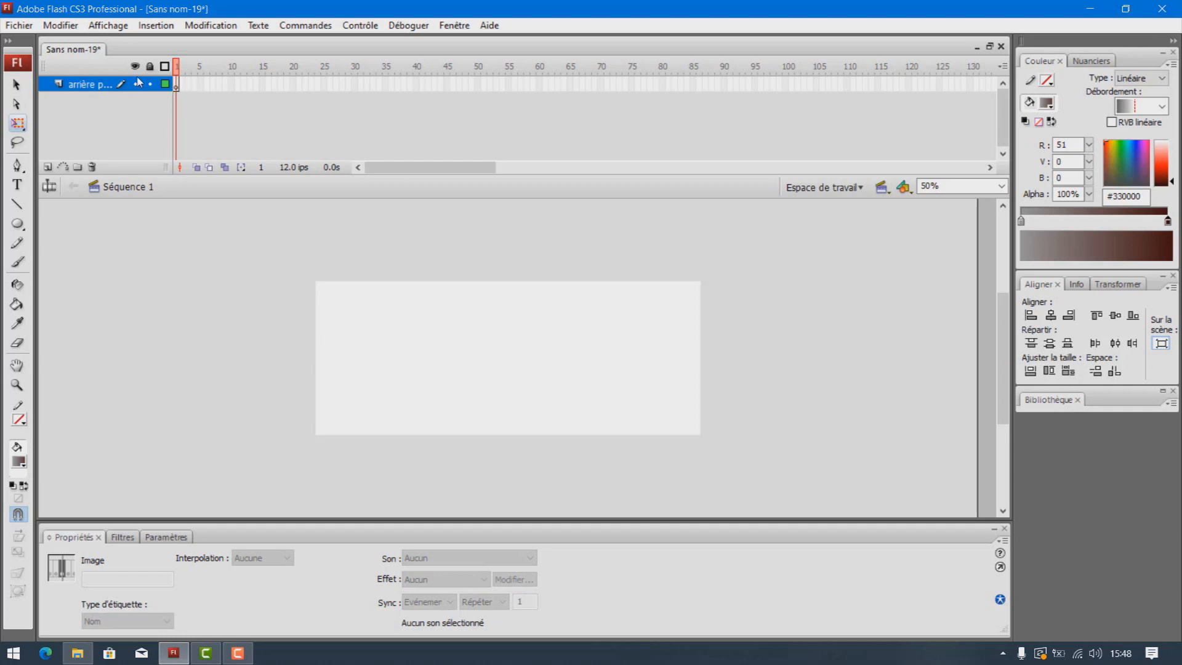
# - Show the library and create a new movie clip symbol named cheval
pyautogui.click(456, 27)
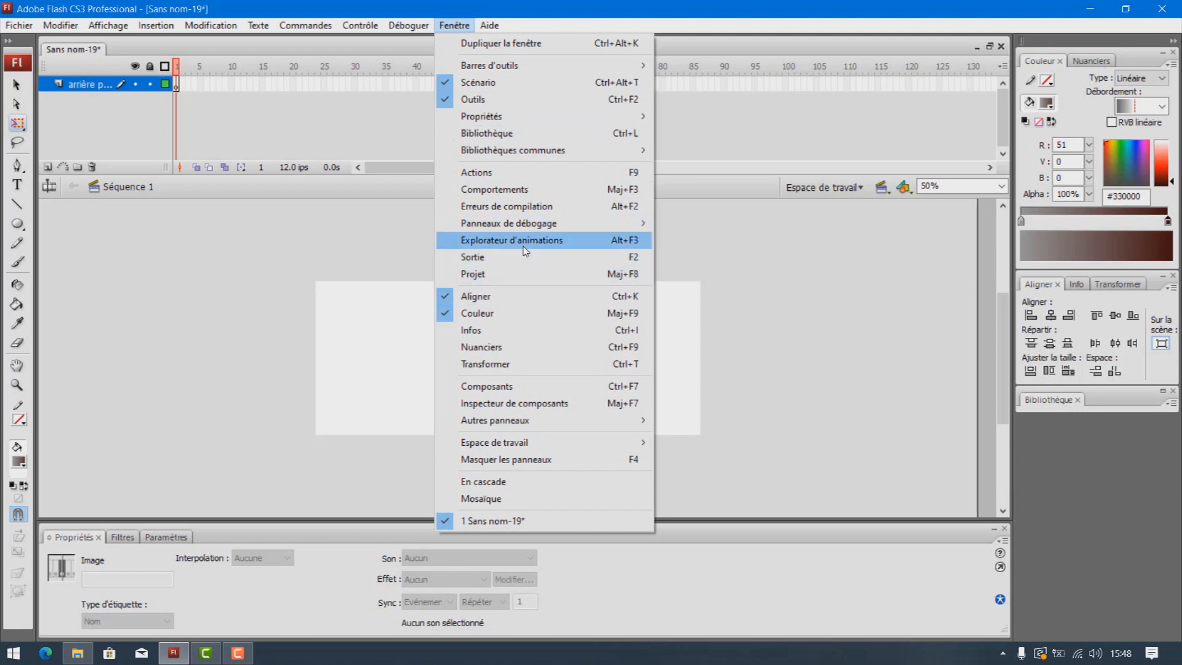
pyautogui.click(504, 136)
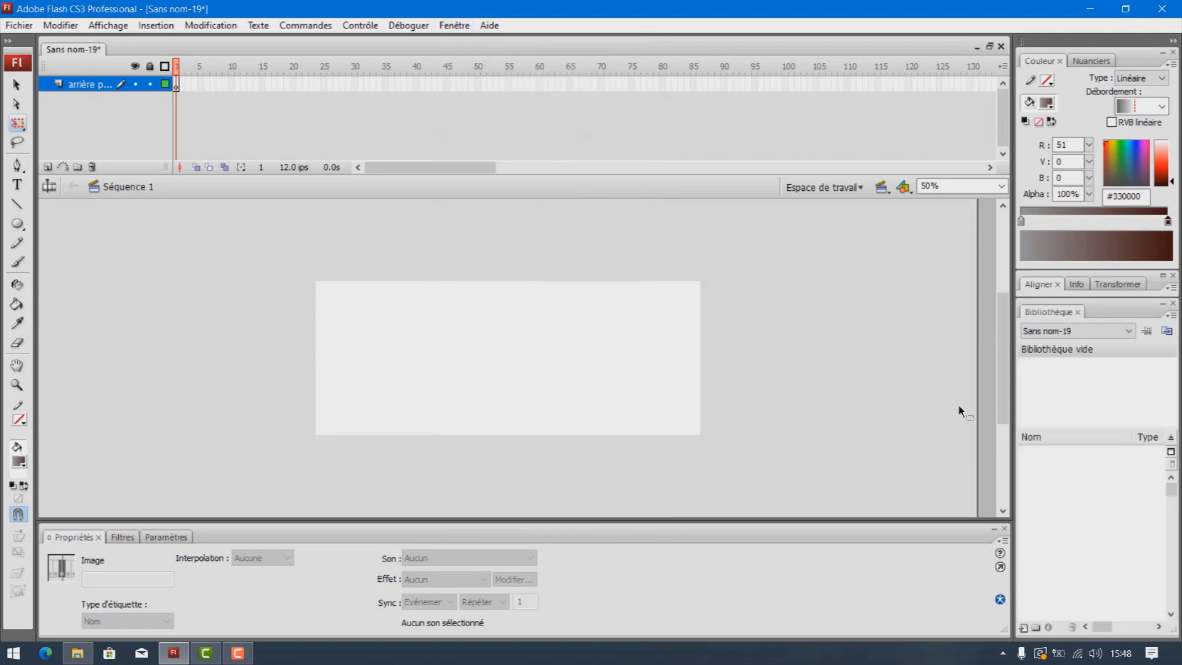
pyautogui.click(1171, 316)
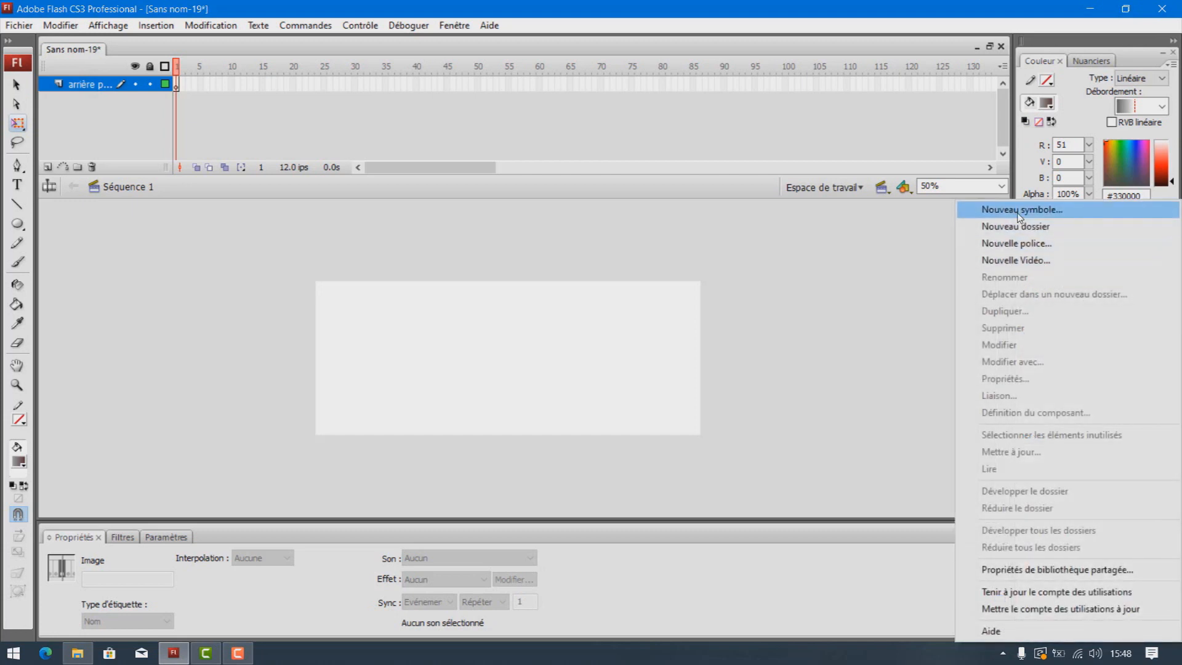
pyautogui.click(1020, 210)
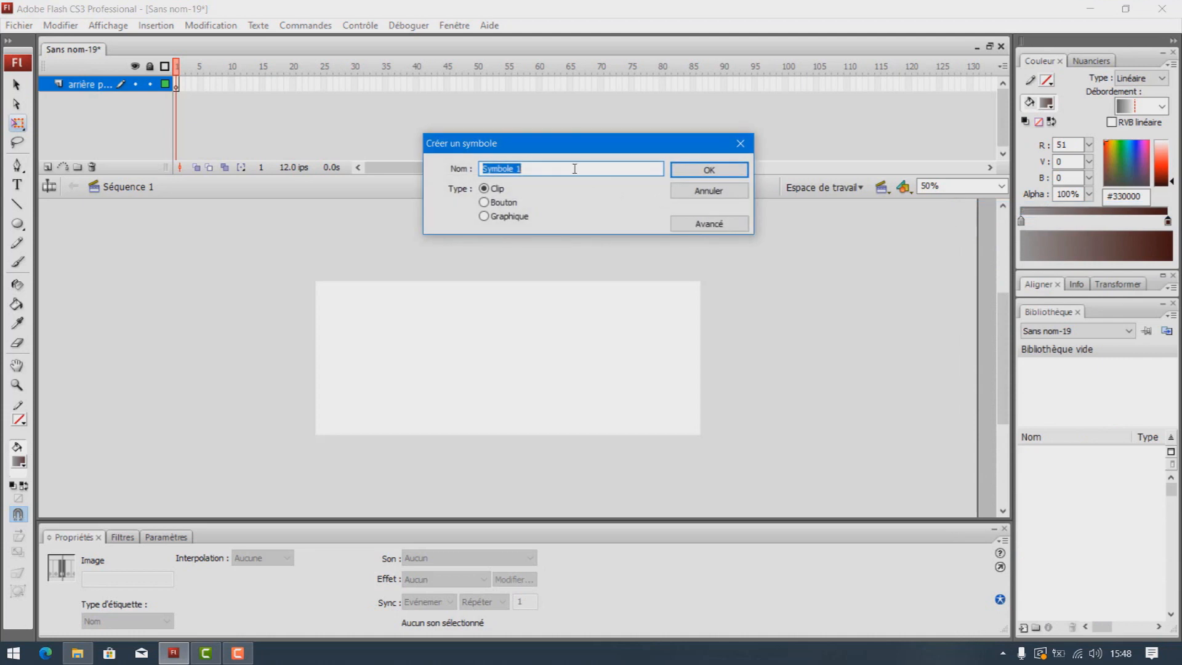
pyautogui.write('cheb')
pyautogui.press('BackSpace')
pyautogui.write('val')
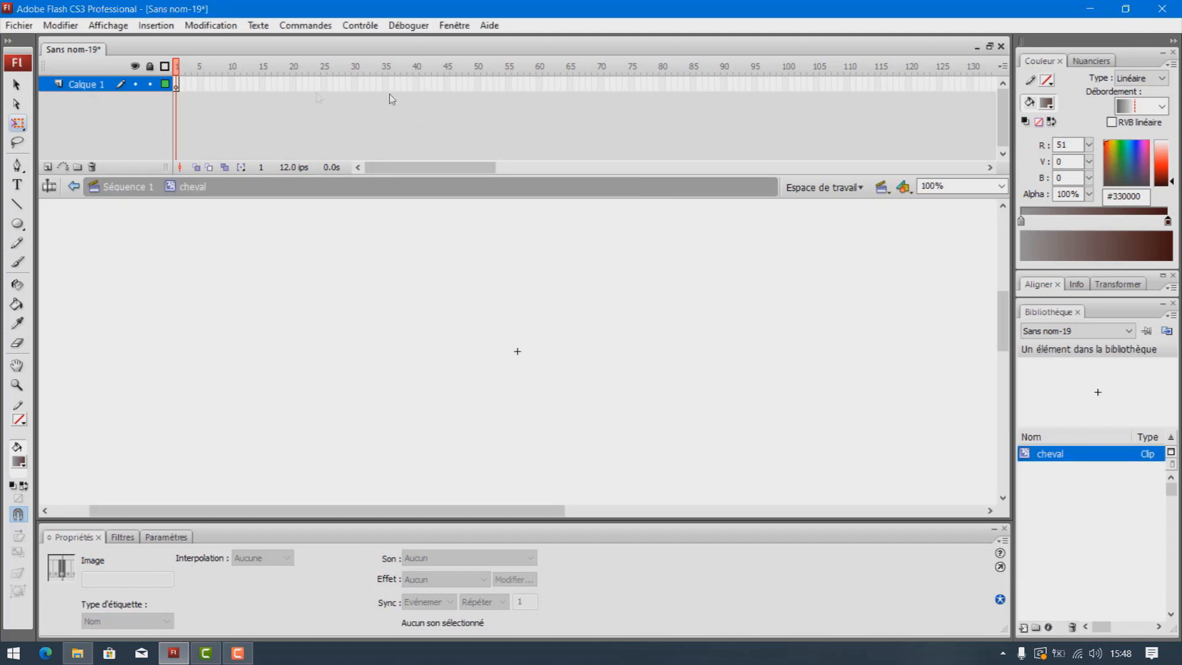
# - Start an import to the stage of the cheval clip and browse to Bureau > Cours 3ASC > exercice3 > ressource > cheveau
pyautogui.click(19, 25)
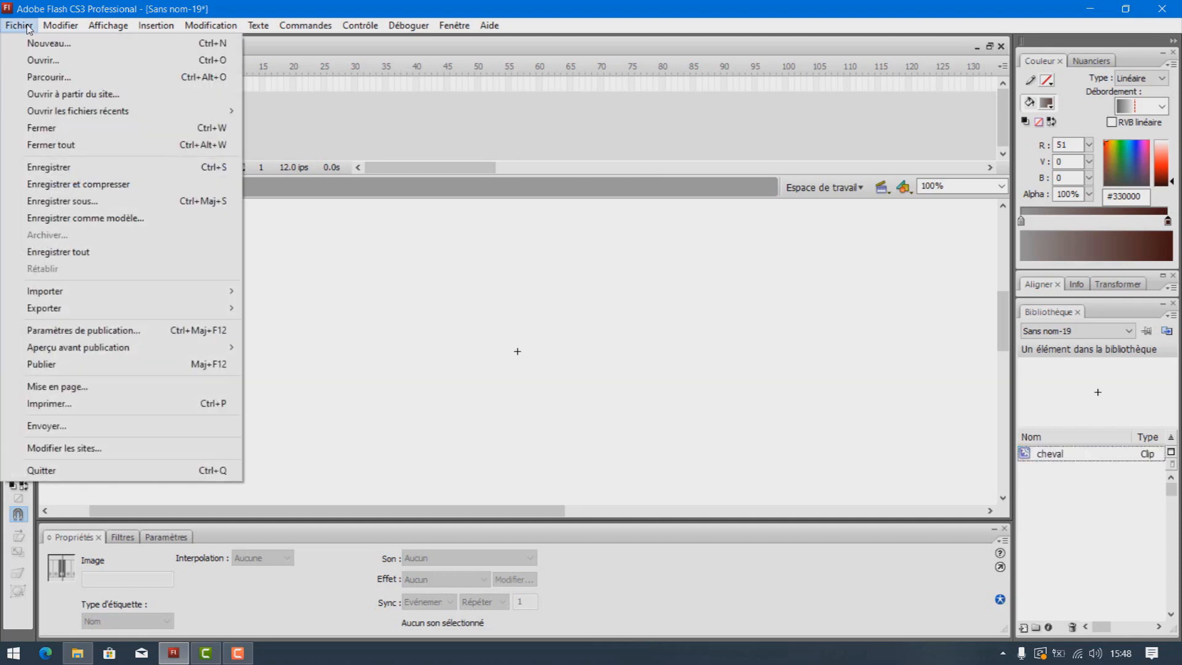
pyautogui.moveTo(97, 290)
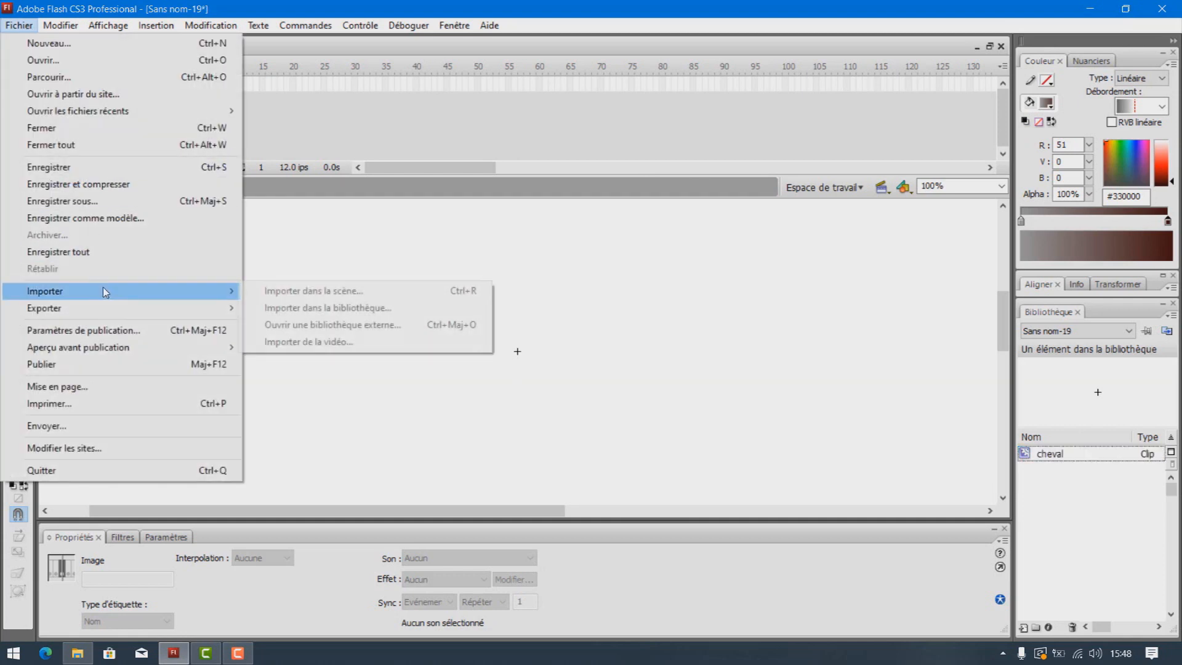
pyautogui.click(361, 297)
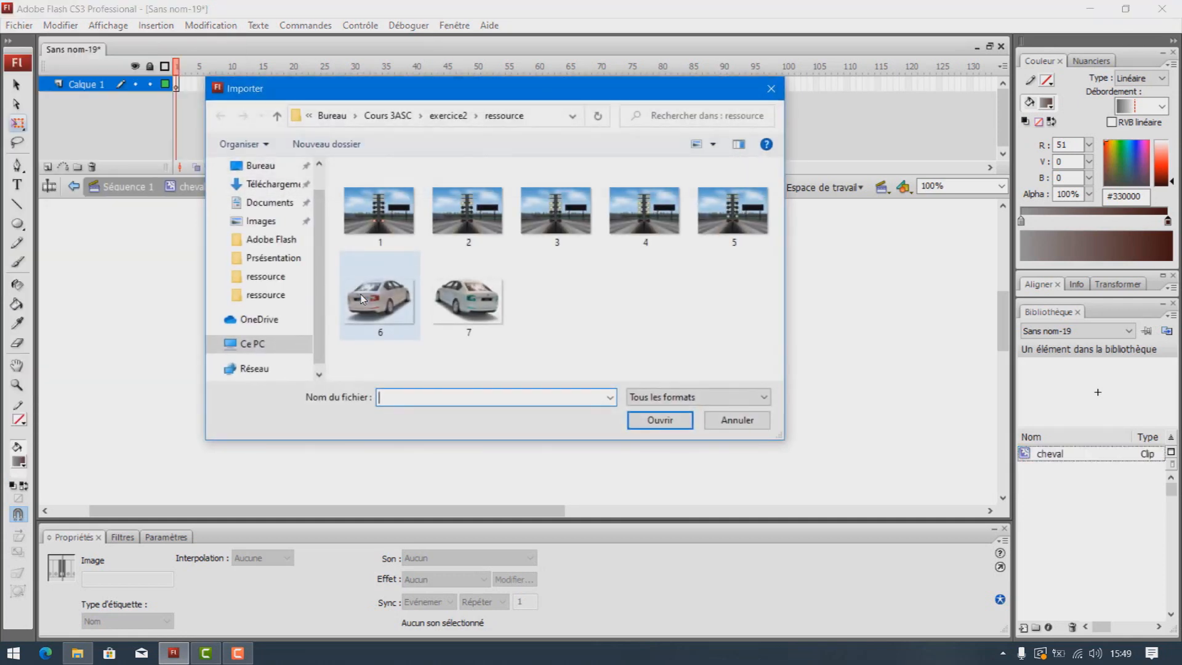
pyautogui.click(267, 167)
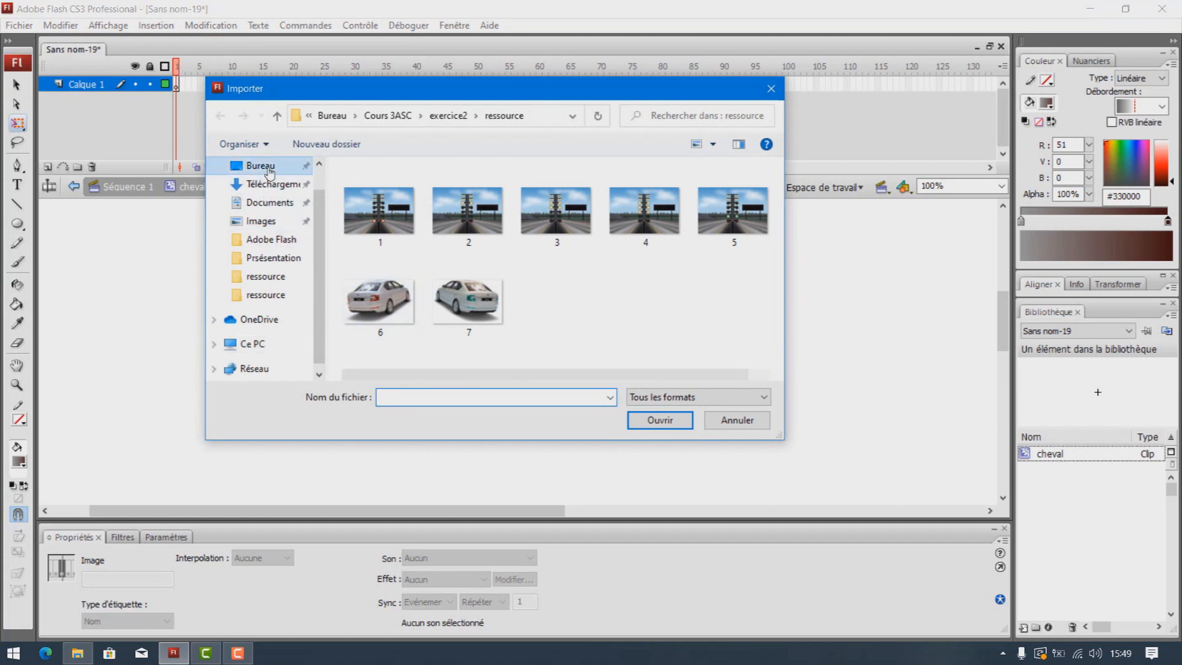
pyautogui.doubleClick(391, 287)
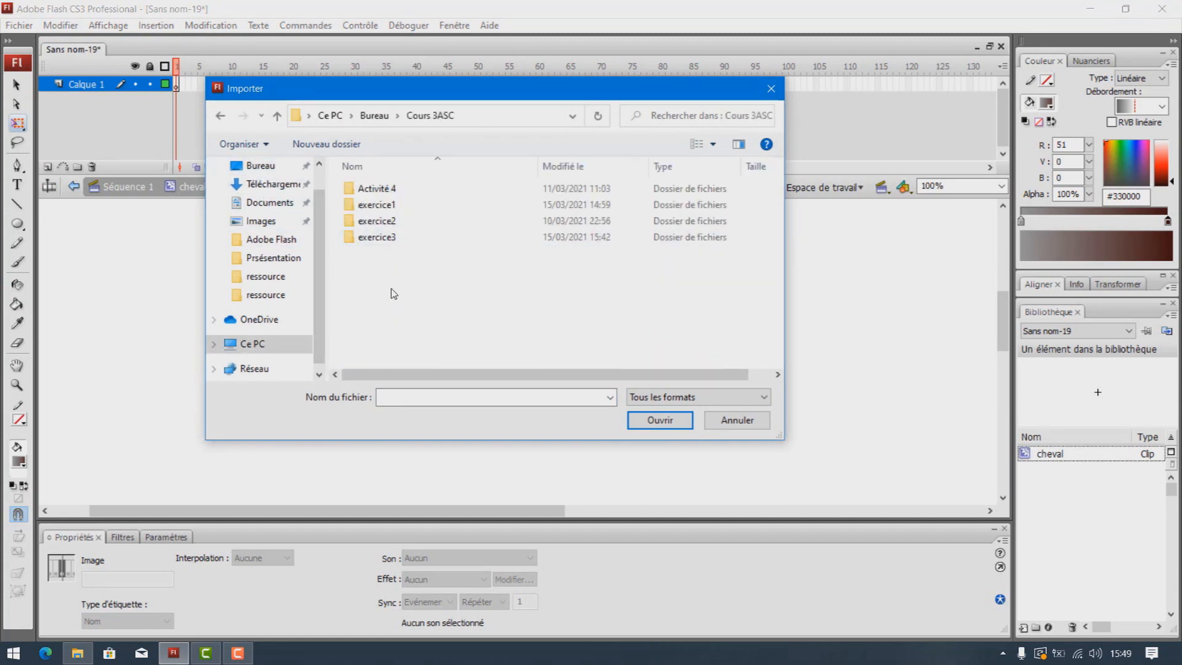
pyautogui.doubleClick(385, 238)
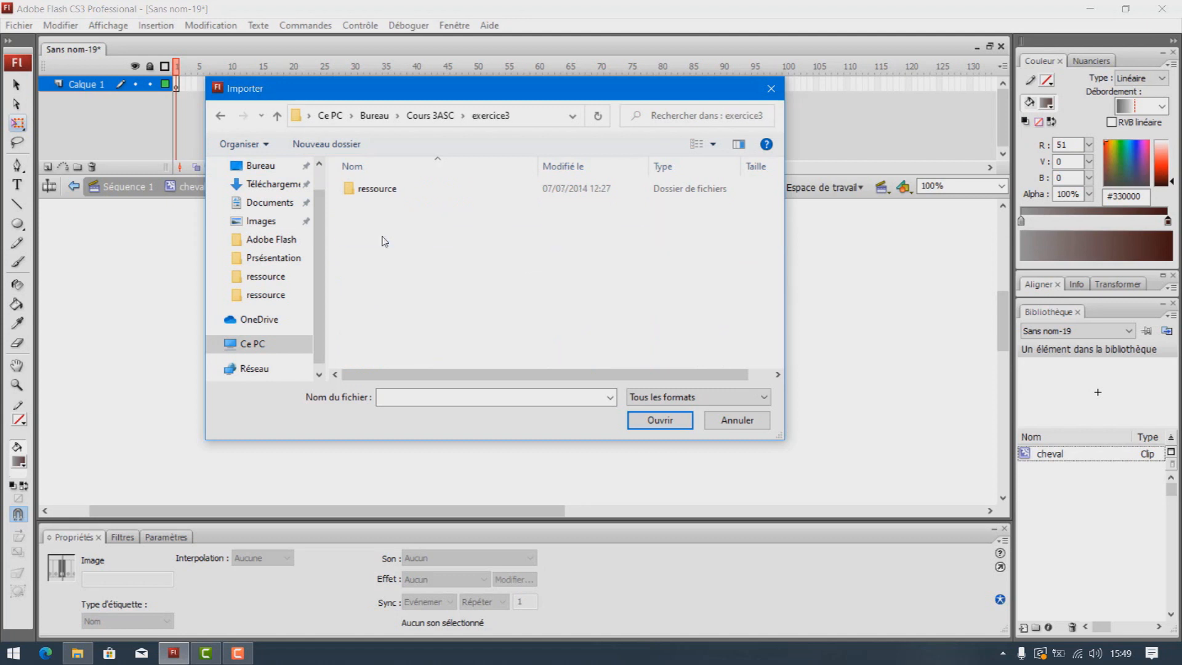
pyautogui.doubleClick(376, 189)
pyautogui.doubleClick(378, 205)
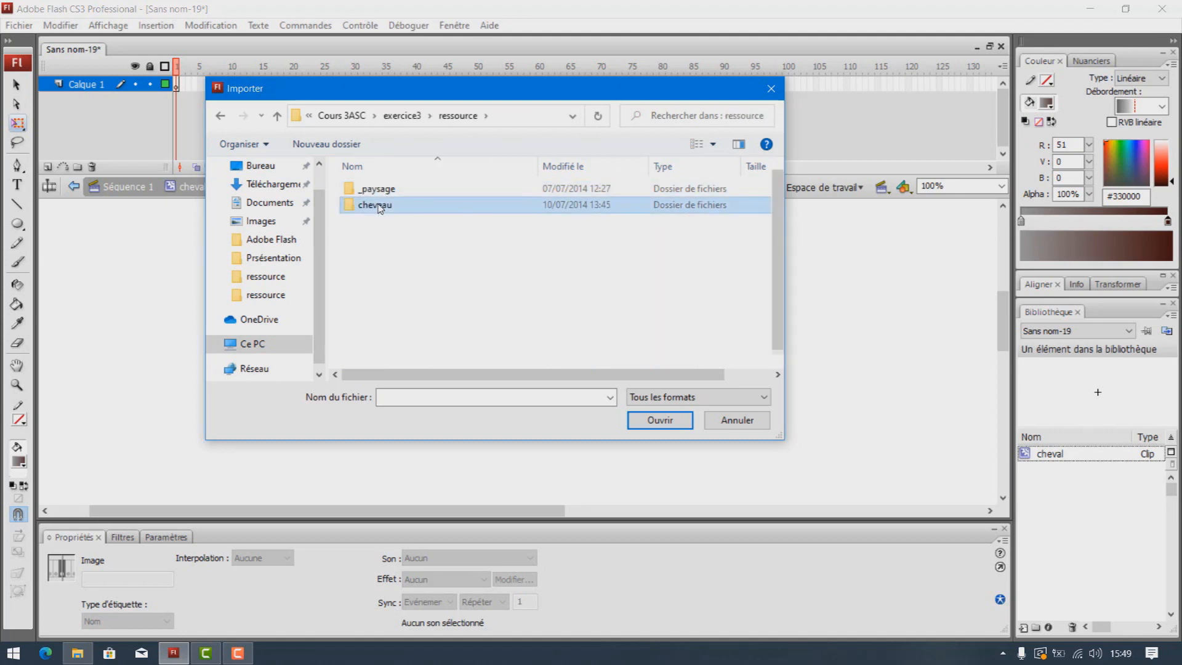
# - Import Muybridge001 into the cheval clip together with all images of its sequence
pyautogui.click(387, 213)
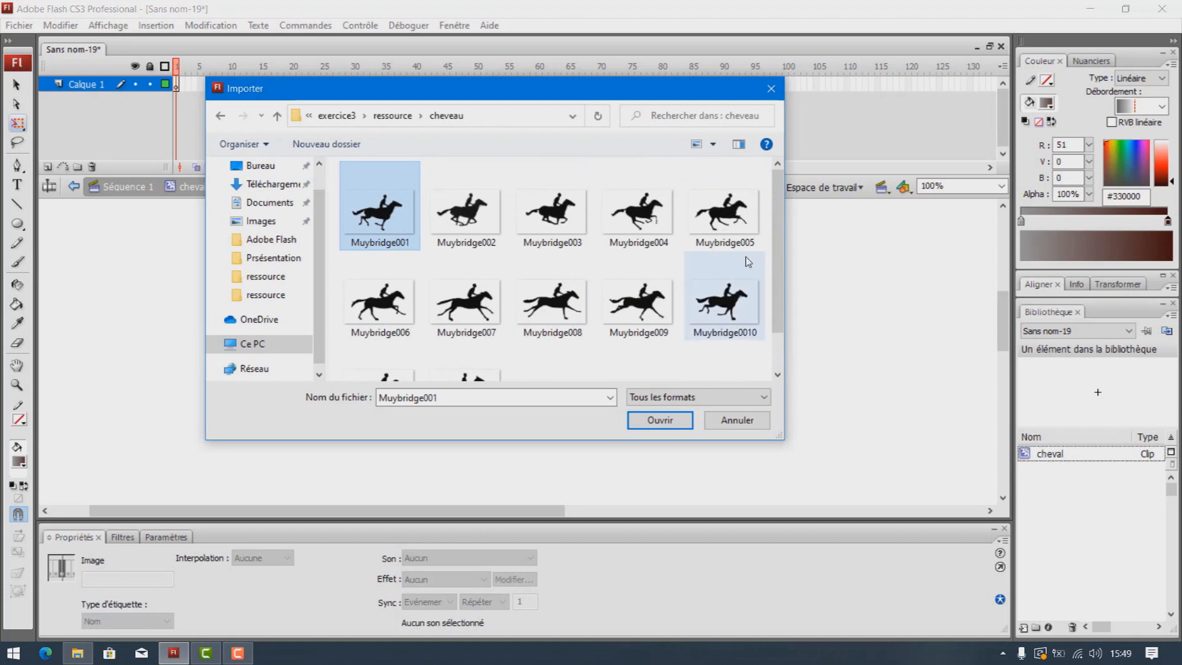
pyautogui.scroll(-2, 780, 283)
pyautogui.scroll(2, 781, 290)
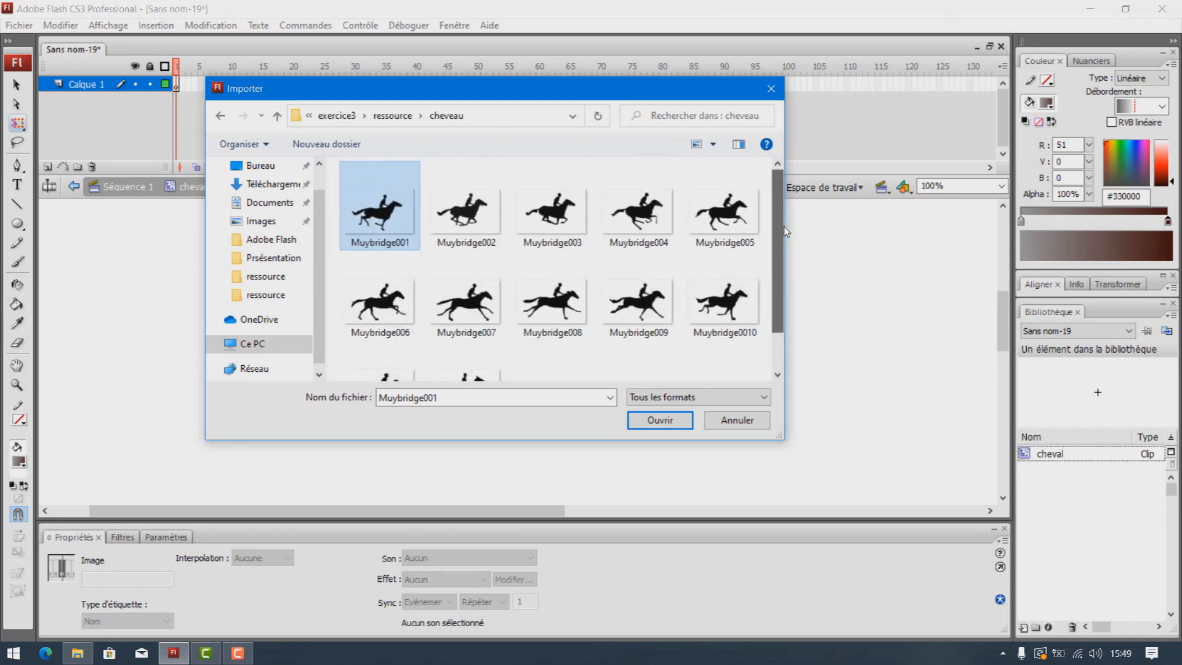
pyautogui.doubleClick(384, 211)
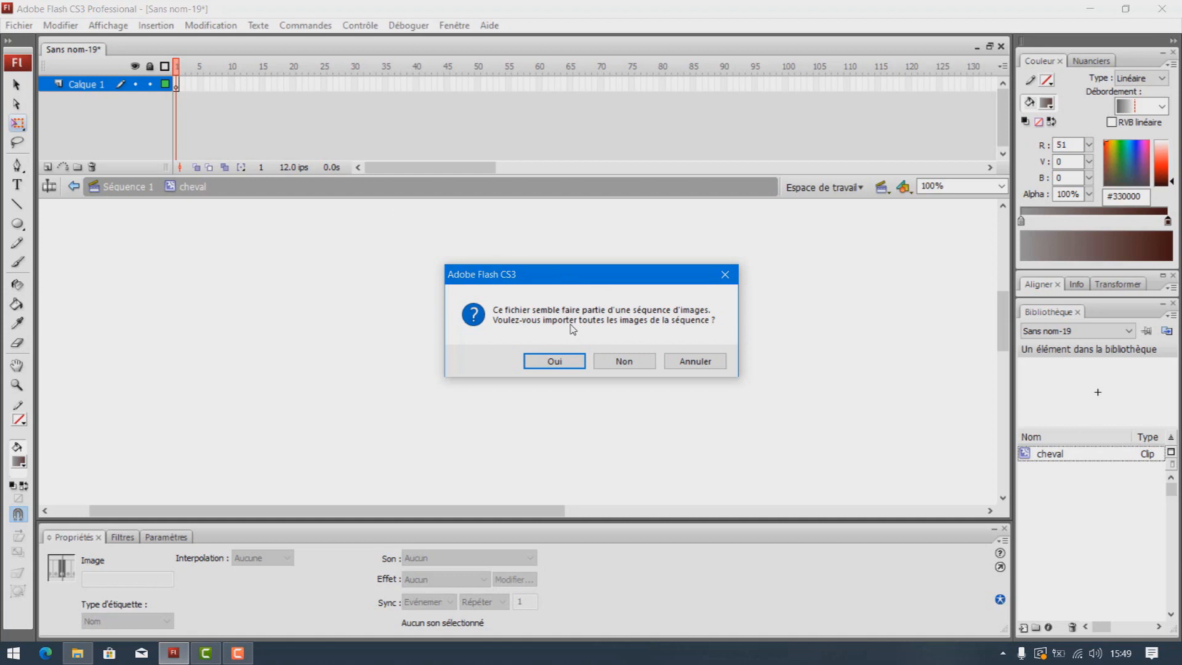
pyautogui.click(554, 361)
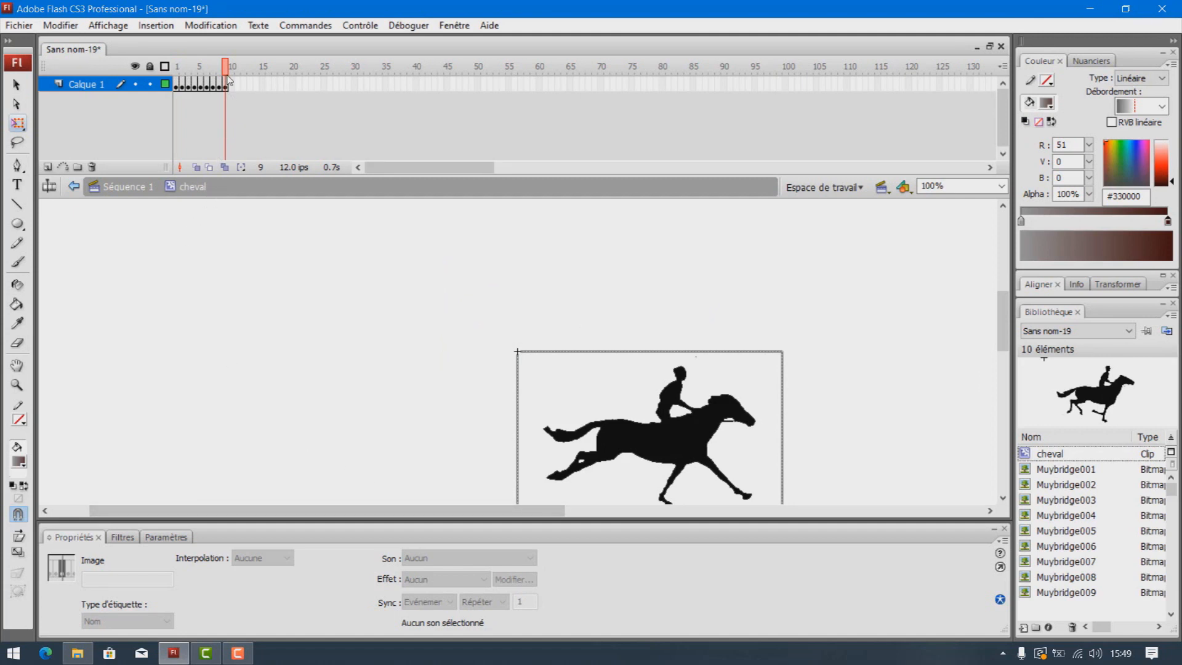
# - Play the cheval clip's timeline from frame 1 and return the playhead to frame 1
pyautogui.moveTo(226, 74); pyautogui.dragTo(176, 67)
pyautogui.press('Return')
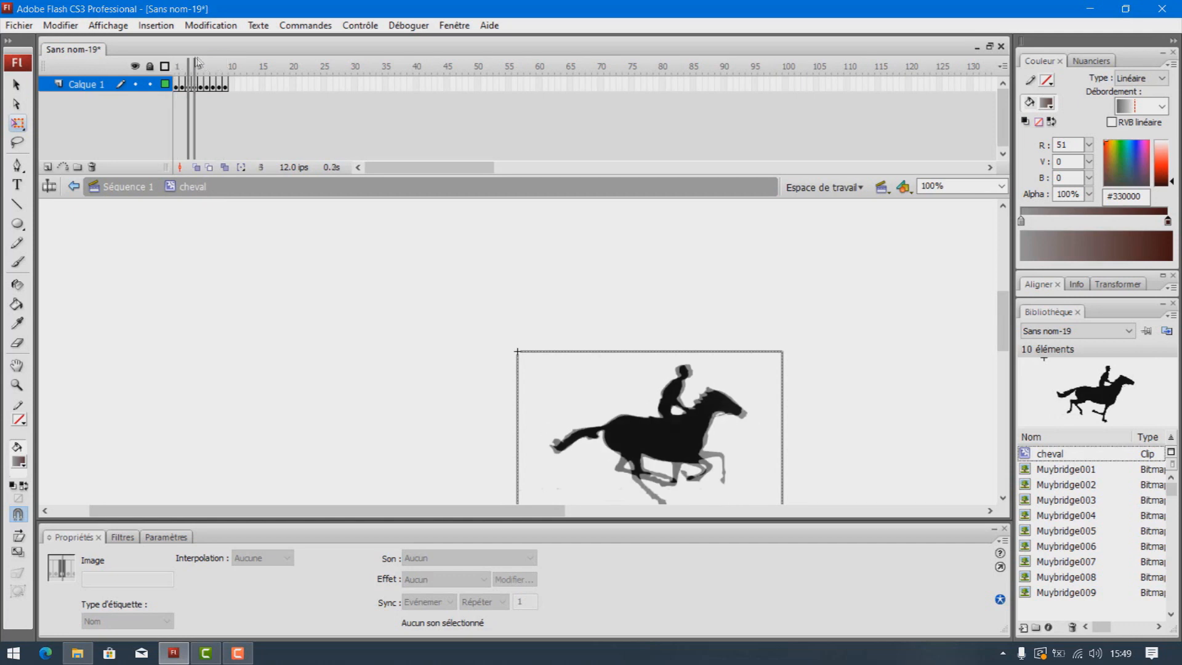
pyautogui.click(176, 66)
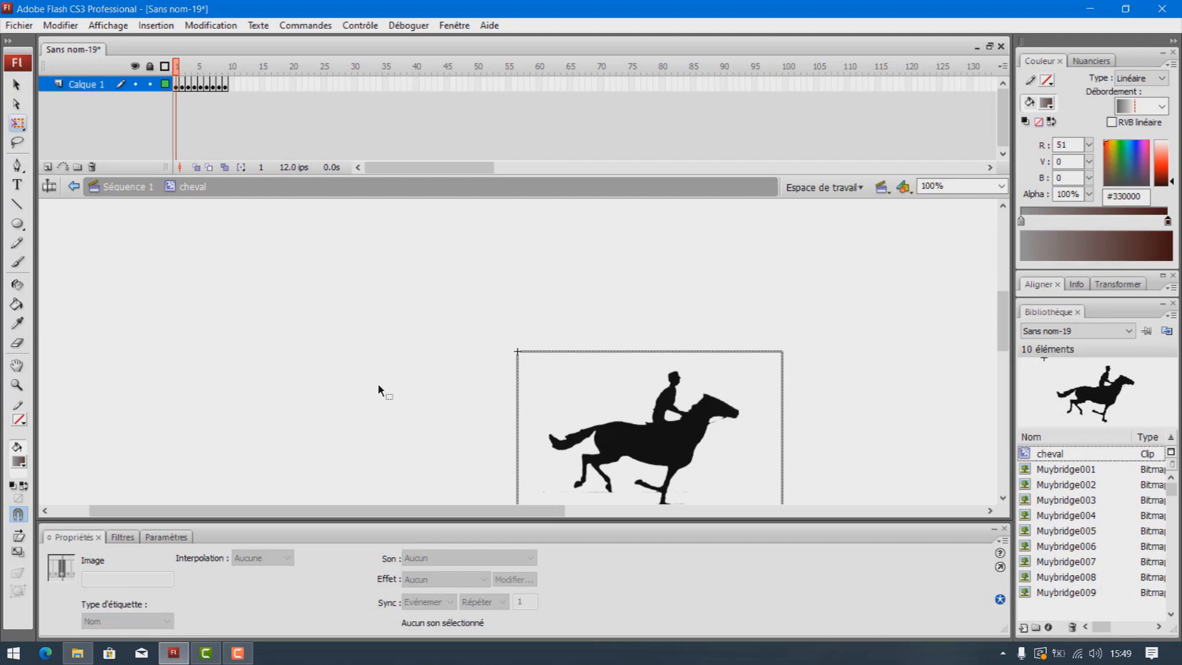
# - Return to Séquence 1, place the cheval clip near the stage's centre on the arrière plan layer, and preview the movie
pyautogui.click(123, 188)
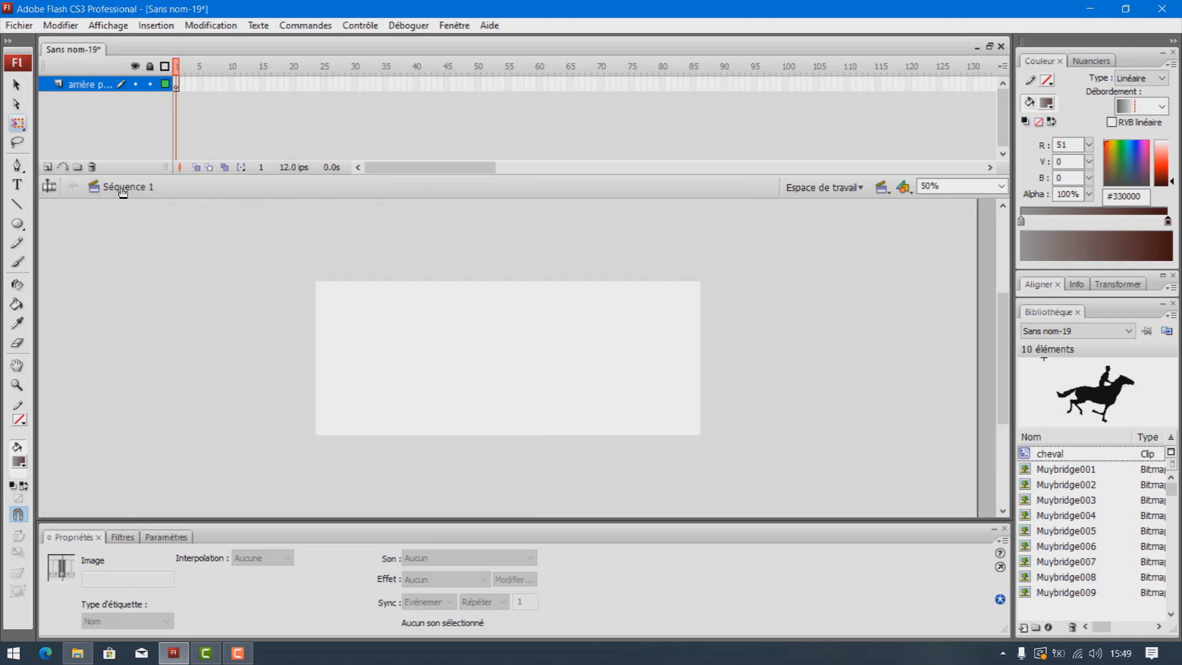
pyautogui.moveTo(1162, 401); pyautogui.dragTo(503, 361)
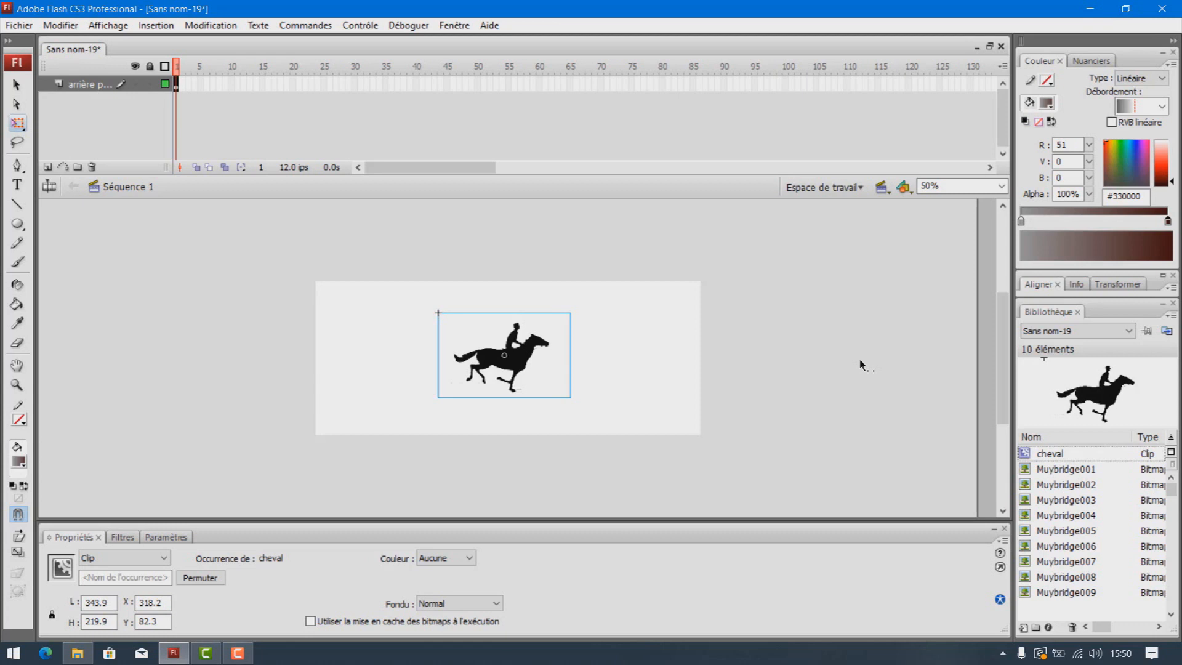
pyautogui.hotkey('ctrl', 'Return')
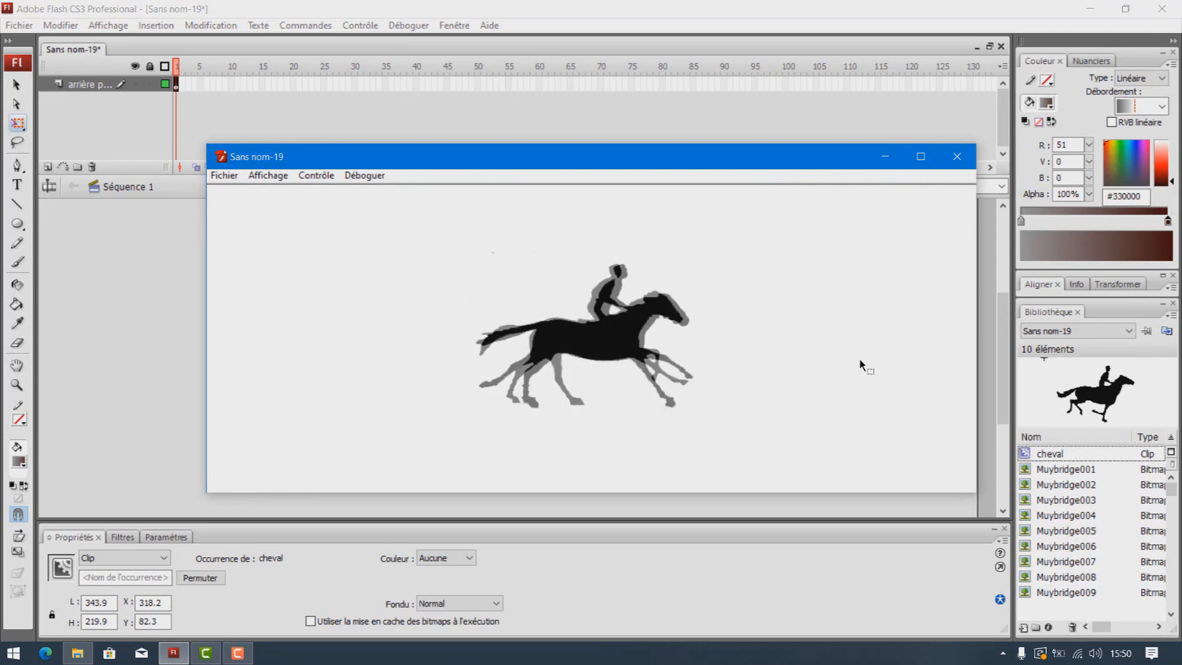
pyautogui.click(959, 161)
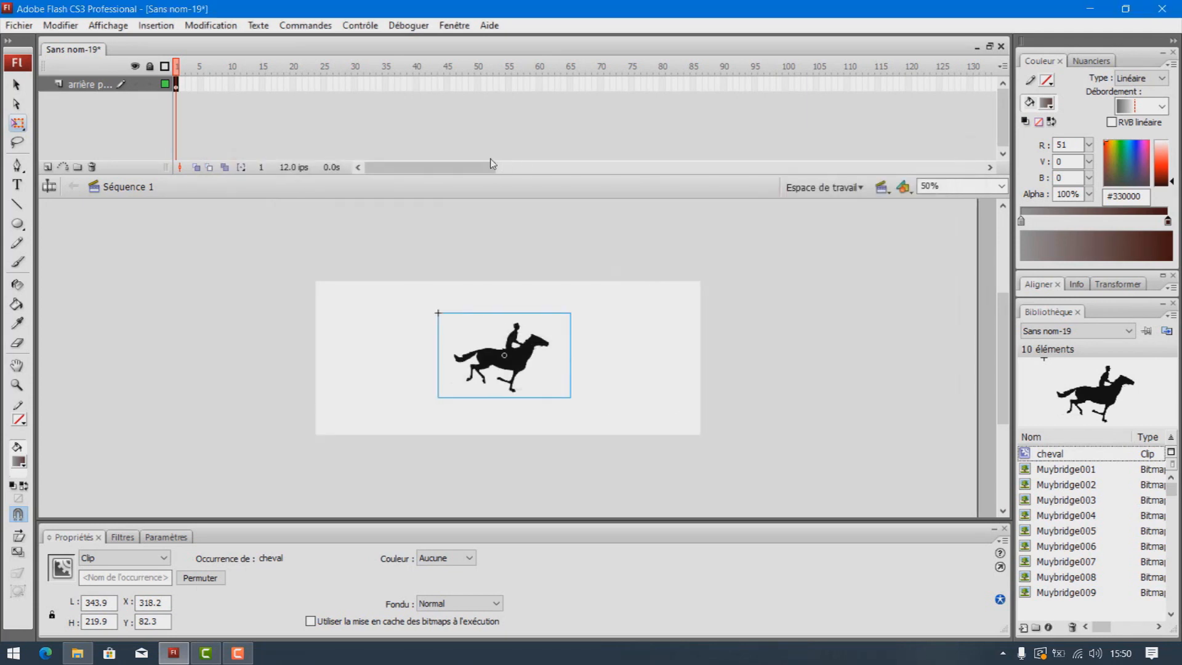
pyautogui.click(23, 27)
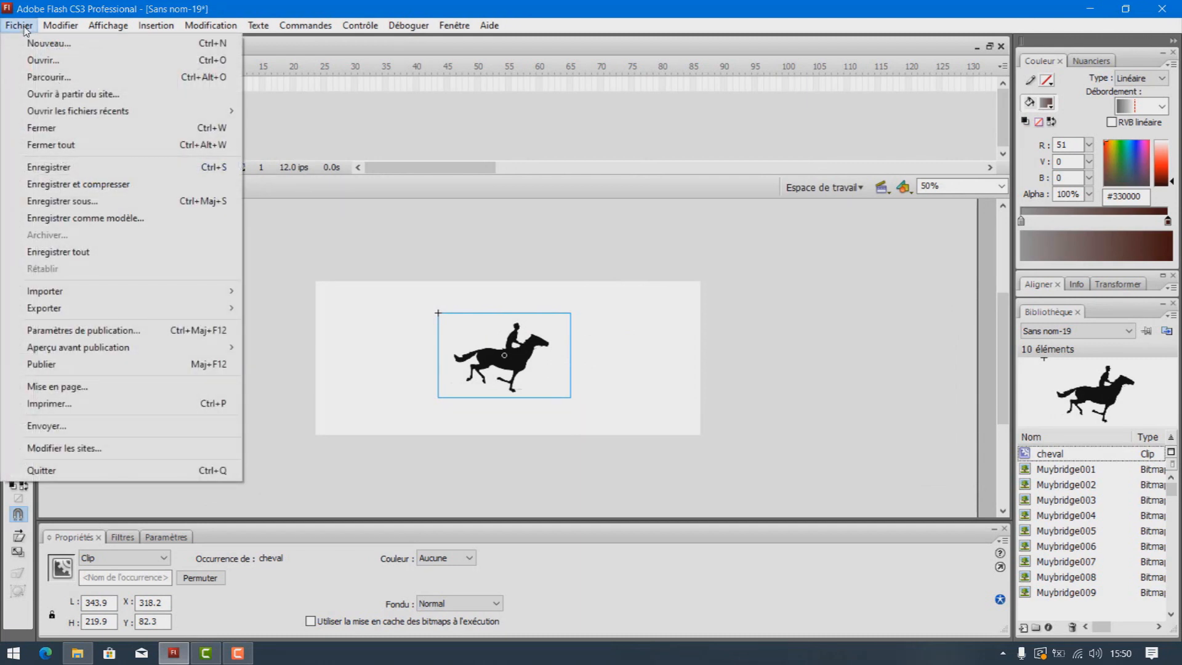
pyautogui.moveTo(119, 297)
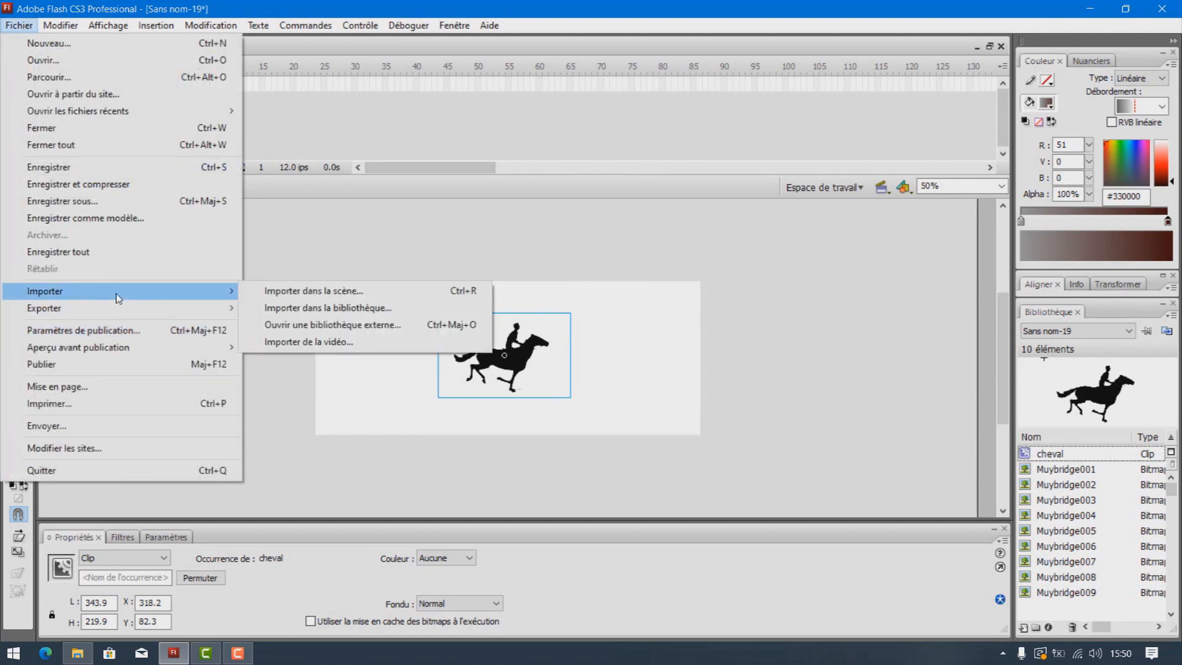
pyautogui.click(359, 325)
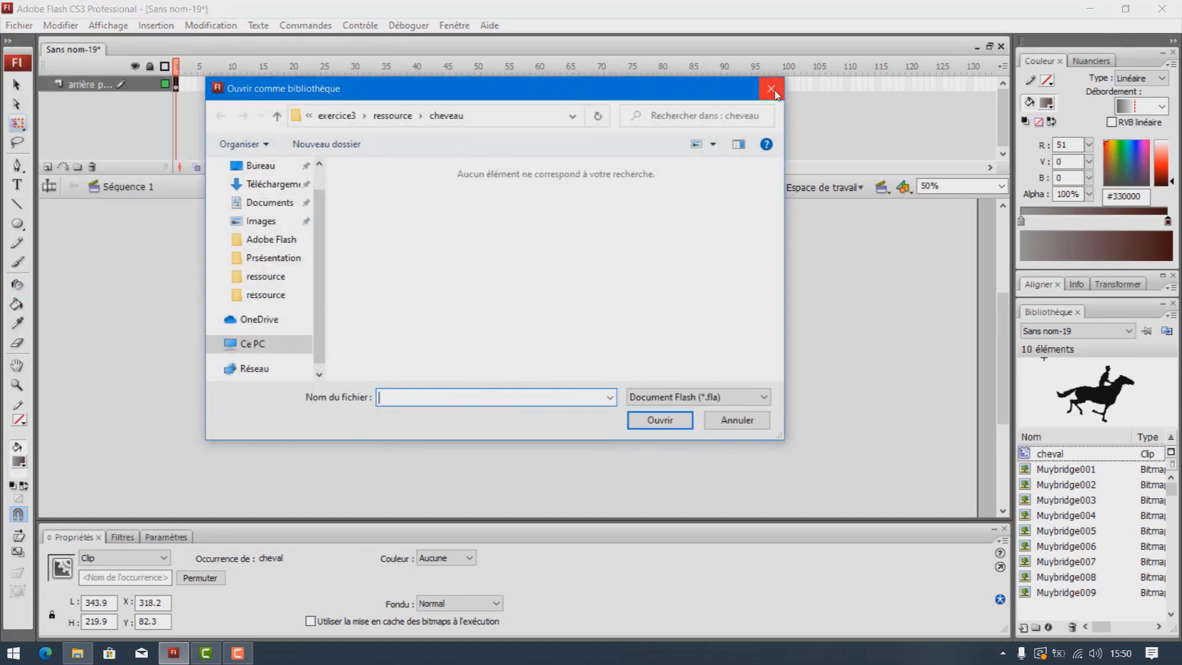
pyautogui.click(771, 90)
# - Open the _paysage Flash document from Bureau > Cours 3ASC > exercice3 > ressource as an external library and move its panel clear of the stage
pyautogui.click(19, 25)
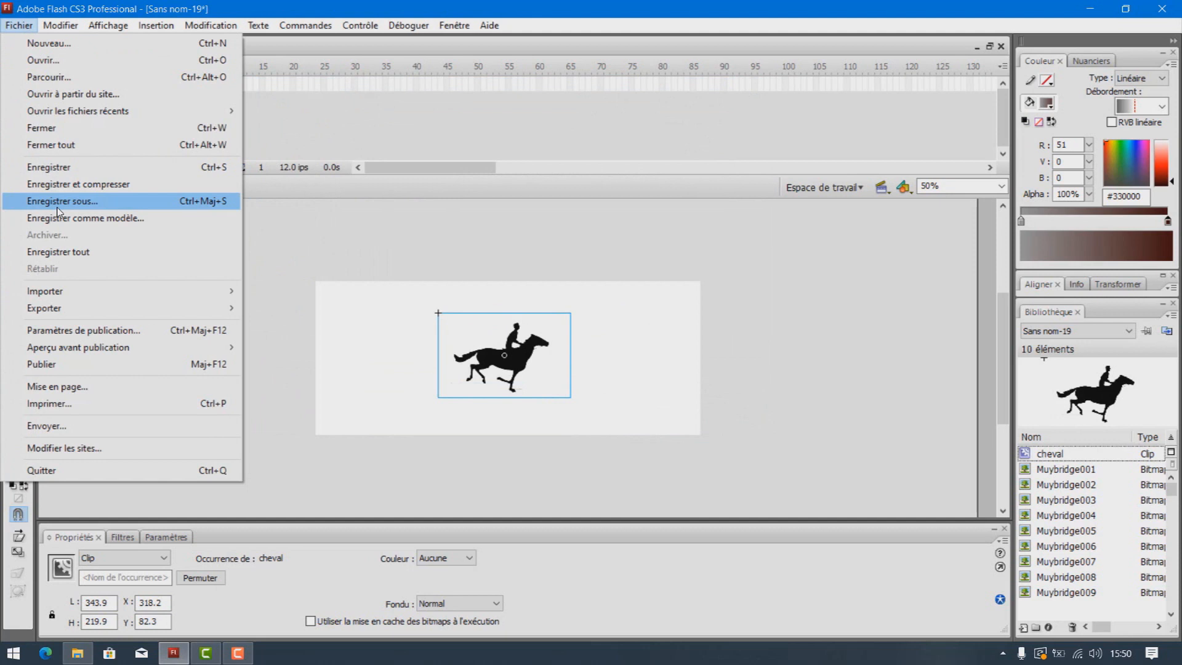
pyautogui.moveTo(123, 291)
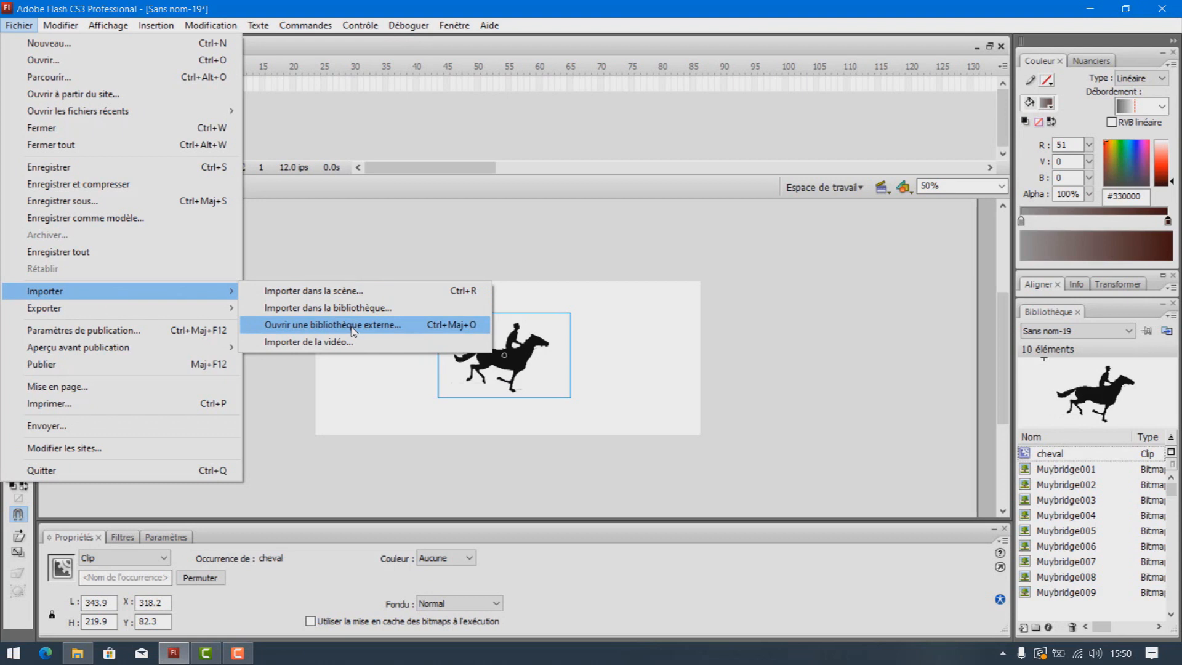
pyautogui.click(354, 331)
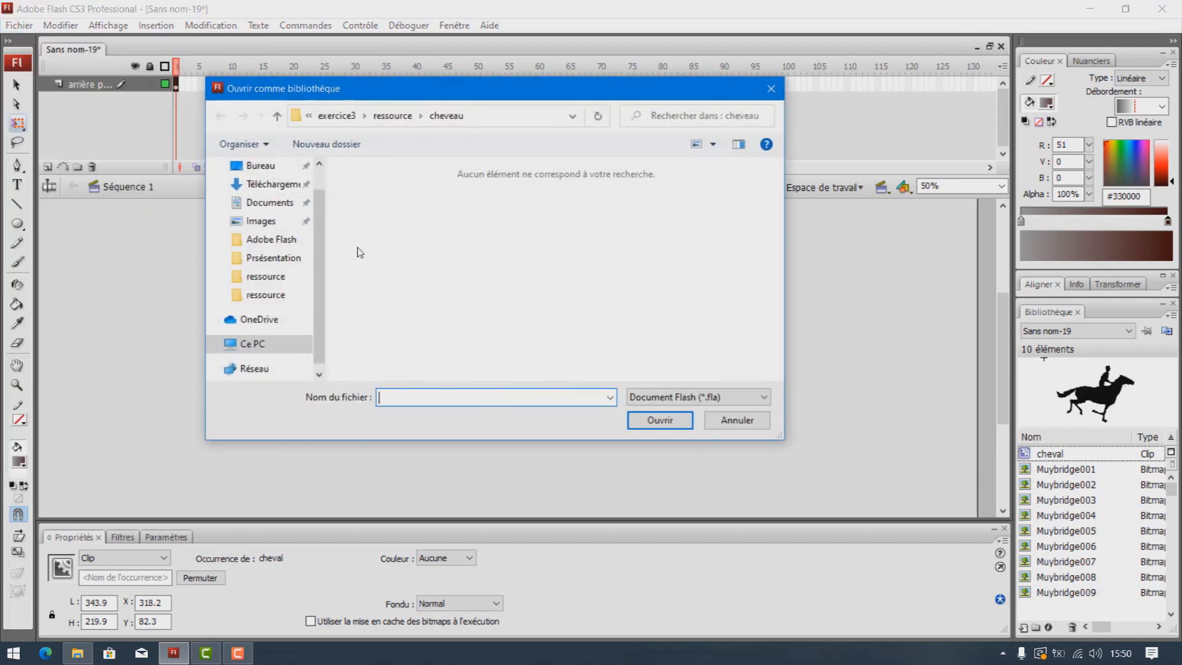
pyautogui.scroll(2, 265, 246)
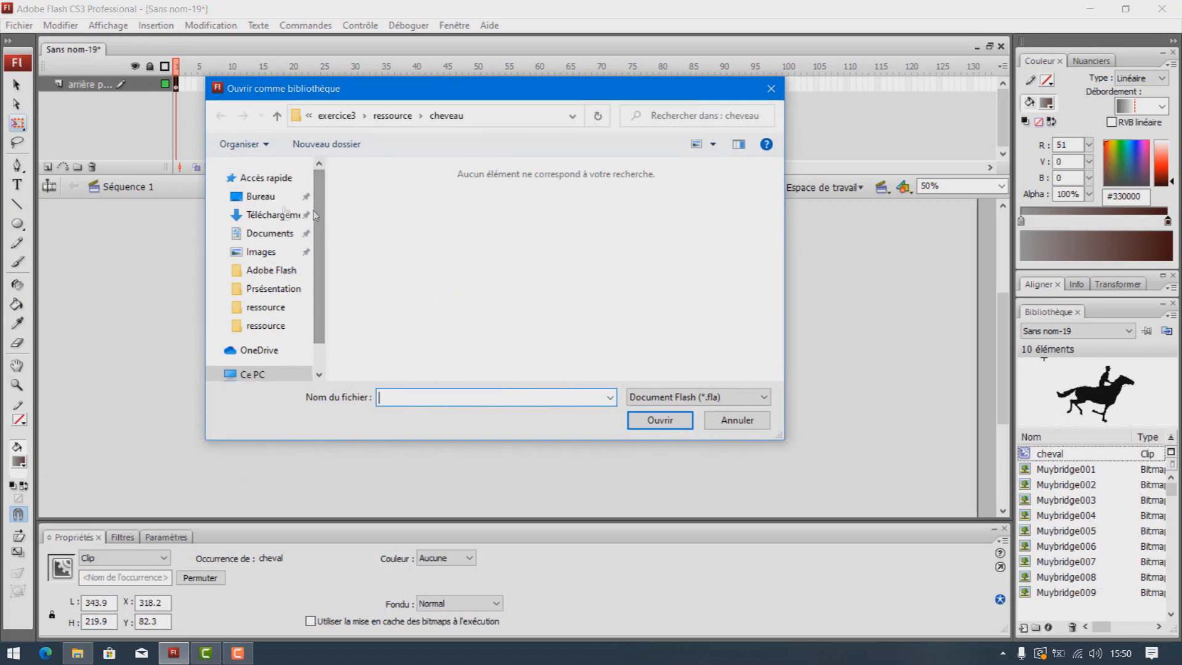
pyautogui.click(260, 198)
pyautogui.doubleClick(384, 287)
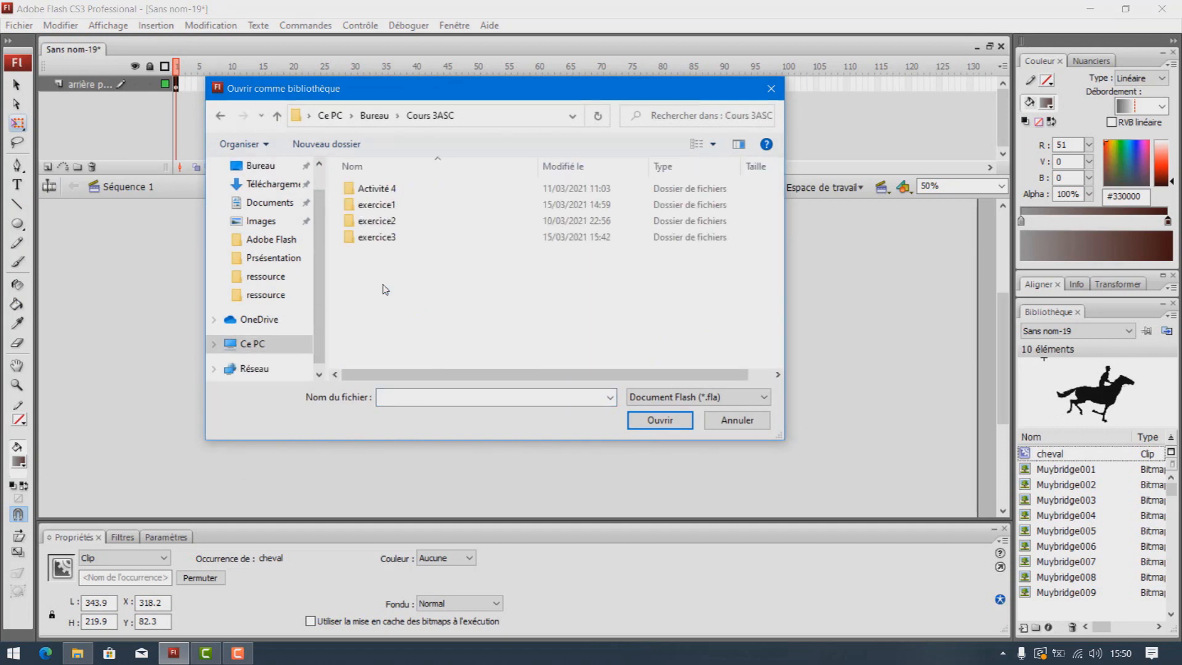
pyautogui.click(394, 240)
pyautogui.doubleClick(394, 240)
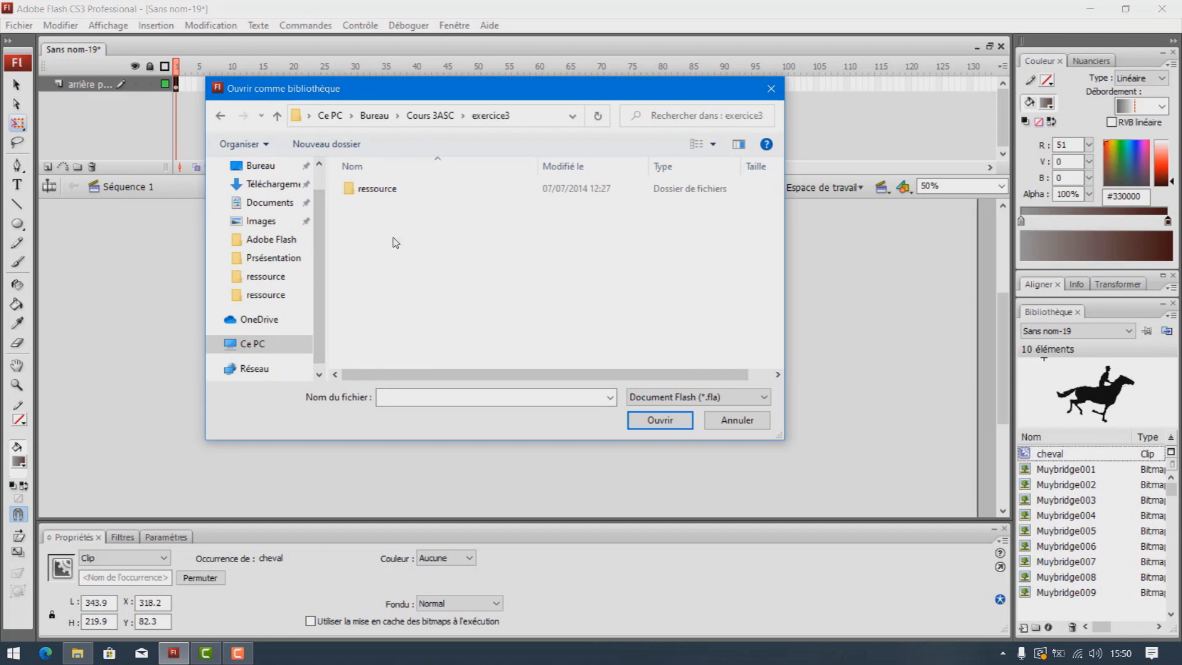
pyautogui.doubleClick(378, 196)
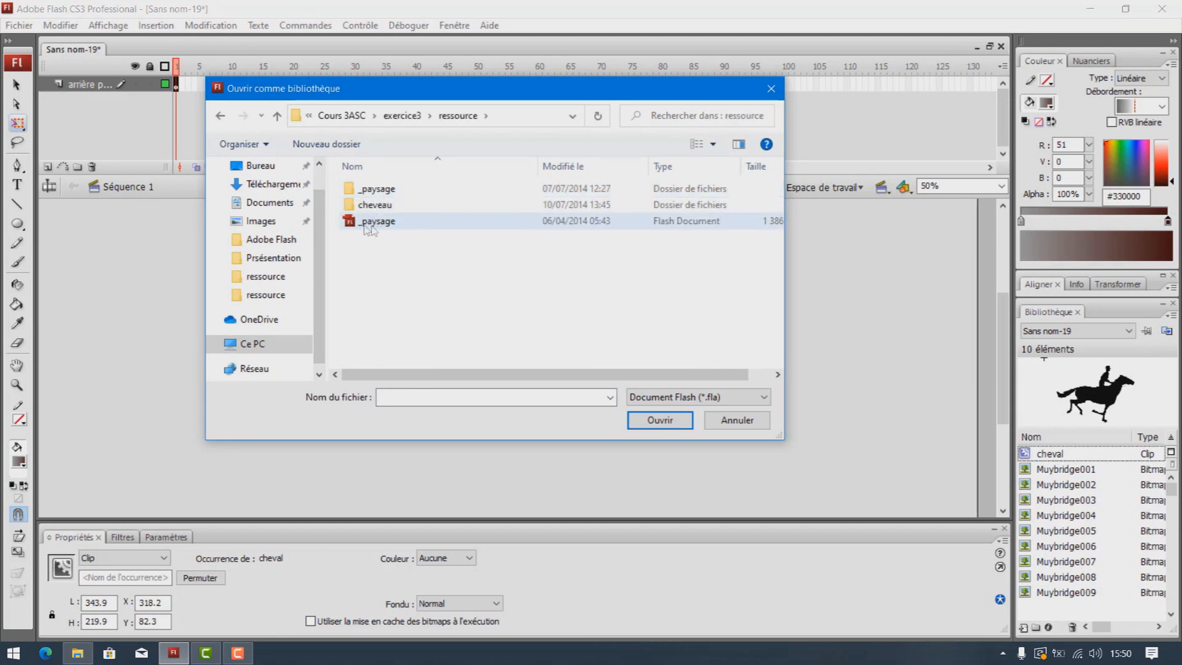
pyautogui.doubleClick(379, 221)
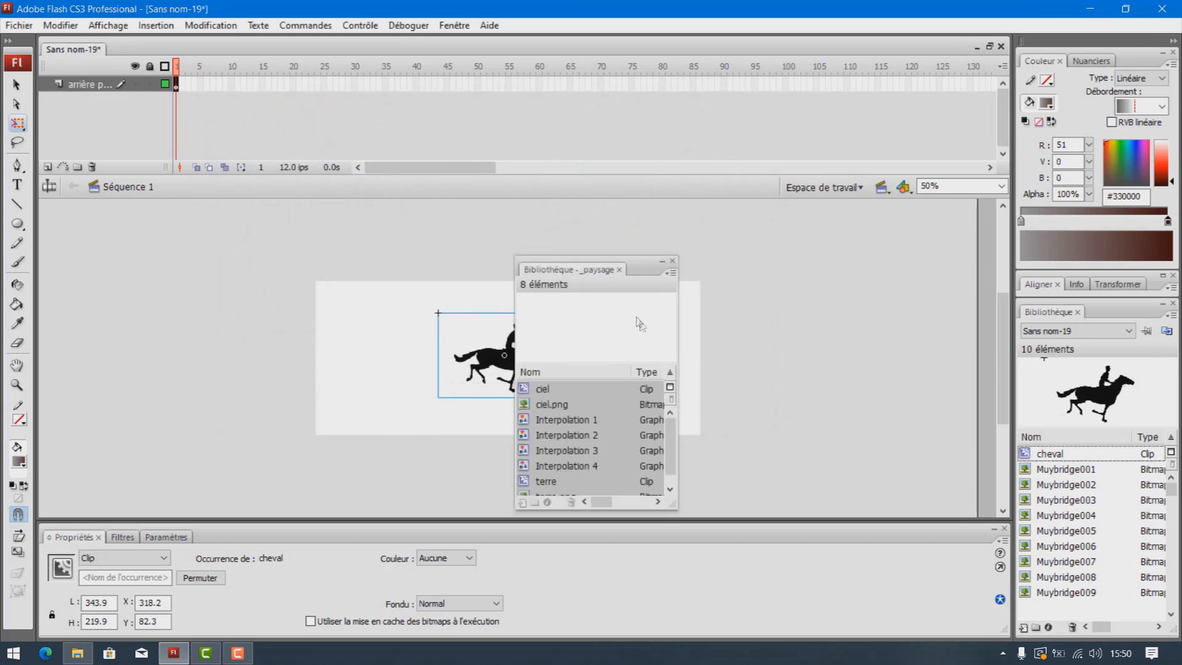
pyautogui.moveTo(643, 271); pyautogui.dragTo(891, 228)
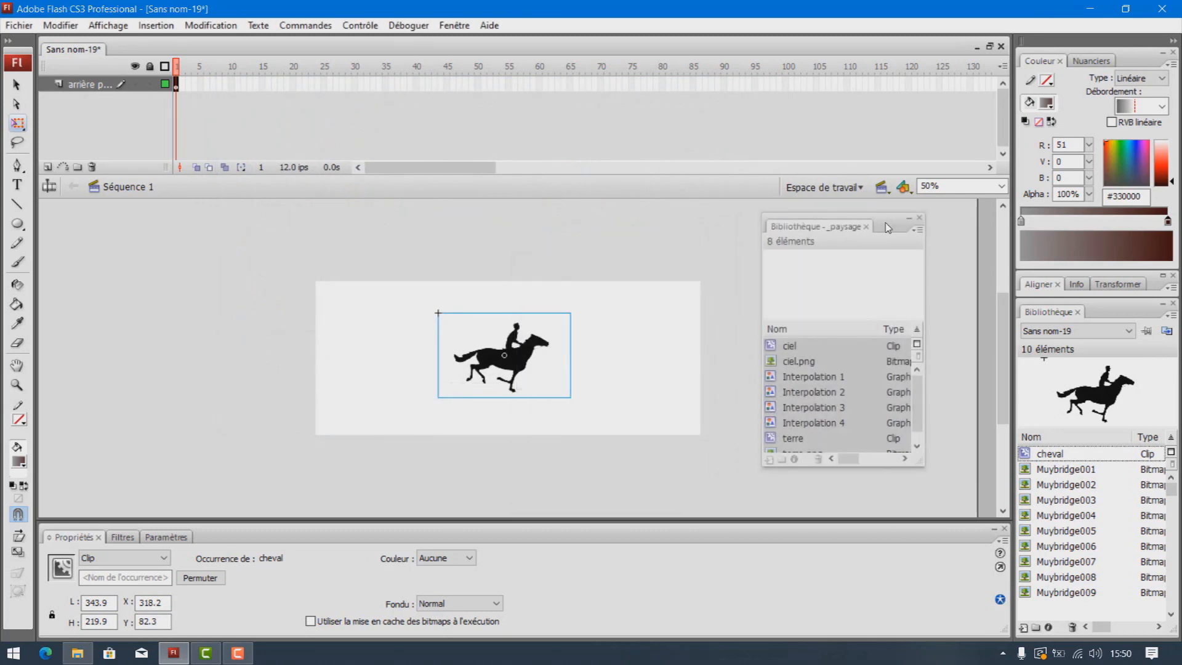
# - Add two layers above the arrière plan layer and name them terre and ciel, with ciel uppermost
pyautogui.click(48, 167)
pyautogui.click(47, 167)
pyautogui.doubleClick(97, 100)
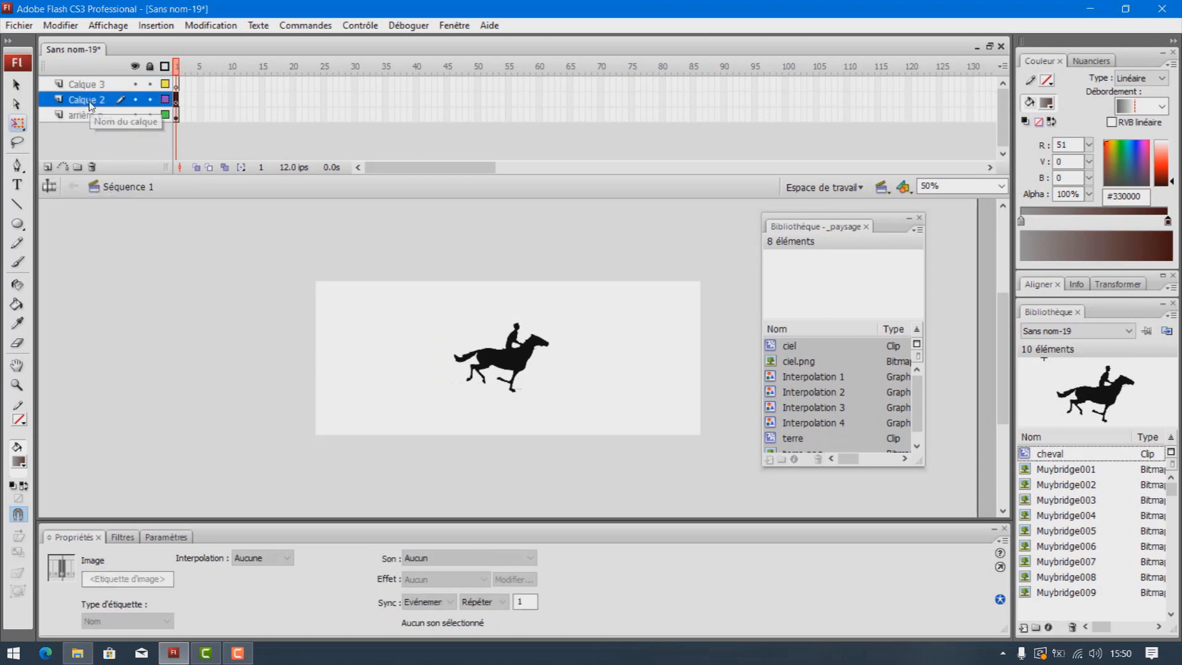
pyautogui.write('terre')
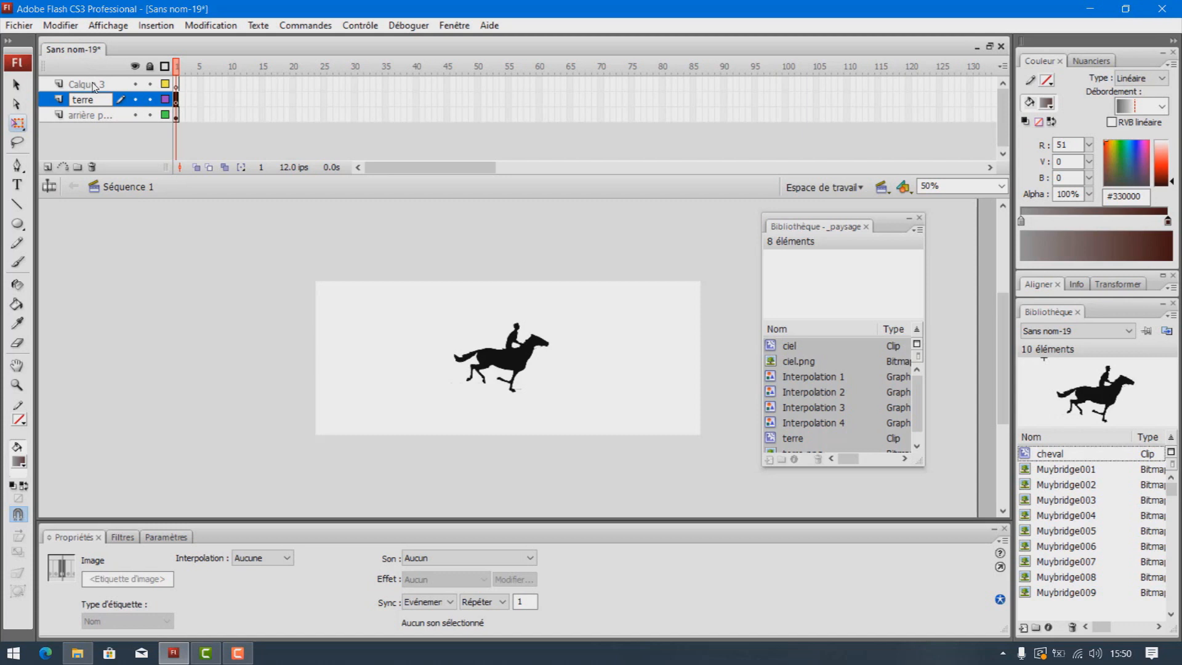
pyautogui.doubleClick(94, 85)
pyautogui.write('ciel')
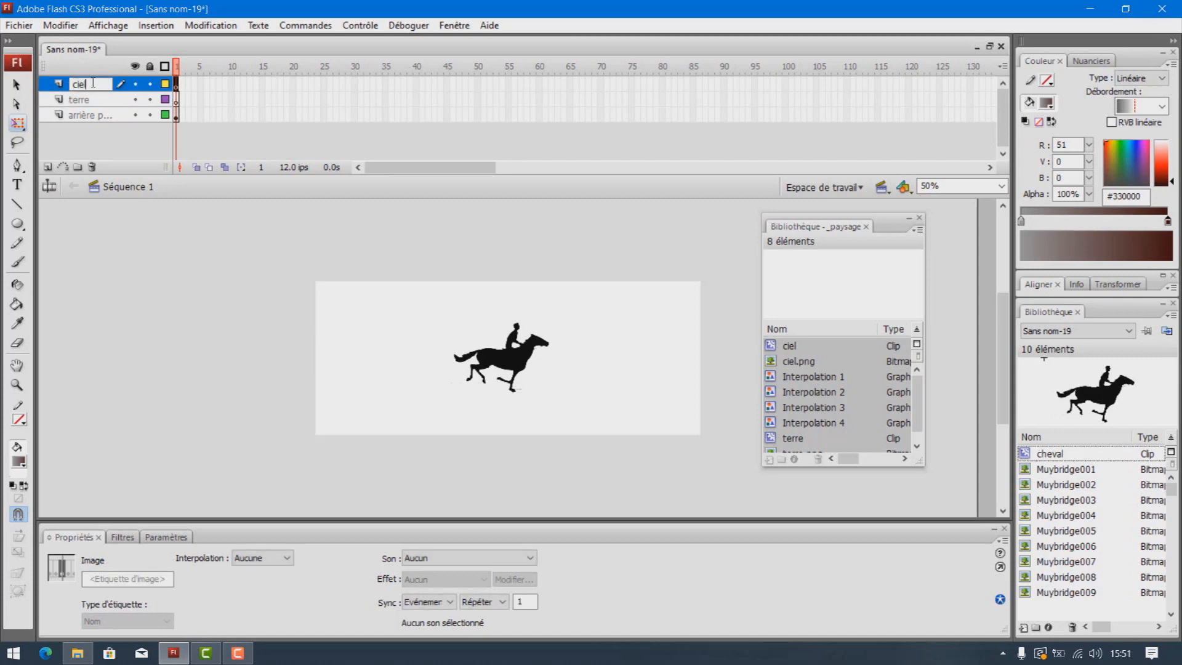
pyautogui.click(103, 155)
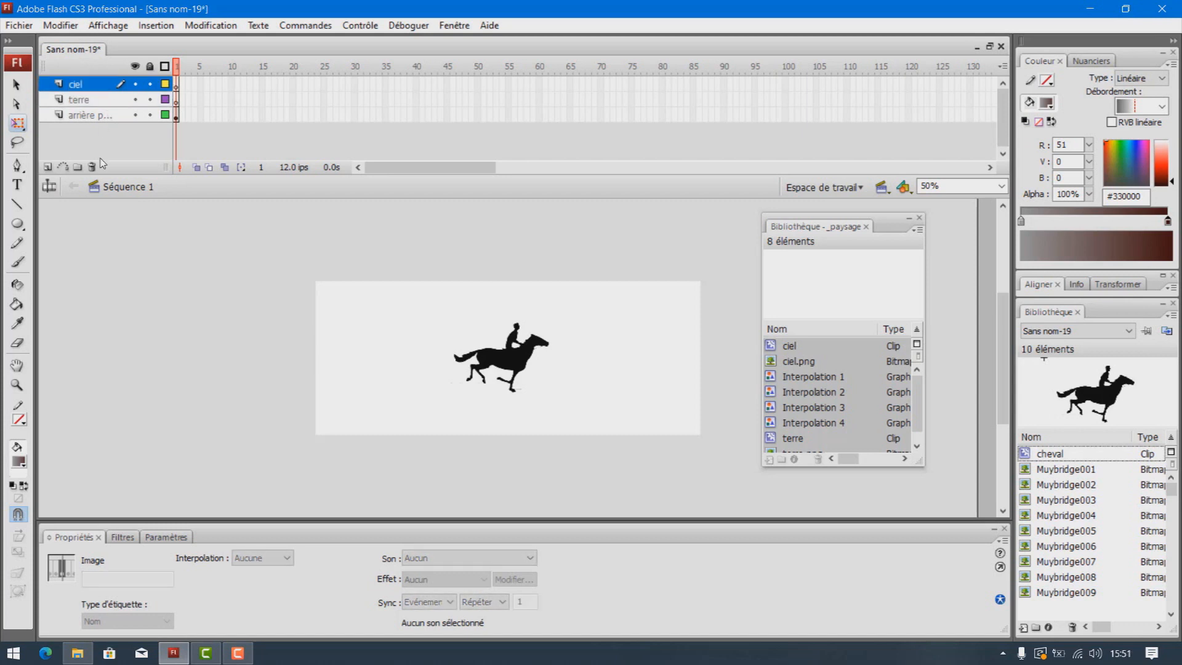
# - Place the terre clip from the _paysage library on the terre layer, along the stage's lower edge from its left corner
pyautogui.click(93, 103)
pyautogui.moveTo(892, 217); pyautogui.dragTo(928, 214)
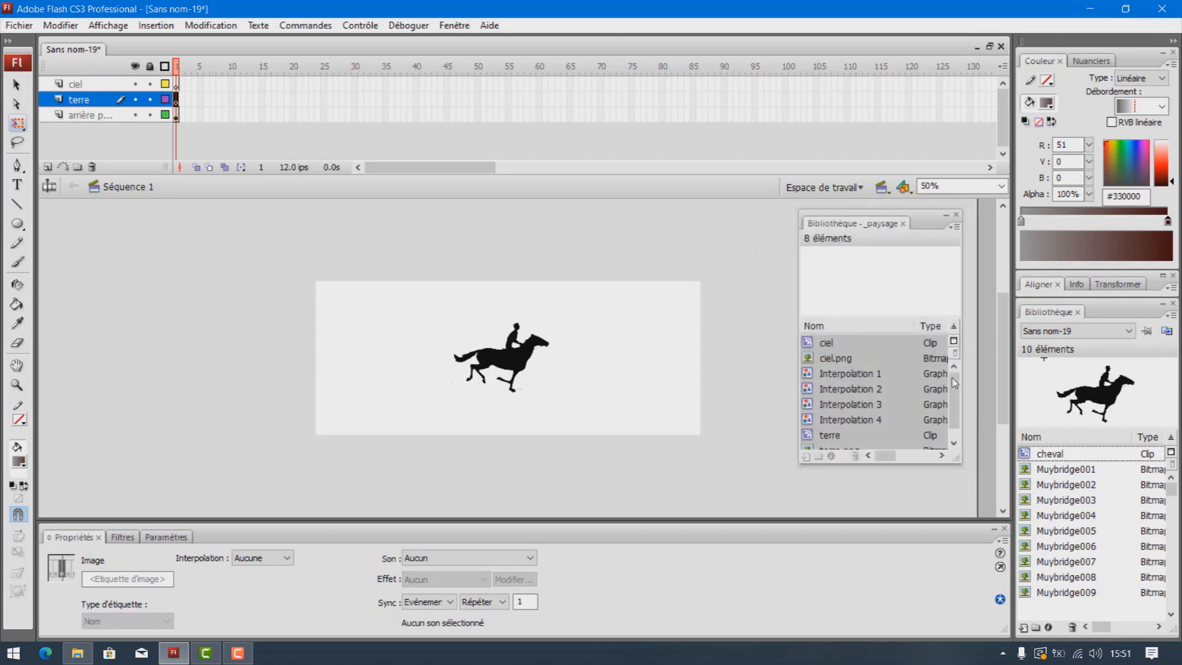
pyautogui.scroll(-1, 953, 389)
pyautogui.moveTo(832, 421); pyautogui.dragTo(433, 423)
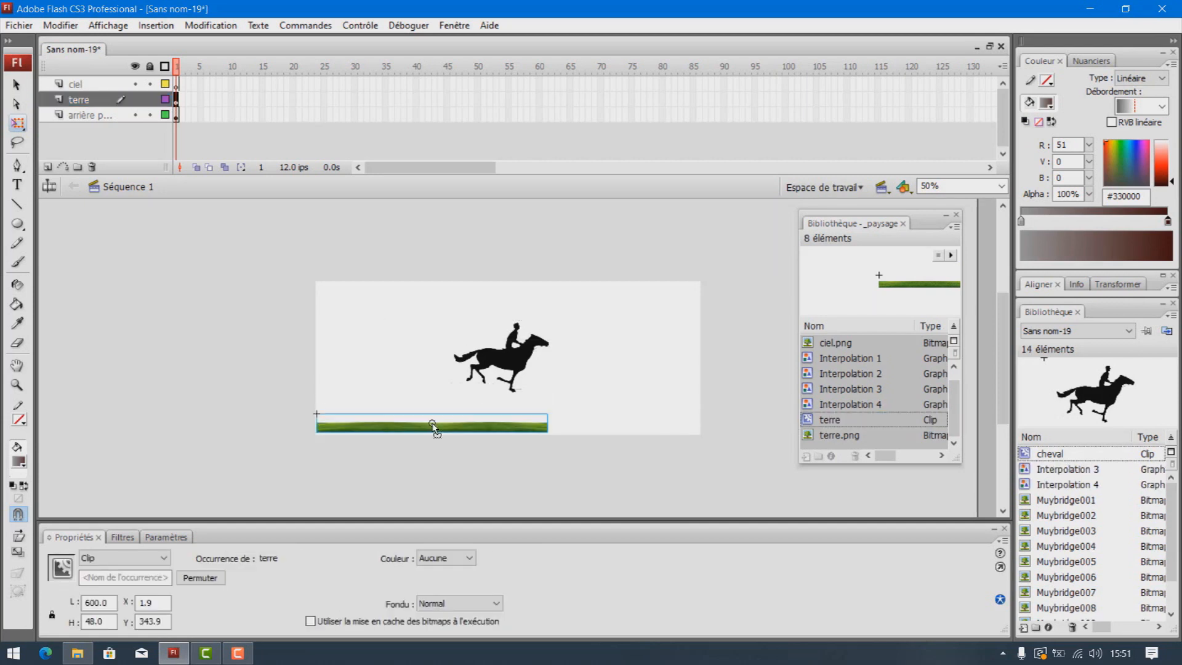
# - Place ciel.png on the ciel layer at the stage's upper-left corner and dock the _paysage library with the other panels
pyautogui.click(92, 88)
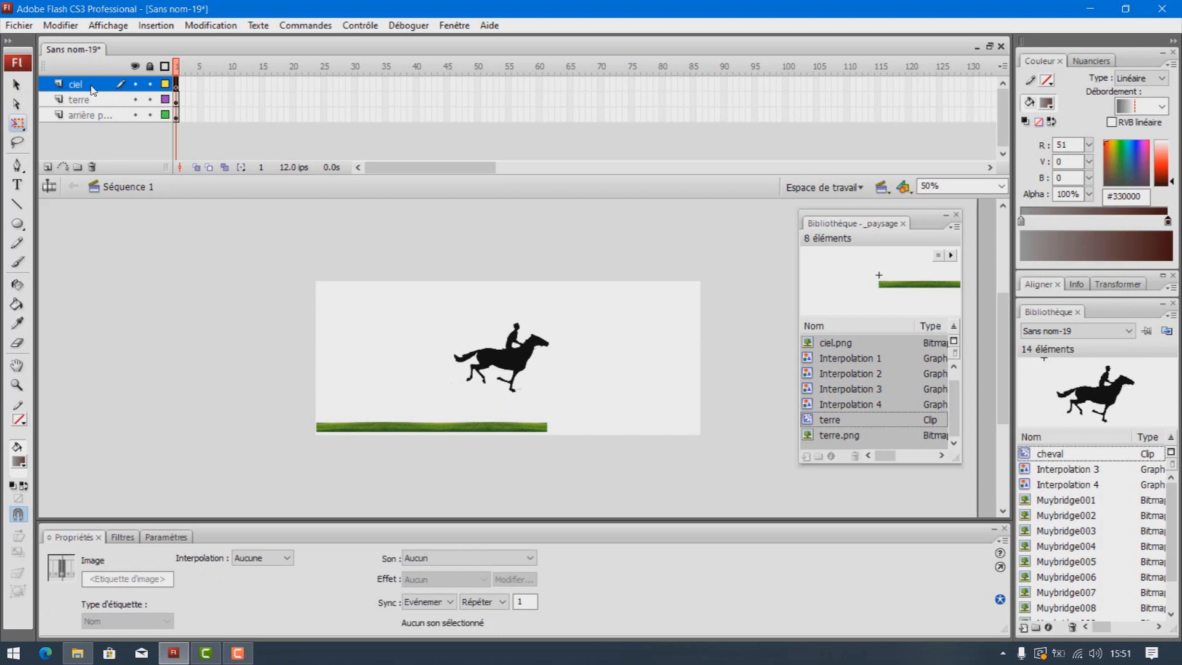
pyautogui.moveTo(835, 343); pyautogui.dragTo(398, 298)
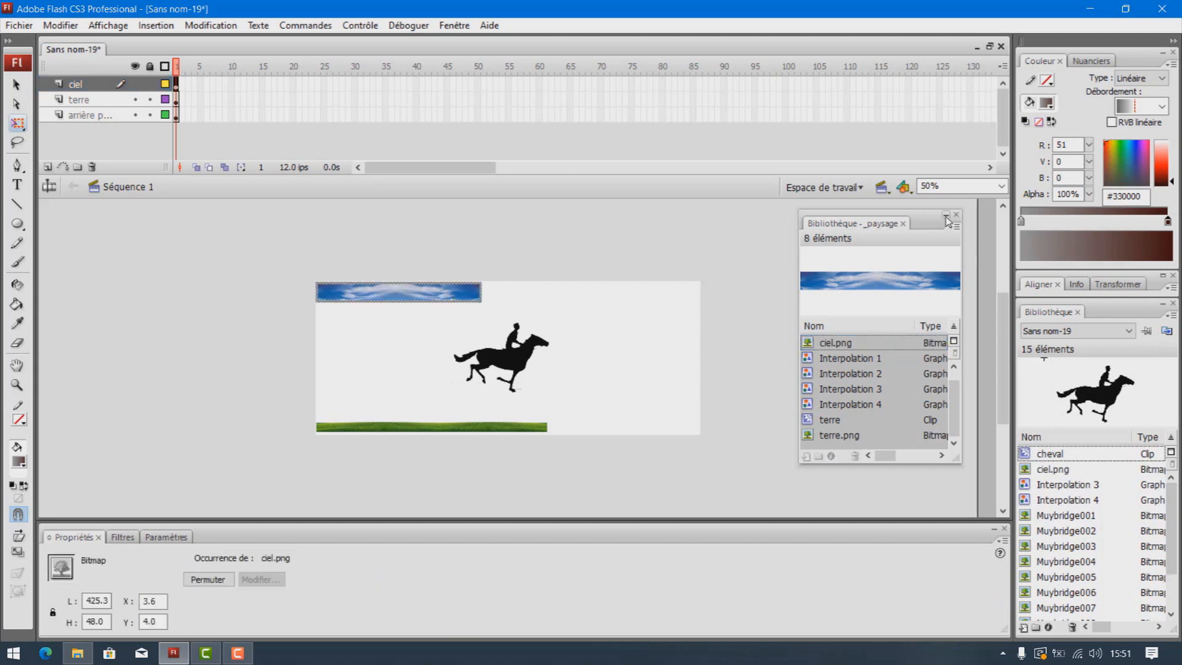
pyautogui.moveTo(928, 221); pyautogui.dragTo(1054, 49)
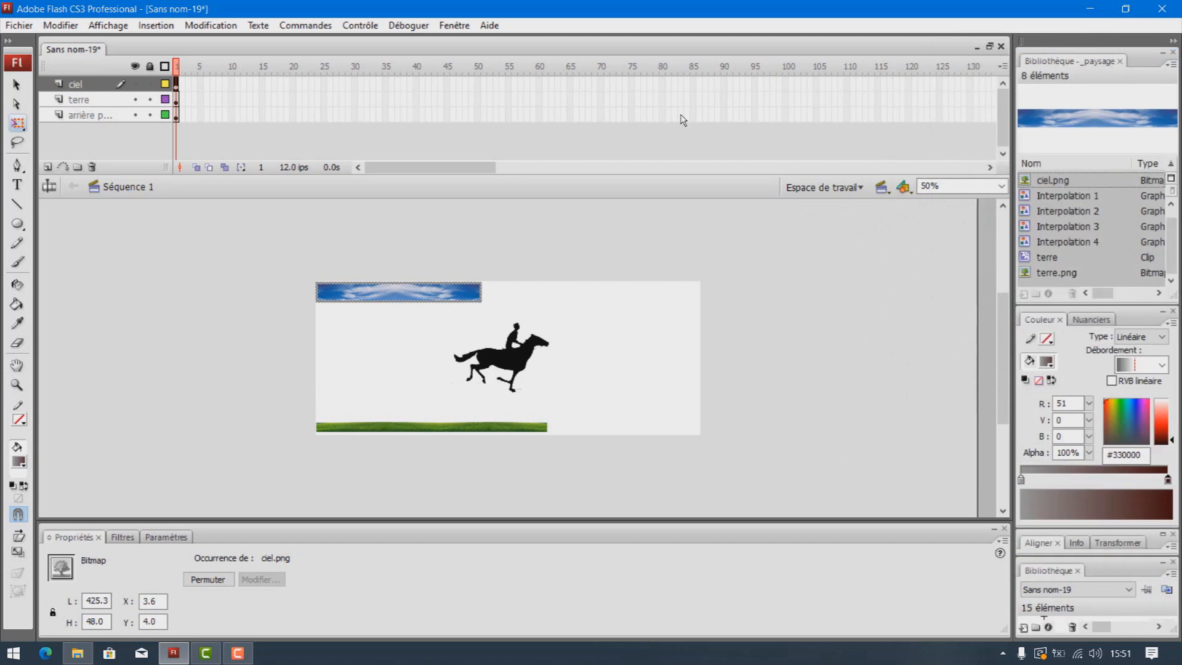
# - Enlarge ciel.png to about 2012 × 372 px with Free Transform and align its left edge with the stage's left edge
pyautogui.click(18, 125)
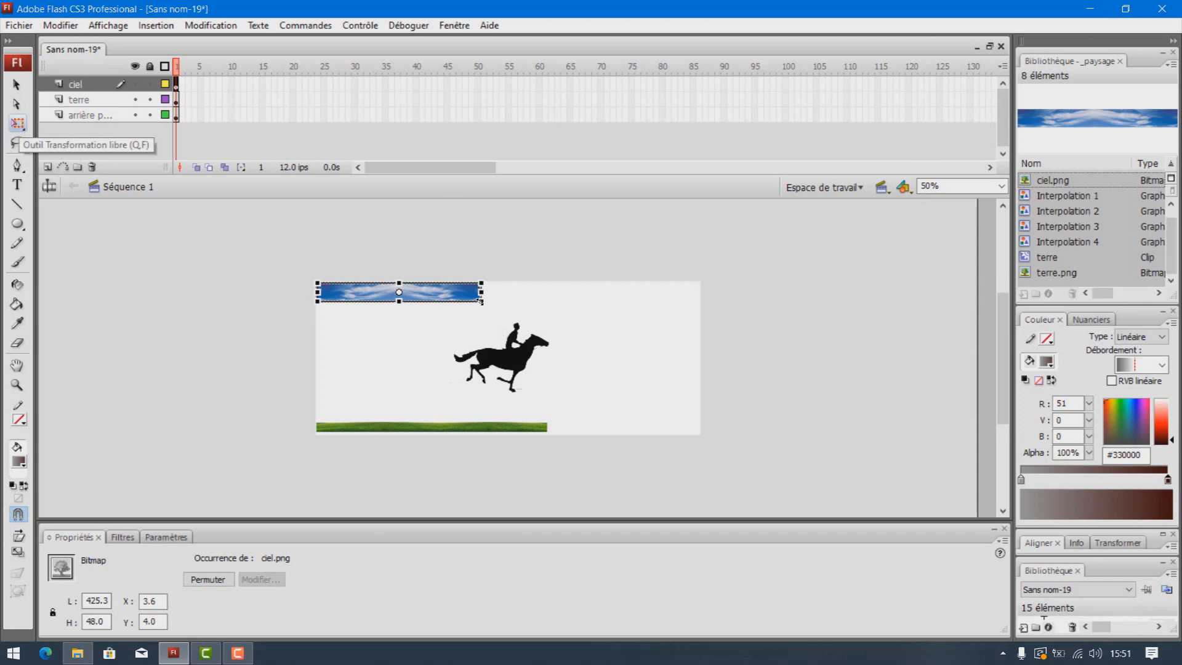
pyautogui.moveTo(486, 306); pyautogui.dragTo(680, 307)
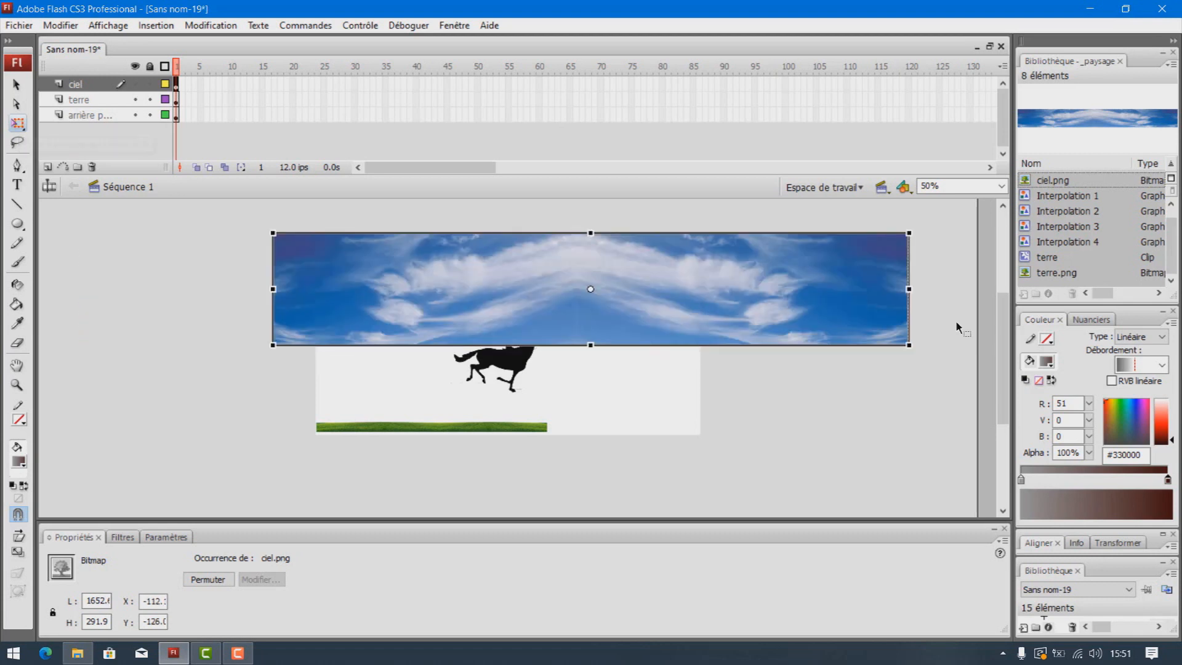
pyautogui.moveTo(909, 346); pyautogui.dragTo(978, 362)
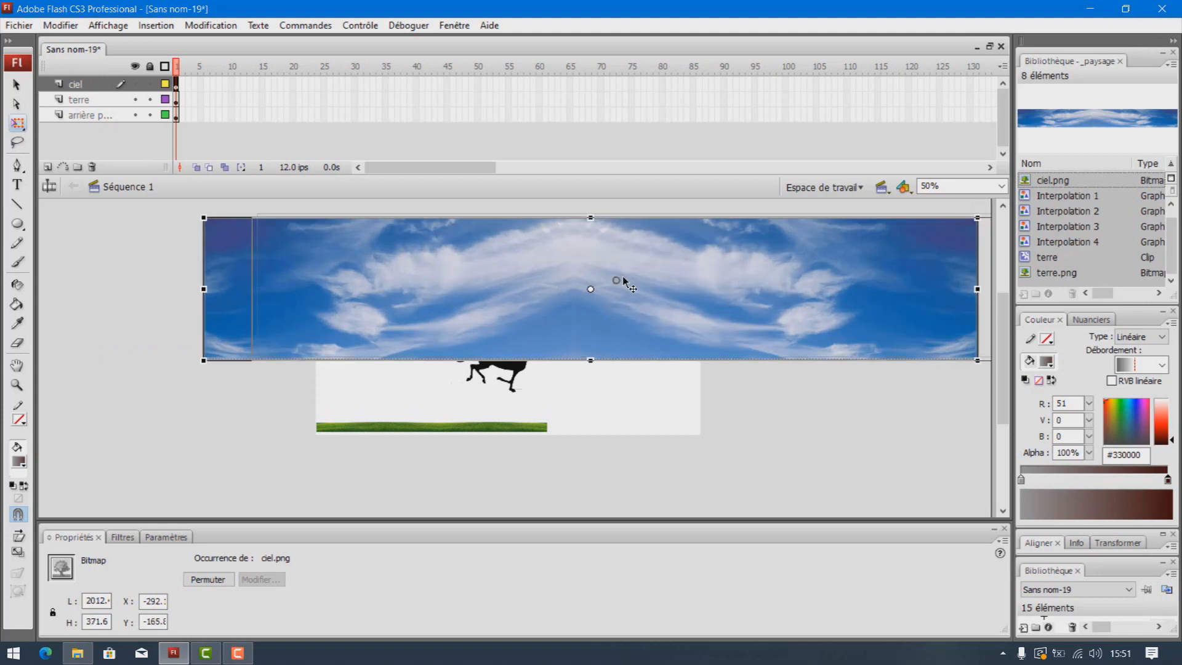
pyautogui.moveTo(656, 283); pyautogui.dragTo(681, 283)
# - Enlarge the terre clip to about 2203 × 352 px with Free Transform and position its grass directly below the sky from the stage's left edge
pyautogui.click(87, 104)
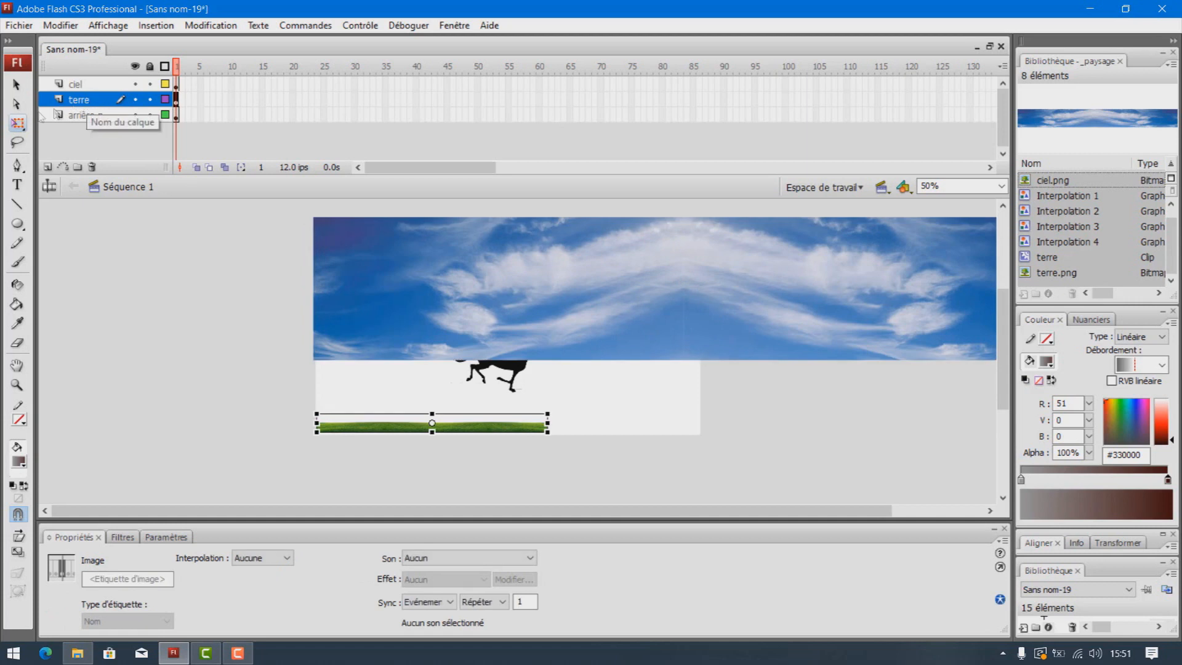
pyautogui.click(18, 123)
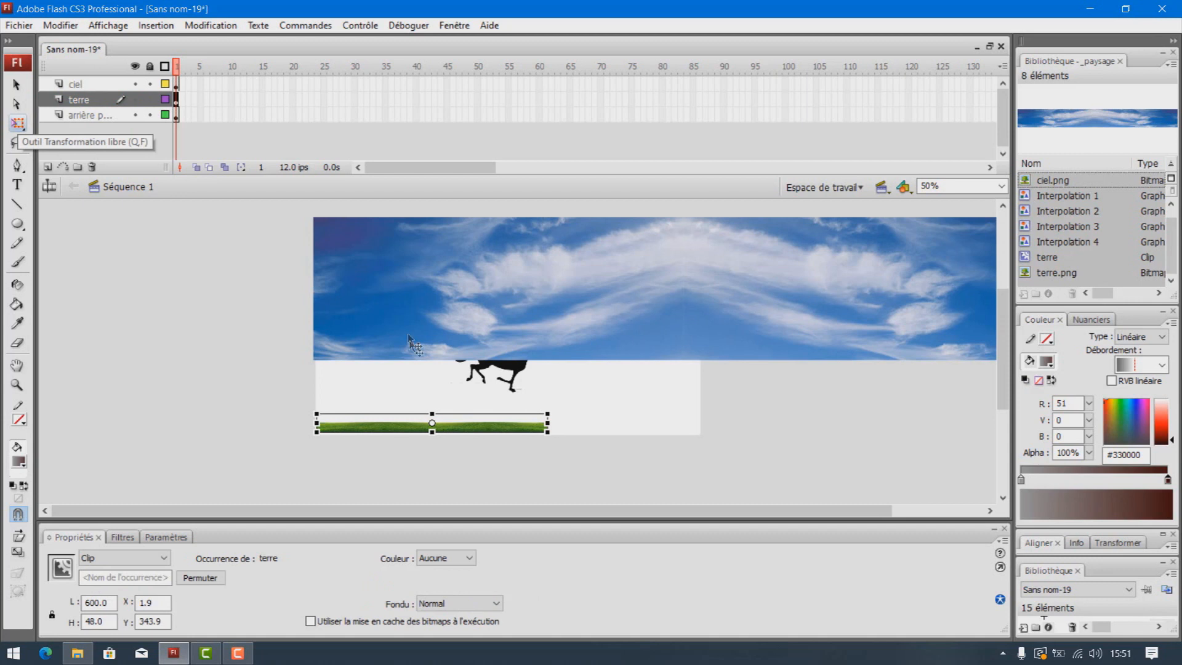
pyautogui.moveTo(548, 415); pyautogui.dragTo(855, 355)
pyautogui.moveTo(714, 396); pyautogui.dragTo(986, 370)
pyautogui.moveTo(856, 416); pyautogui.dragTo(852, 397)
pyautogui.hotkey('shift', 'Up')
pyautogui.hotkey('shift', 'Up')
pyautogui.moveTo(666, 411); pyautogui.dragTo(673, 411)
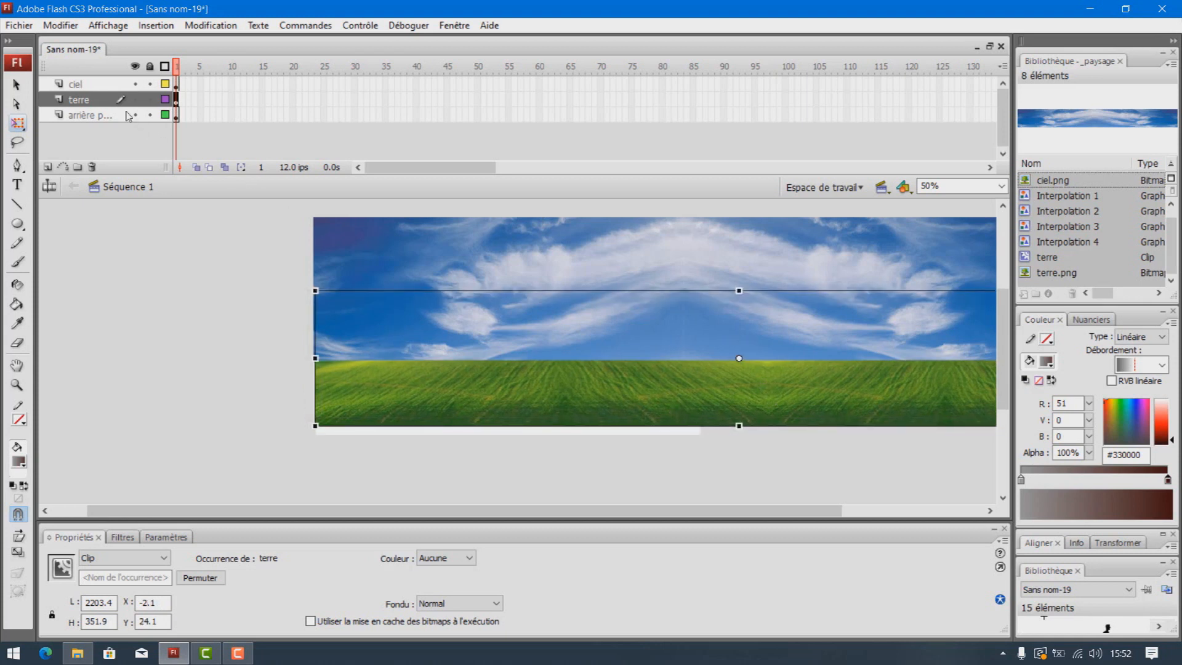
# - Rename the arrière plan layer as cheval and move it above the ciel and terre layers
pyautogui.click(89, 116)
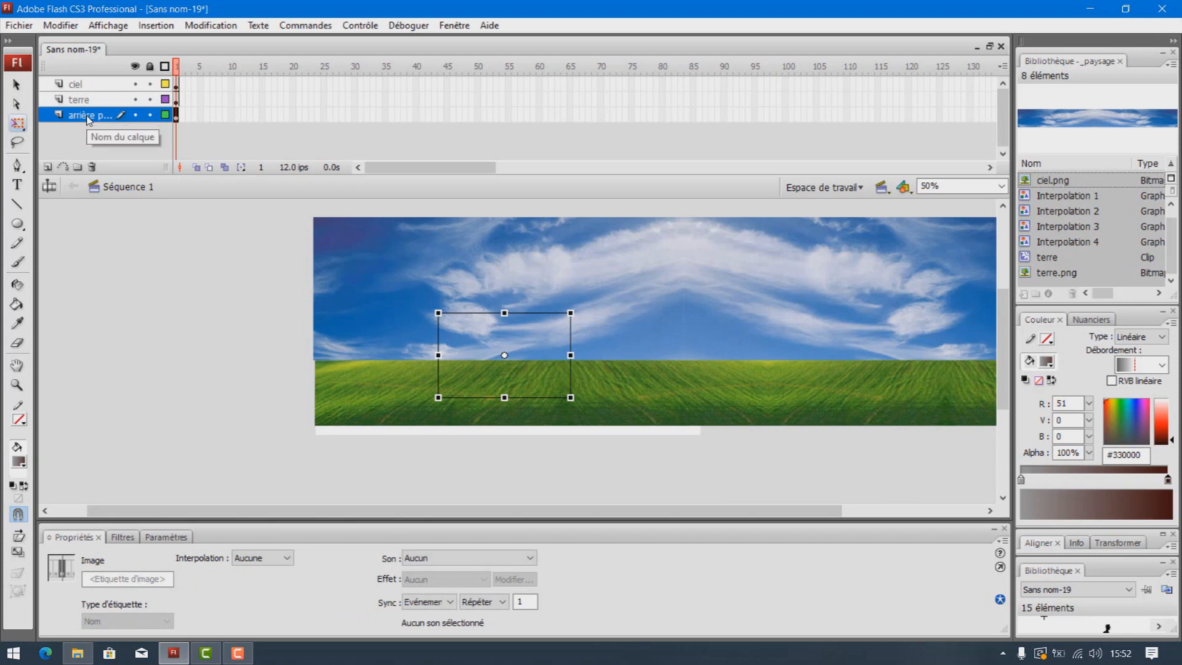
pyautogui.doubleClick(89, 117)
pyautogui.write('cheval')
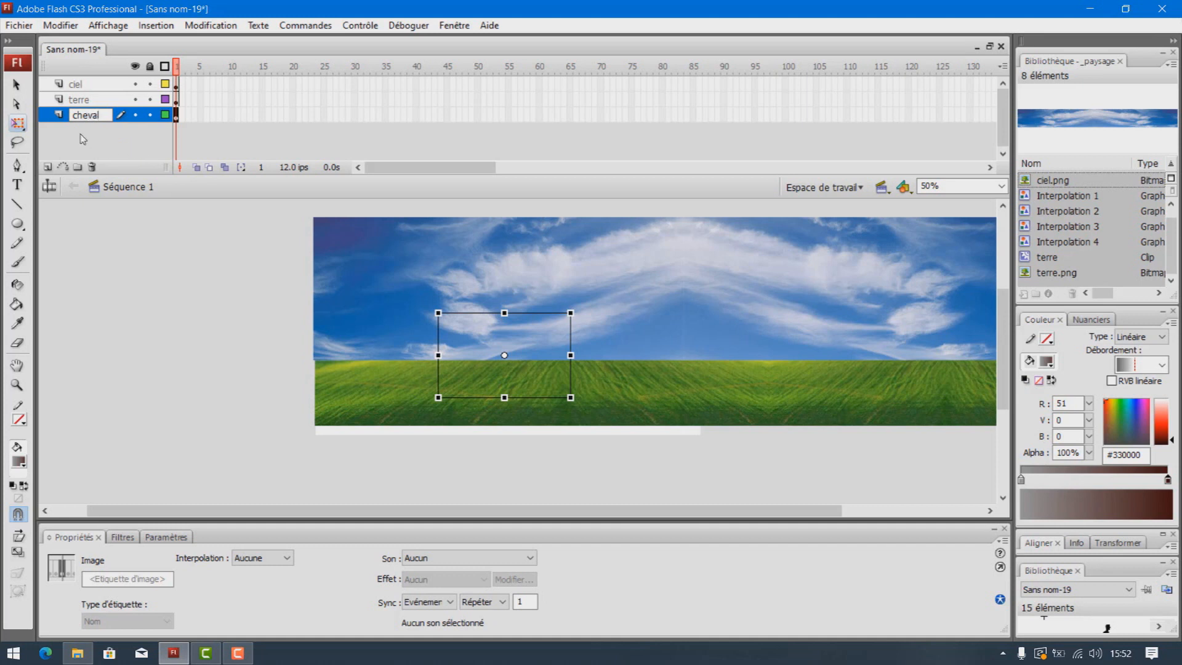
pyautogui.click(114, 144)
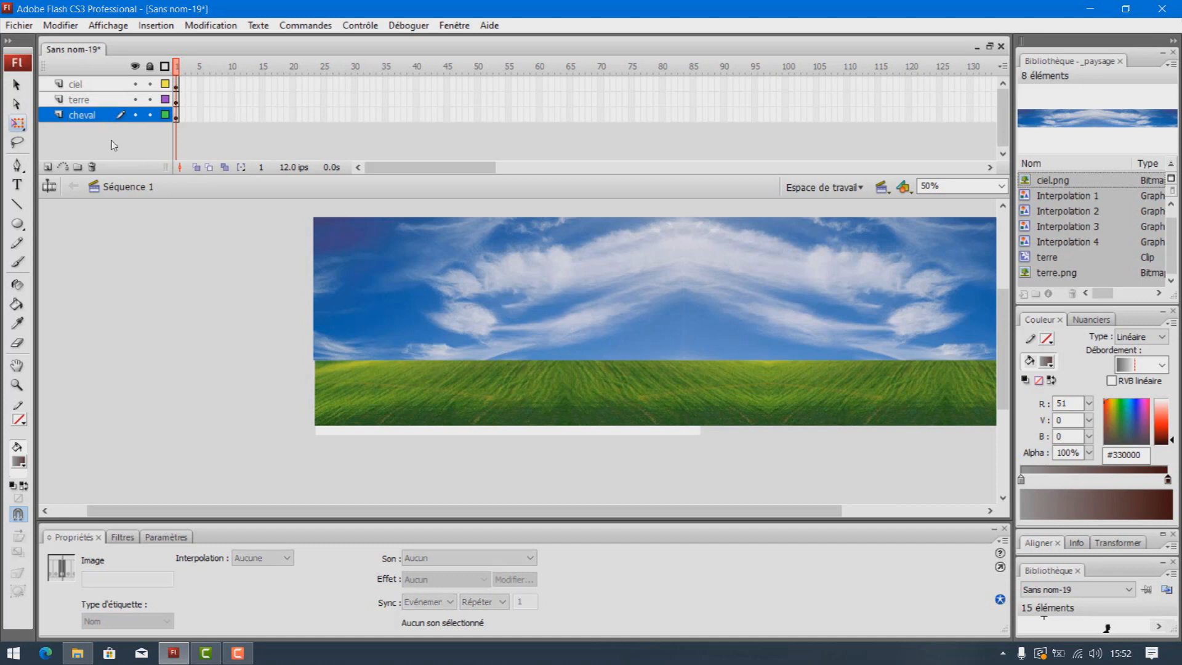
pyautogui.moveTo(86, 121); pyautogui.dragTo(87, 97)
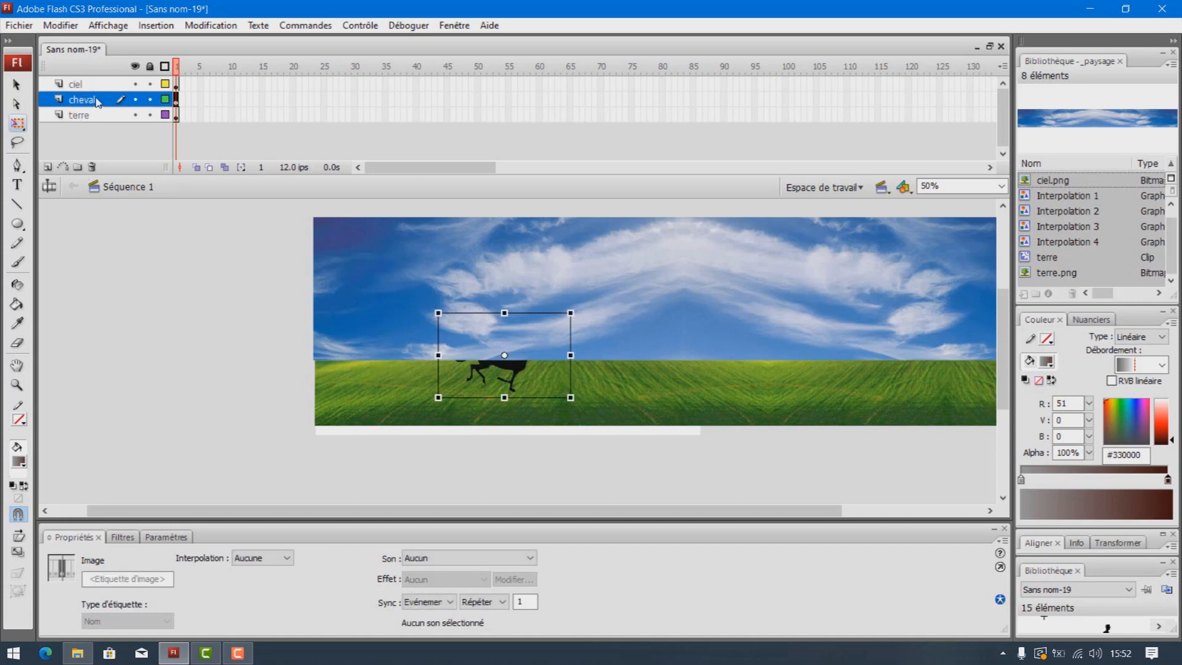
pyautogui.moveTo(92, 99); pyautogui.dragTo(92, 80)
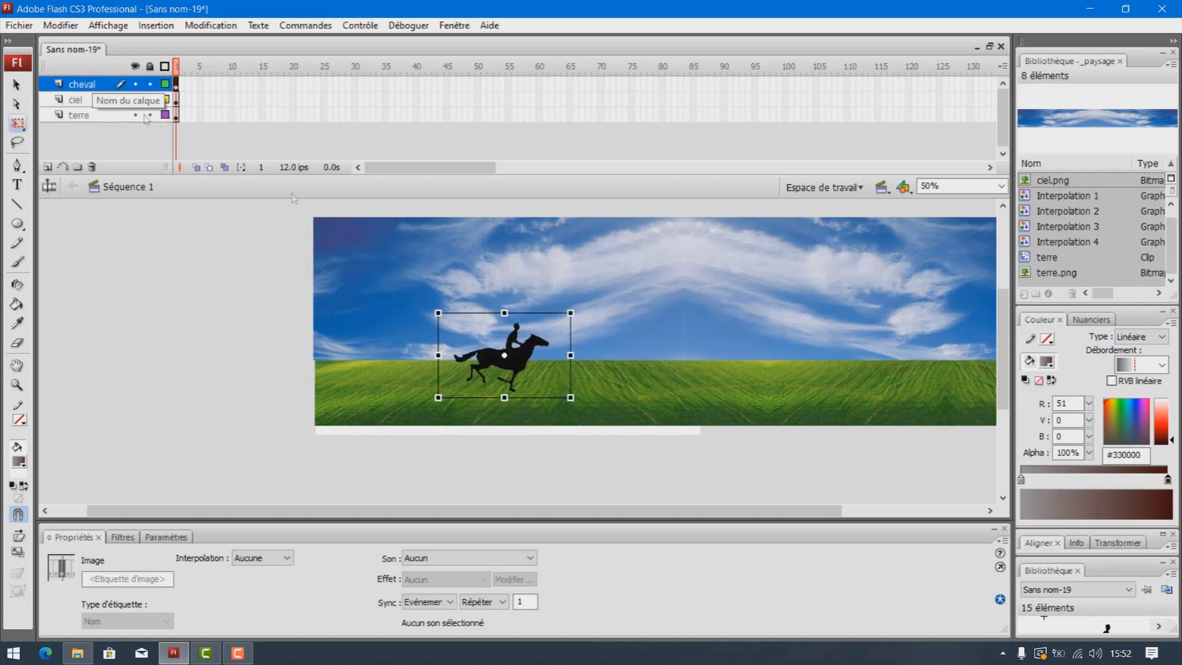
# - Move the cheval clip up and left to about X 166.3, Y 22.4 at the grass horizon, and preview the movie
pyautogui.moveTo(519, 363); pyautogui.dragTo(459, 348)
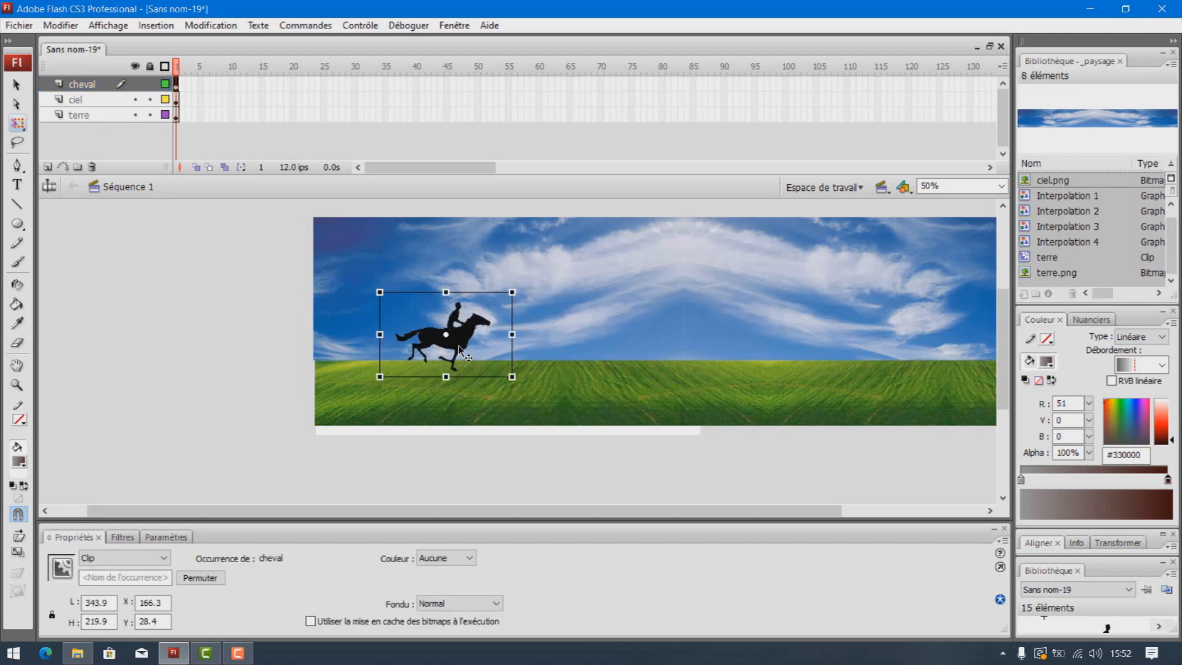
pyautogui.press('Up')
pyautogui.press('Up')
pyautogui.press('Up')
pyautogui.press('Up')
pyautogui.press('Up')
pyautogui.press('Up')
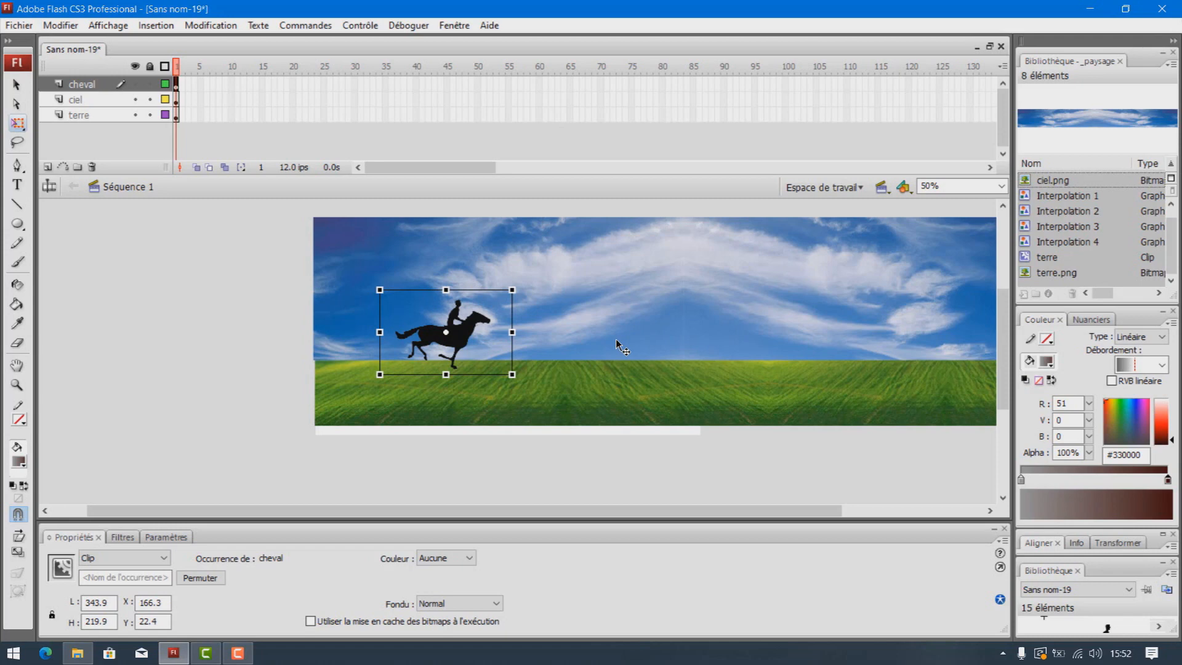
pyautogui.hotkey('ctrl', 'Return')
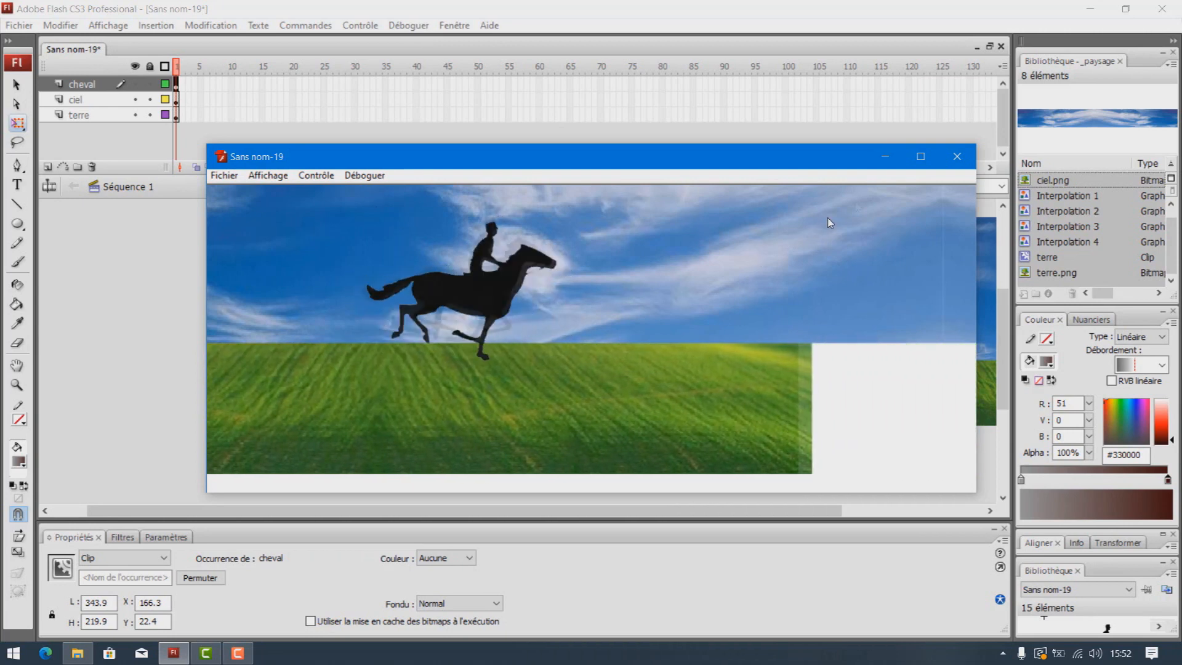
# - Close the movie preview, widen ciel.png to about 2448 px with Free Transform and realign its left edge with the stage
pyautogui.click(956, 157)
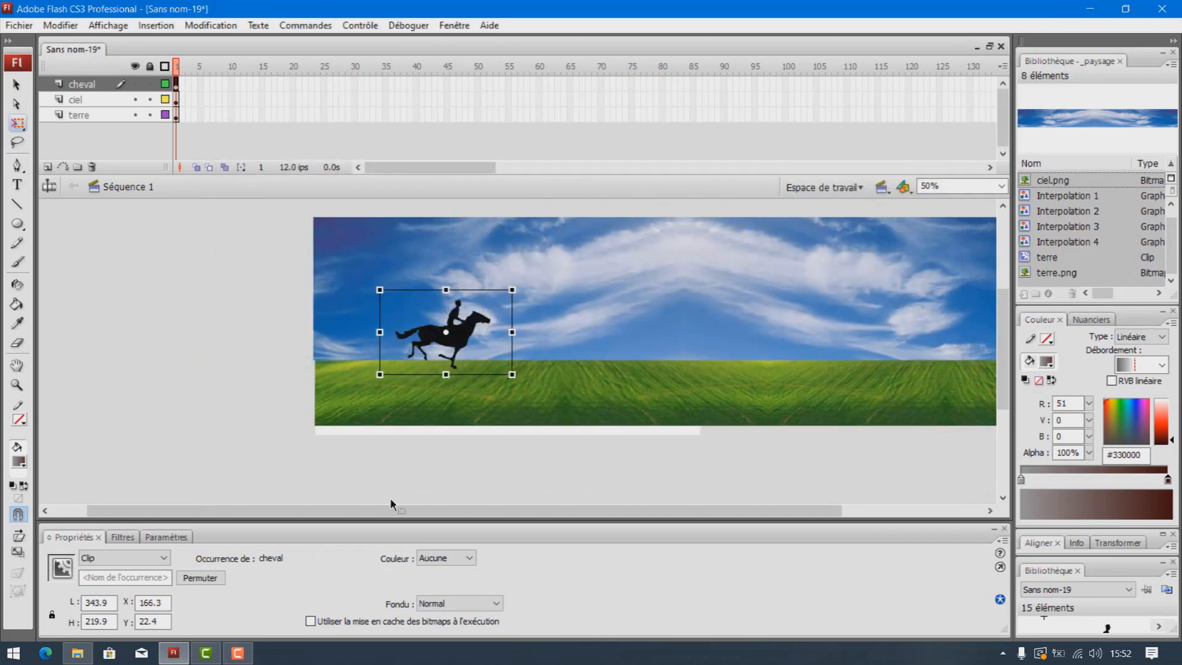
pyautogui.moveTo(343, 515); pyautogui.dragTo(485, 514)
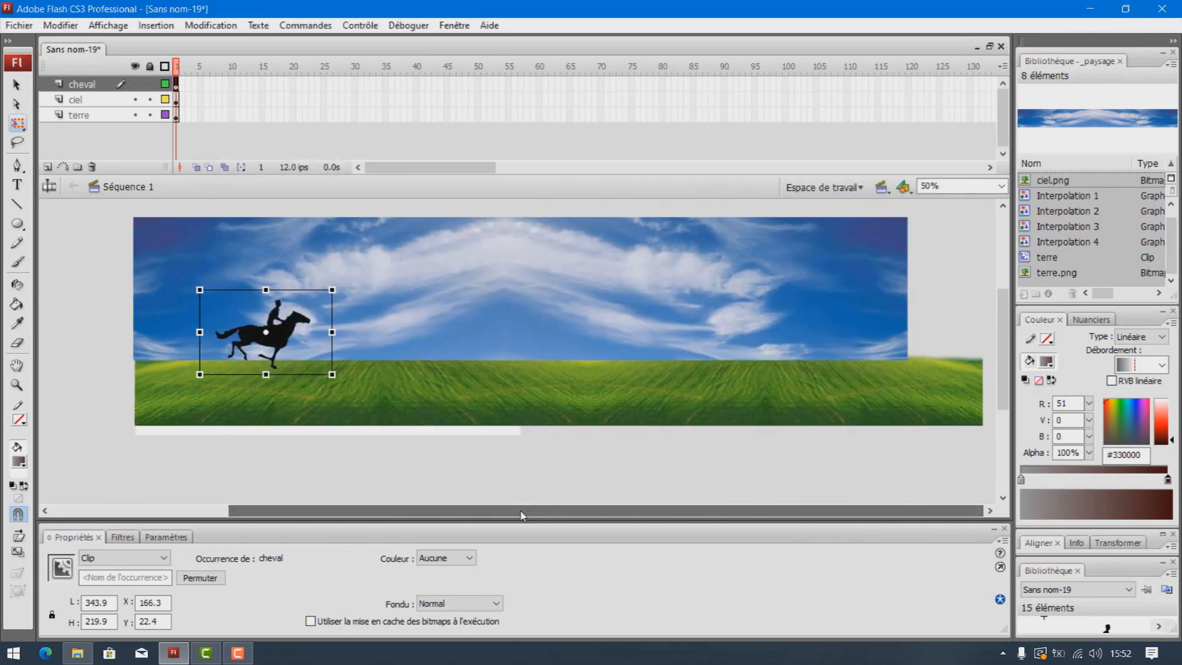
pyautogui.click(92, 103)
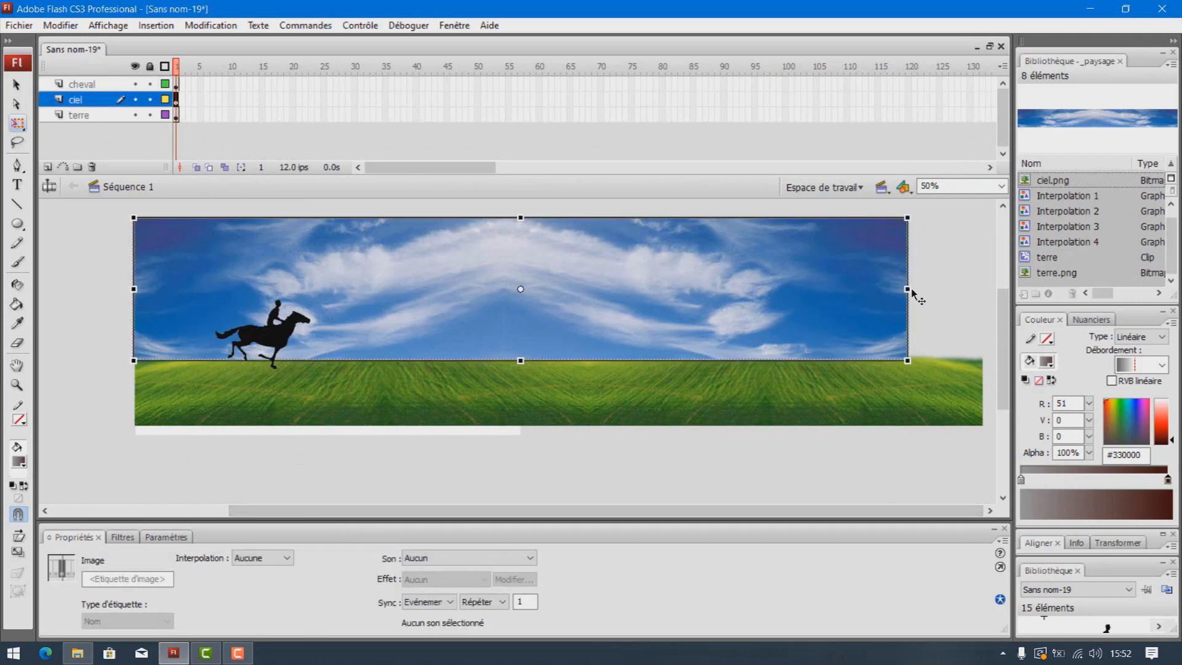
pyautogui.moveTo(908, 288); pyautogui.dragTo(991, 289)
pyautogui.moveTo(670, 297); pyautogui.dragTo(731, 291)
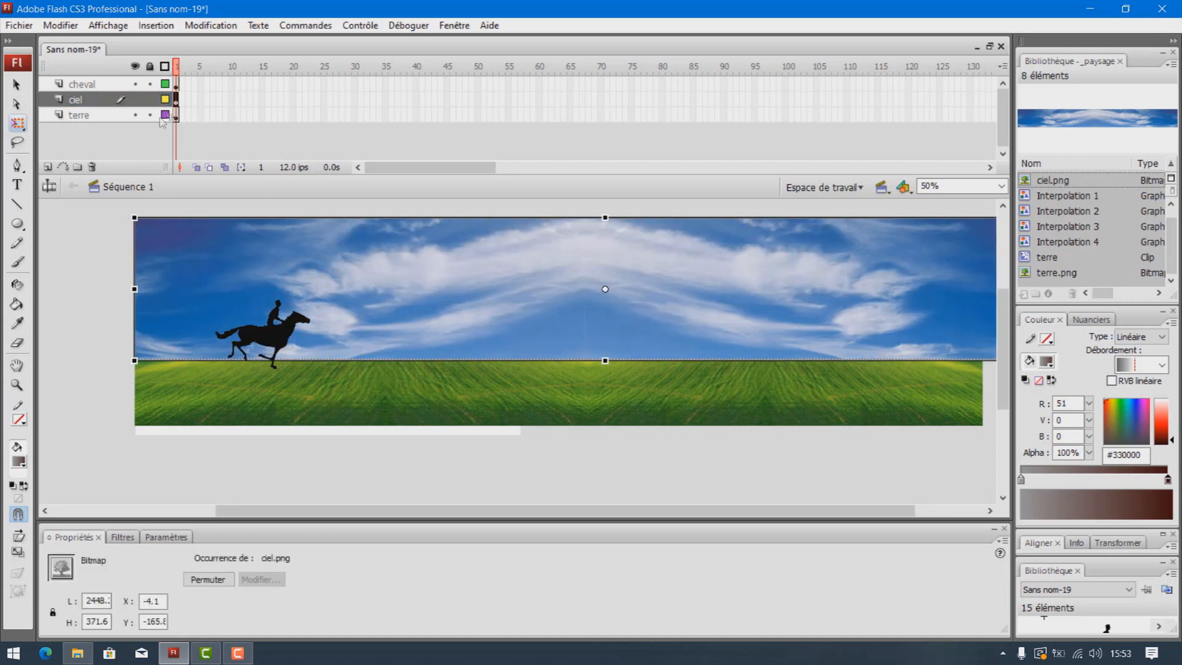
# - Select the cheval and ciel layers together, stretch their contents horizontally to about 2966 px overall, and preview the movie
pyautogui.keyDown('shift'); pyautogui.click(98, 85); pyautogui.keyUp('shift')
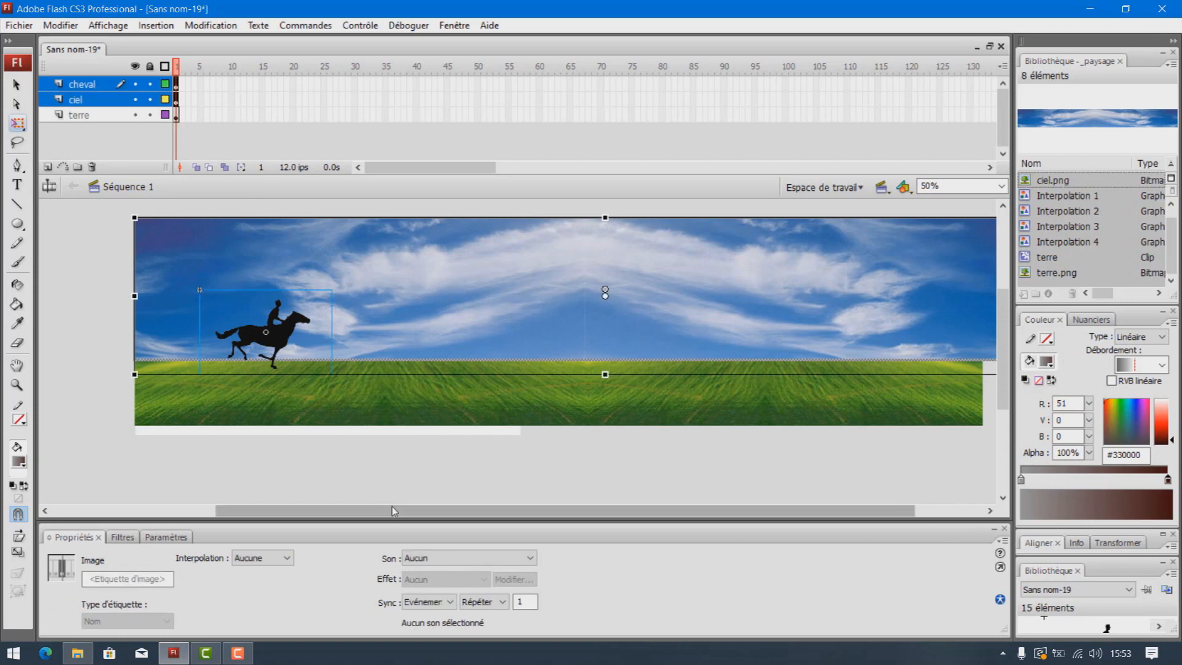
pyautogui.moveTo(423, 515); pyautogui.dragTo(493, 516)
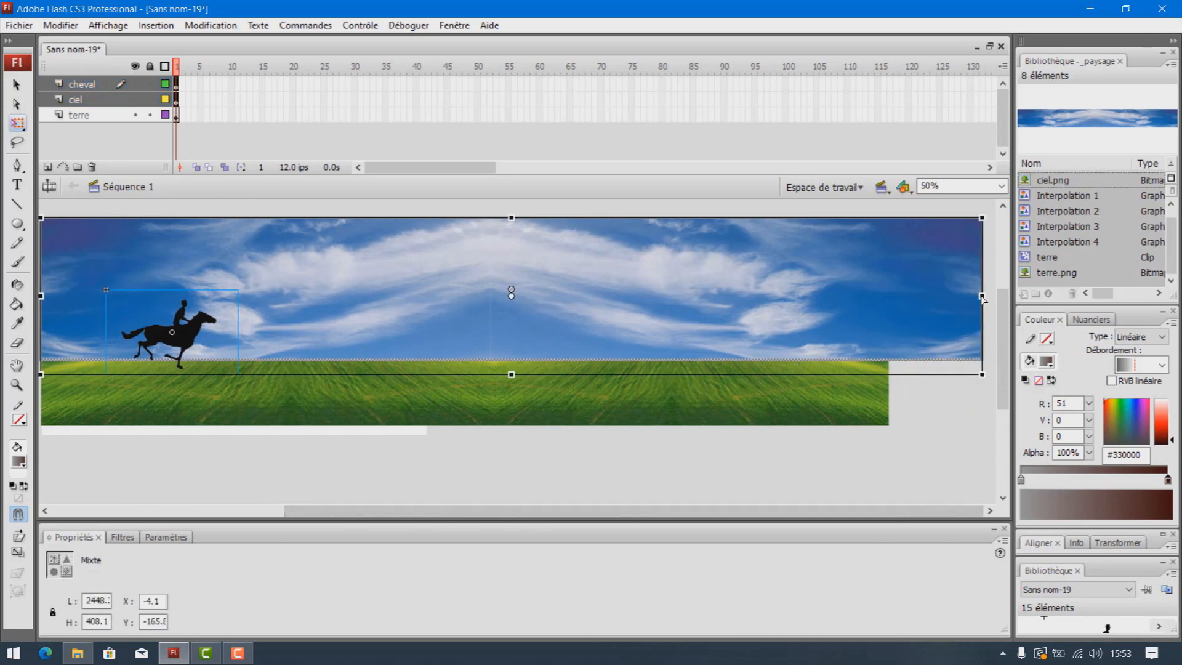
pyautogui.moveTo(983, 295); pyautogui.dragTo(1178, 306)
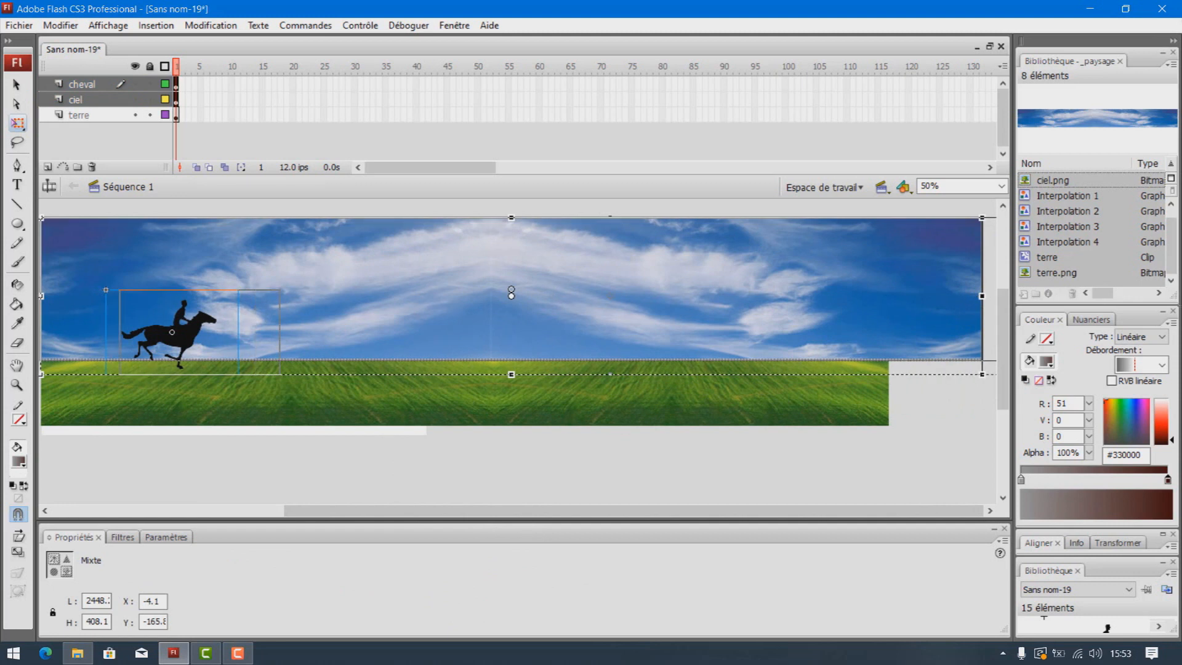
pyautogui.moveTo(1179, 312); pyautogui.dragTo(1180, 332)
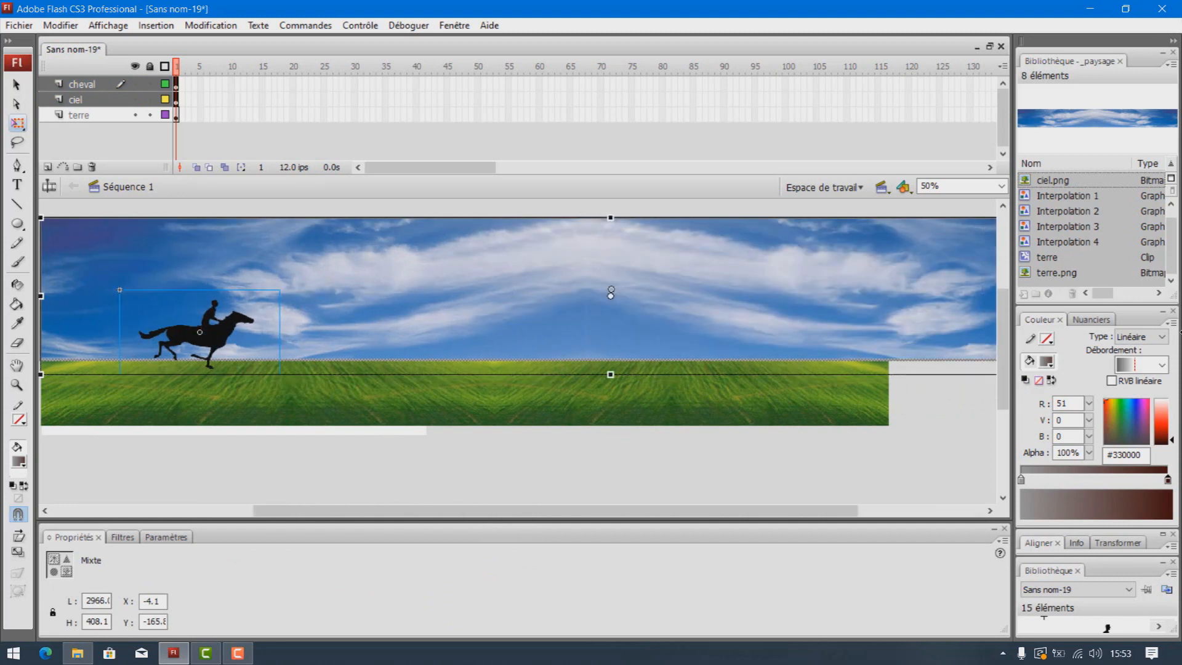
pyautogui.hotkey('ctrl', 'Return')
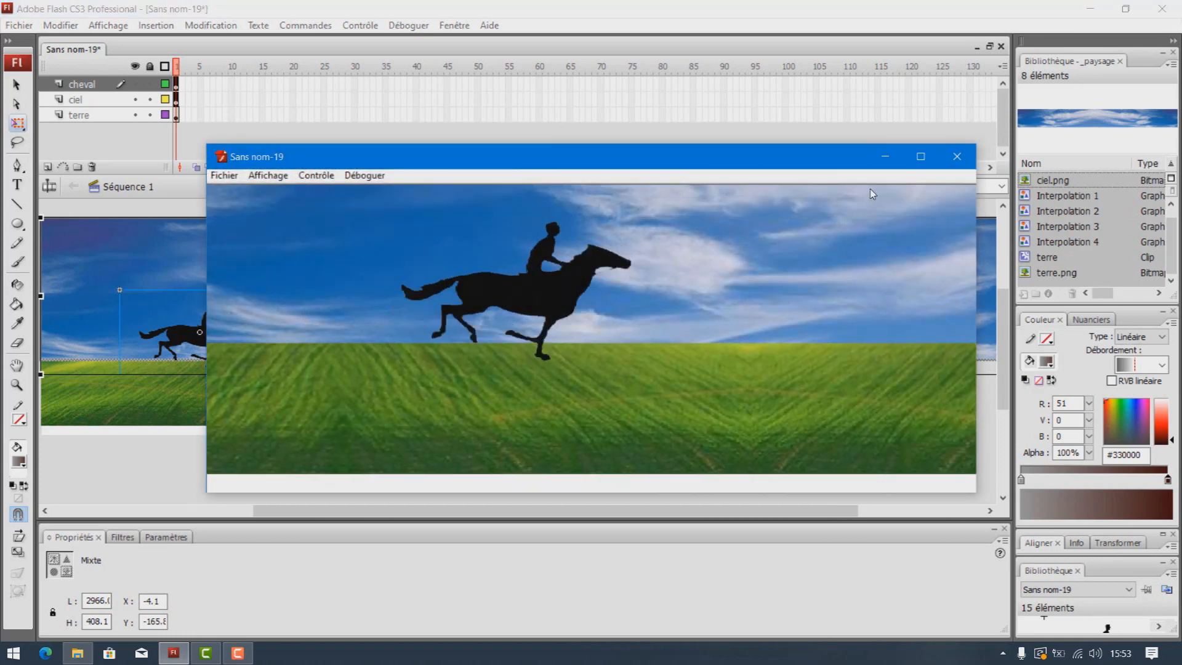
pyautogui.click(958, 162)
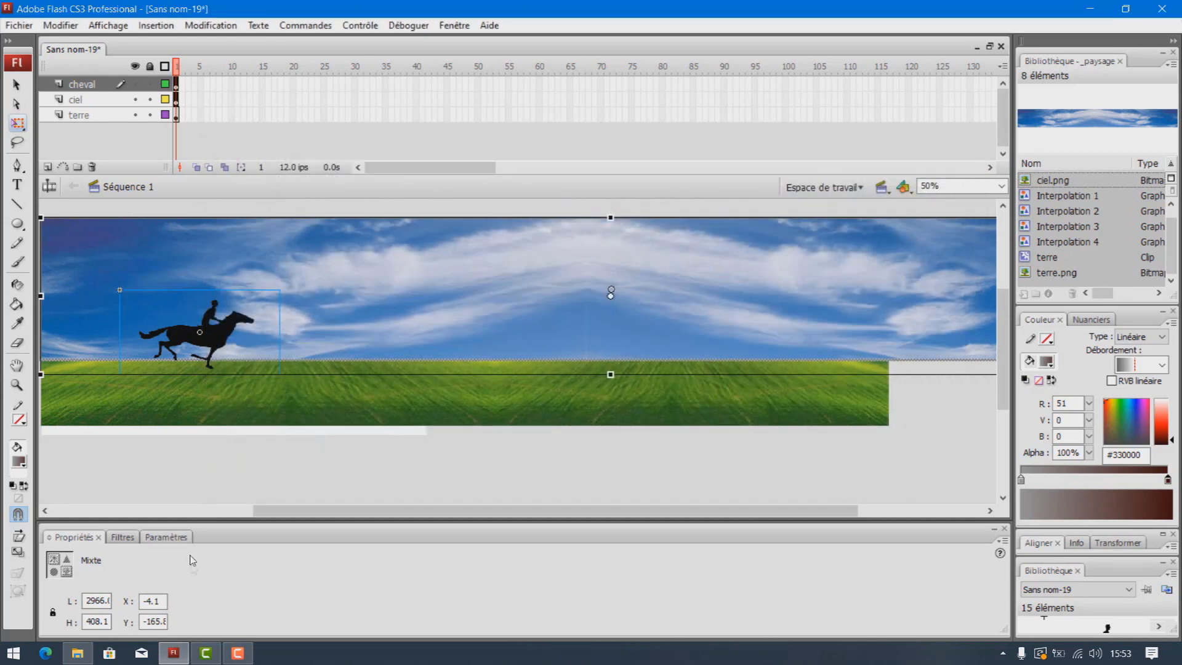
pyautogui.click(237, 653)
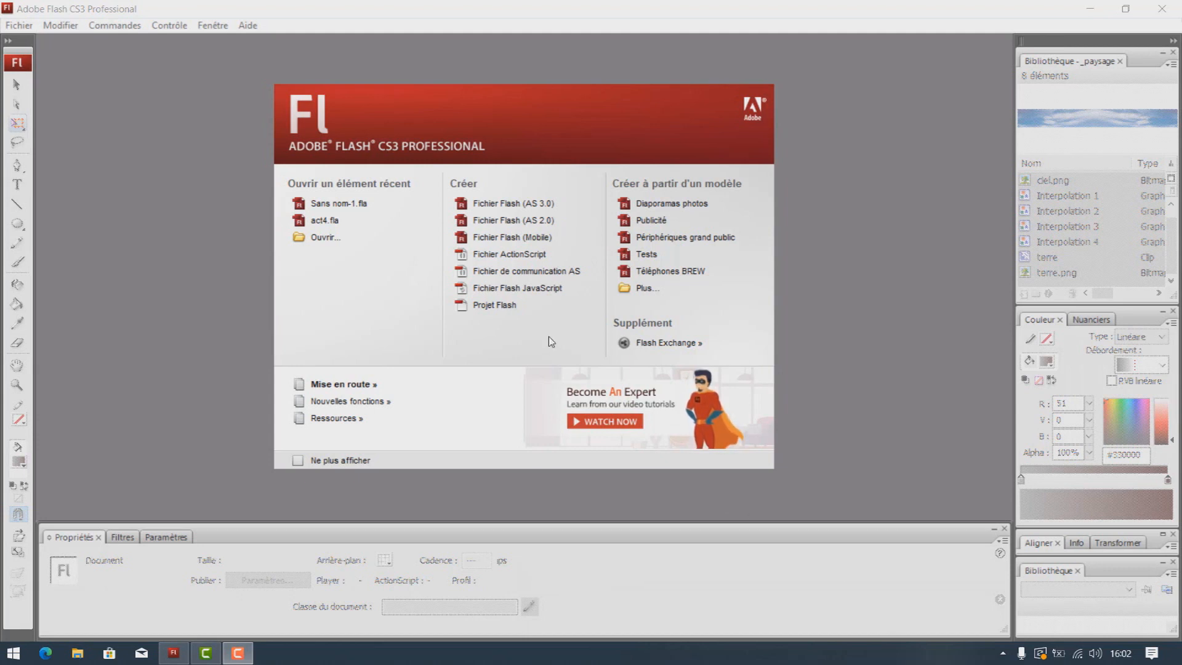
# - Create a new Flash file (AS 2.0) and rename its only layer as arrière plan
pyautogui.click(501, 221)
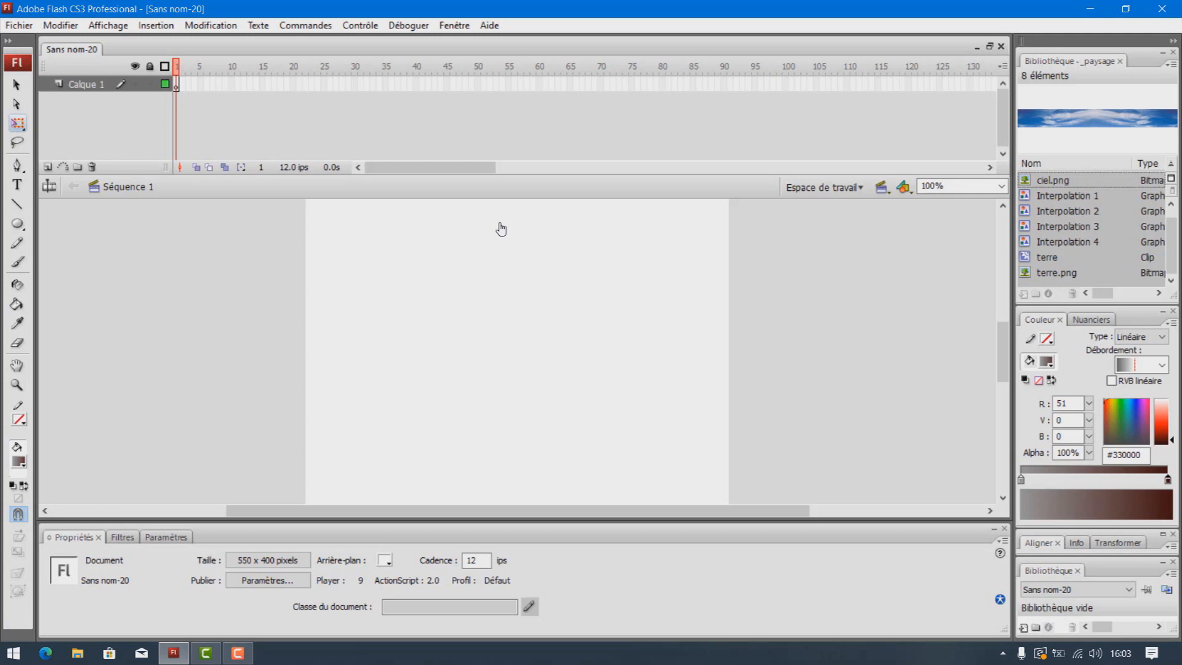
pyautogui.doubleClick(99, 85)
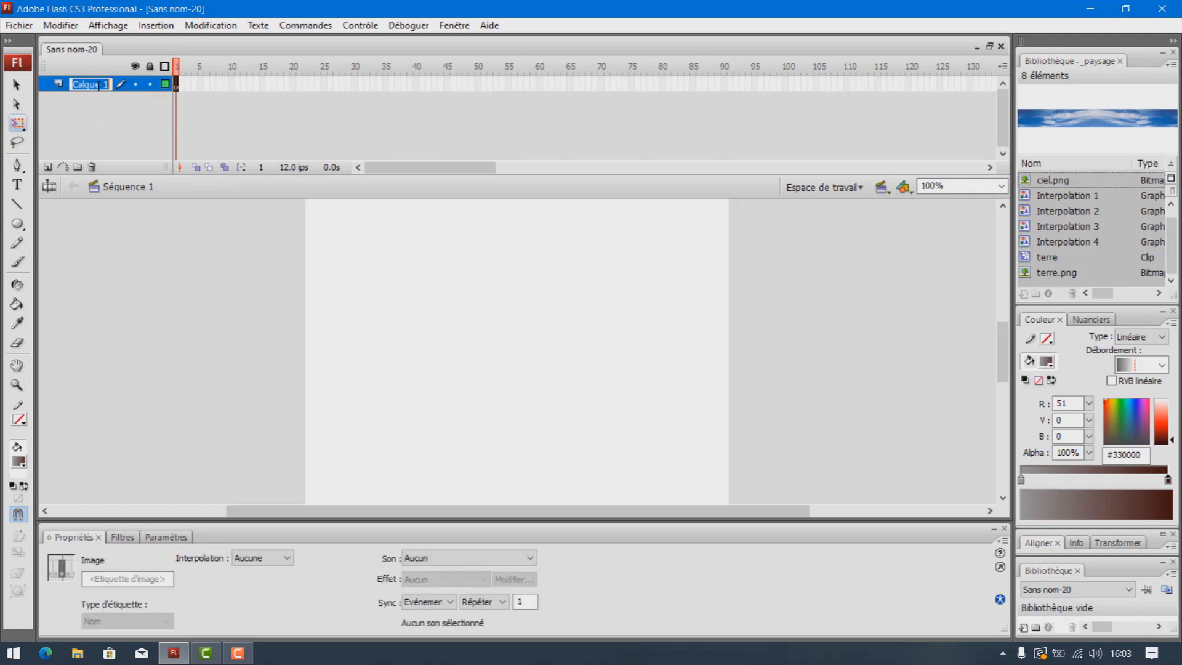
pyautogui.write('ar')
pyautogui.write('rière plan')
pyautogui.press('Return')
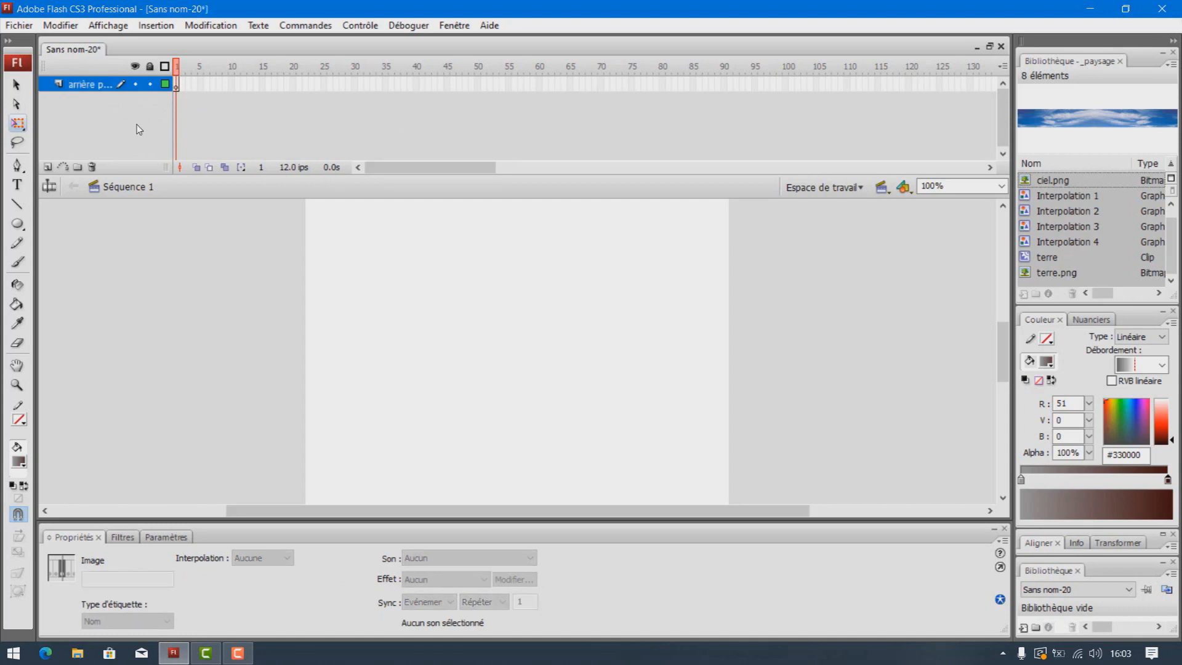
# - Import the wallpaper-450231 image from Bureau, Cours 3ASC, Activité 4, ressource onto the stage as the background
pyautogui.click(31, 27)
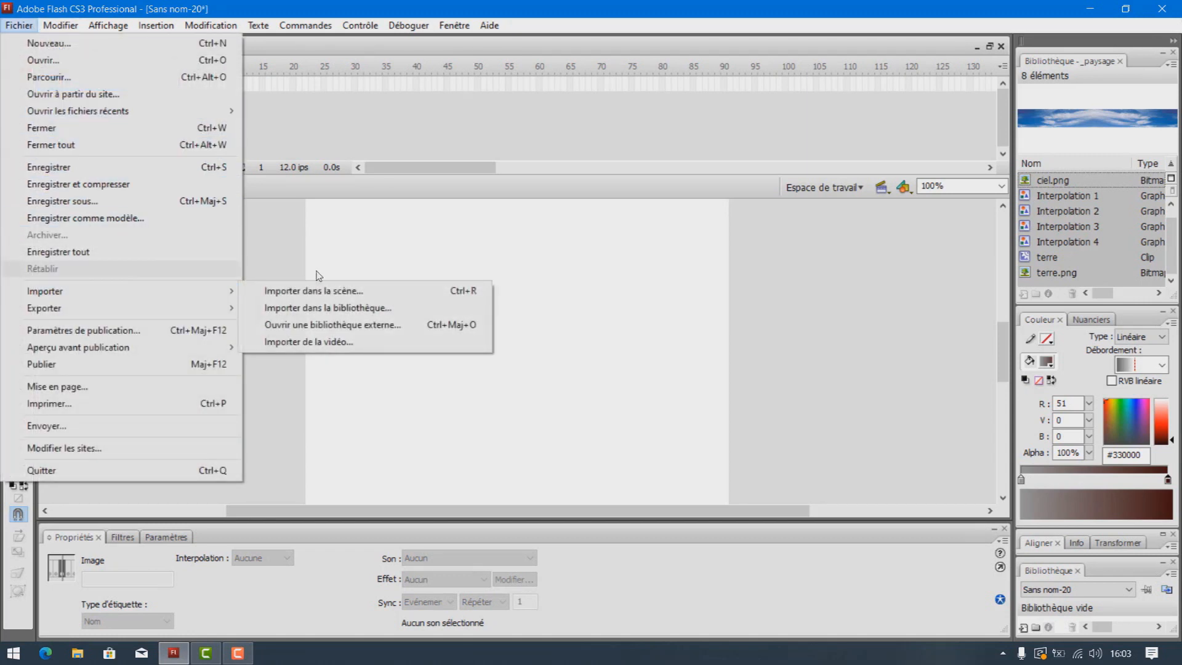
pyautogui.moveTo(236, 294)
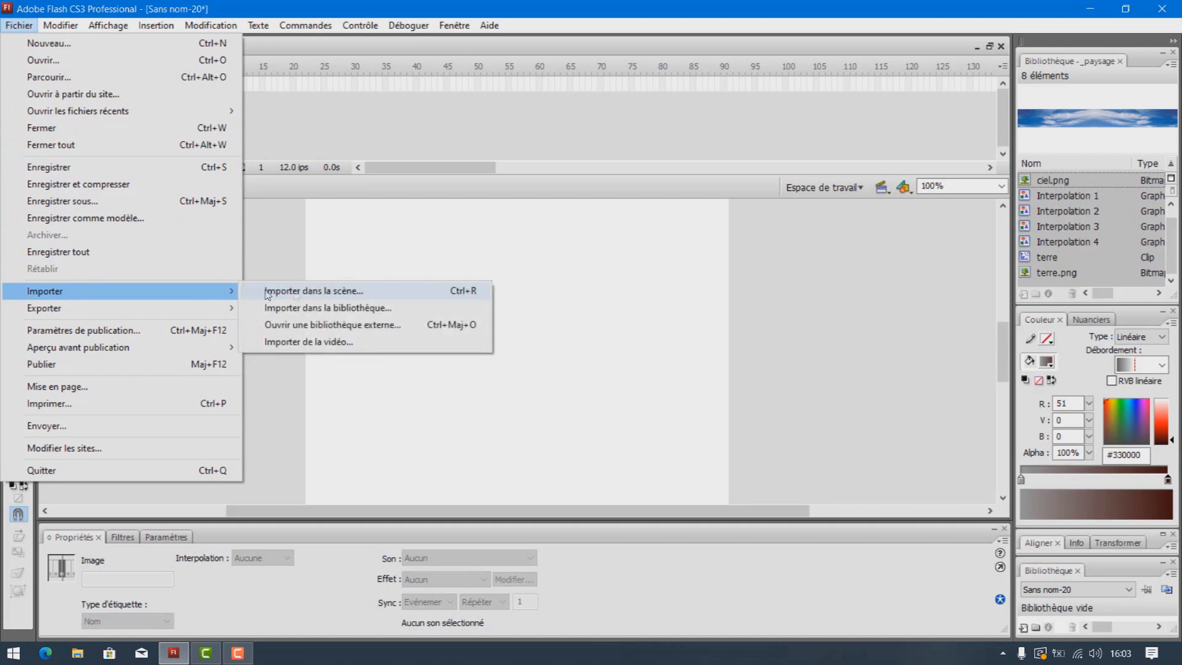
pyautogui.click(311, 292)
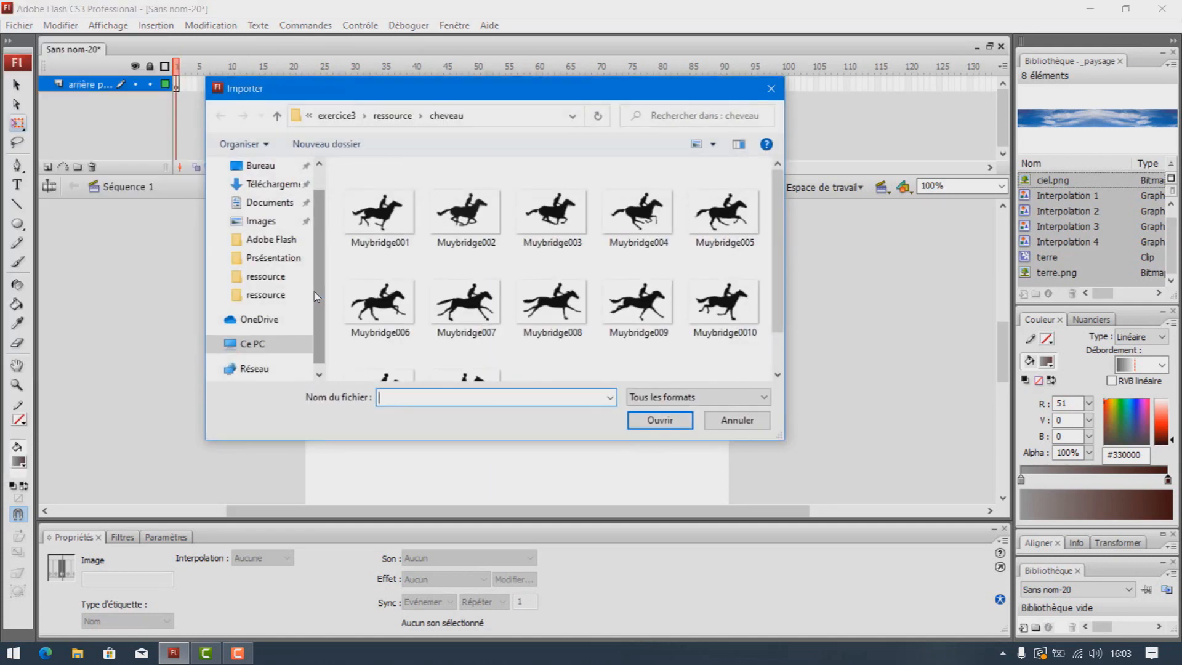
pyautogui.click(261, 166)
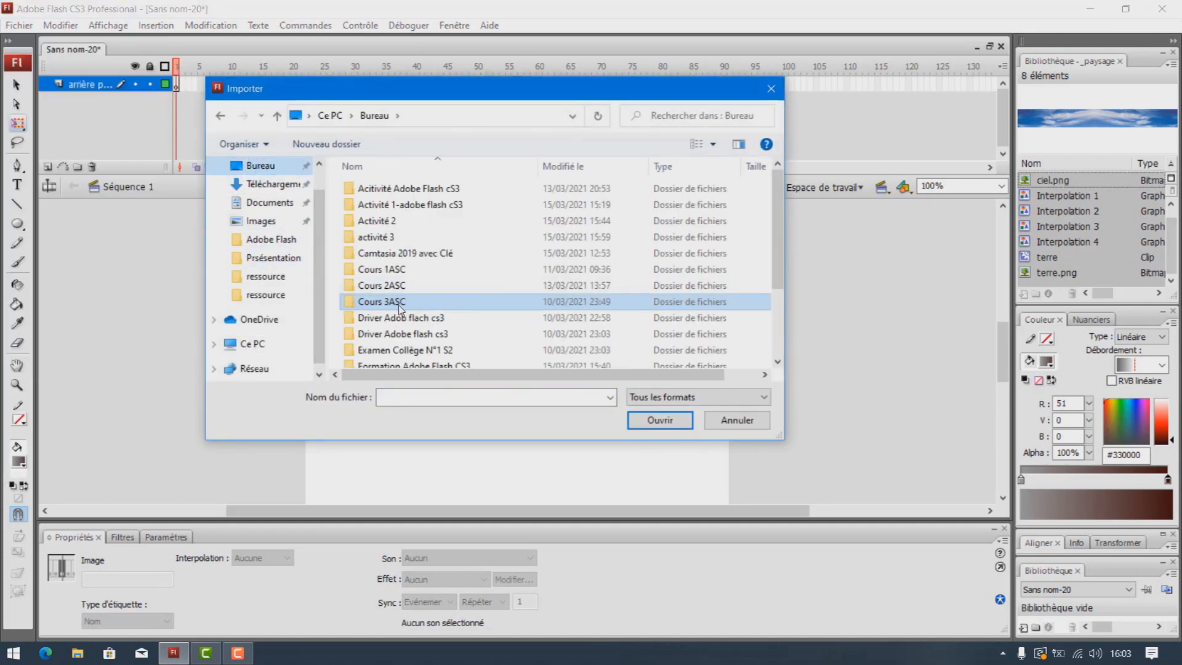
pyautogui.doubleClick(399, 306)
pyautogui.doubleClick(388, 189)
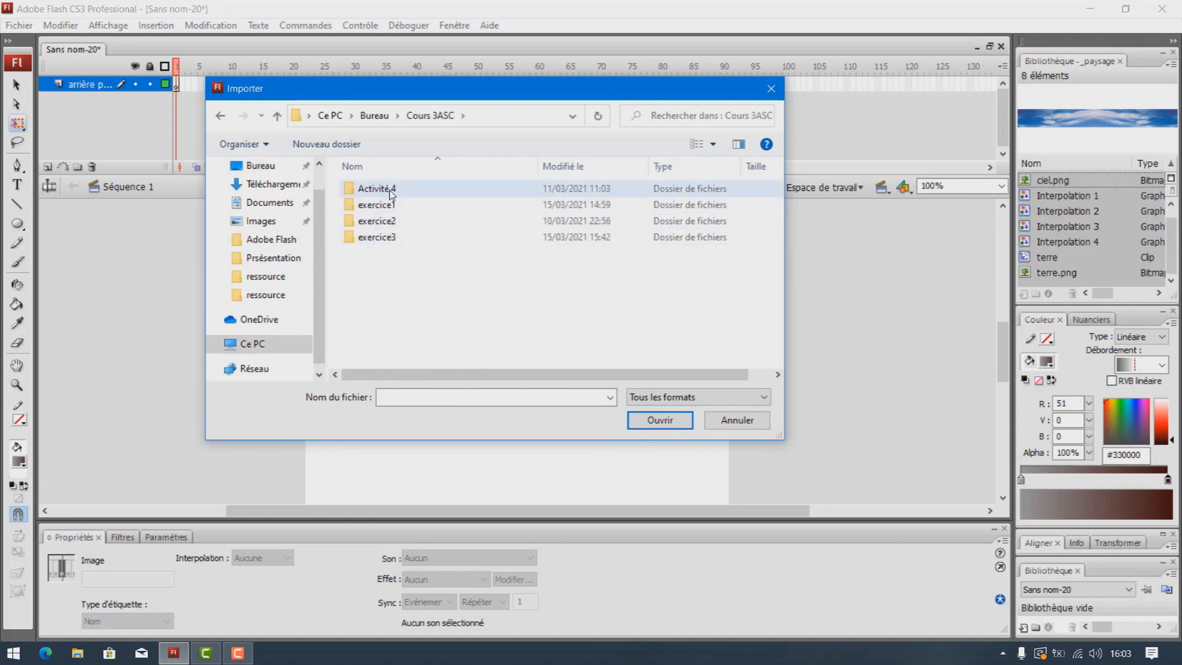
pyautogui.doubleClick(400, 193)
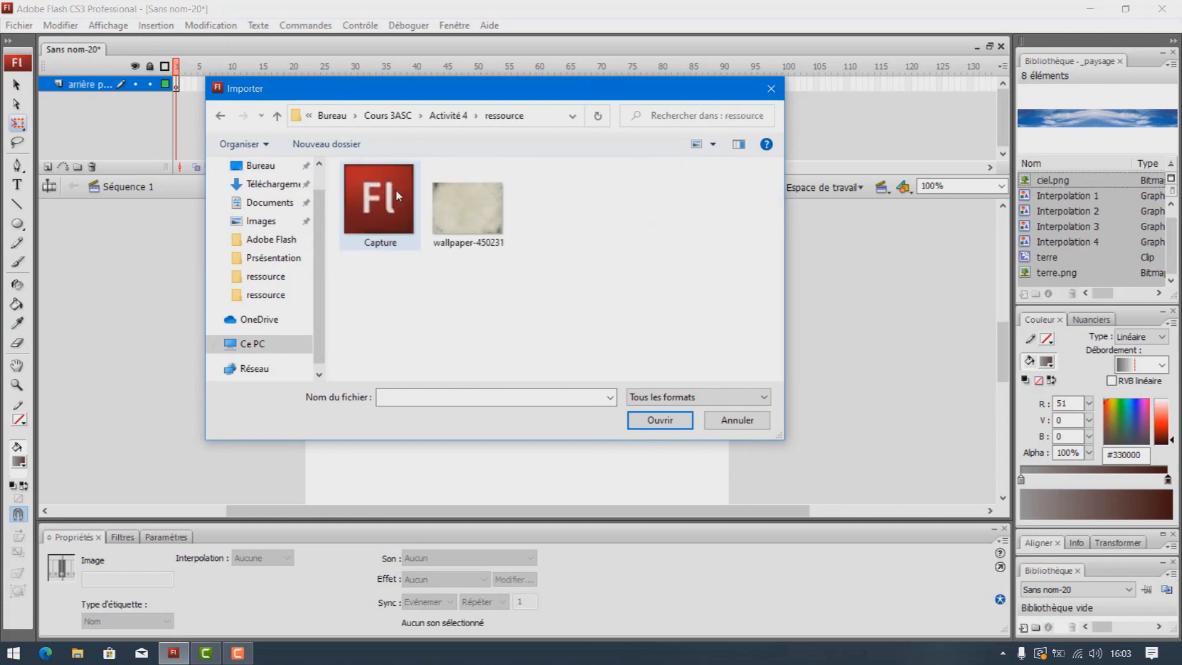
pyautogui.doubleClick(474, 214)
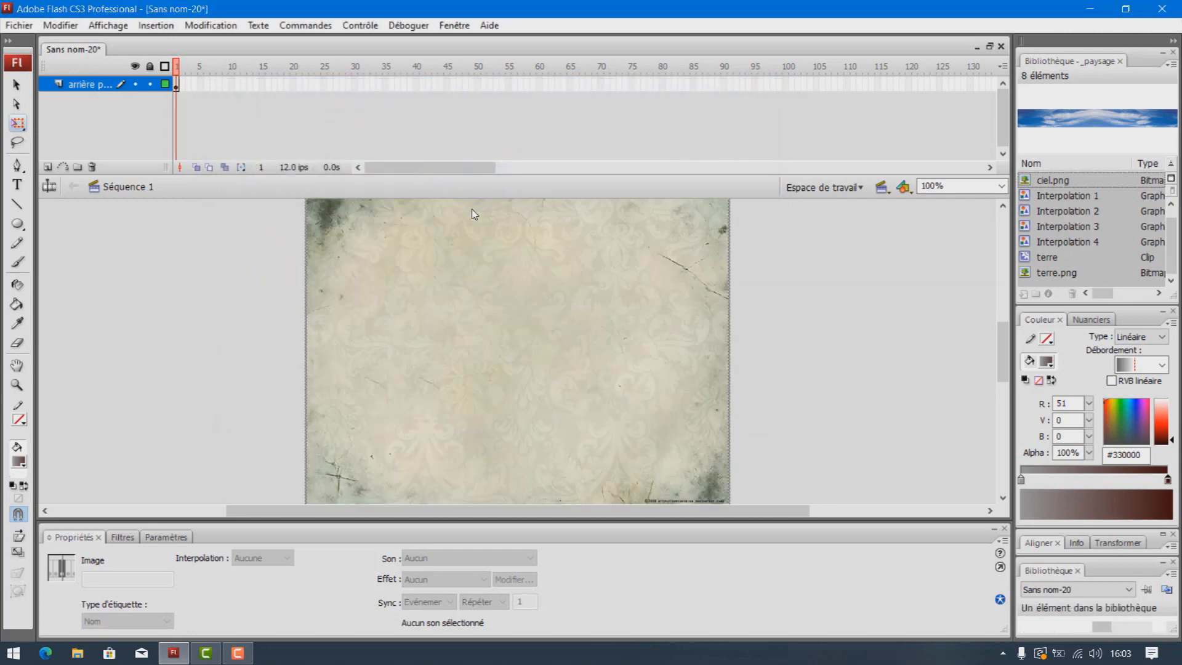
pyautogui.click(475, 215)
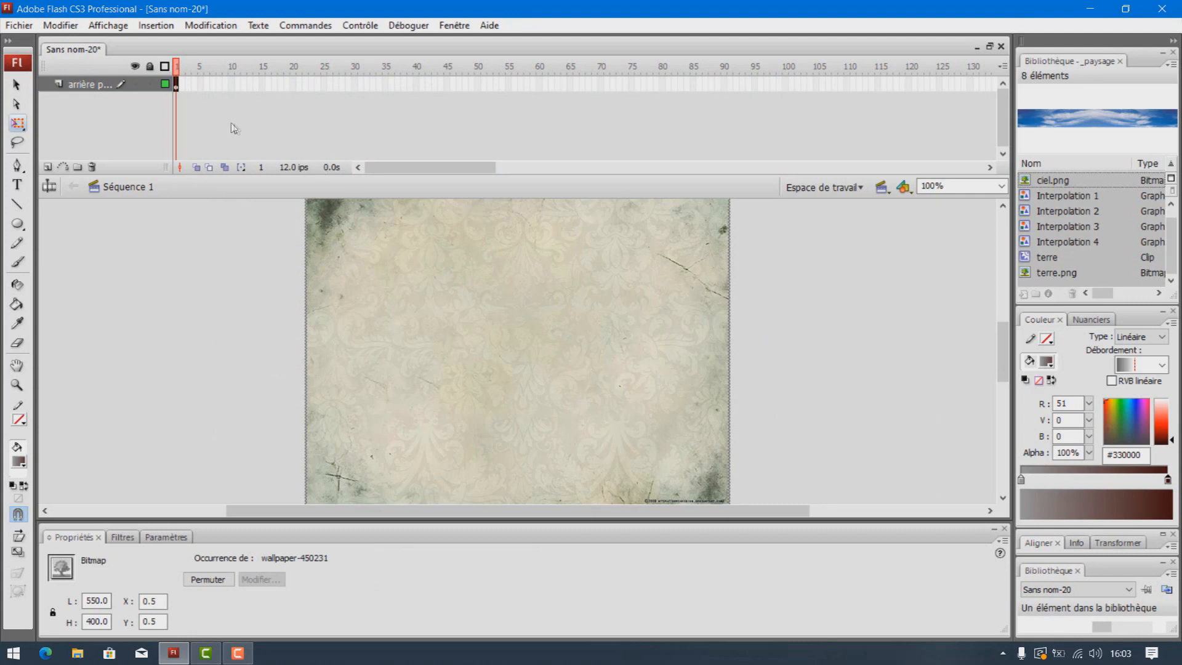
# - Open bib-externe from the Activité 4 ressource folder as an external library and place its panel beside the stage
pyautogui.click(21, 25)
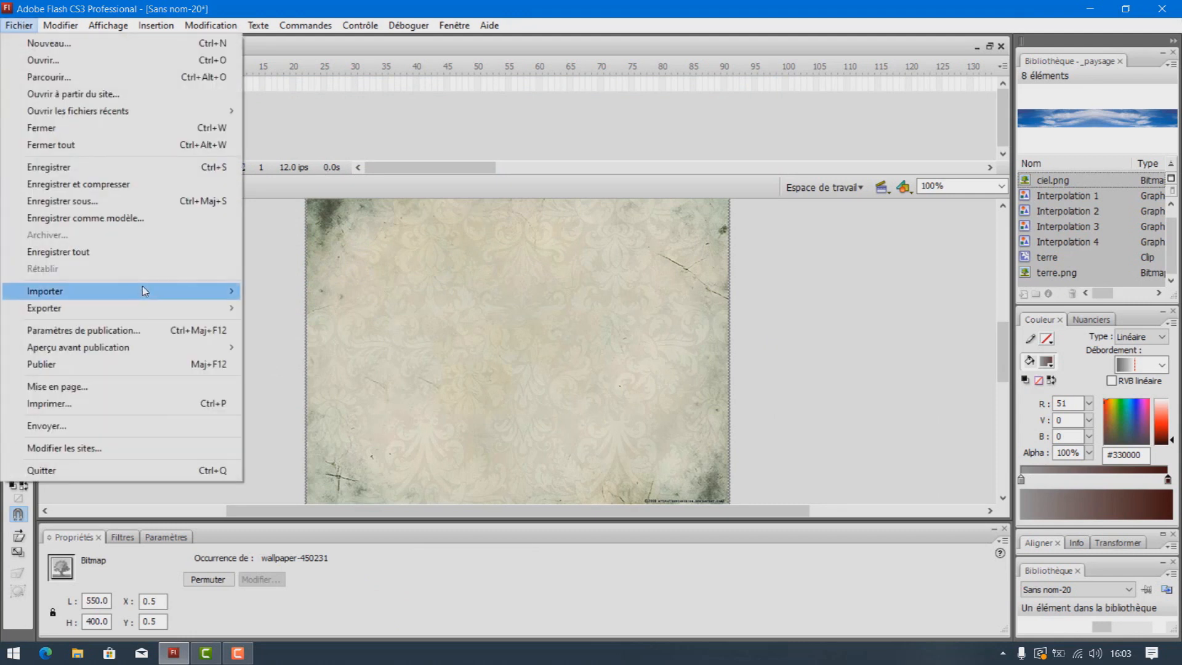
pyautogui.moveTo(158, 292)
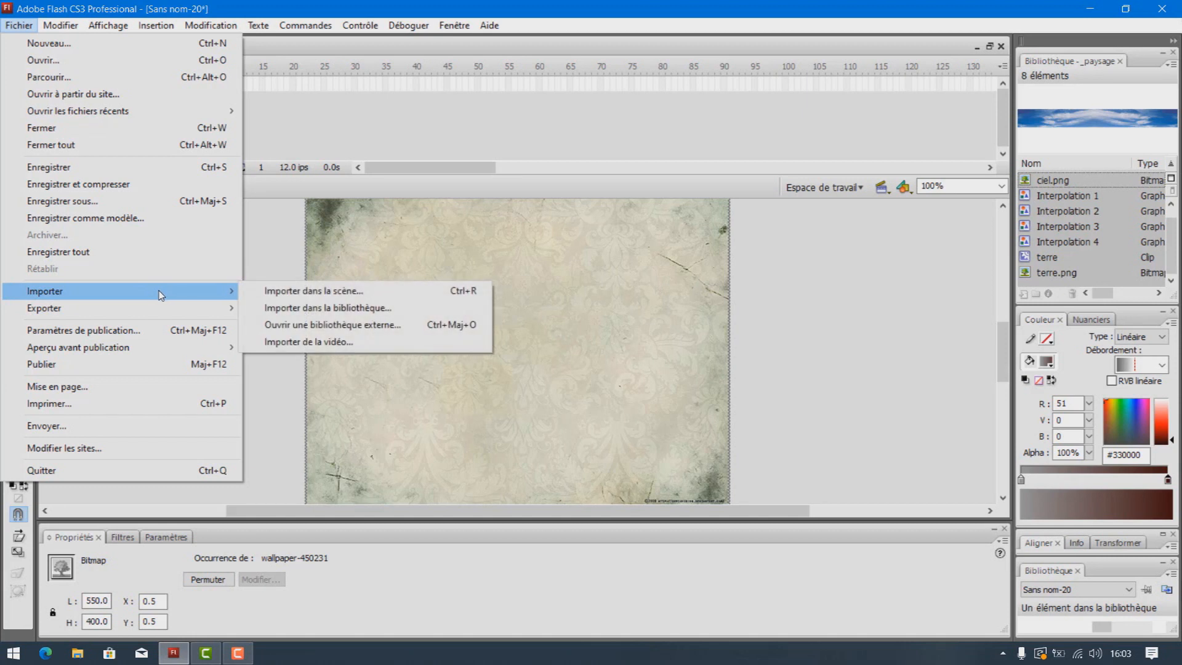
pyautogui.click(318, 326)
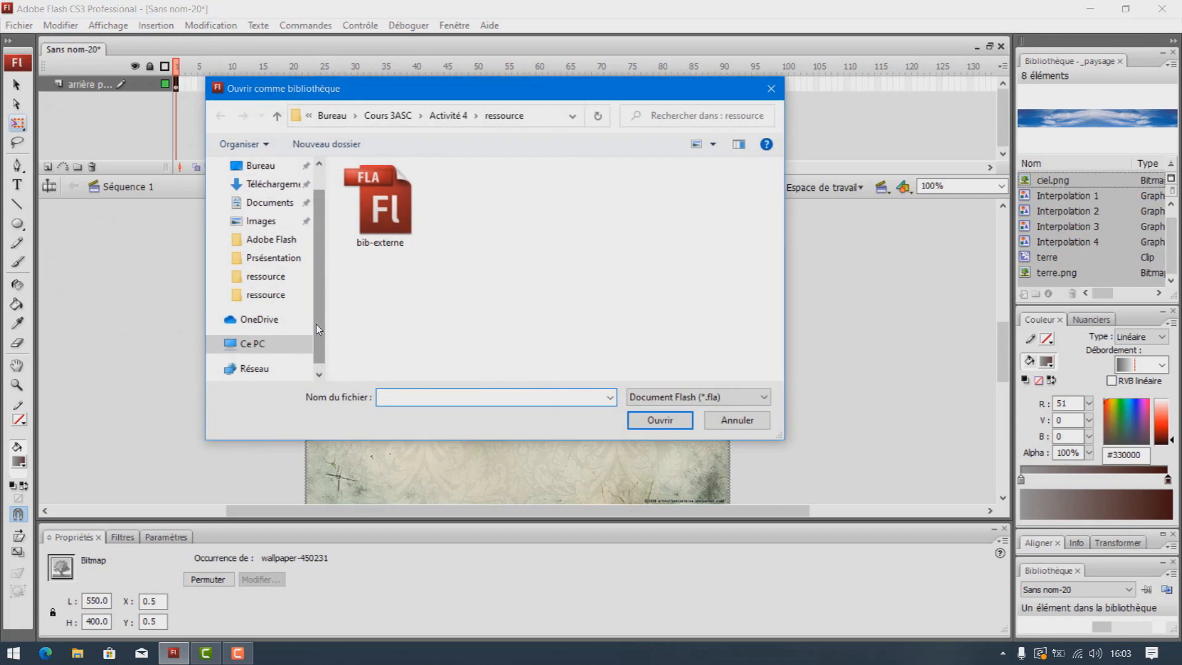
pyautogui.doubleClick(382, 217)
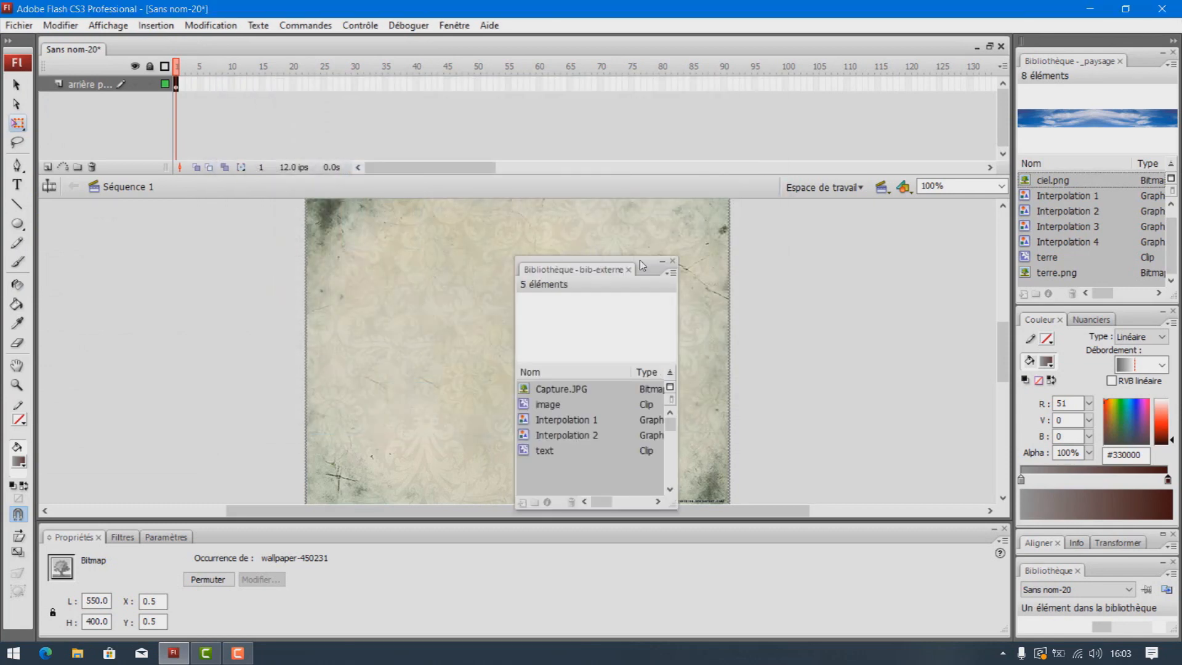
pyautogui.moveTo(648, 266); pyautogui.dragTo(900, 249)
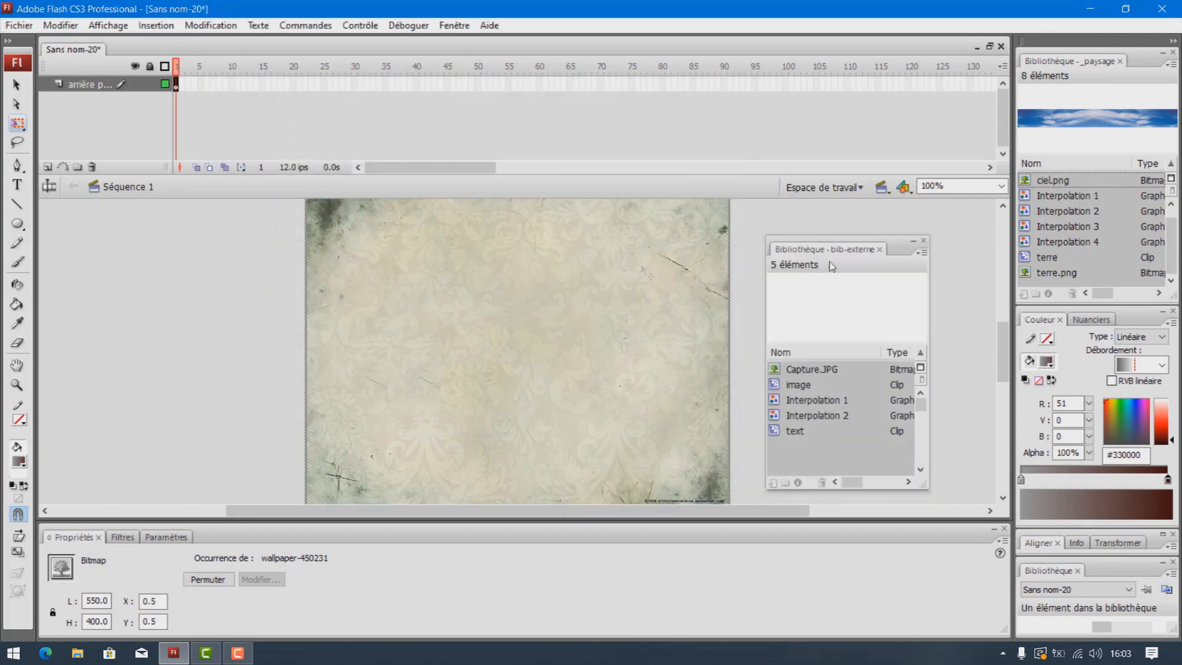
# - Add two layers above arrière plan and name them logo and texte, with texte on top
pyautogui.click(48, 167)
pyautogui.click(48, 167)
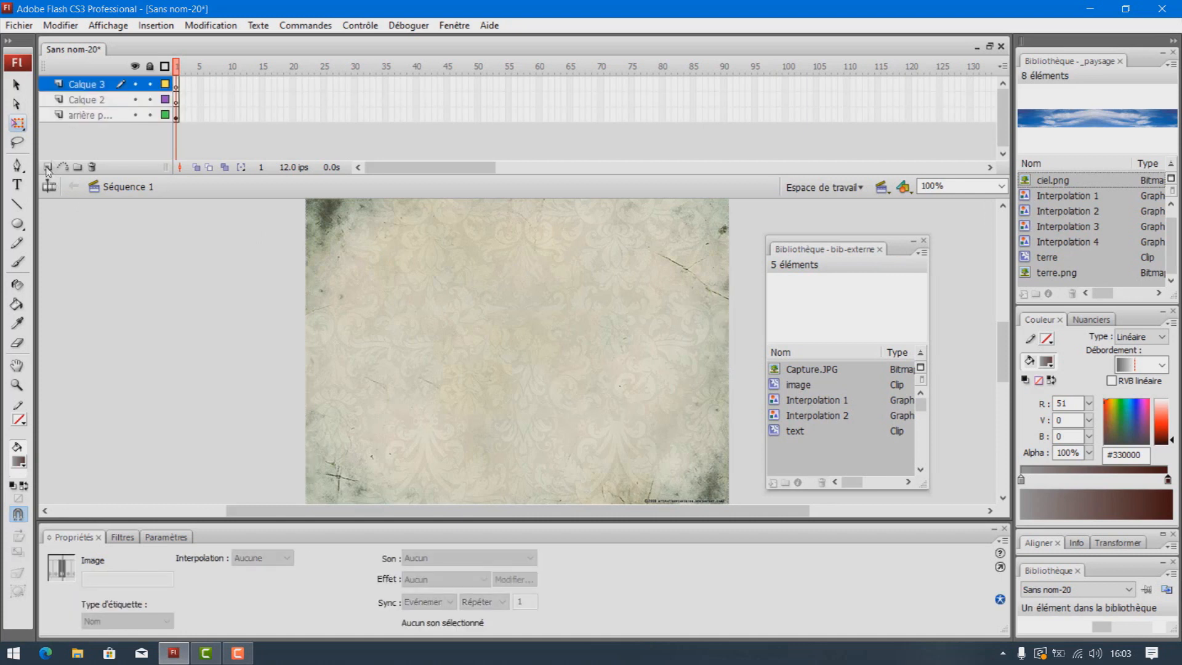
pyautogui.doubleClick(89, 100)
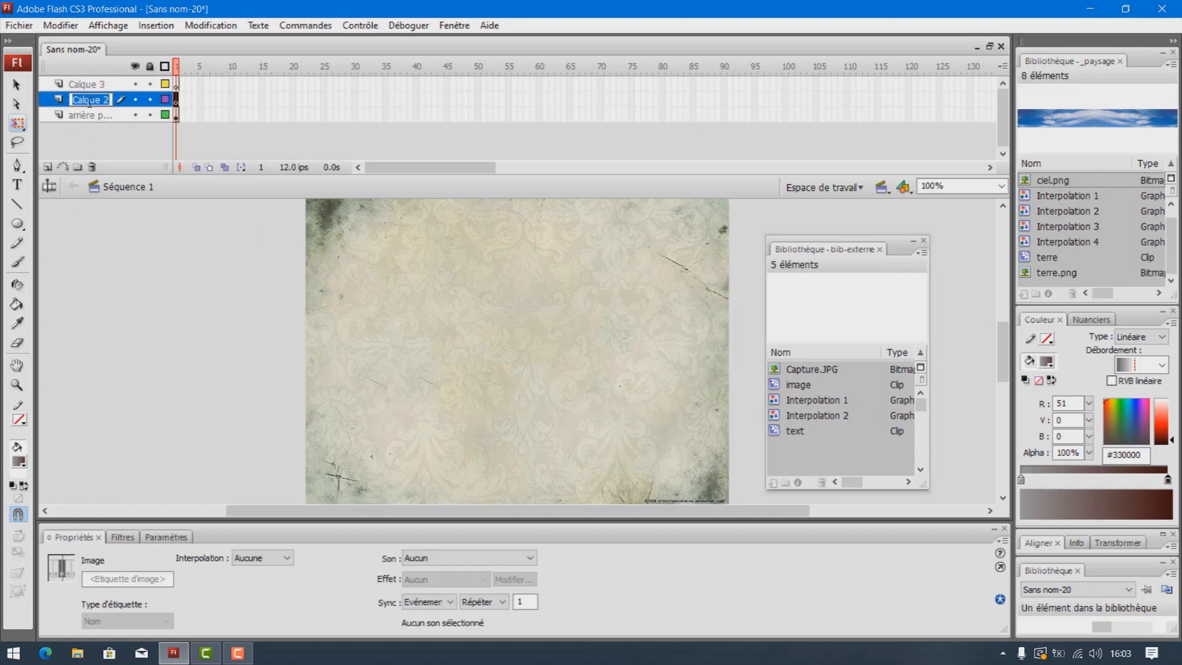
pyautogui.press('BackSpace')
pyautogui.doubleClick(106, 86)
pyautogui.write('texte')
pyautogui.click(142, 143)
# - Place the image clip from the bib-externe library on the logo layer at about X 224.9, Y 95.0
pyautogui.click(106, 101)
pyautogui.click(800, 386)
pyautogui.moveTo(802, 386); pyautogui.dragTo(513, 308)
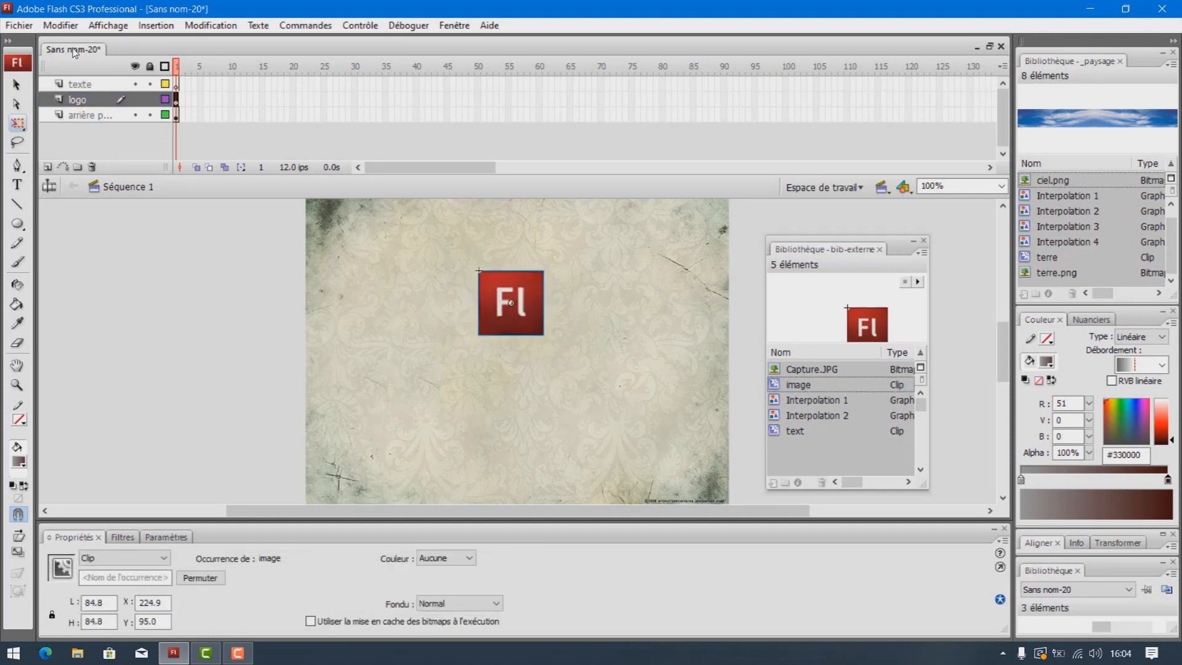
# - Place the text clip from bib-externe on the texte layer below the logo, at about Y 187.9, and preview the movie
pyautogui.click(85, 91)
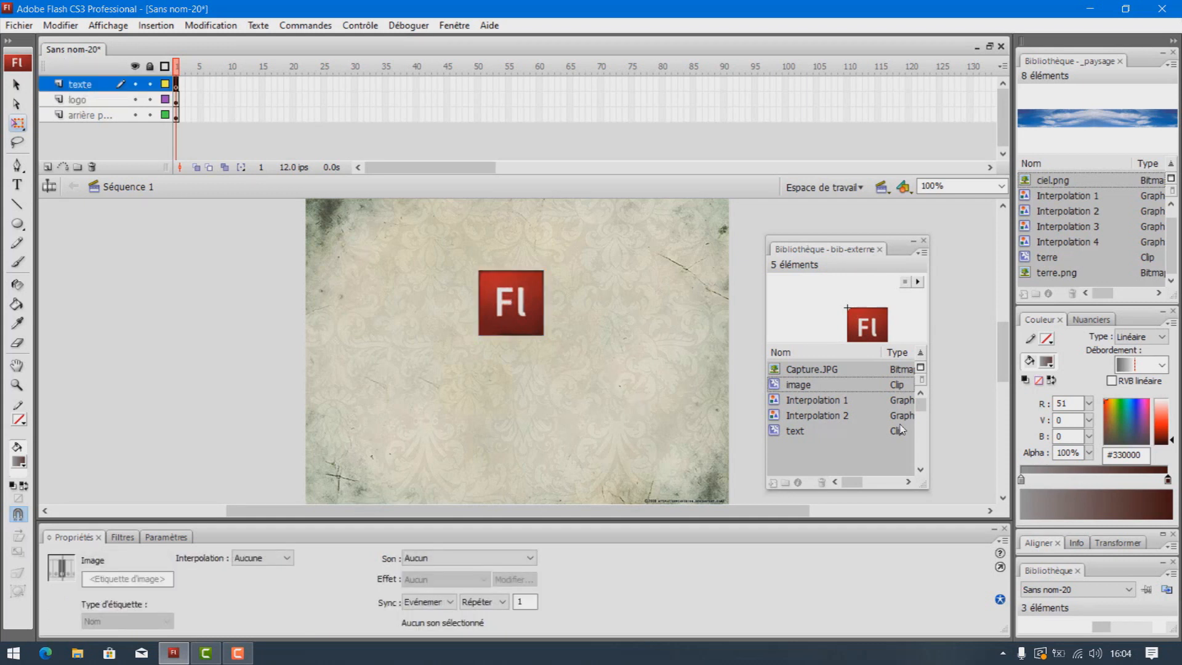
pyautogui.click(799, 434)
pyautogui.moveTo(790, 434); pyautogui.dragTo(510, 387)
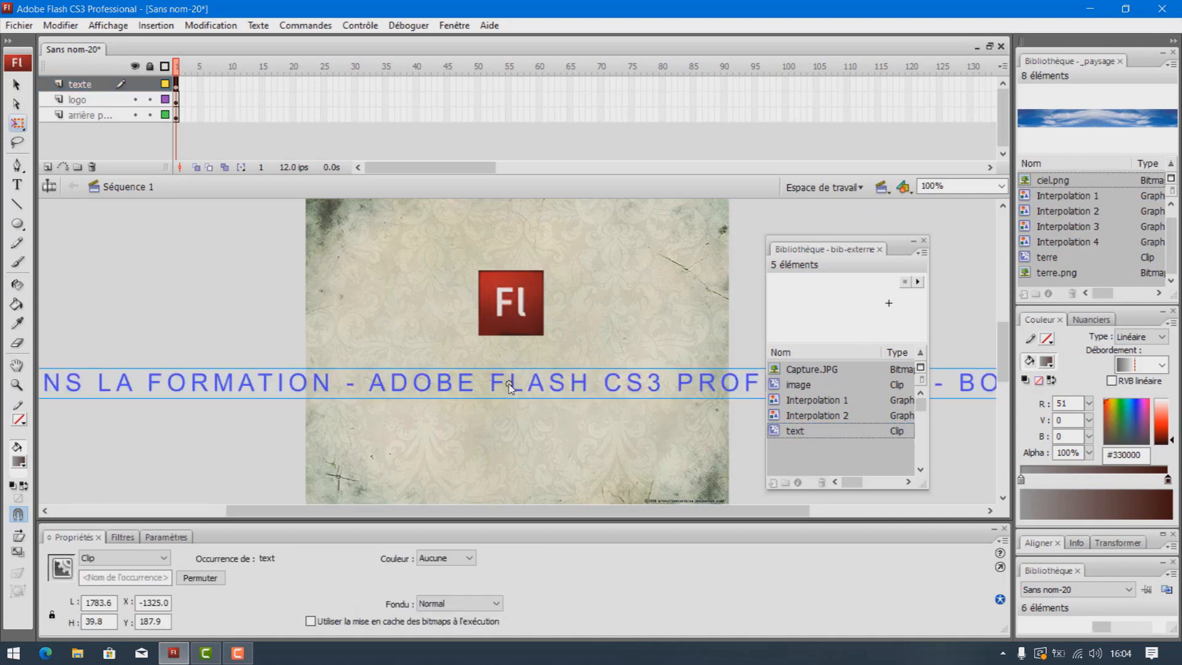
pyautogui.hotkey('ctrl', 'Return')
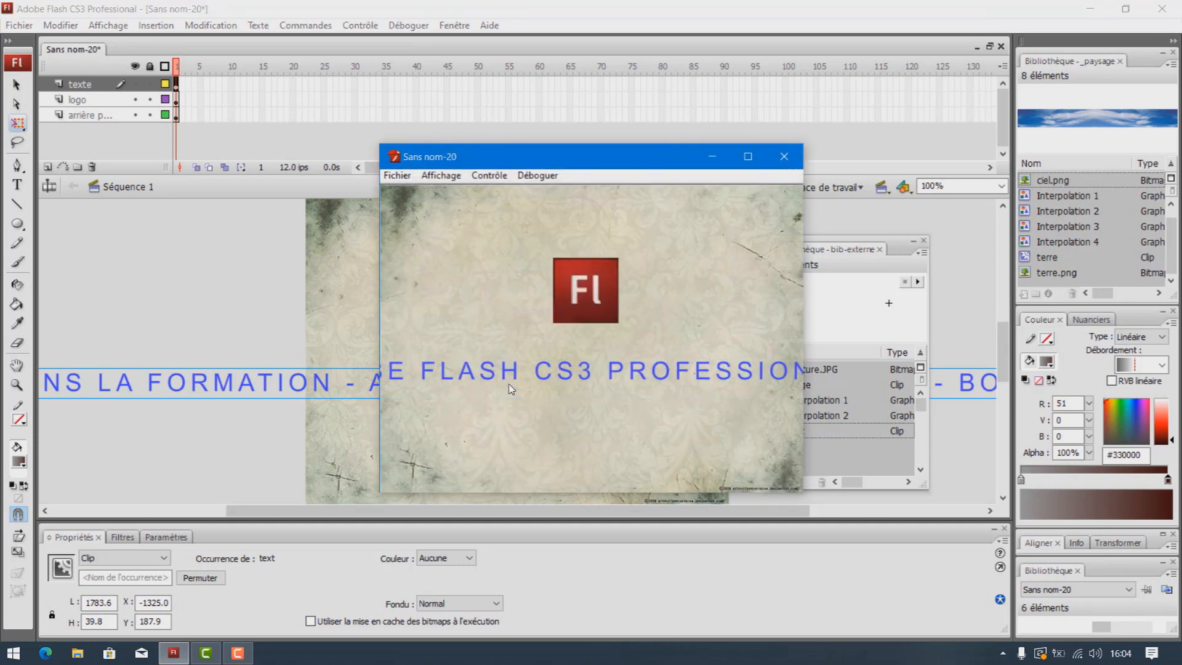
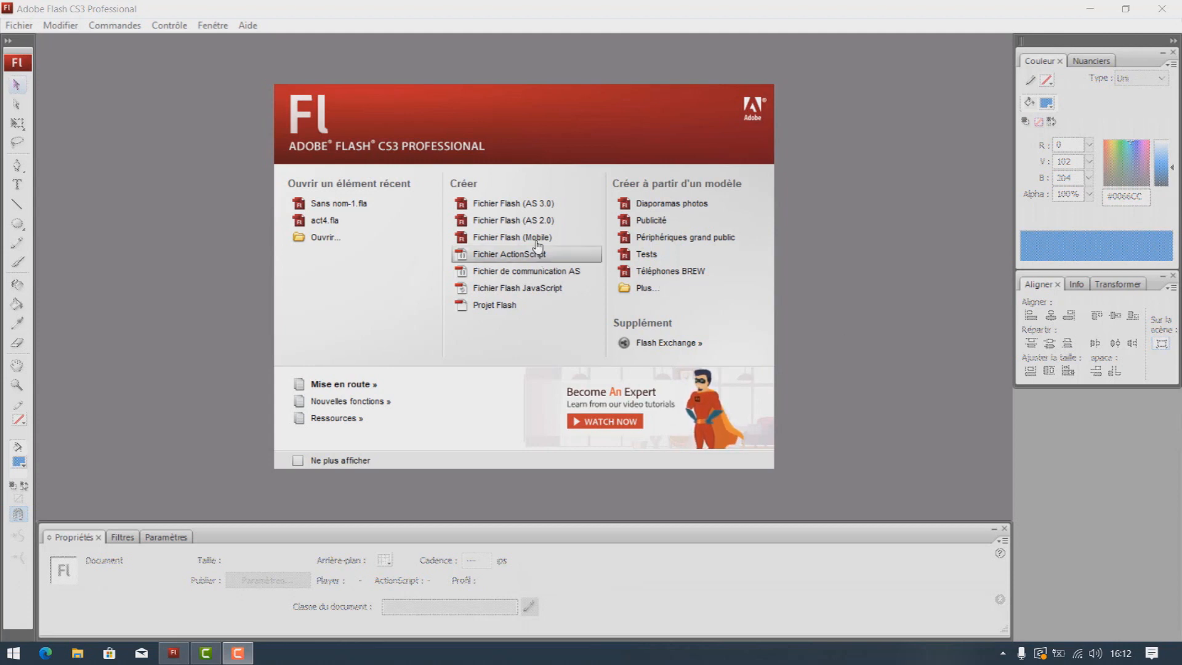
# - Create a new Flash AS 2.0 document and insert a keyframe at frame 40 of Calque 1
pyautogui.click(511, 220)
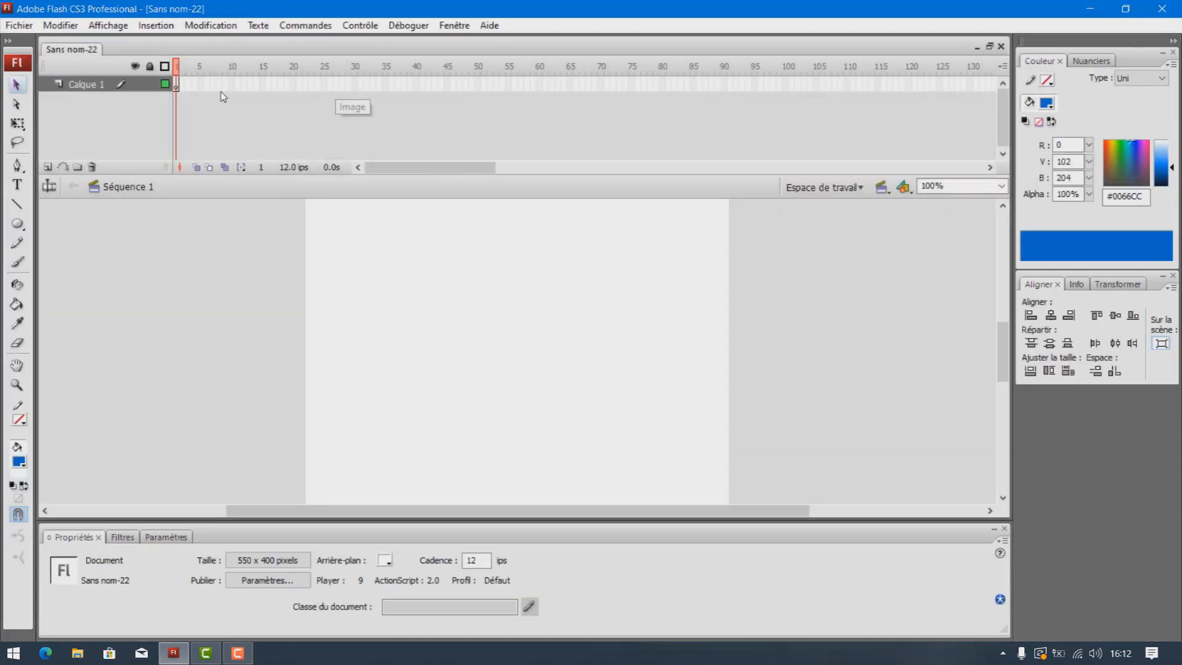
pyautogui.click(417, 85)
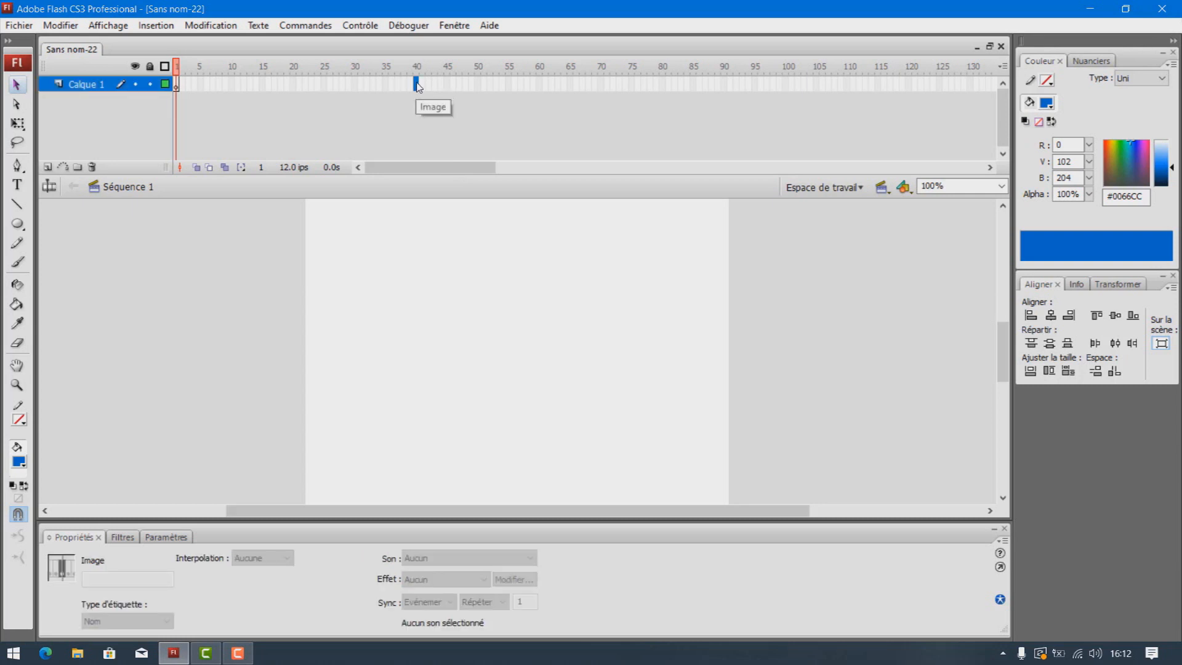
pyautogui.rightClick(418, 86)
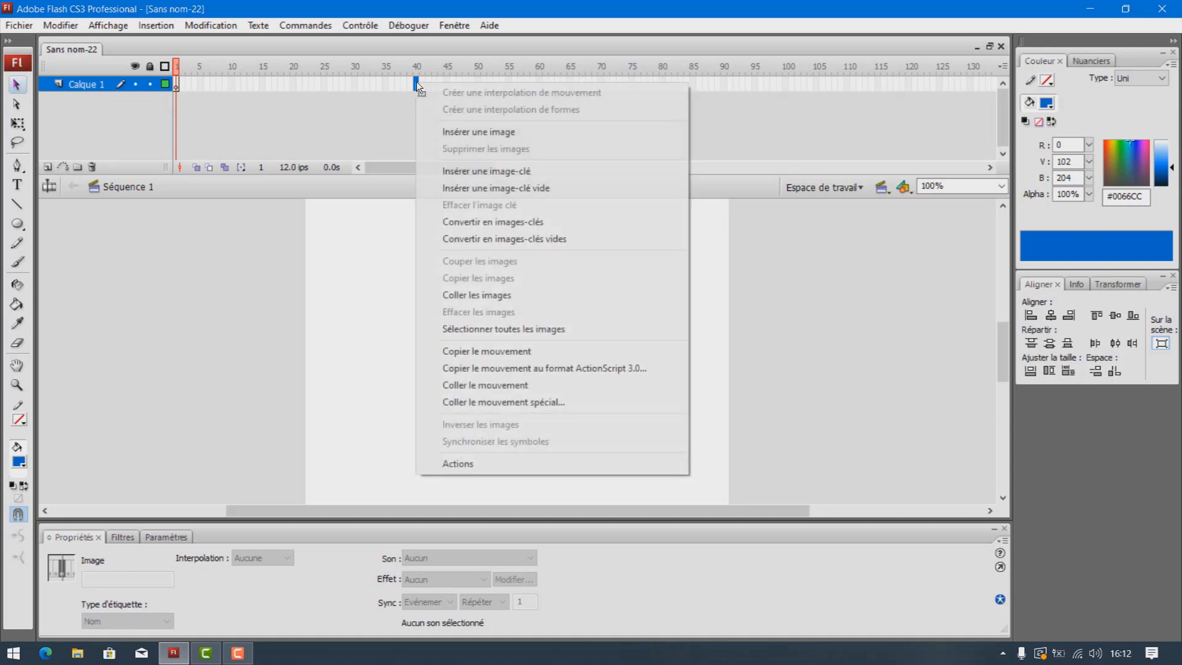
pyautogui.click(491, 176)
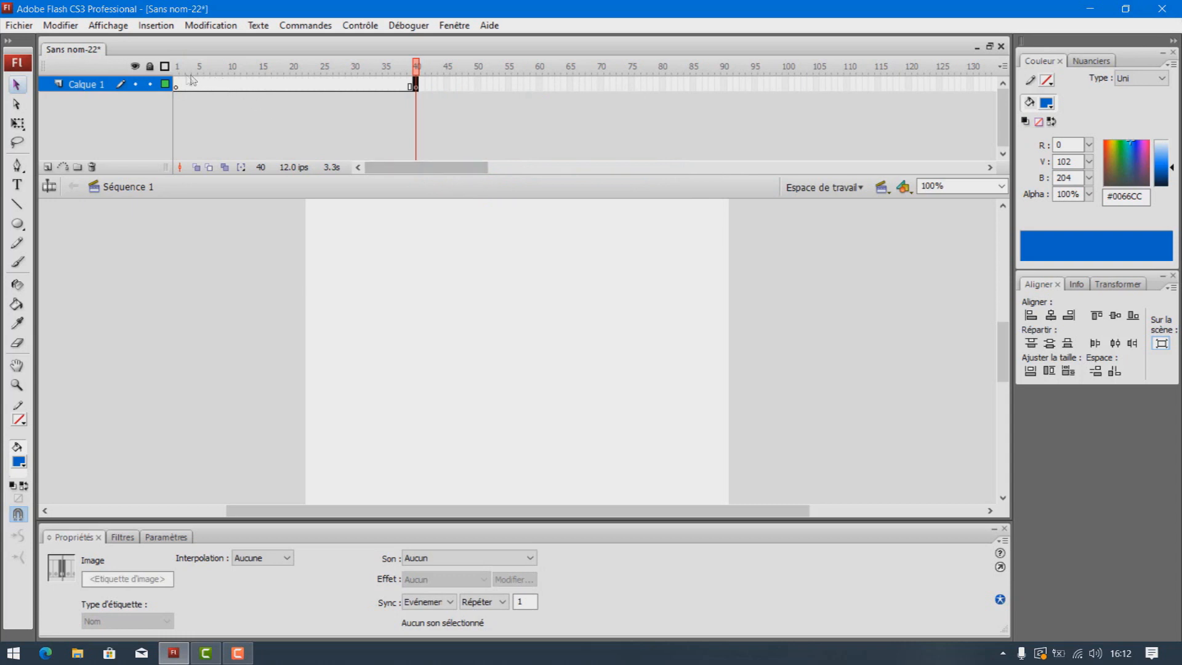
# - Add the letter A as static text in blue 96-point Times New Roman on frame 1, at about X 233.9, Y 102.5
pyautogui.click(178, 72)
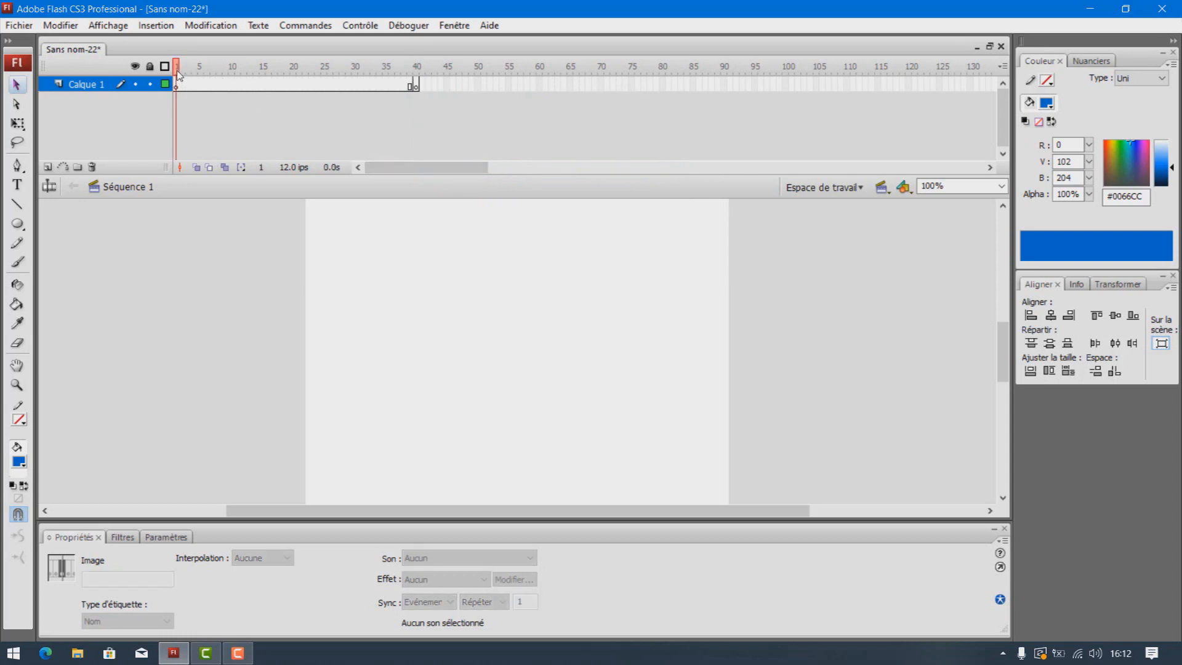
pyautogui.click(17, 184)
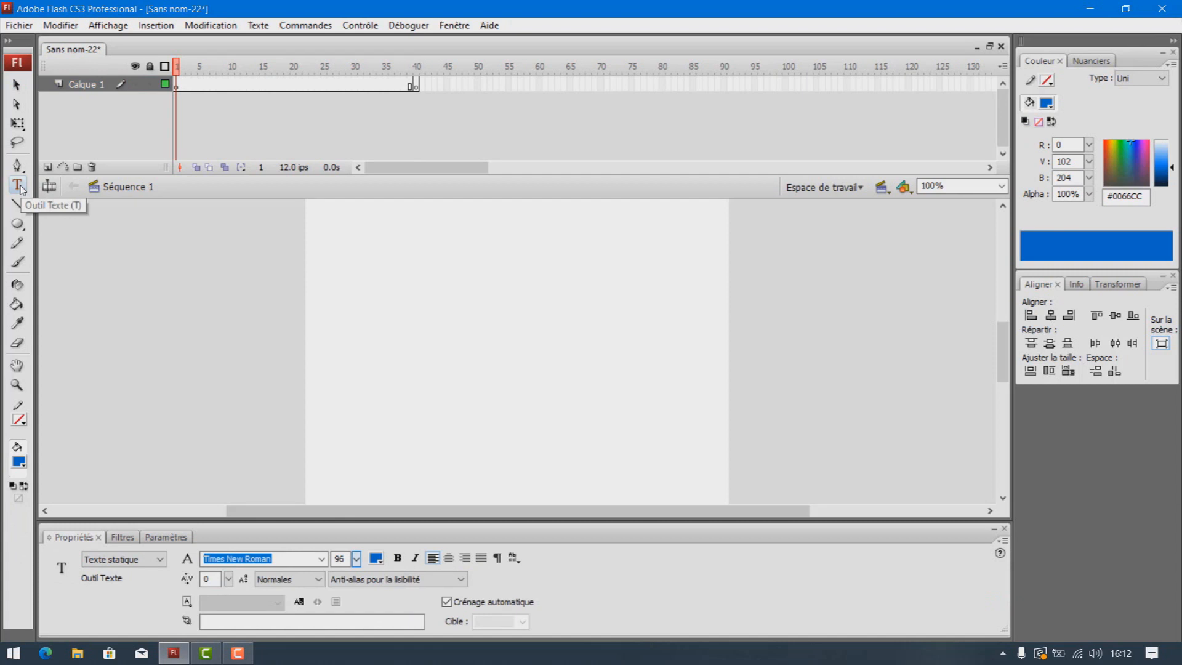
pyautogui.click(487, 343)
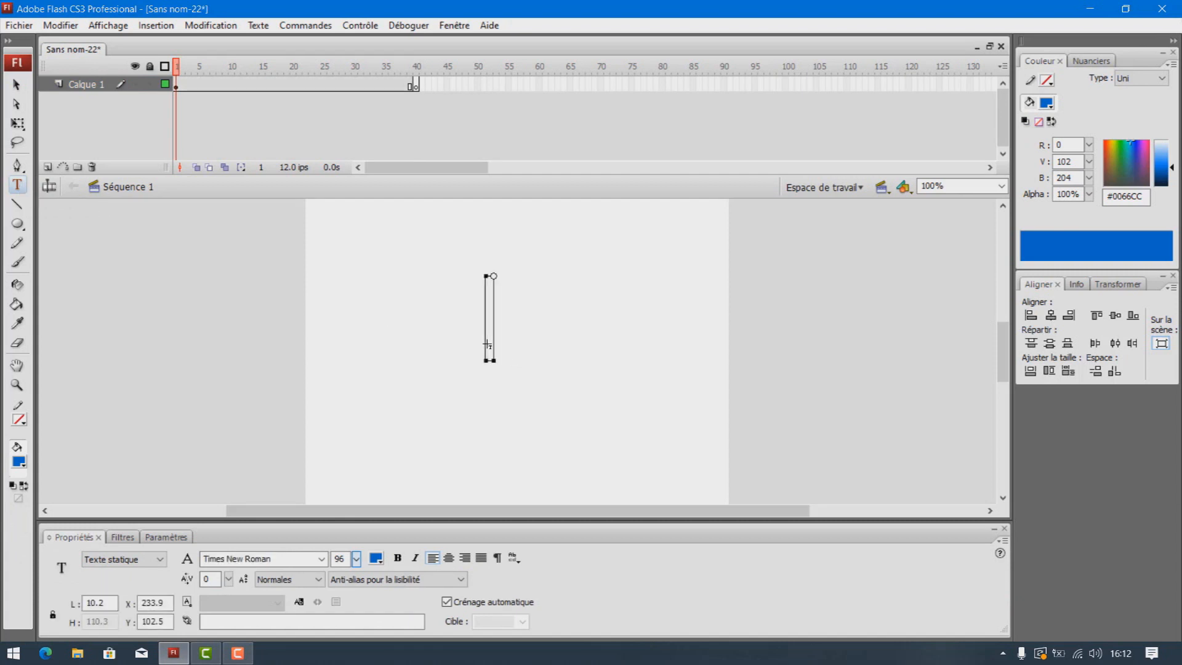
pyautogui.write('A')
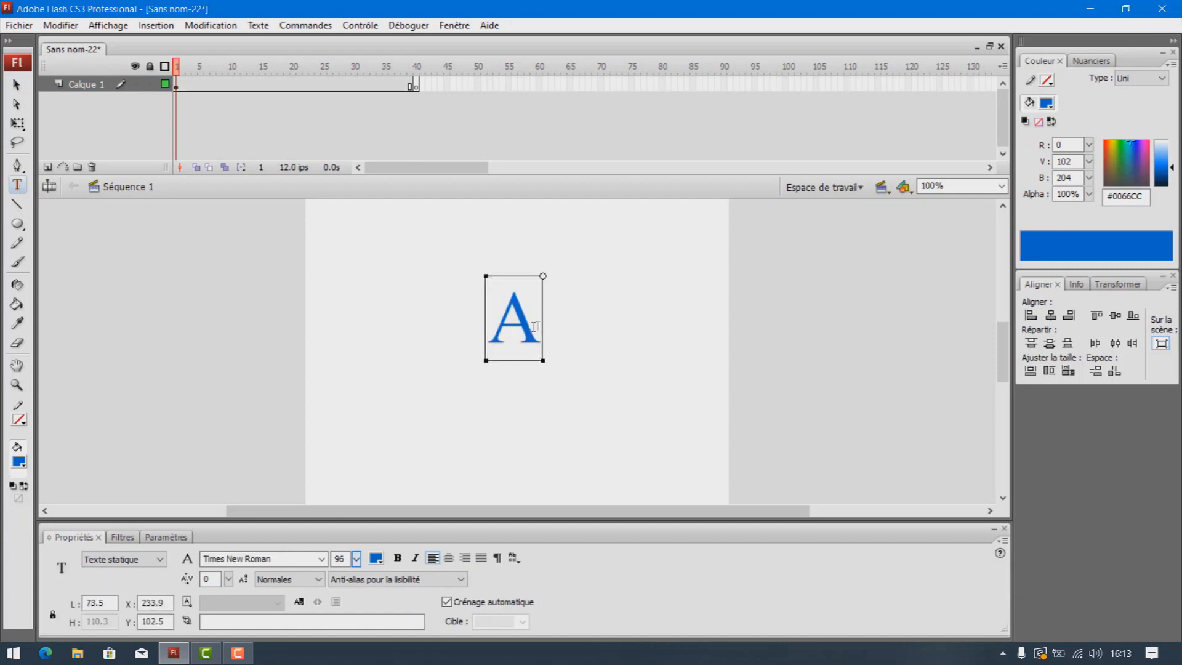
pyautogui.moveTo(532, 326); pyautogui.dragTo(506, 324)
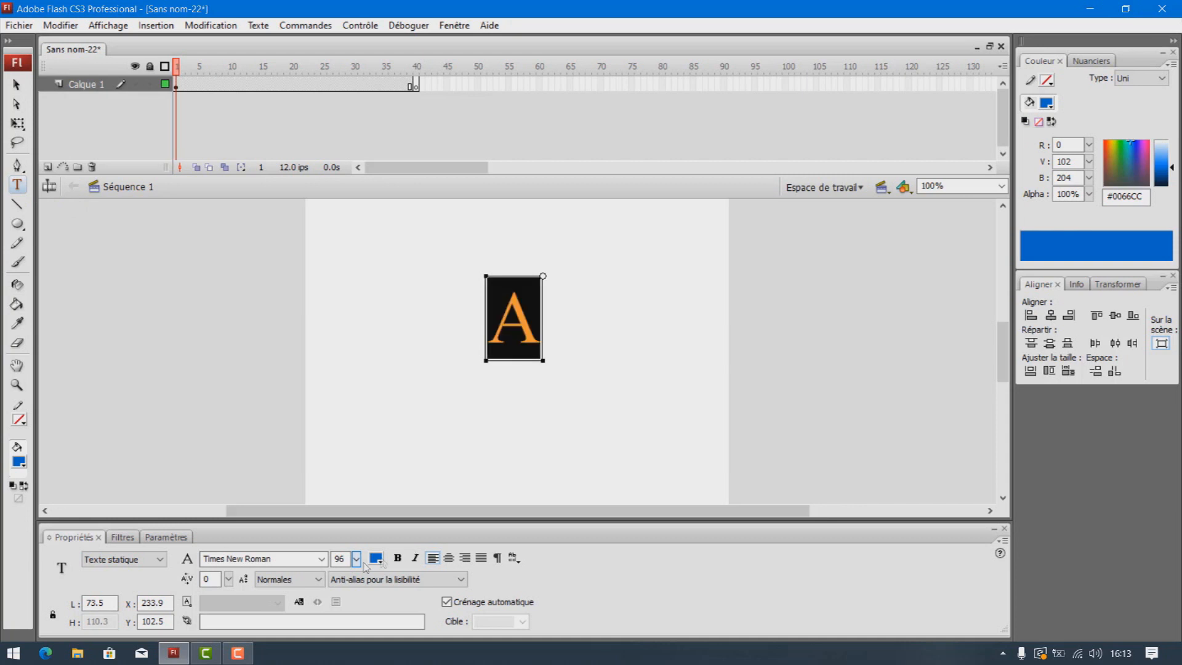
pyautogui.moveTo(355, 562); pyautogui.dragTo(364, 472)
pyautogui.click(19, 90)
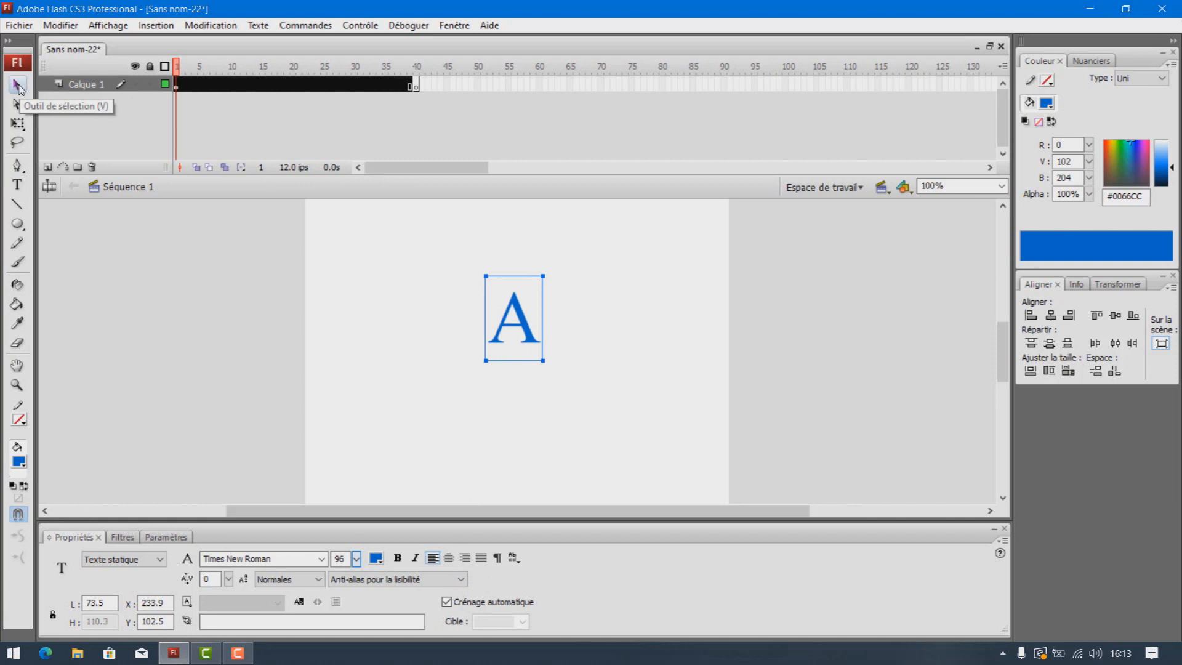
# - Add the letter Z as static text on frame 40, at about X 231.9, and centre it vertically on the stage
pyautogui.click(418, 75)
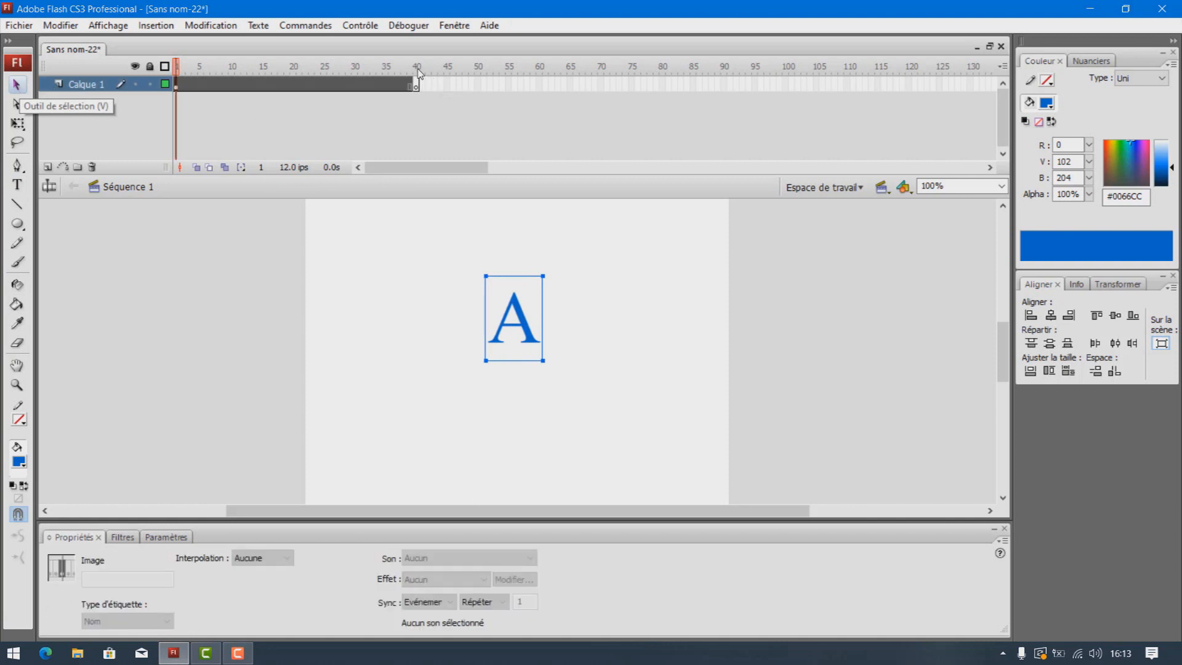
pyautogui.click(17, 185)
pyautogui.click(485, 347)
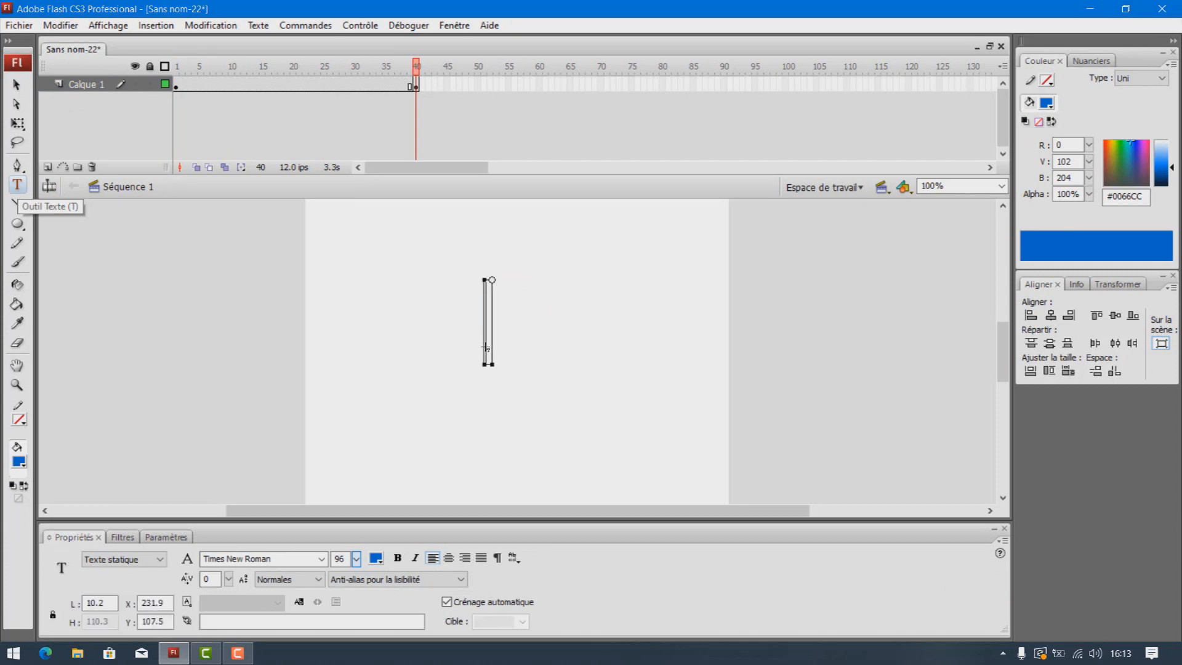
pyautogui.write('Z')
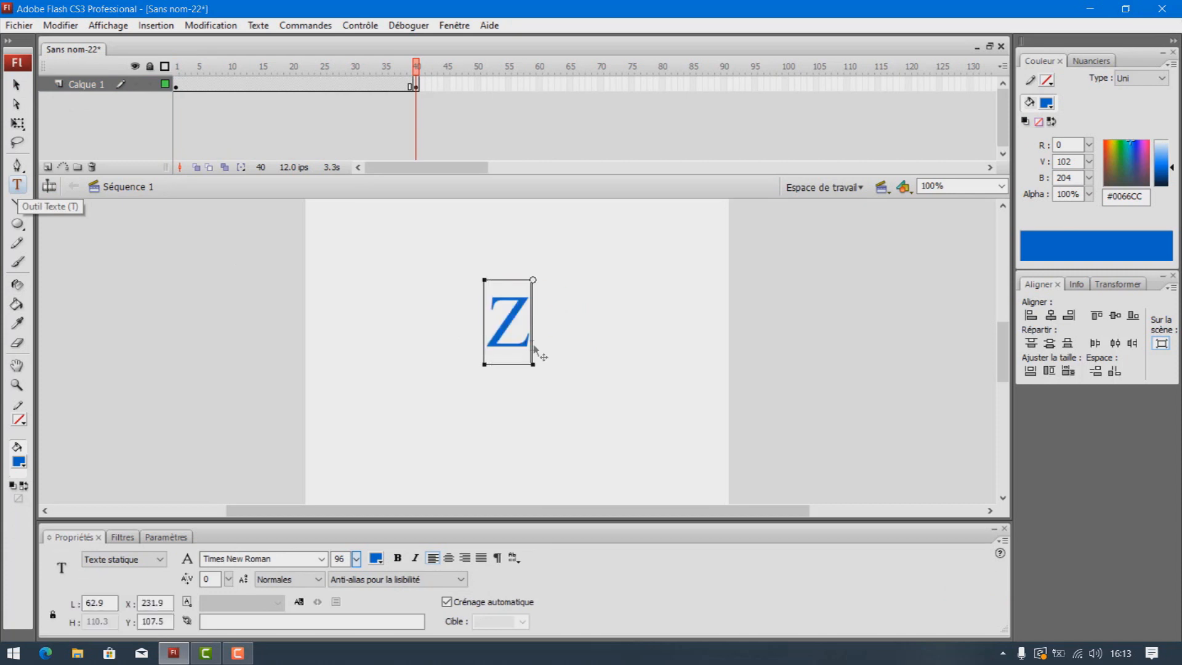
pyautogui.moveTo(530, 333); pyautogui.dragTo(482, 331)
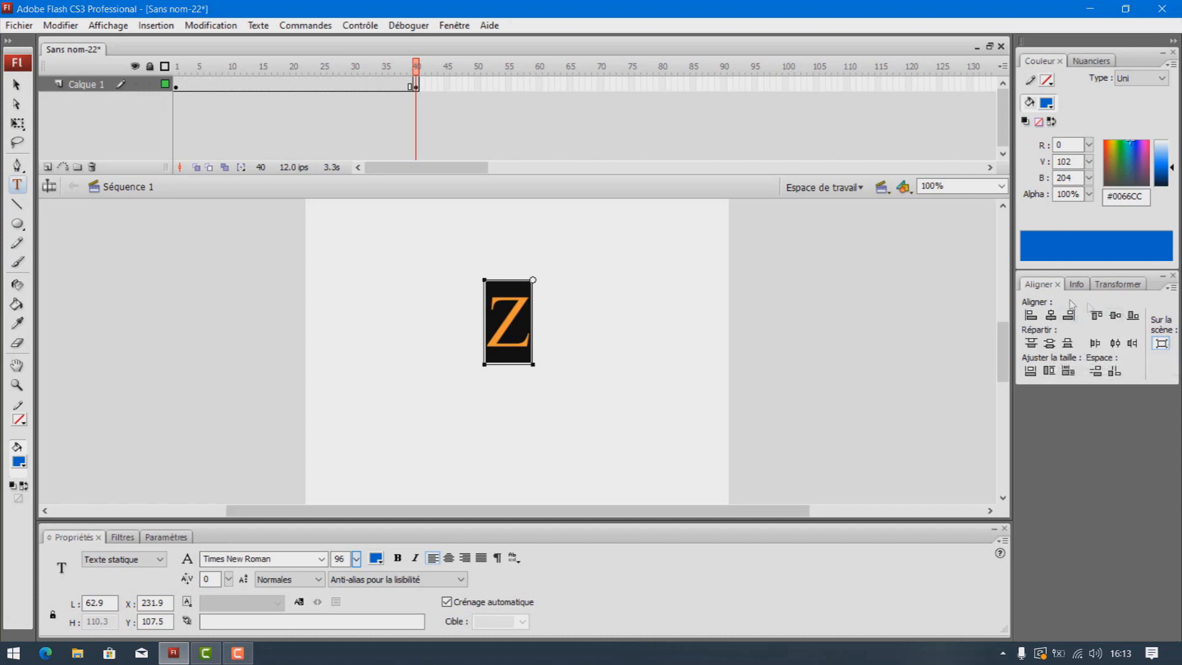
pyautogui.click(1162, 343)
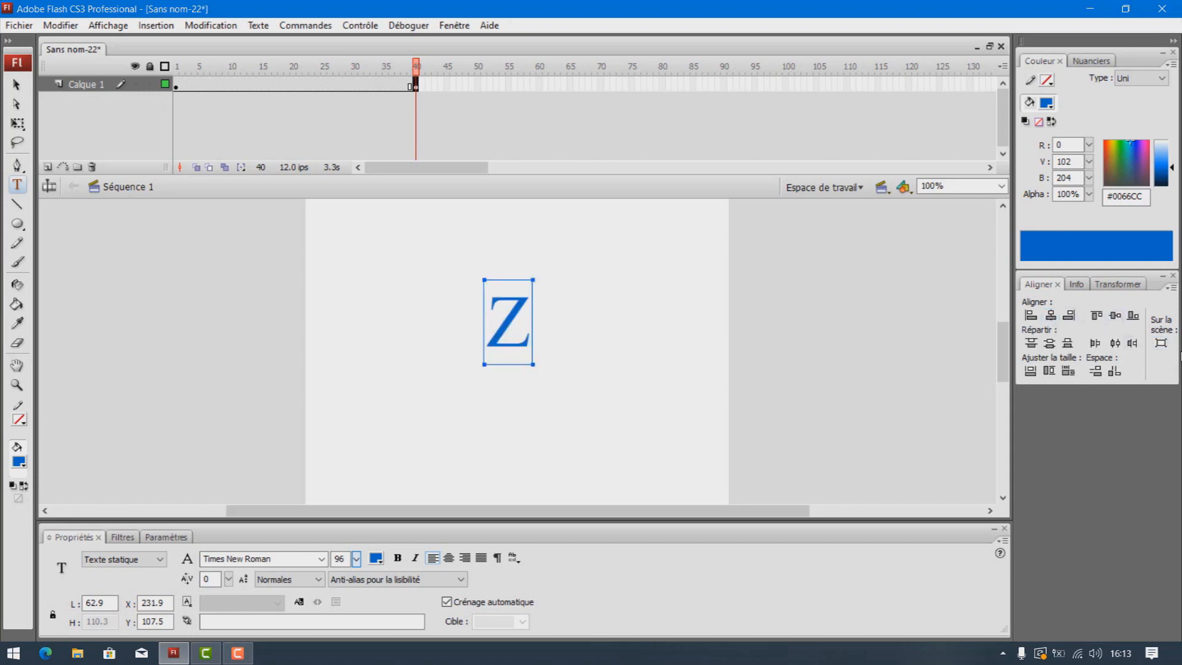
pyautogui.click(1116, 317)
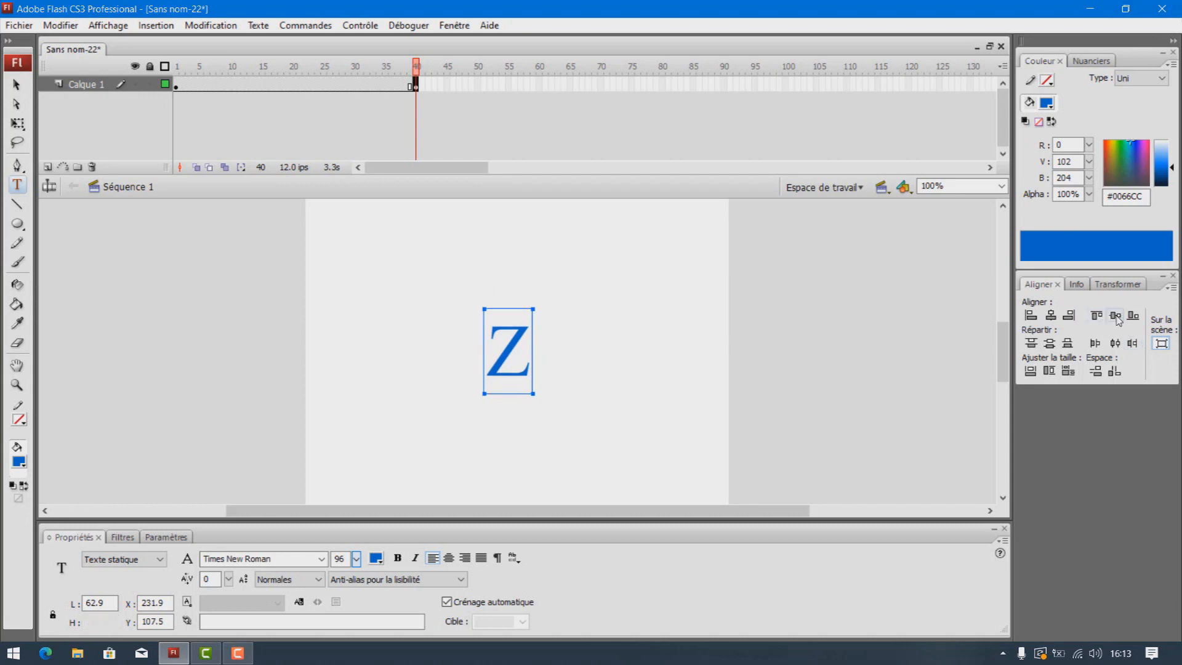
# - Centre the letter A on frame 1 vertically relative to the stage
pyautogui.click(176, 71)
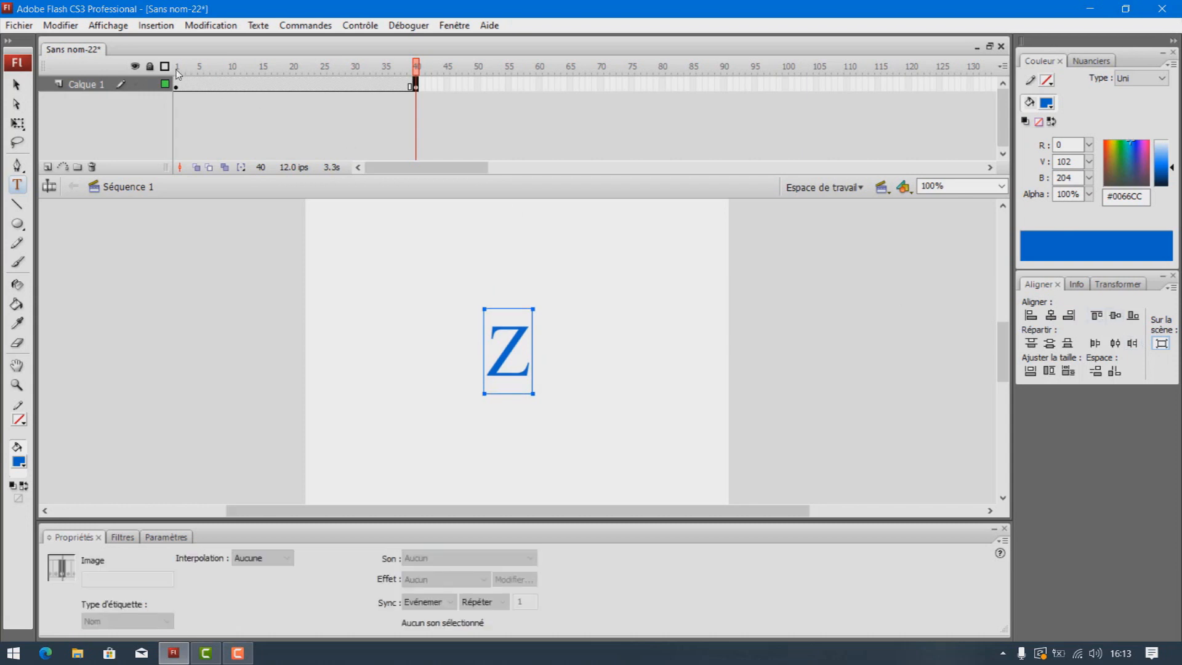
pyautogui.click(178, 72)
pyautogui.click(536, 335)
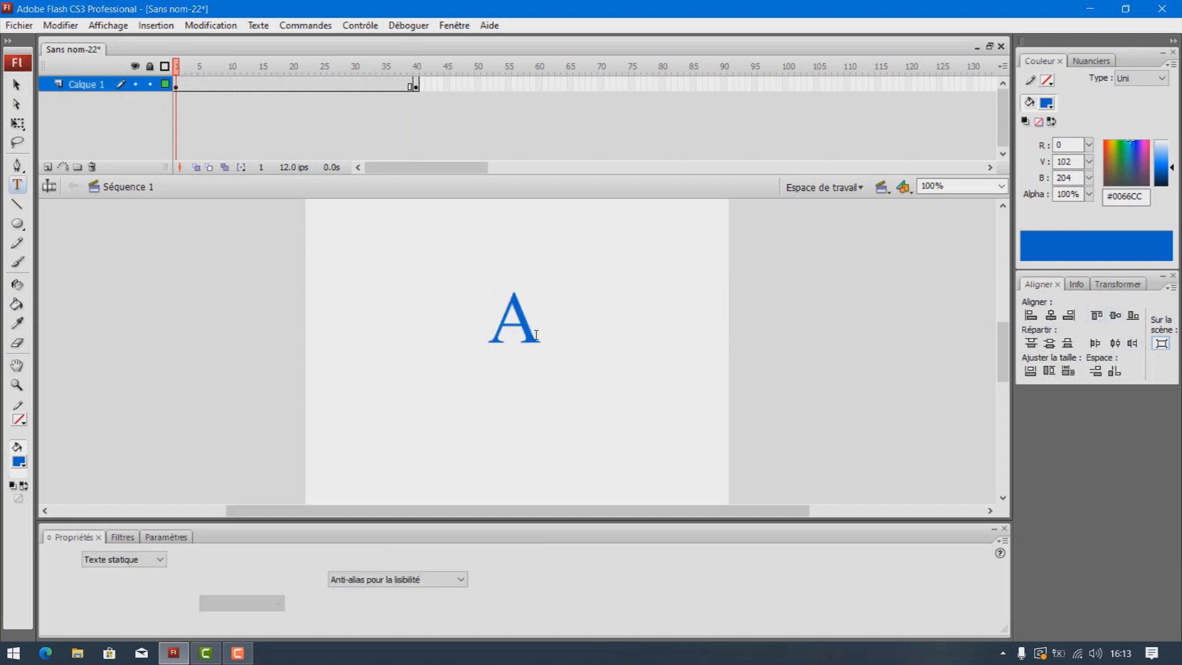
pyautogui.doubleClick(536, 335)
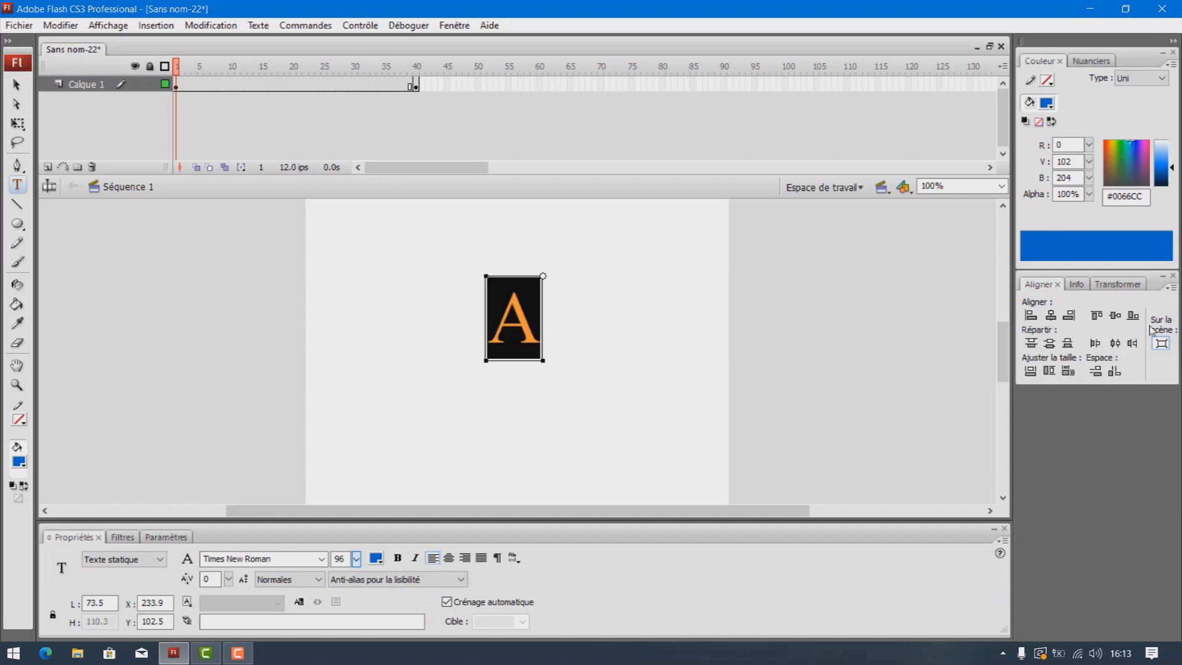
pyautogui.click(1054, 317)
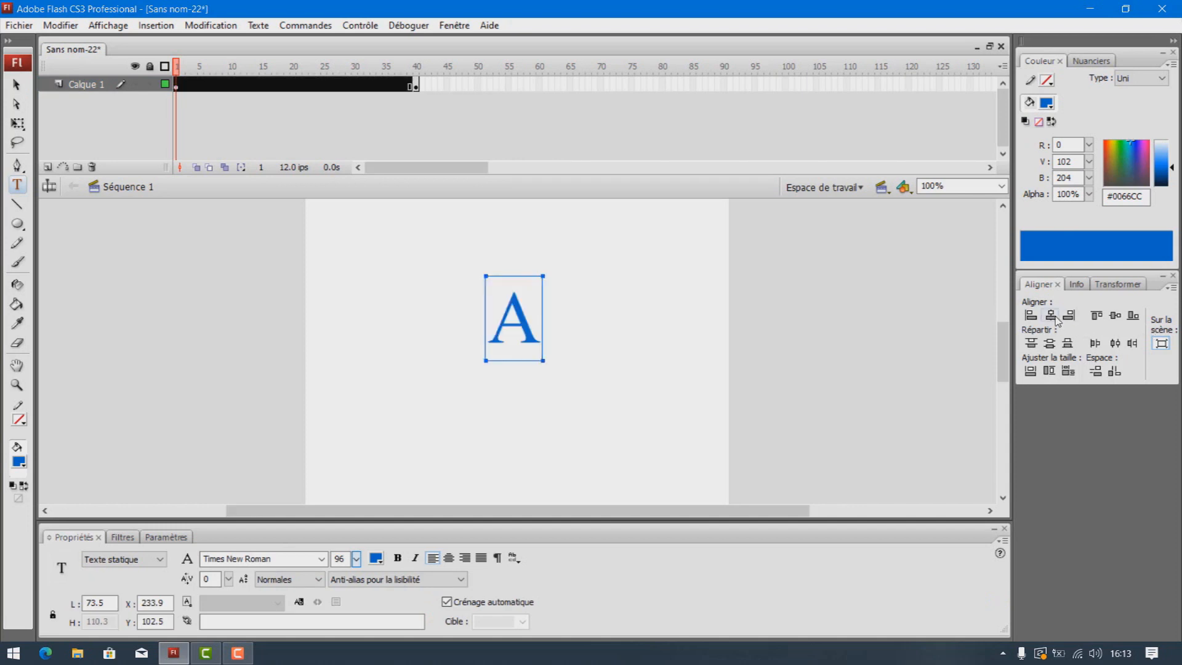
pyautogui.click(1116, 317)
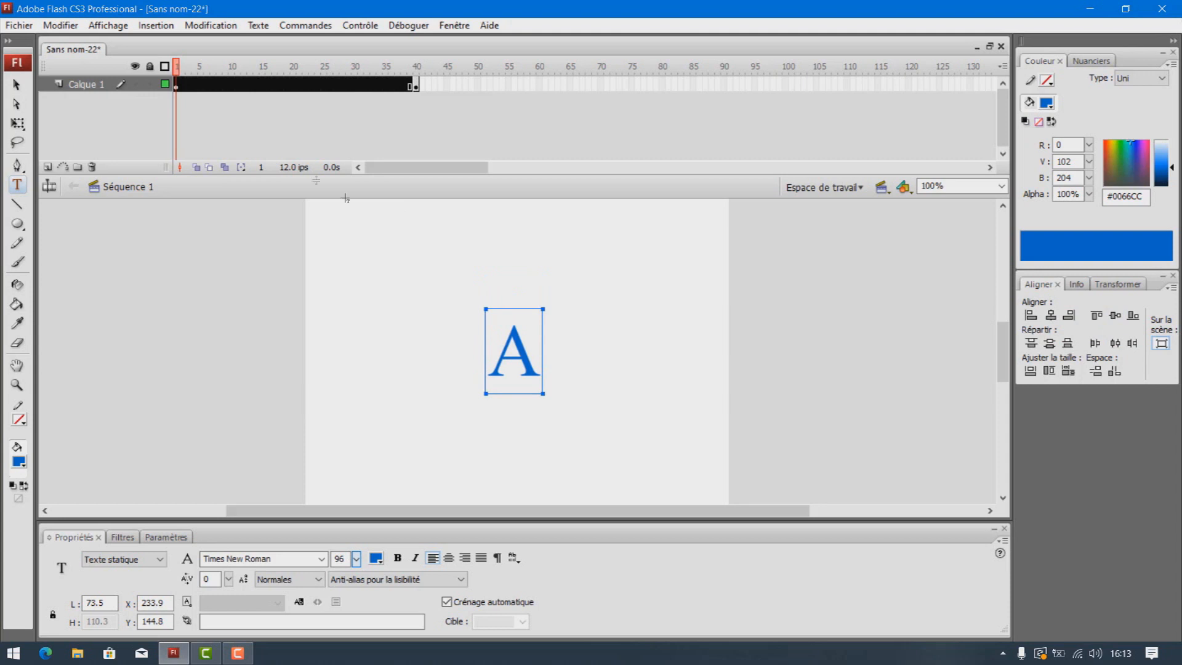
# - Break apart the letter A on frame 1 into an editable shape
pyautogui.click(538, 356)
pyautogui.doubleClick(528, 353)
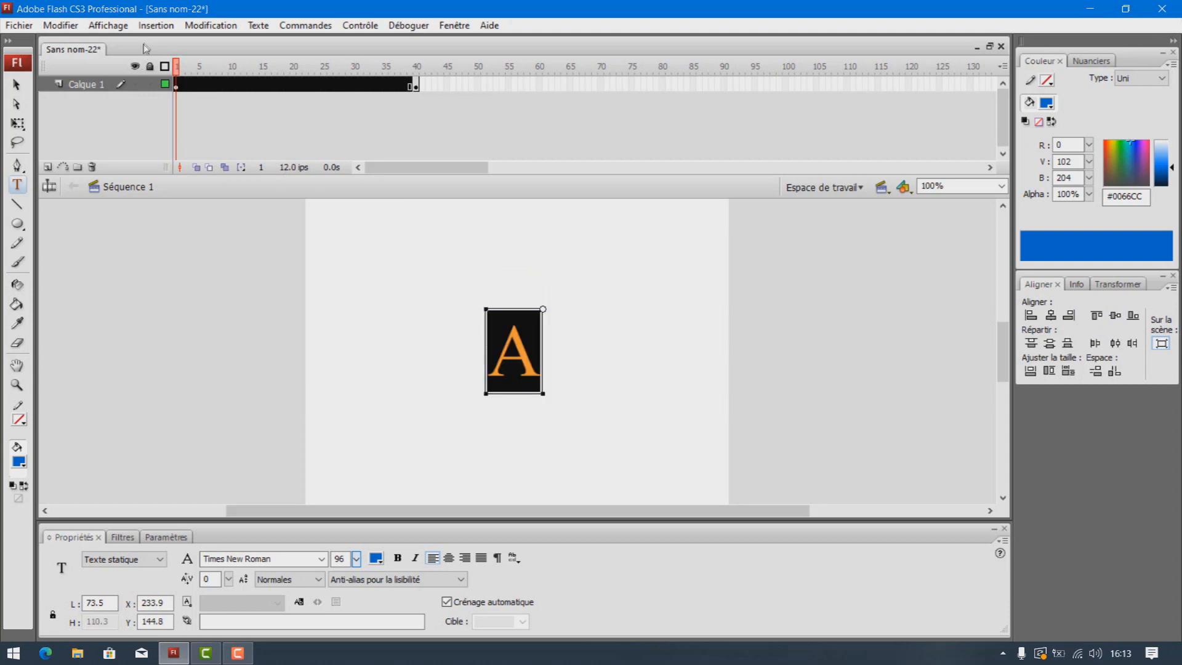
pyautogui.click(209, 27)
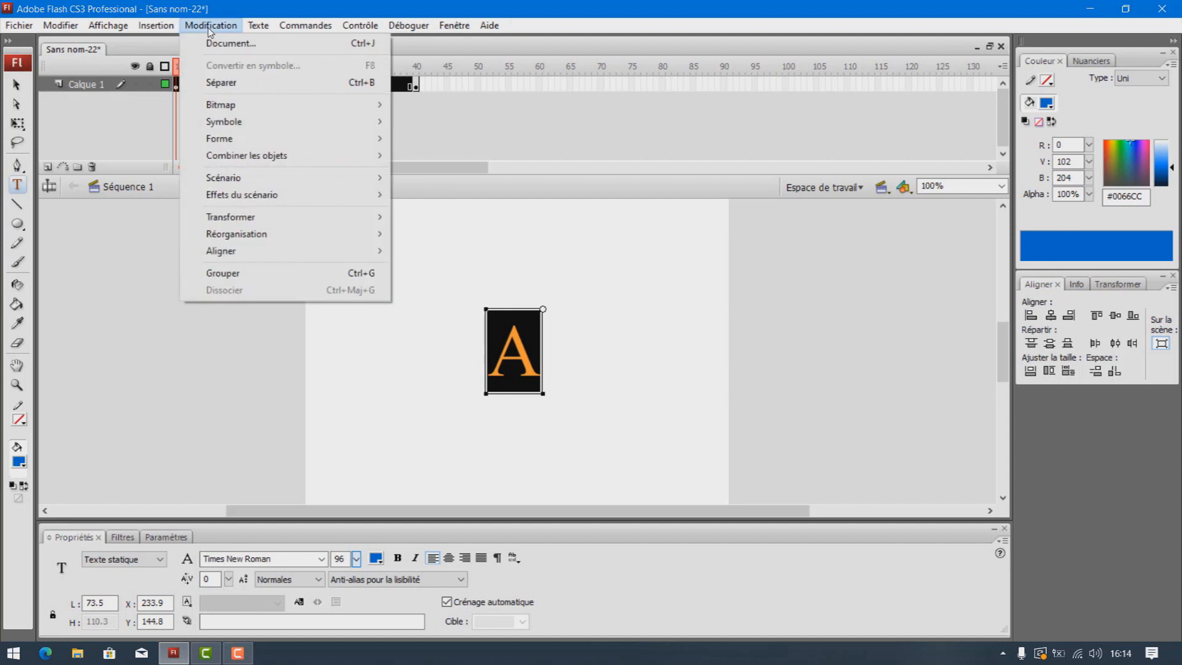
pyautogui.click(221, 82)
# - Break apart the letter Z on frame 40 into an editable shape
pyautogui.click(417, 74)
pyautogui.click(417, 71)
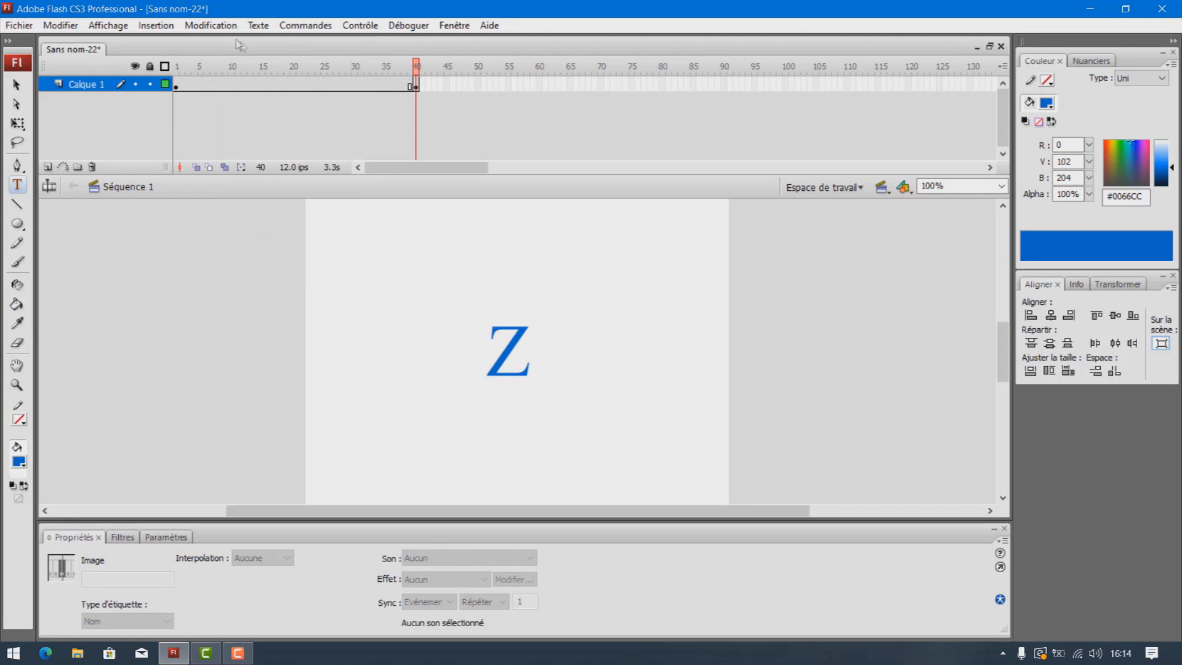
pyautogui.click(217, 28)
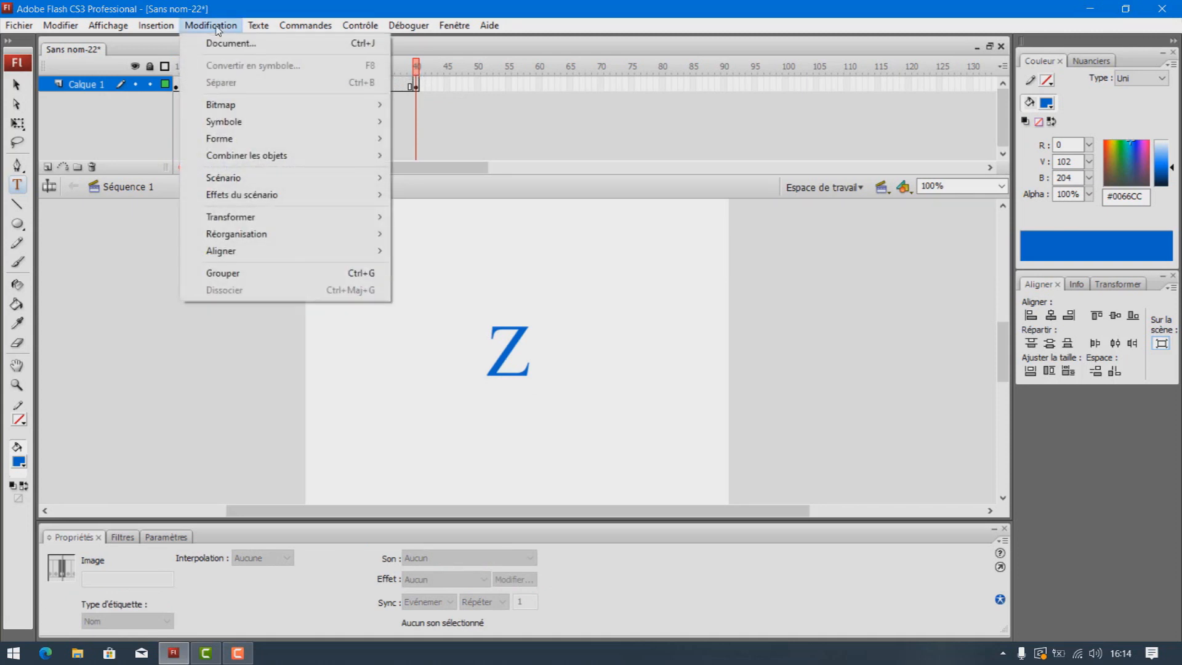
pyautogui.click(524, 349)
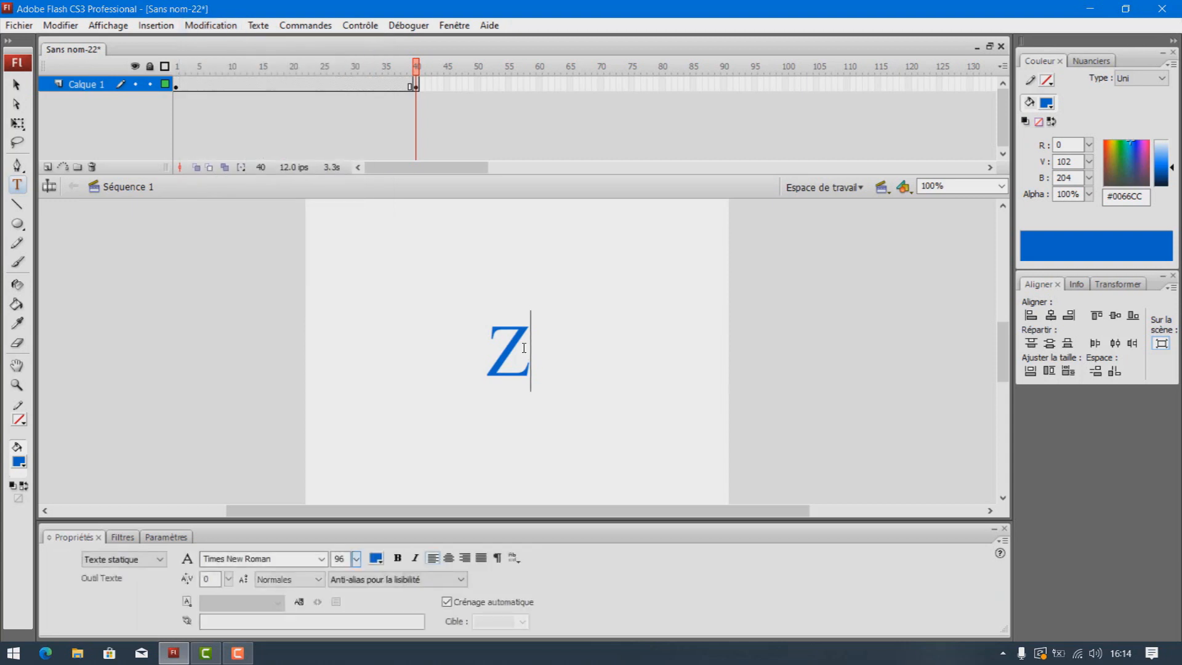
pyautogui.hotkey('ctrl', 'a')
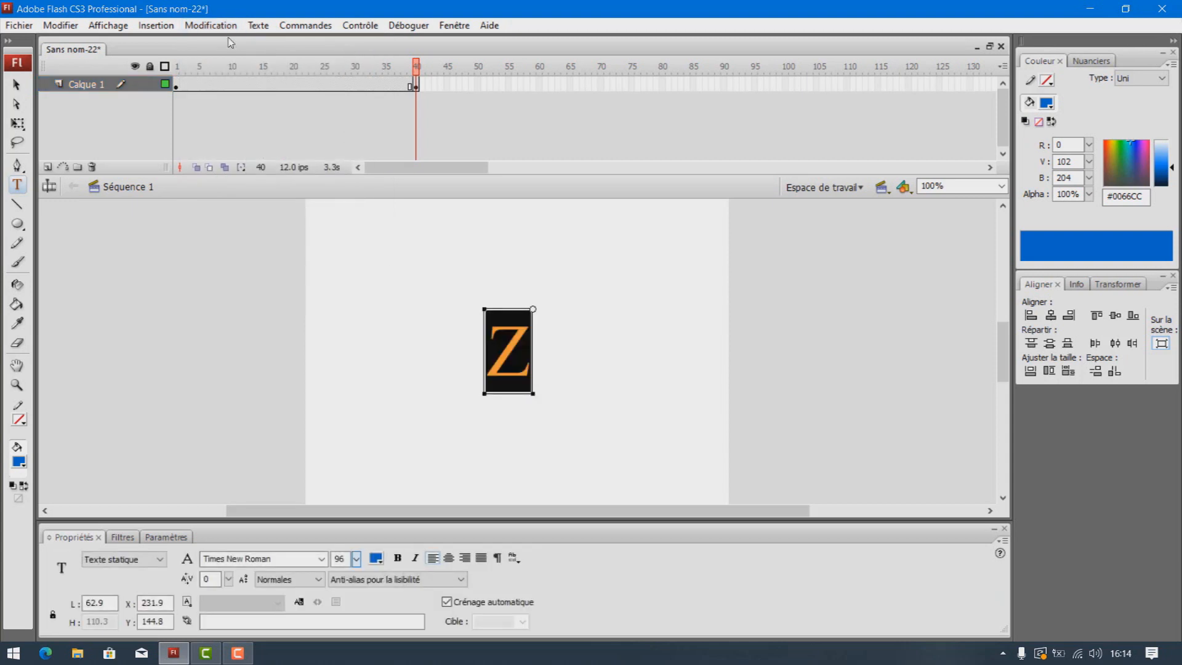
pyautogui.click(213, 26)
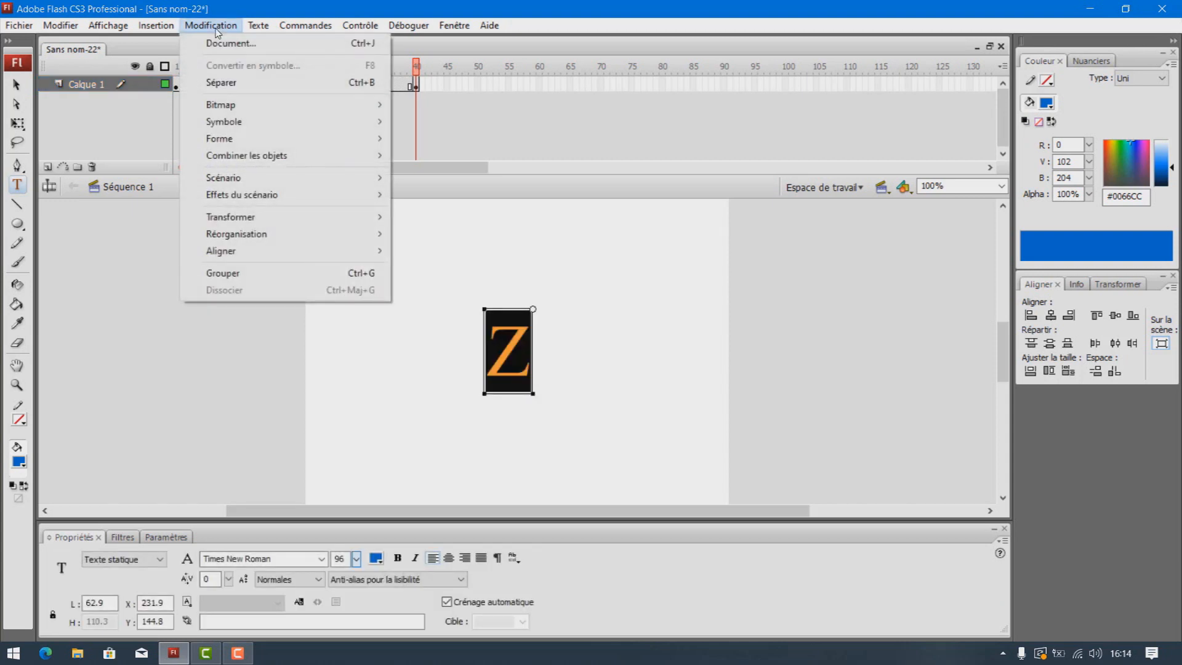
pyautogui.click(224, 83)
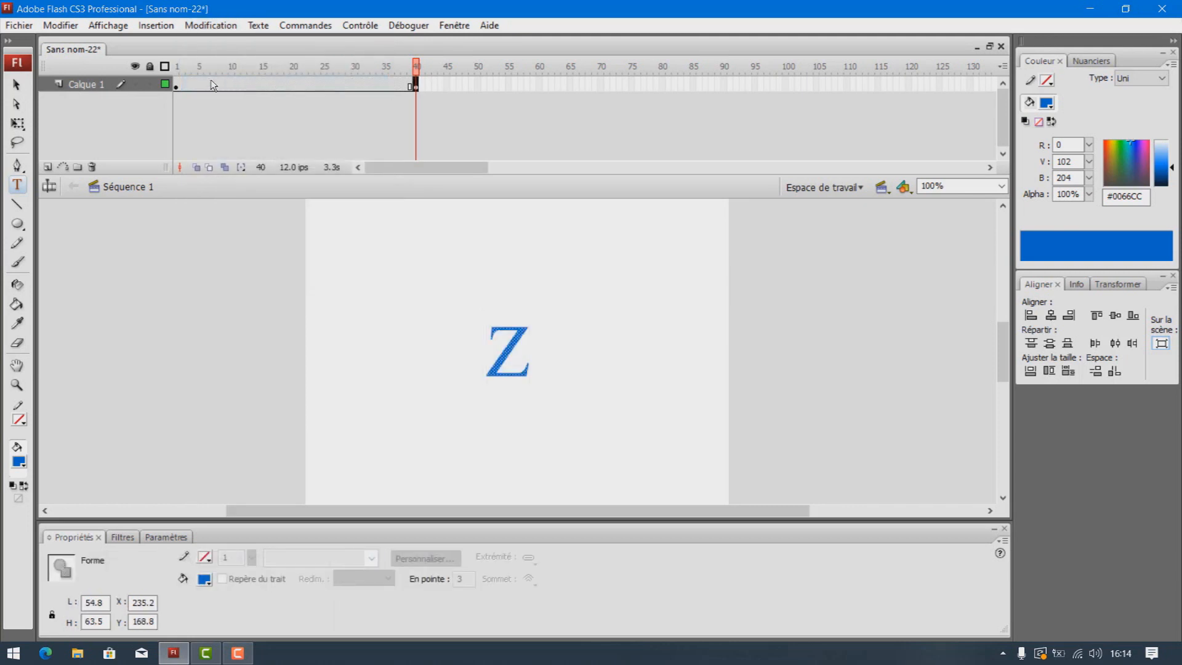
# - Create a shape tween between frames 1 and 40 of Calque 1, then test the movie and close the preview
pyautogui.rightClick(323, 85)
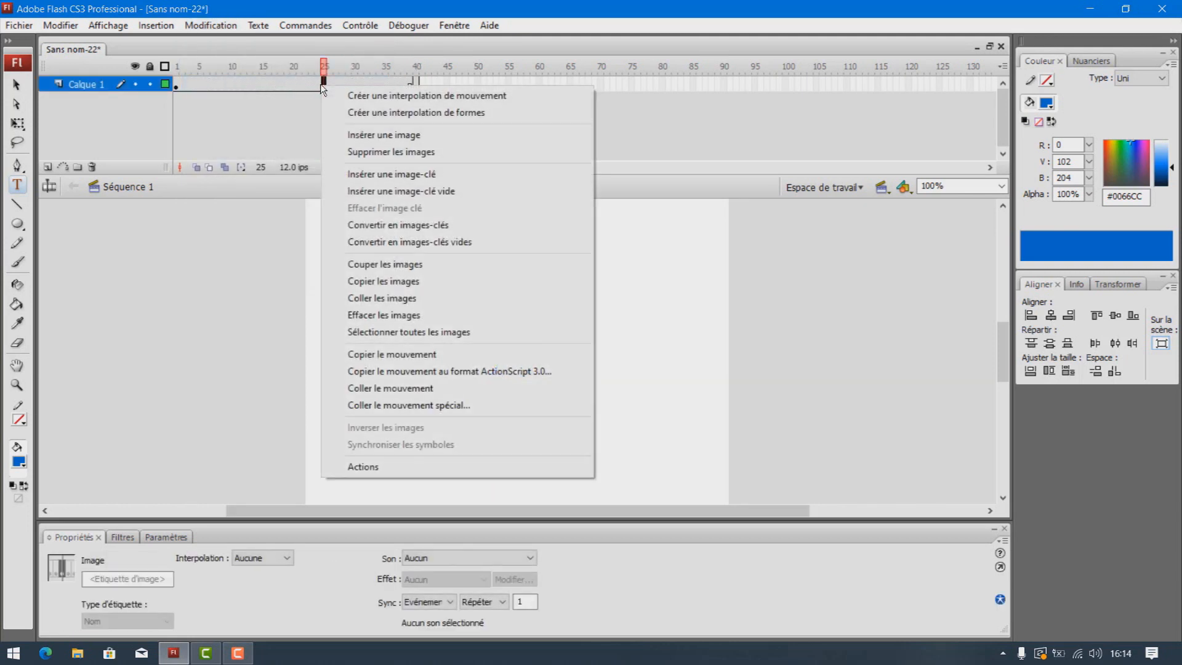
pyautogui.click(404, 113)
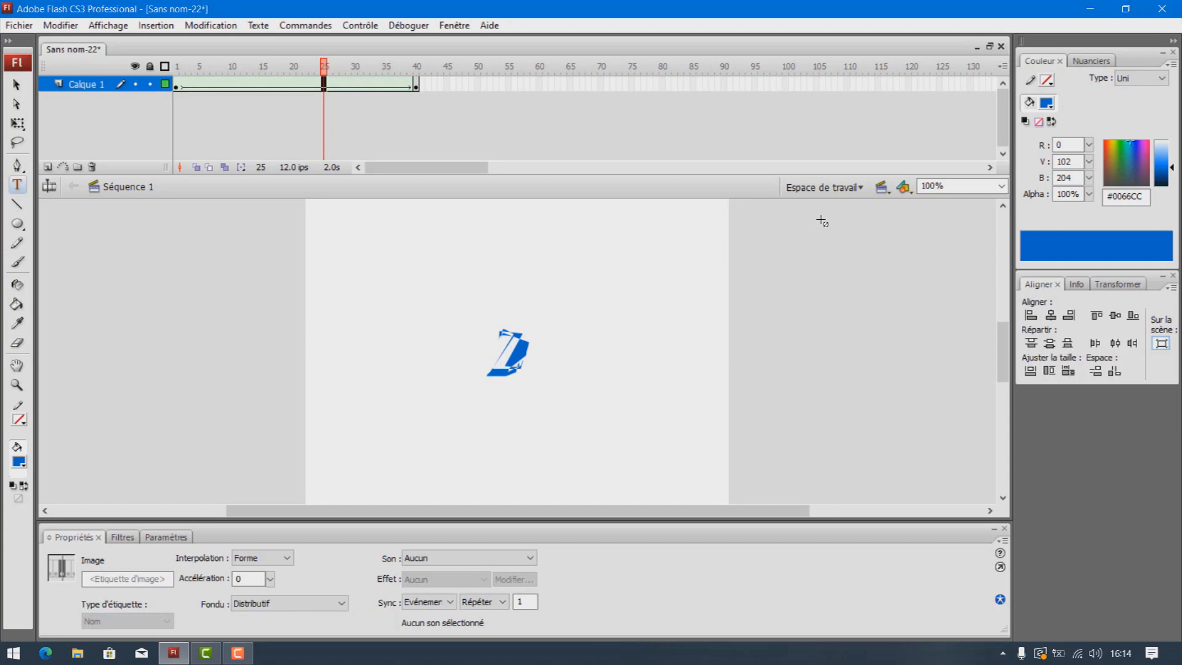
pyautogui.hotkey('ctrl', 'Return')
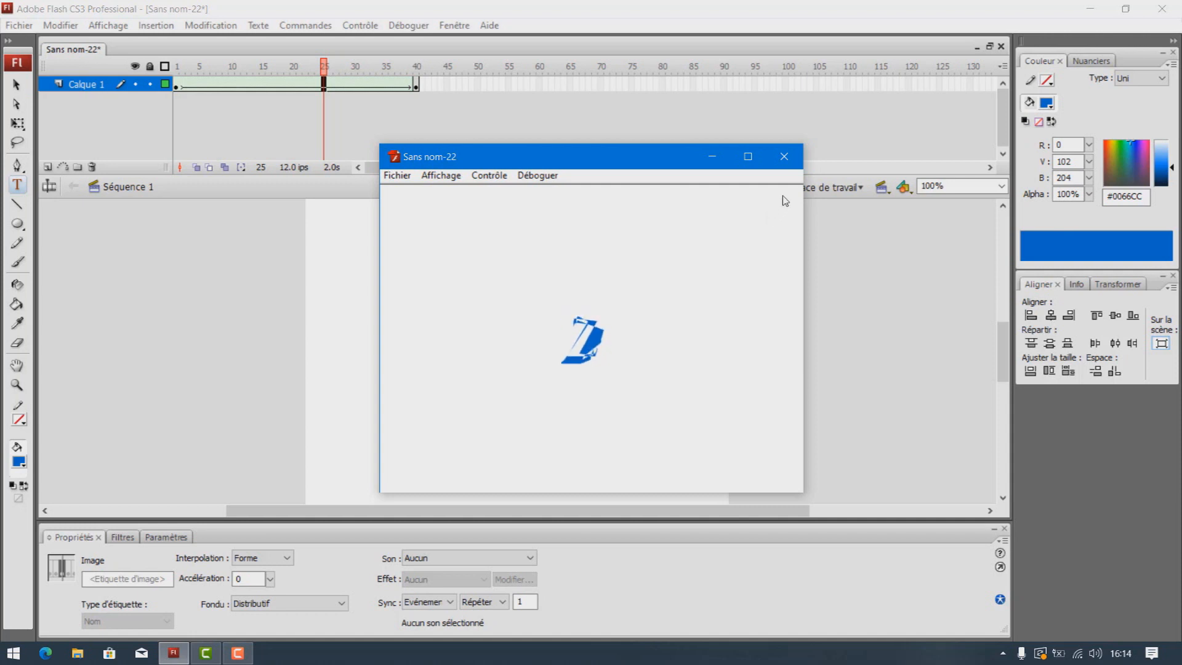
pyautogui.click(783, 156)
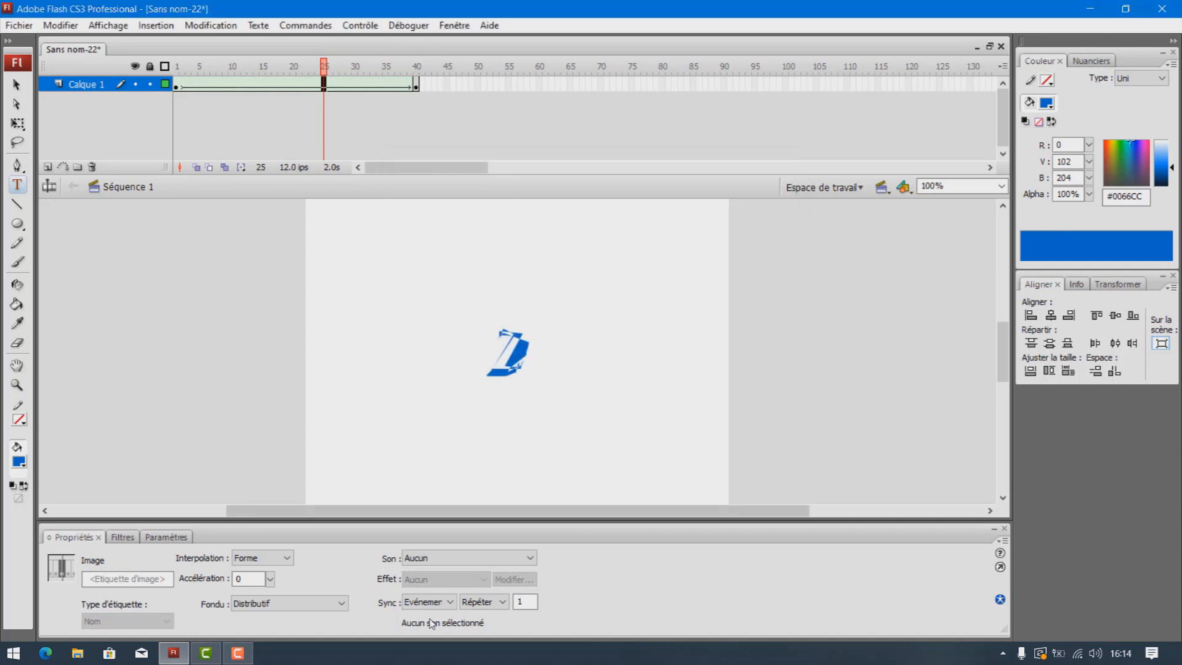
pyautogui.click(238, 653)
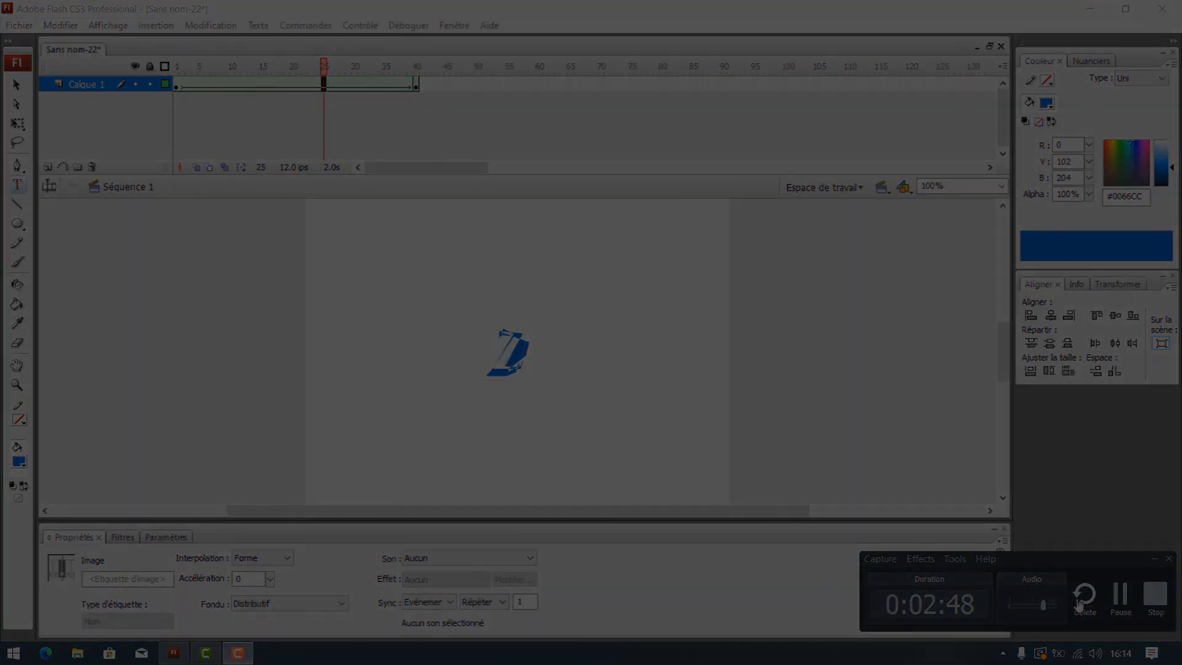